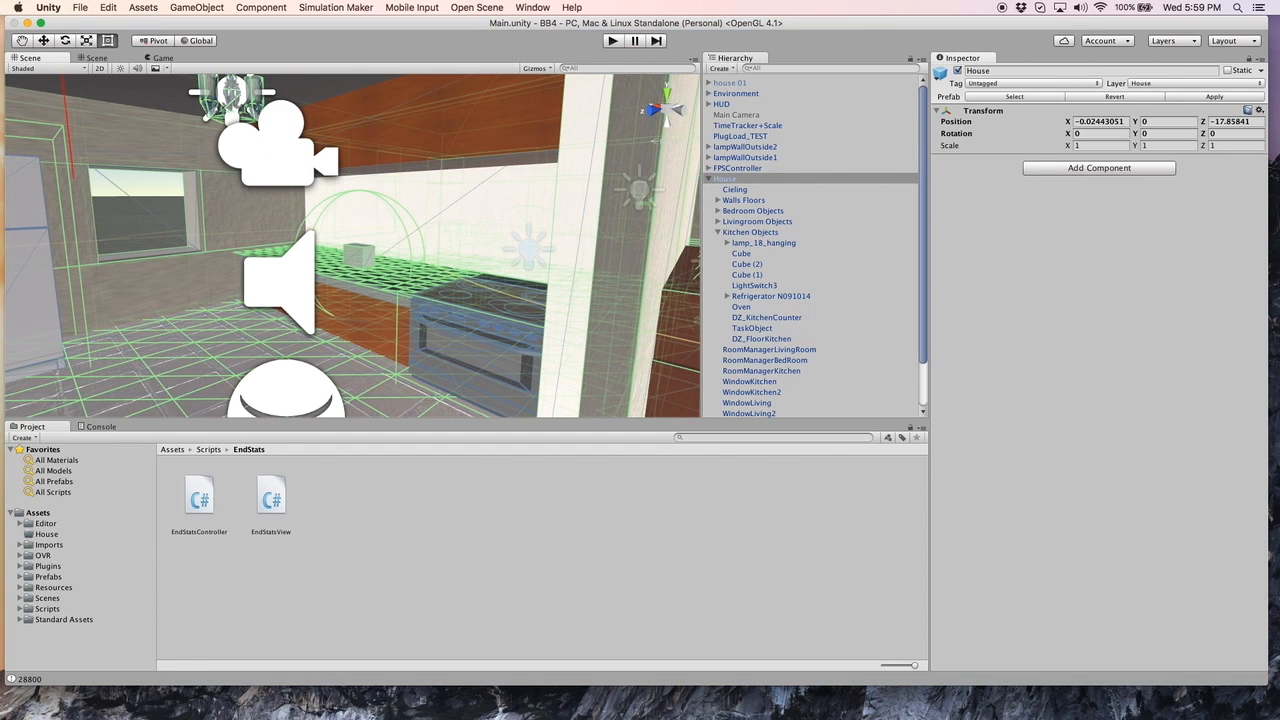
Step: Look over the house from inside and outside, ending with a close view of the kitchen counter
right_click_drag(375, 331, 612, 150)
left_click(745, 157)
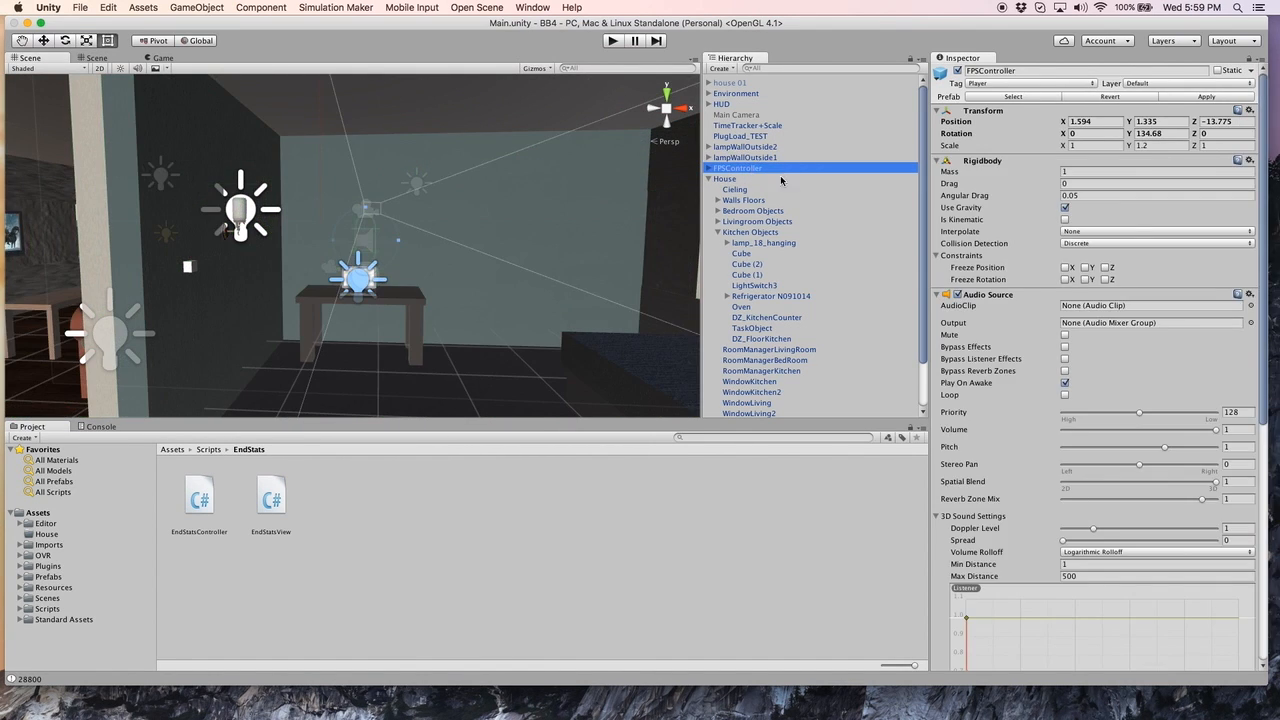
right_click_drag(350, 250, 596, 284)
left_click(494, 280)
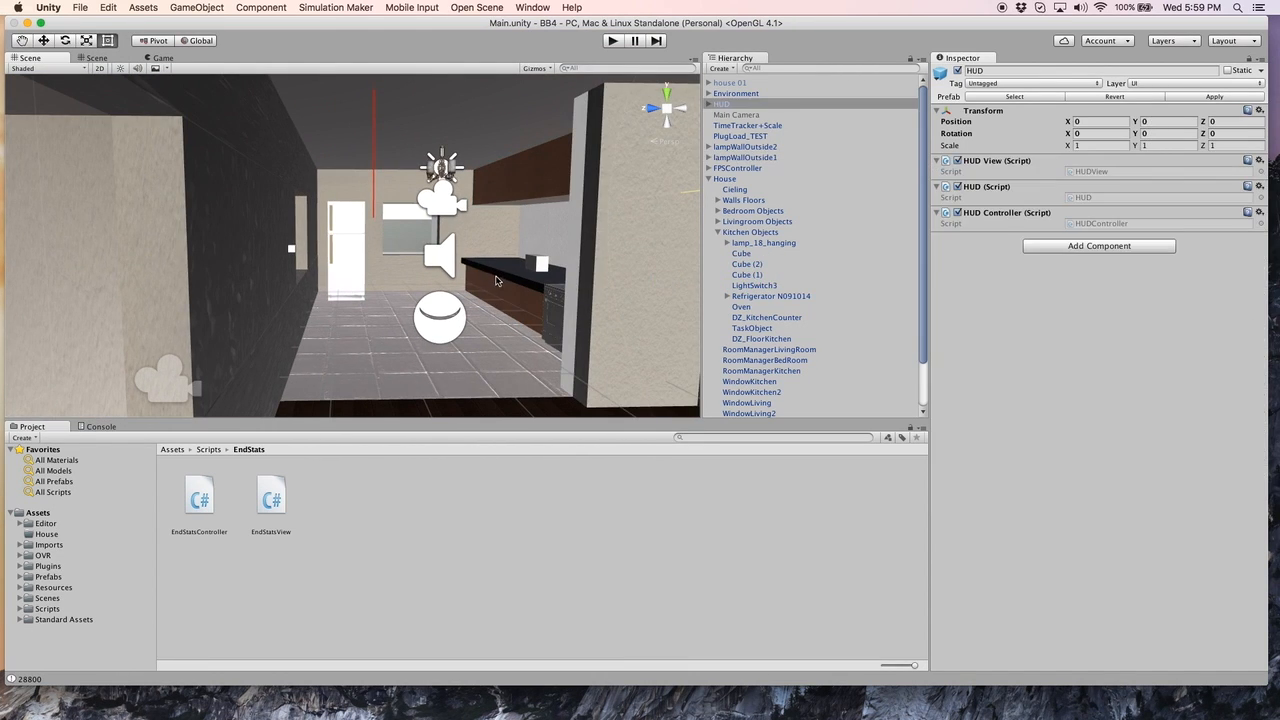
right_click_drag(481, 304, 551, 248)
scroll(557, 262, "down", 10)
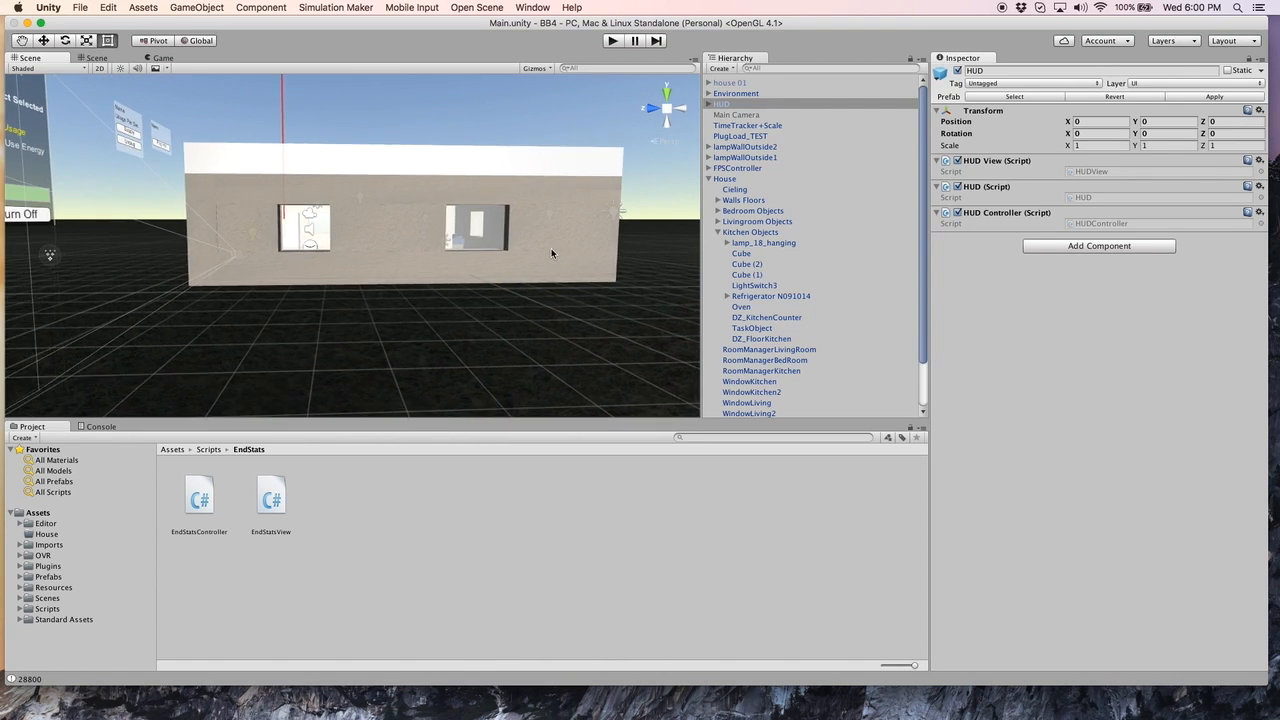
scroll(445, 252, "up", 10)
right_click_drag(445, 252, 517, 307)
scroll(517, 305, "up", 5)
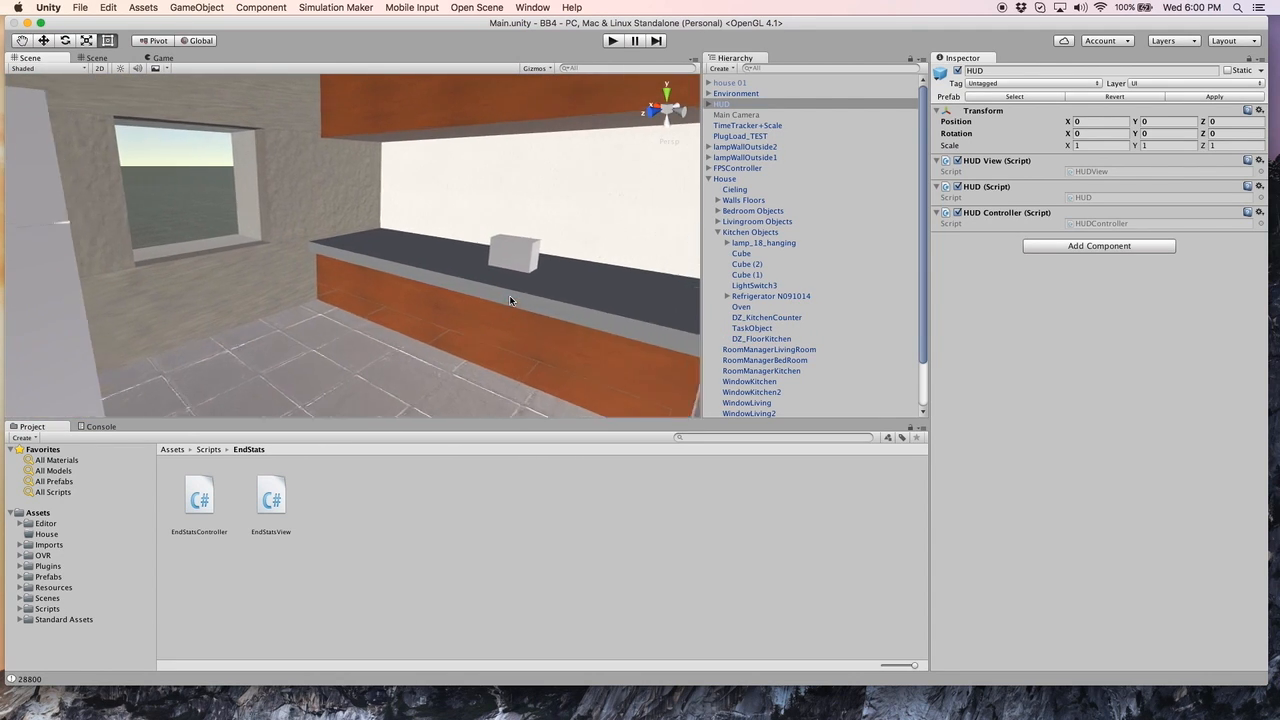
Step: Browse the project's Imports folder and find the TVset model in the TV model folder
left_click(20, 545)
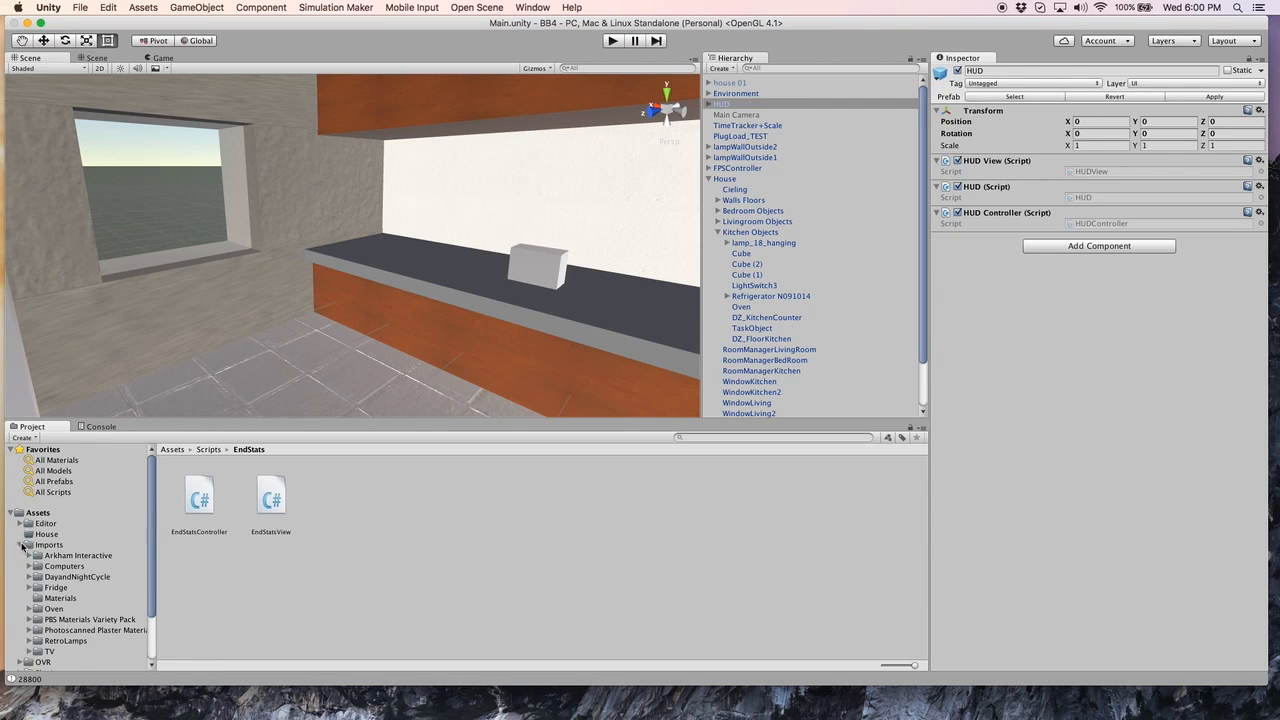
left_click(20, 545)
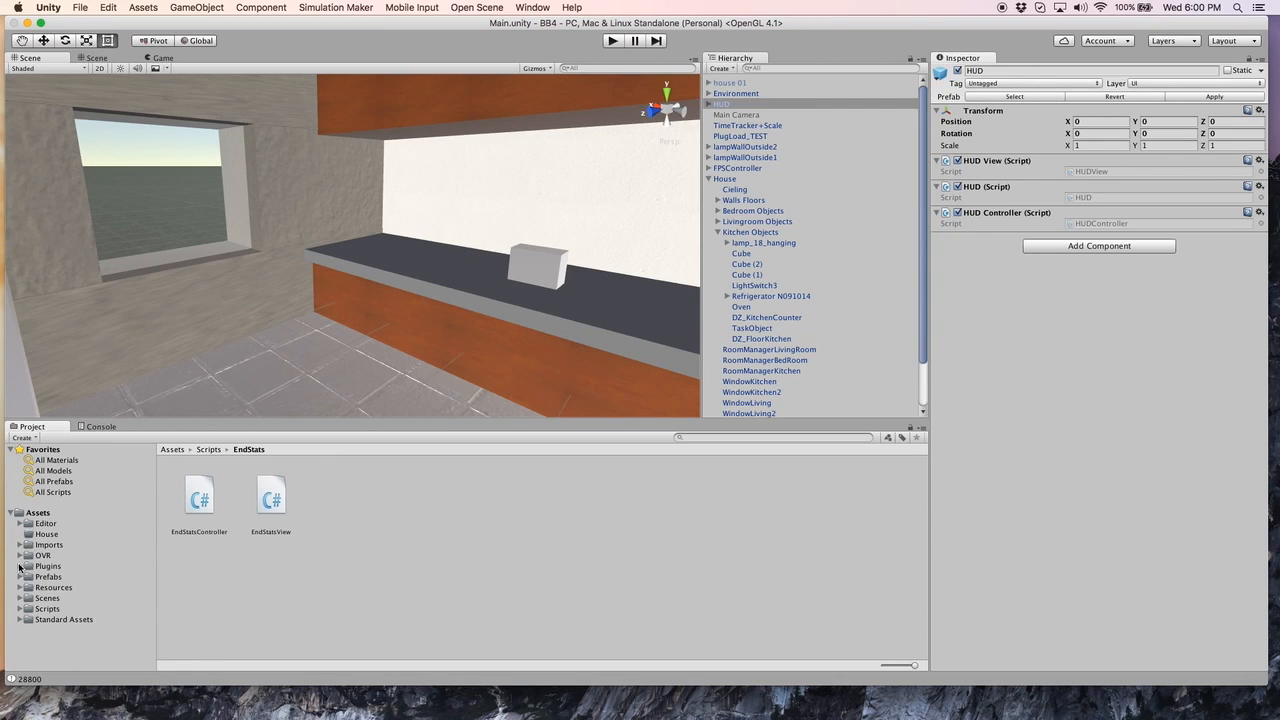
left_click(20, 576)
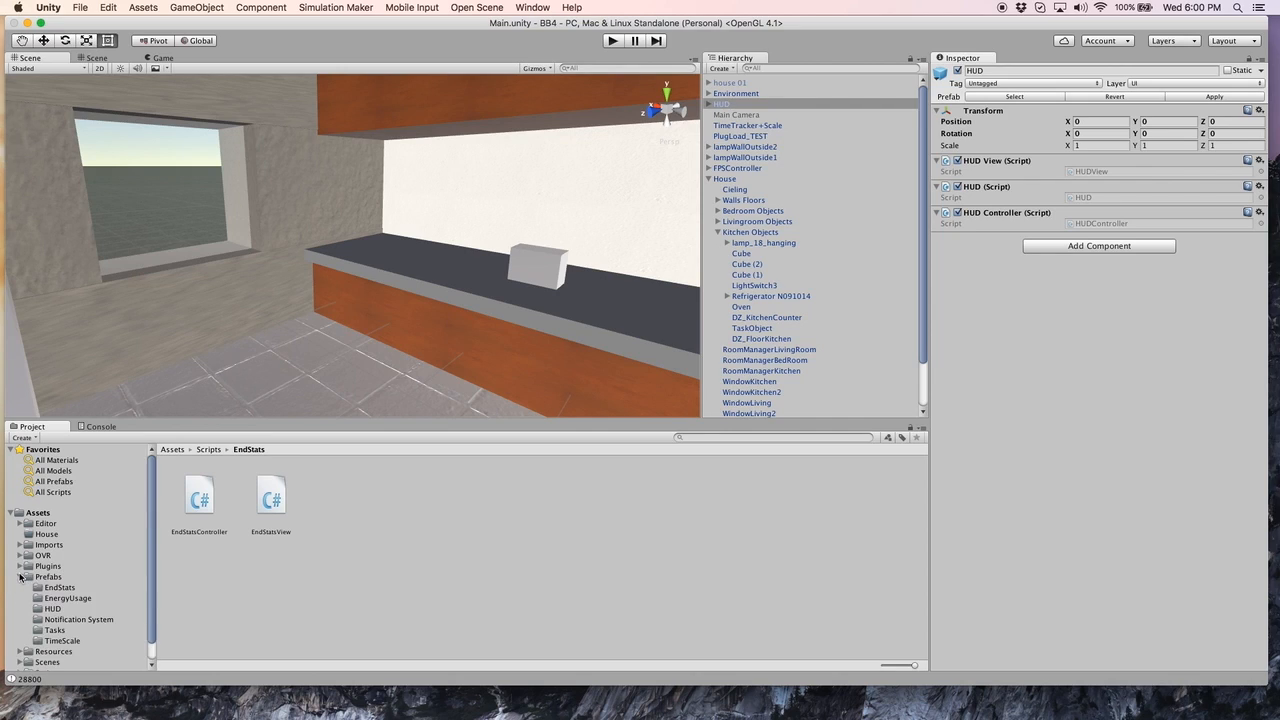
scroll(30, 566, "down", 2)
left_click(25, 557)
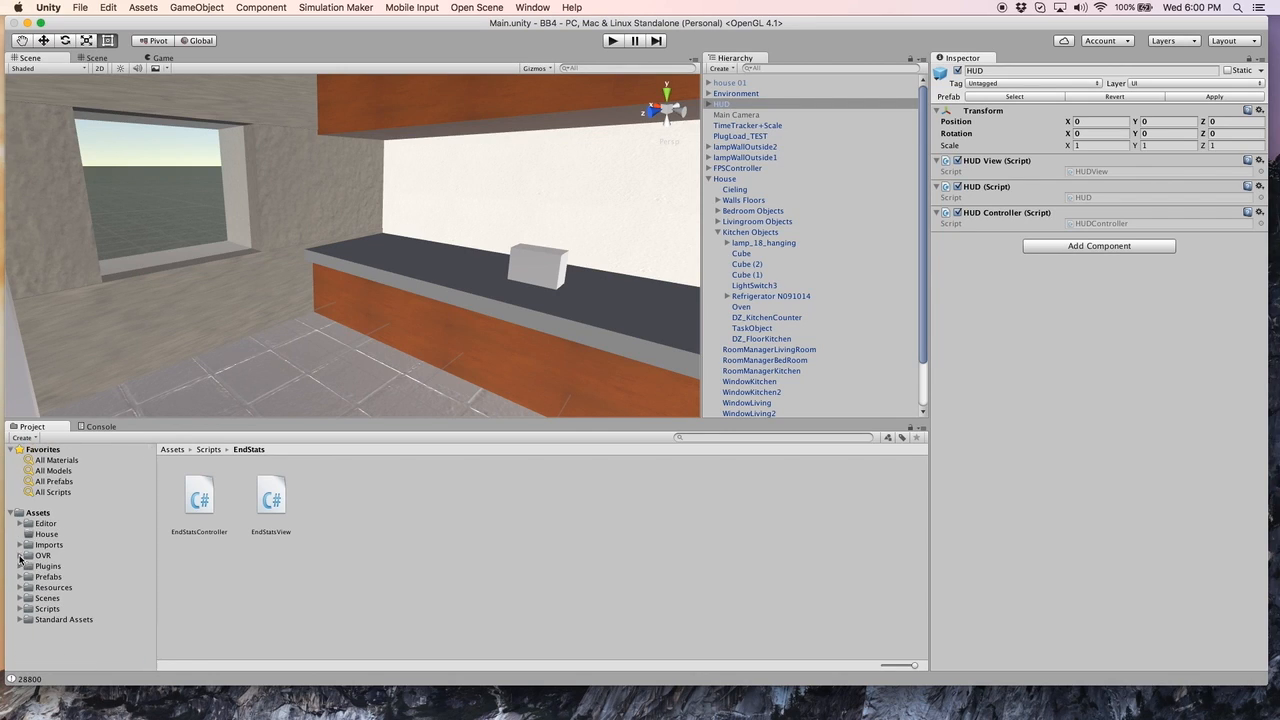
left_click(19, 545)
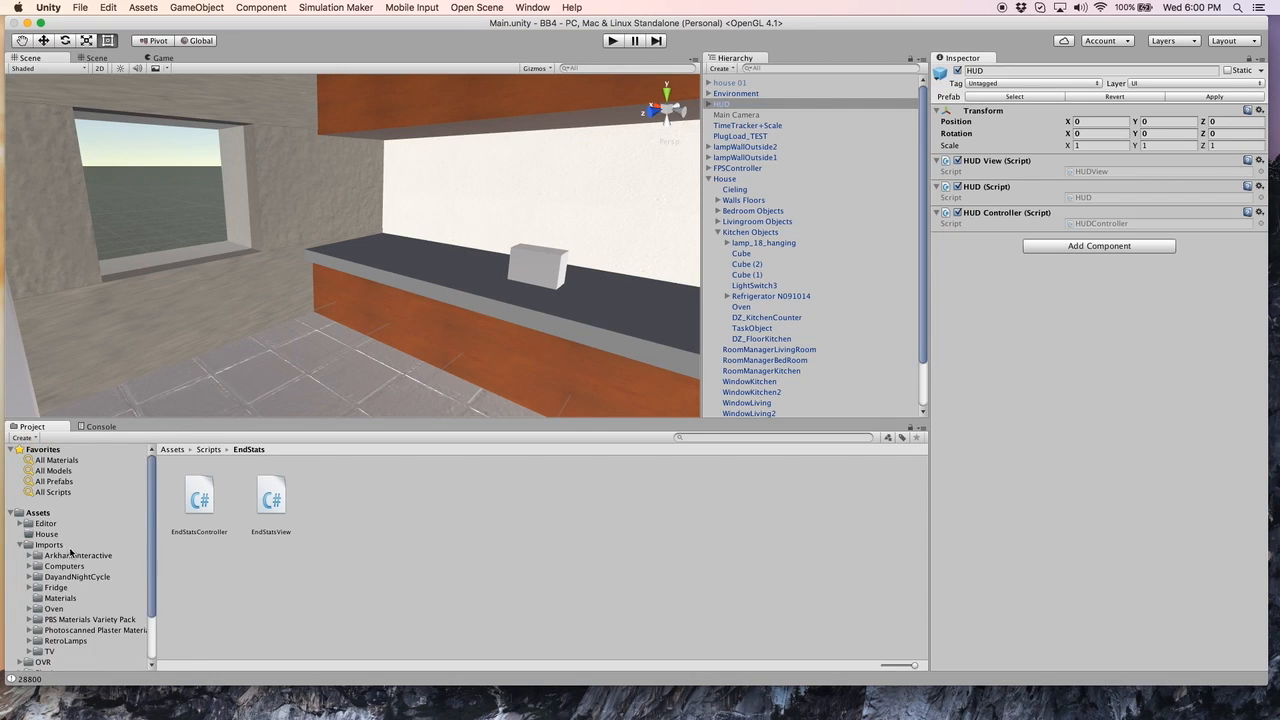
scroll(73, 559, "down", 3)
left_click(30, 592)
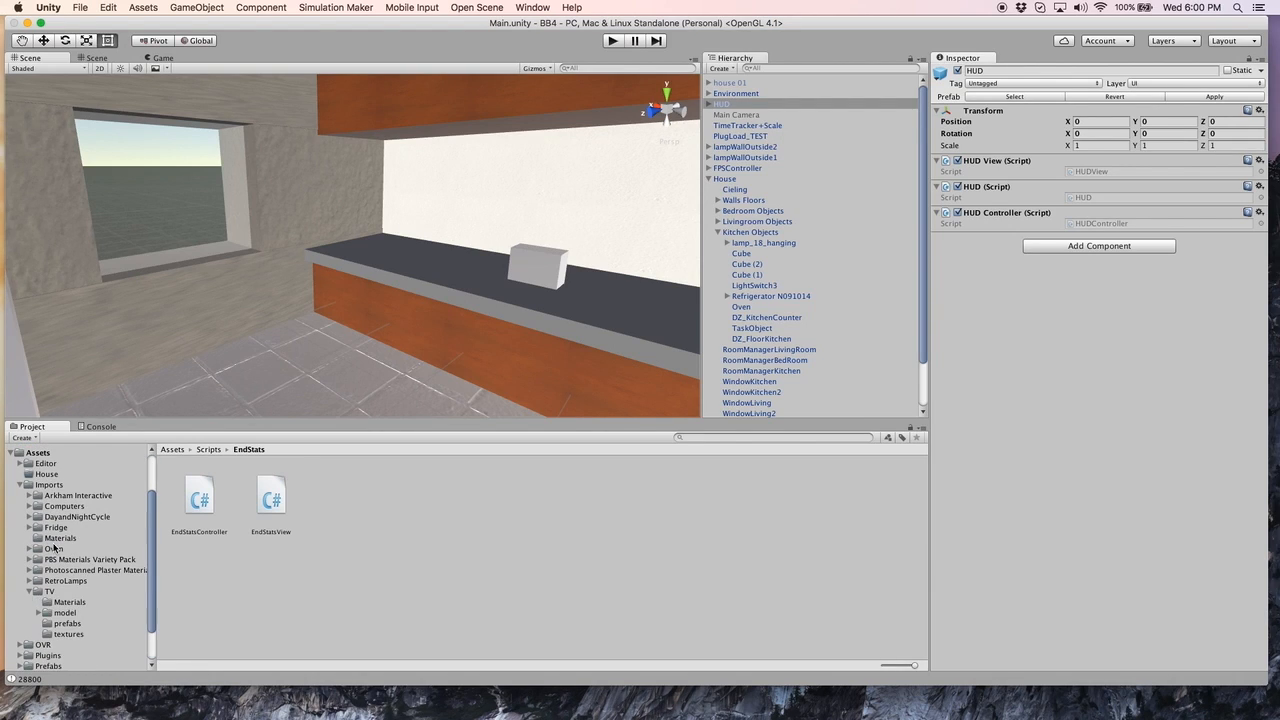
left_click(40, 593)
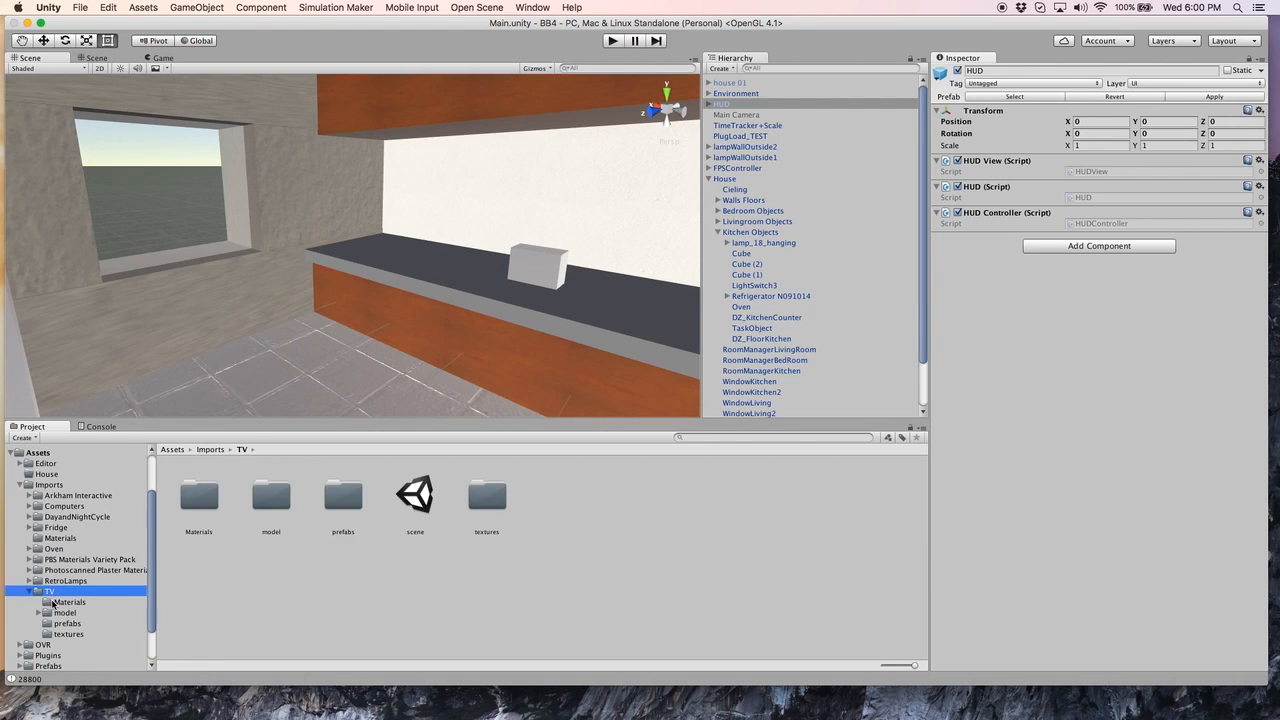
left_click(64, 612)
left_click(262, 495)
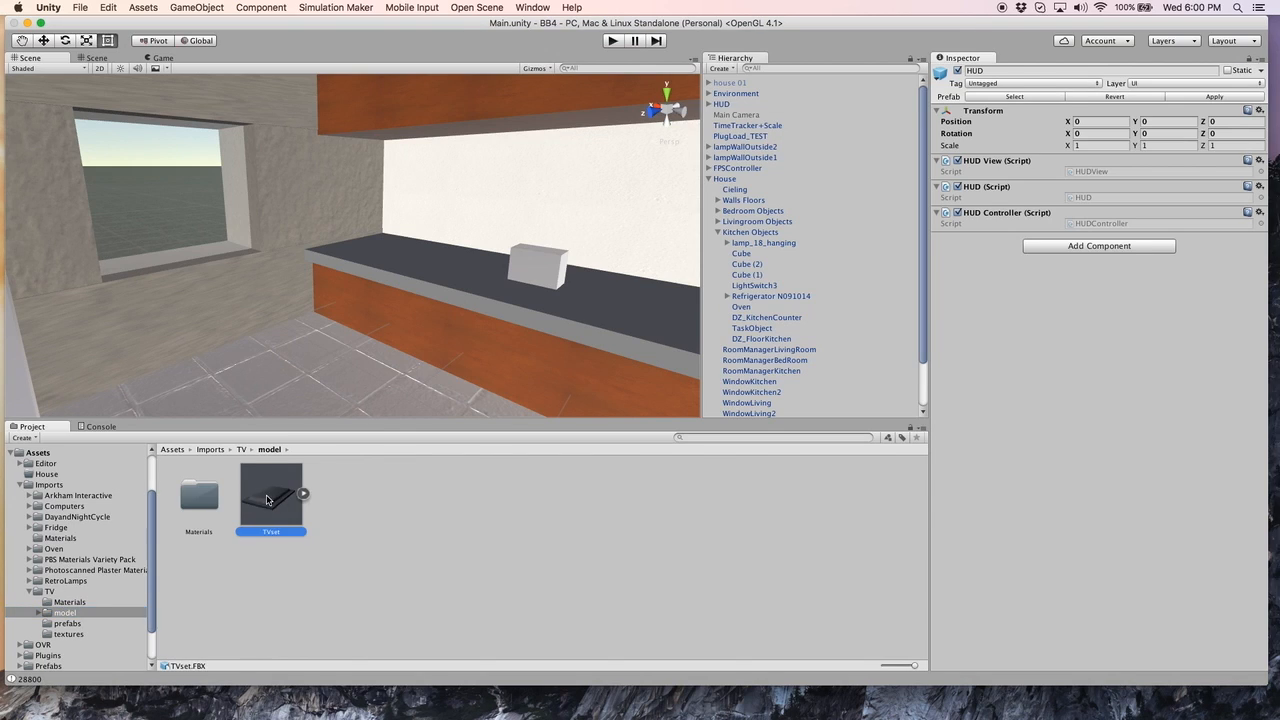
Step: Try placing the TVset model in front of the kitchen counter, and delete it from the scene
left_click_drag(277, 522, 359, 327)
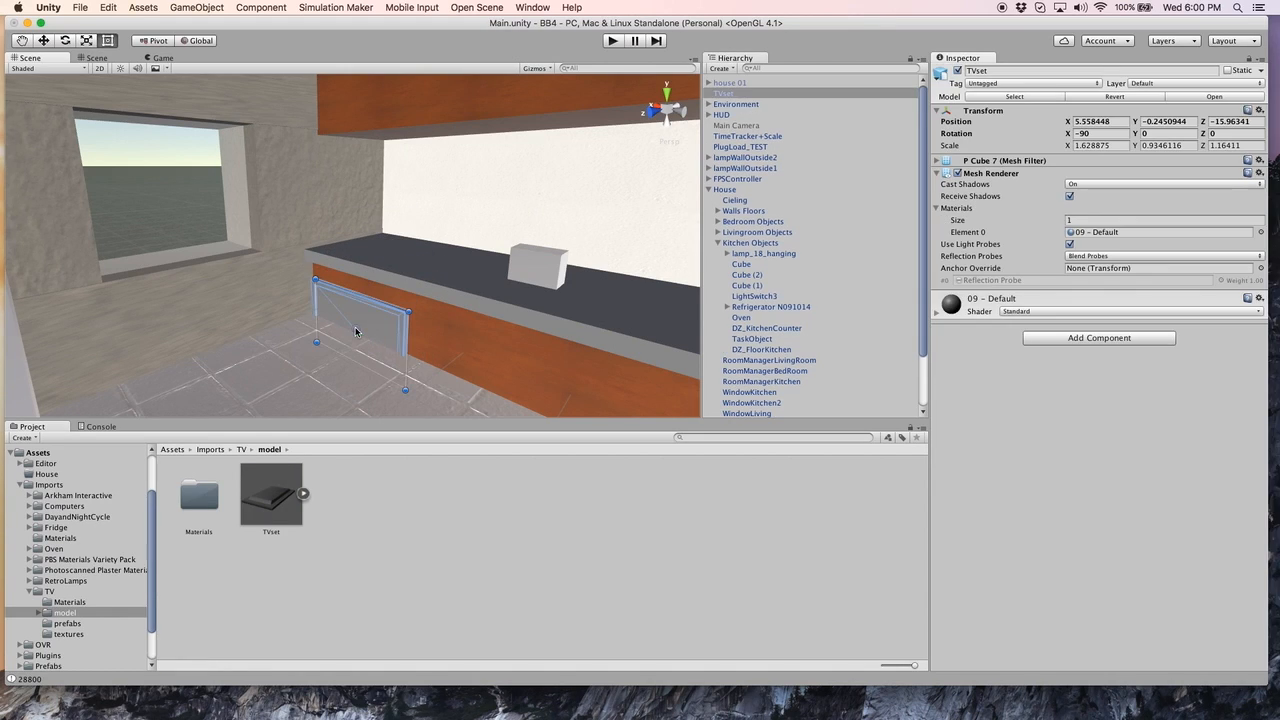
right_click(722, 93)
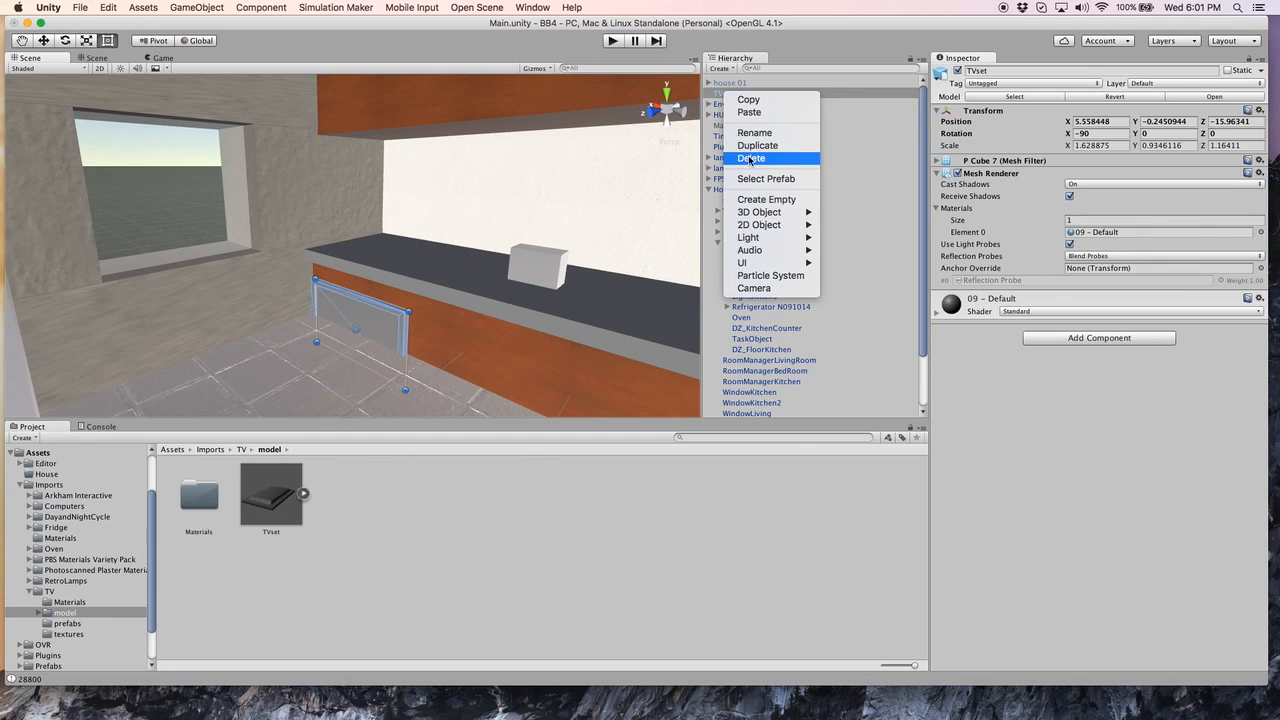
left_click(749, 158)
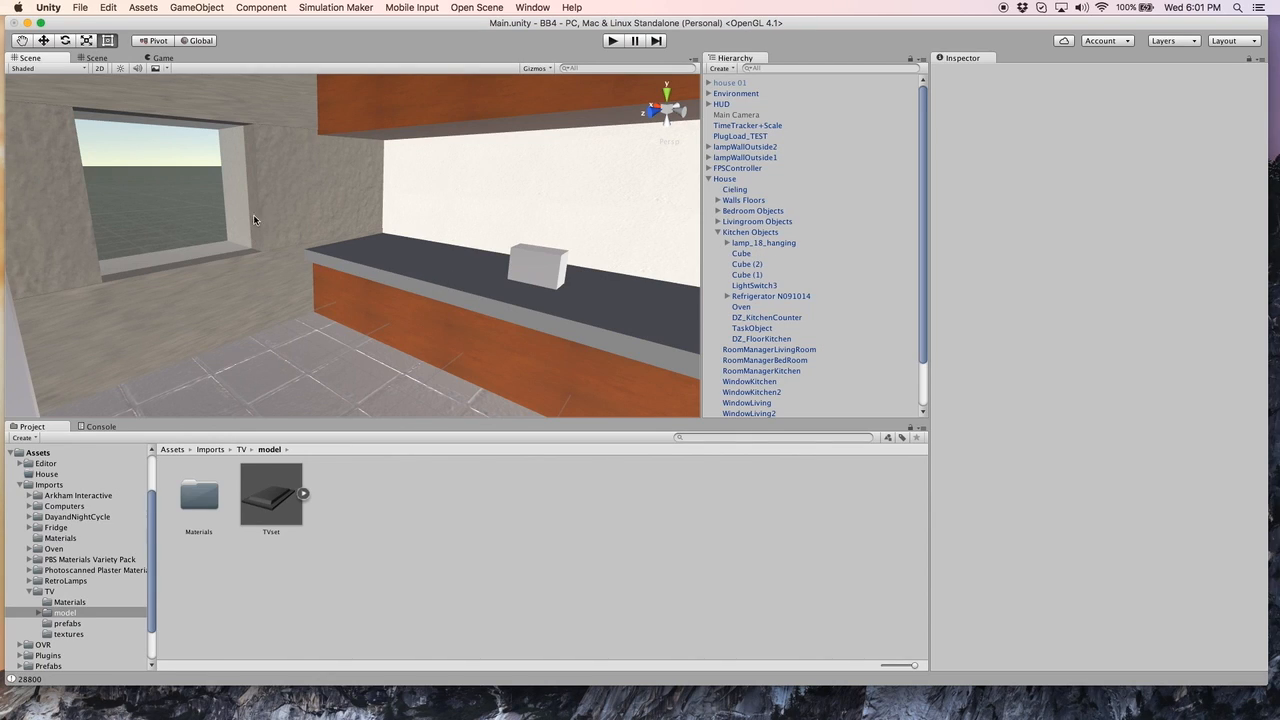
Step: Examine how the House object is organised into ceiling, Walls Floors, Bedroom, Livingroom and Kitchen Objects groups
left_click(726, 179)
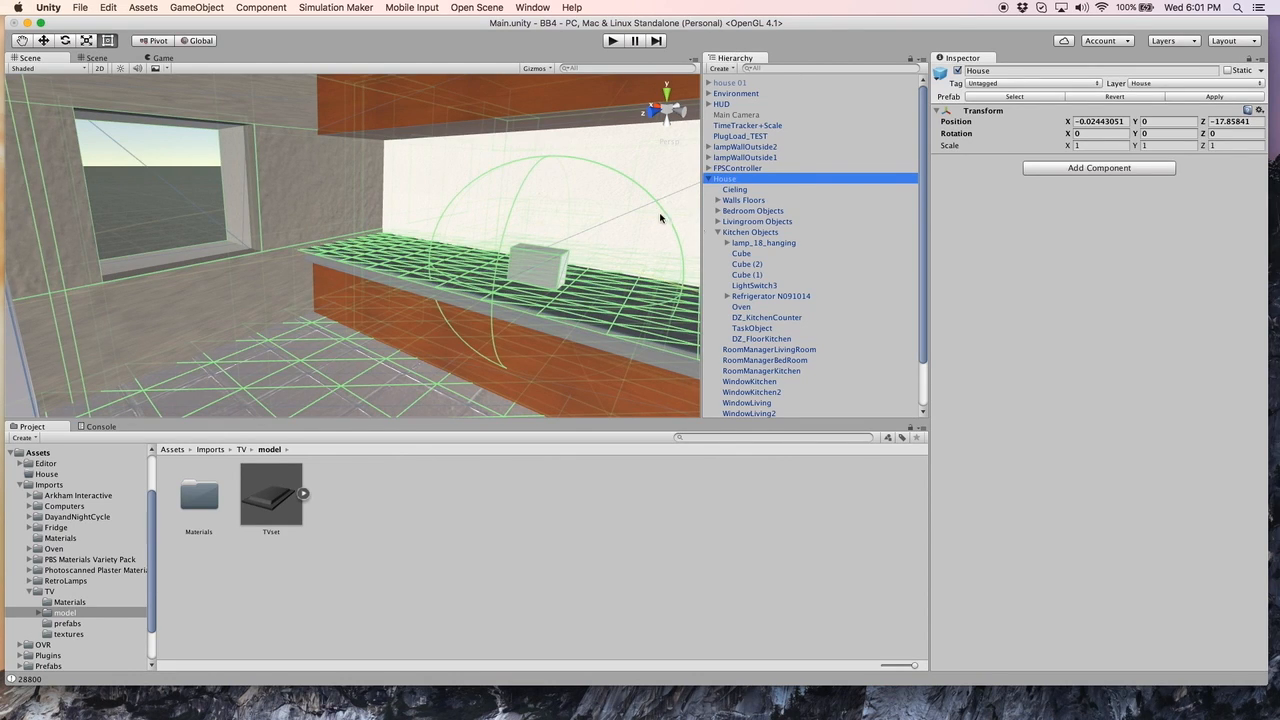
left_click(756, 170)
left_click(749, 180)
right_click_drag(473, 205, 574, 214)
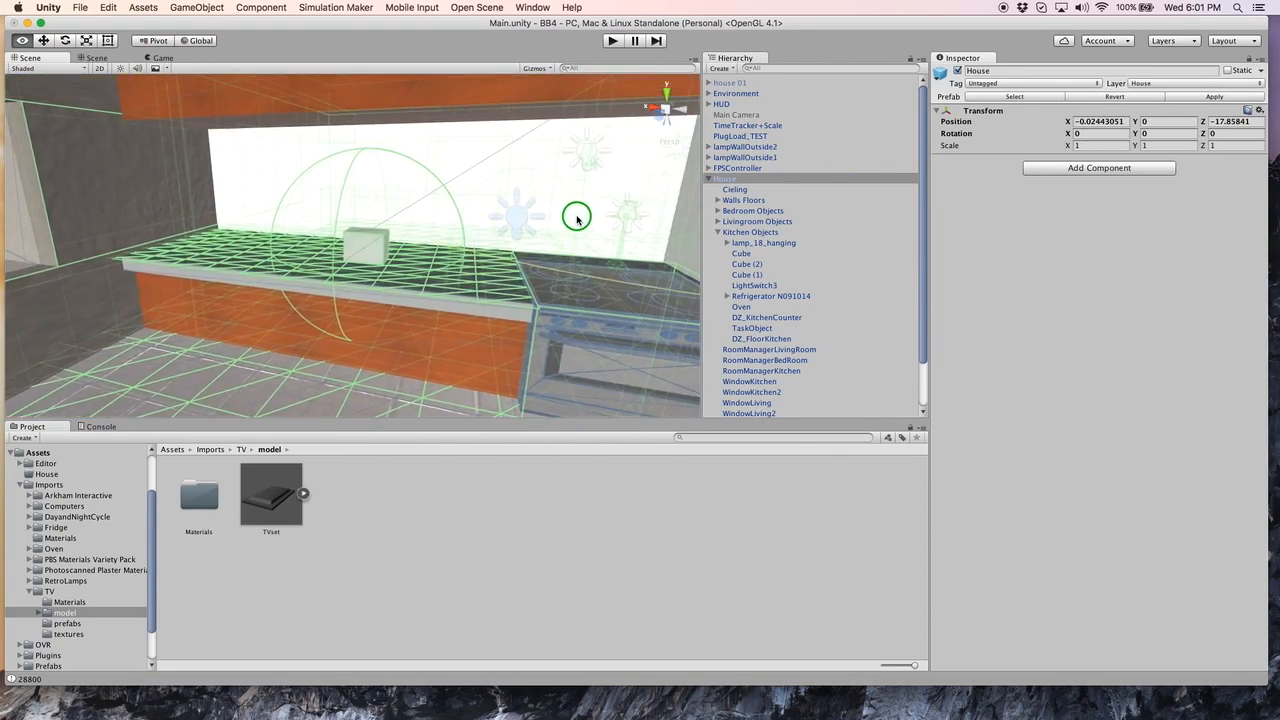
left_click(740, 190)
left_click(743, 201)
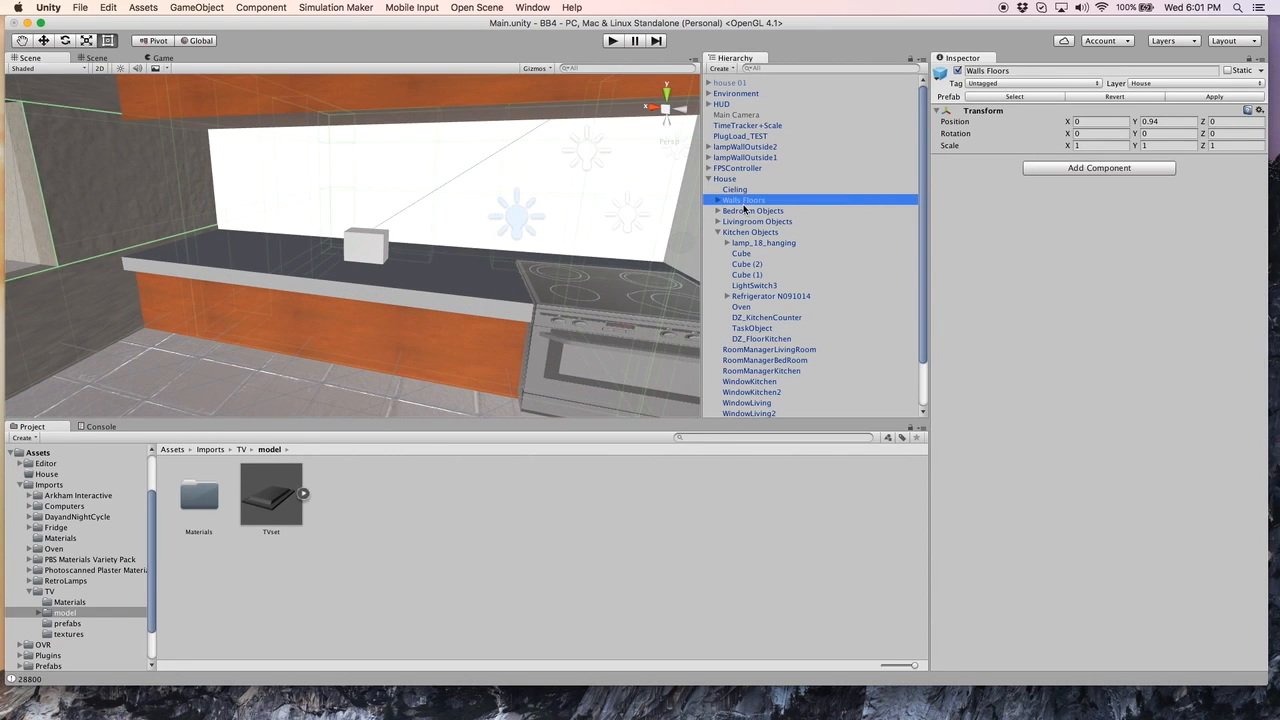
left_click(745, 211)
left_click(740, 221)
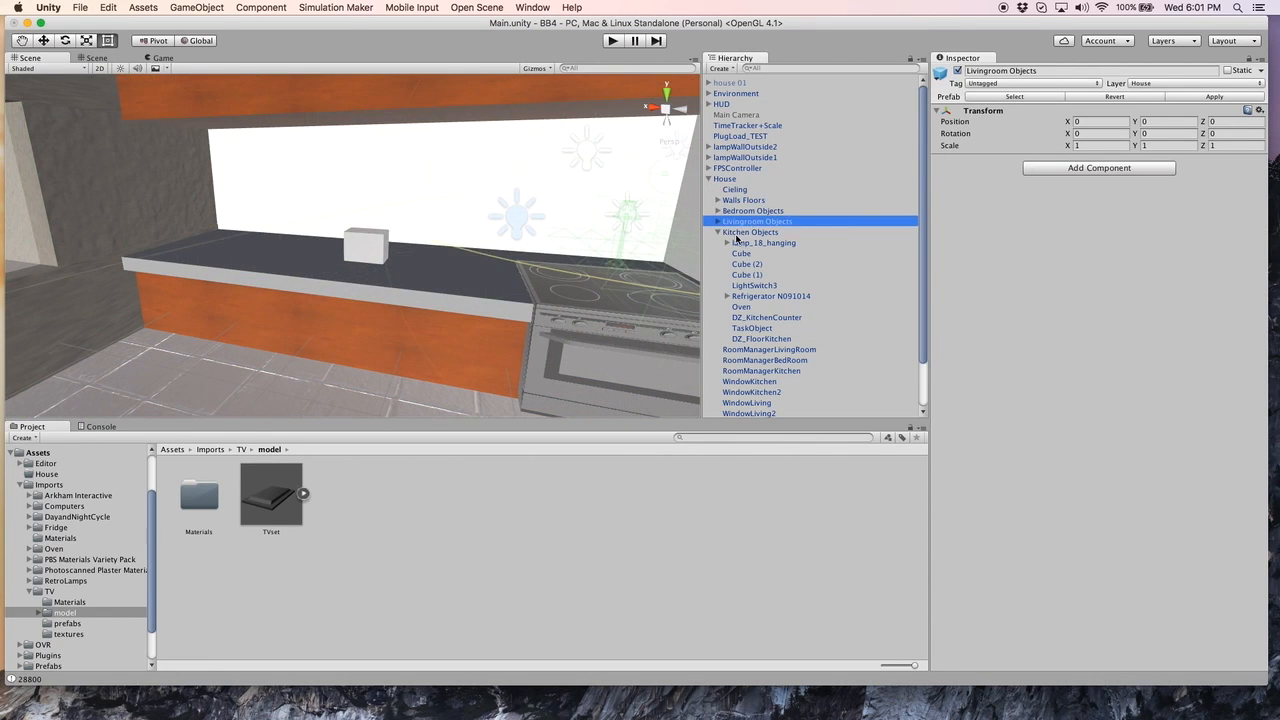
left_click(738, 232)
right_click_drag(264, 296, 429, 214)
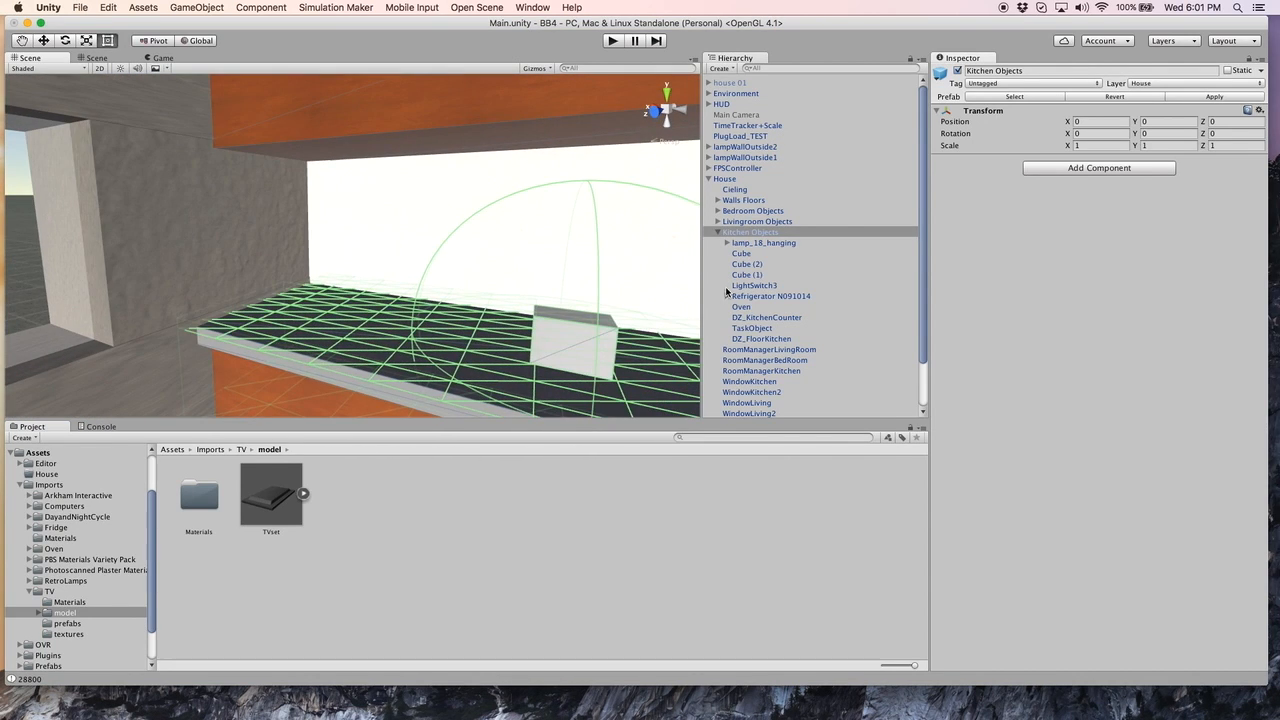
Step: Create a 3D cube as a child of Kitchen Objects
left_click(736, 233)
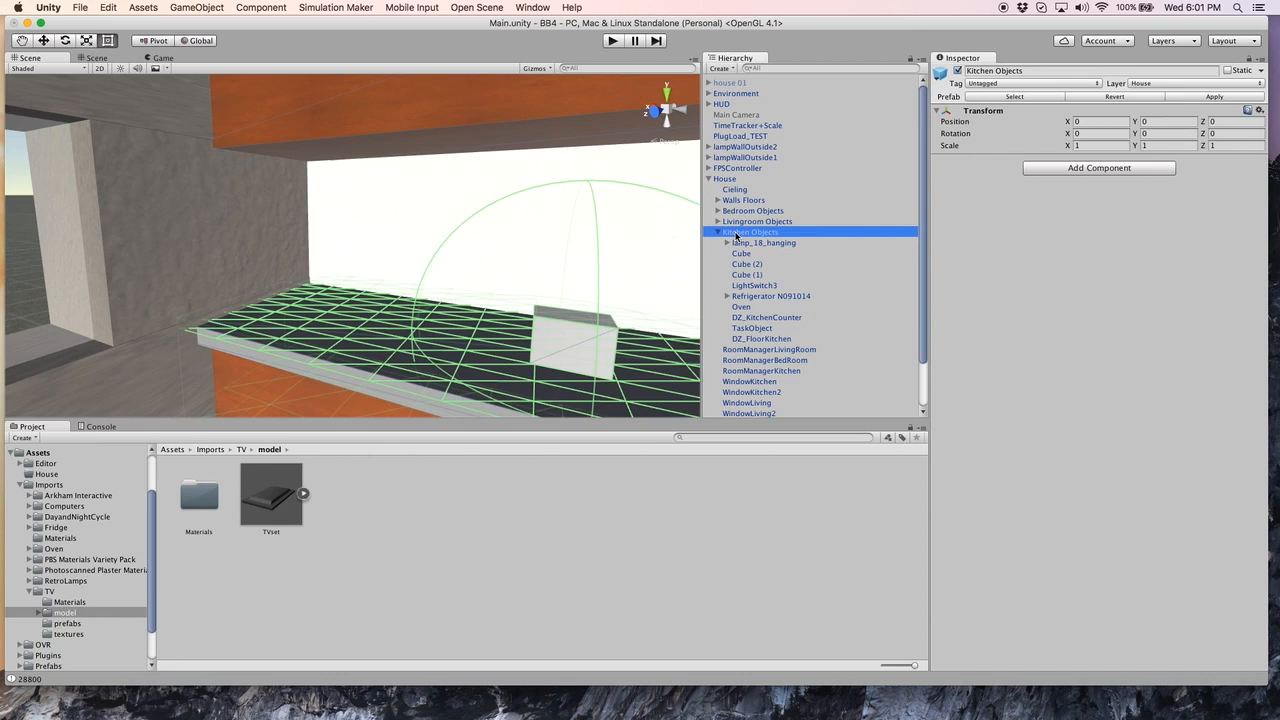
right_click(741, 235)
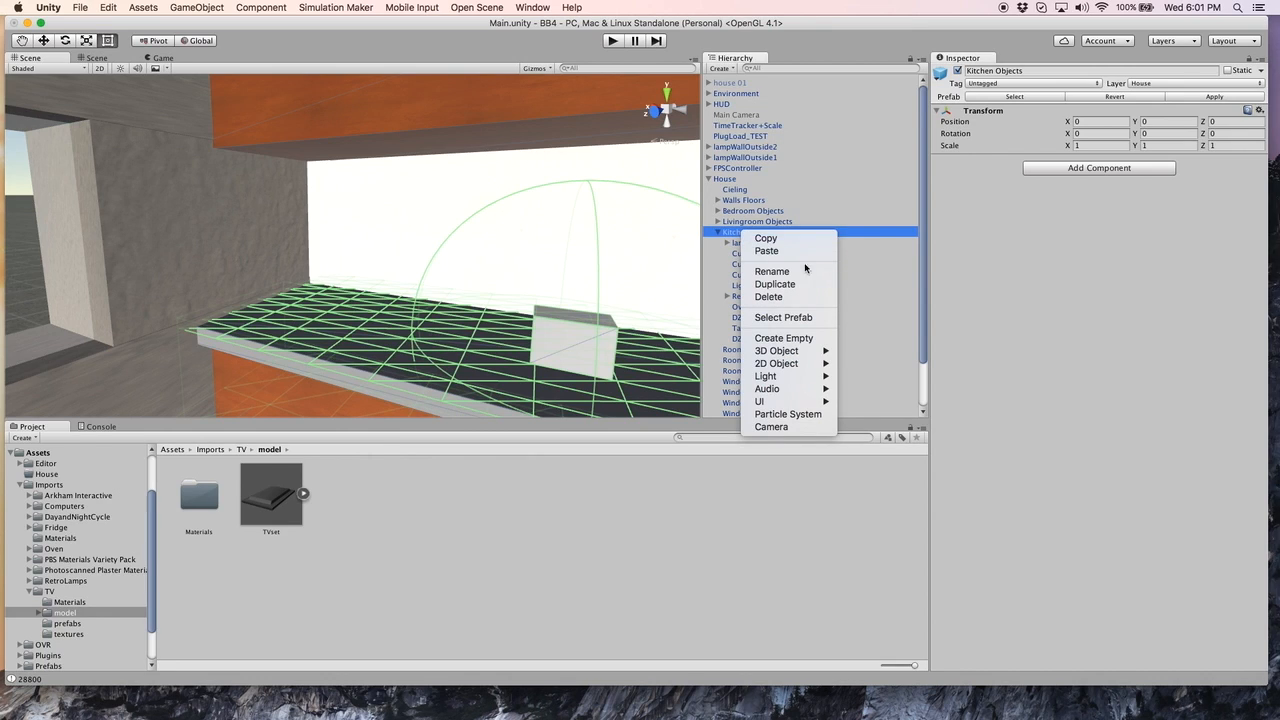
mouse_move(786, 355)
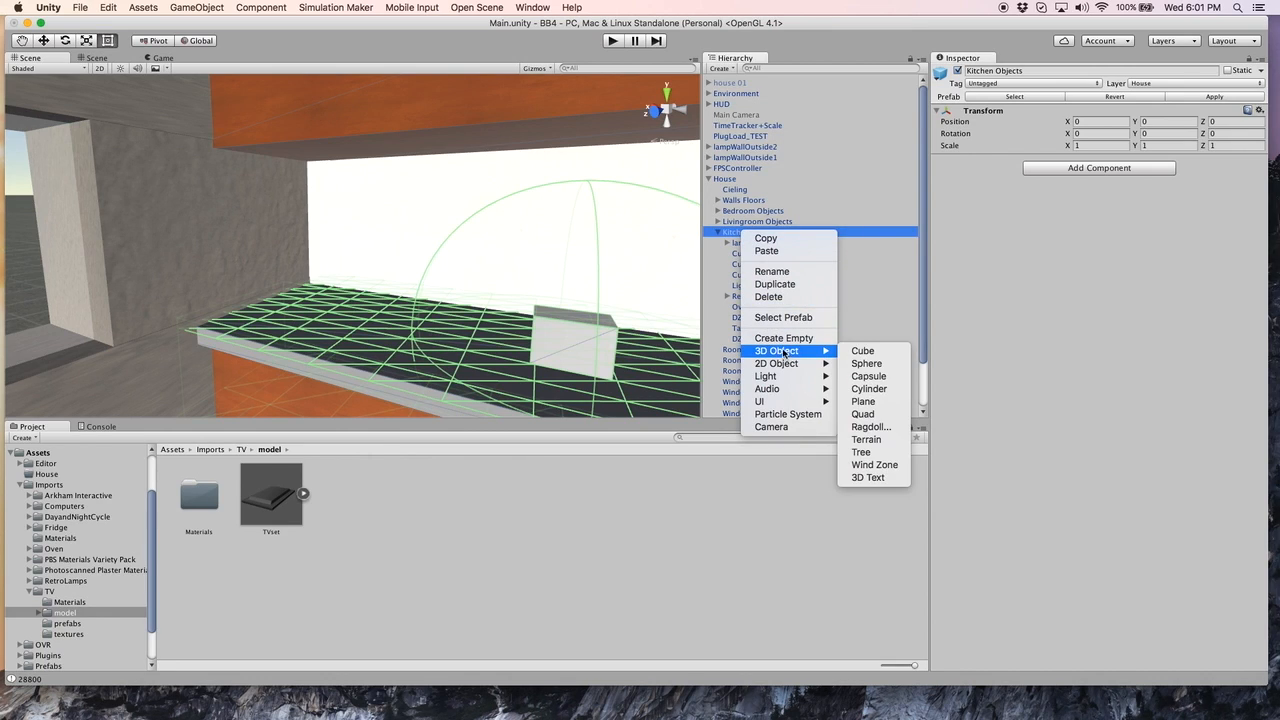
left_click(878, 355)
Step: Move the new cube toward the counter end near the kitchen window, to about X 5.12, Y 1.33, Z 1.97
right_click_drag(425, 302, 508, 347)
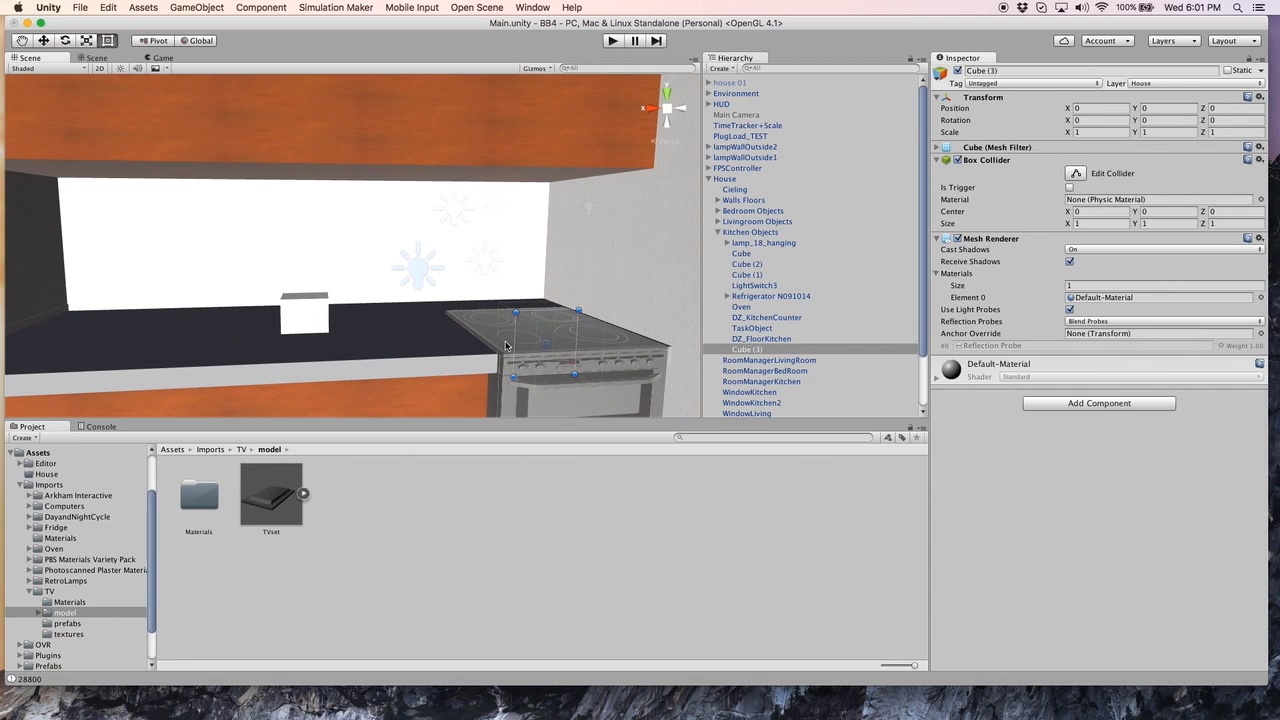
left_click(44, 41)
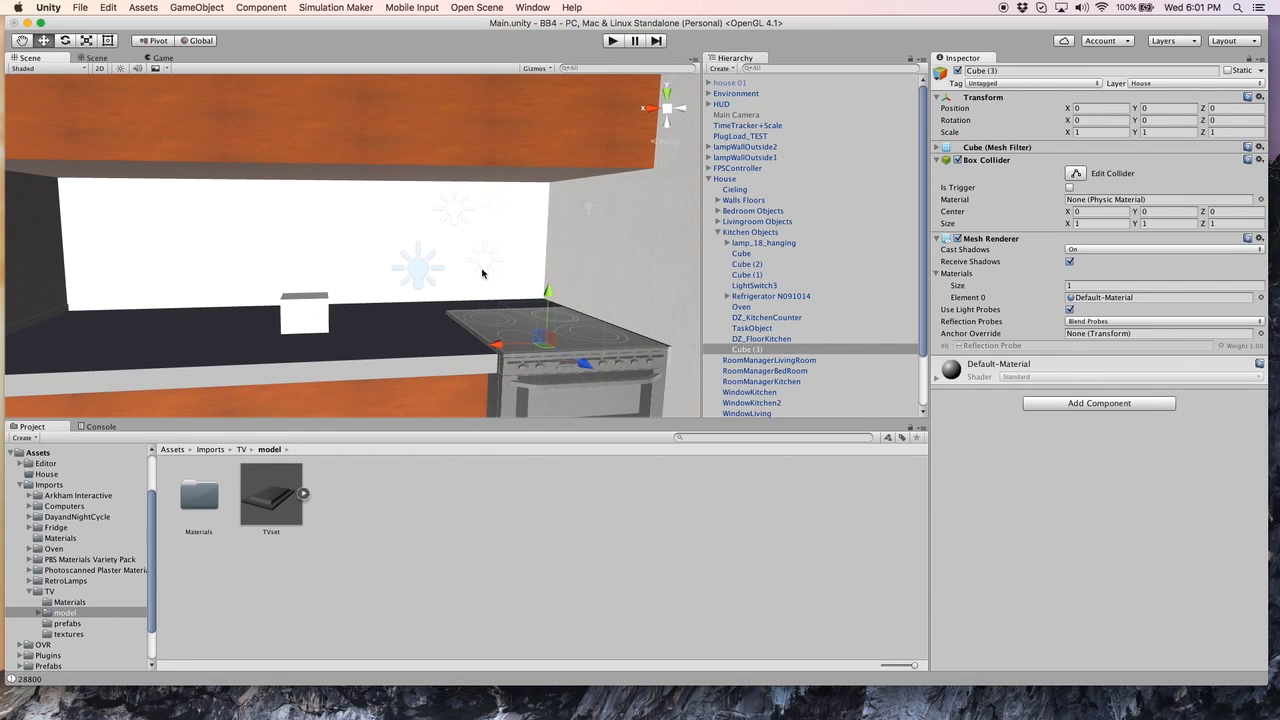
left_click_drag(580, 364, 688, 408)
right_click_drag(454, 352, 508, 358)
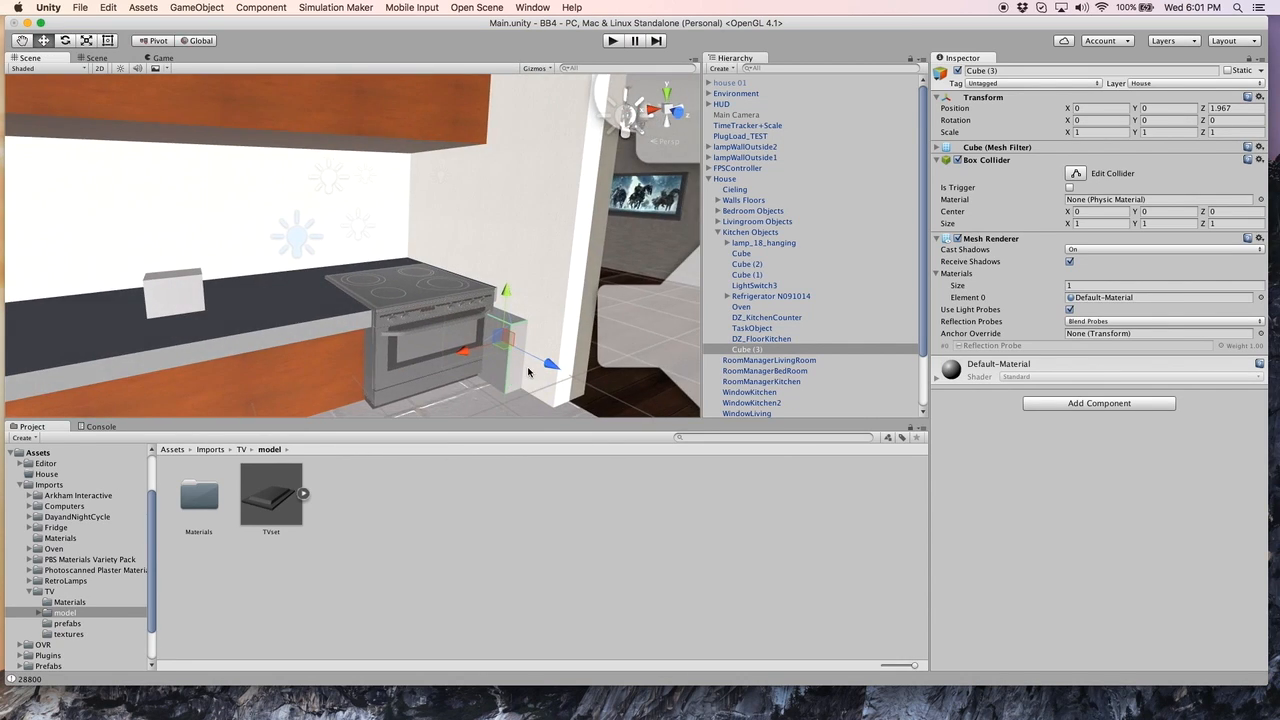
scroll(508, 358, "down", 2)
left_click_drag(455, 328, 231, 371)
right_click_drag(470, 310, 323, 294)
left_click_drag(358, 310, 250, 228)
right_click_drag(453, 277, 375, 279)
scroll(375, 279, "up", 2)
key("Right")
key("Up")
key("Down")
key("Left")
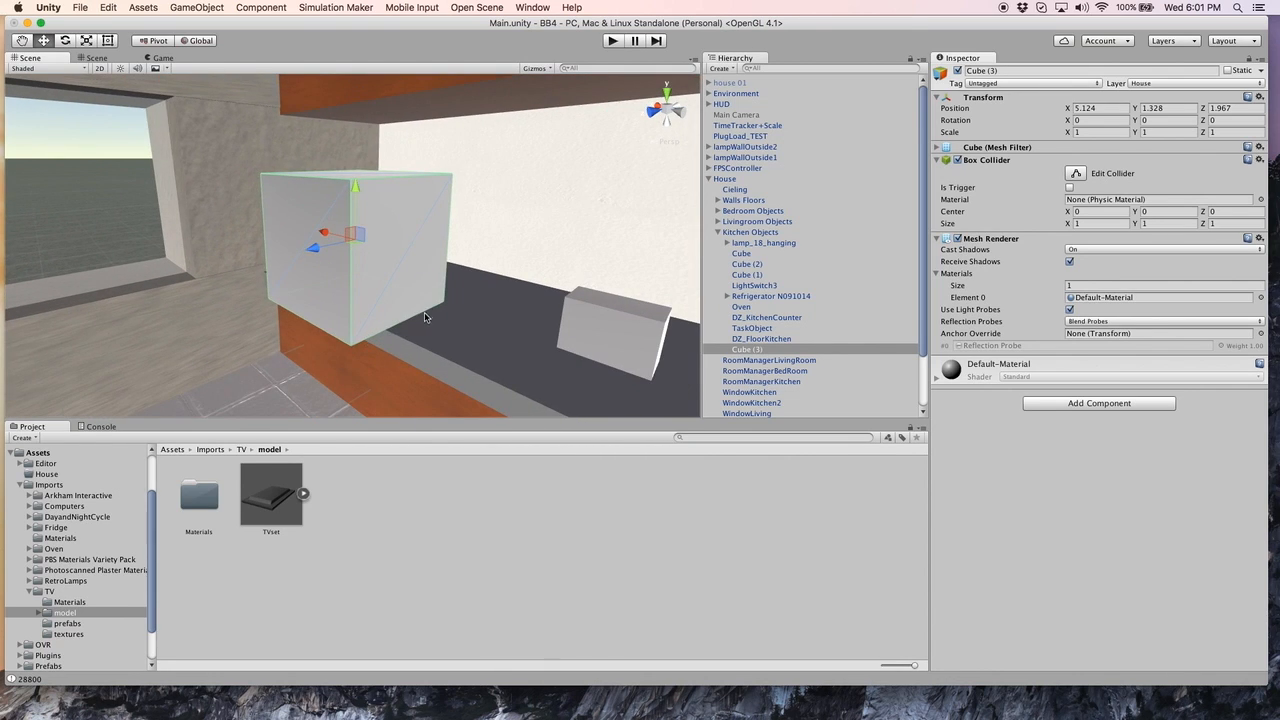
Step: Shift the cube back over the countertop to about X 5.42, Y 1.25, Z 1.35
left_click(354, 187)
left_click_drag(354, 187, 360, 196)
left_click_drag(316, 246, 345, 217)
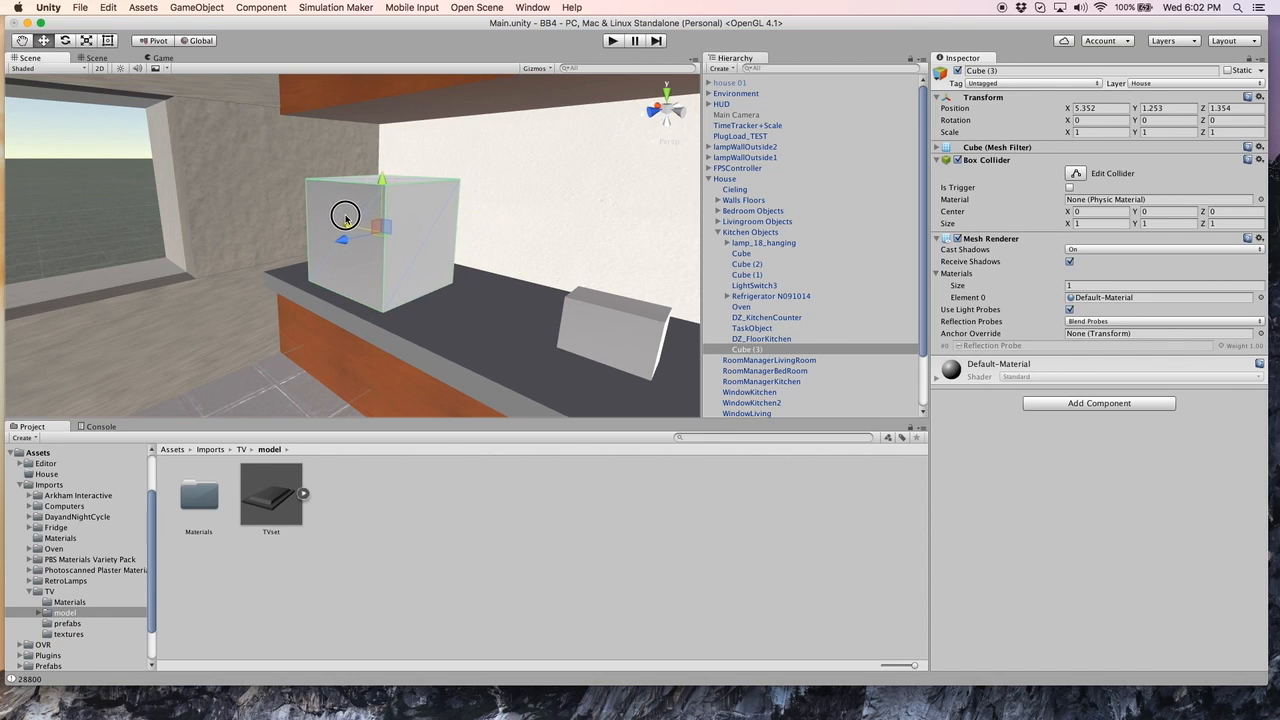
Step: Scale the cube to X 0.88, Y 0.51, Z 0.54 and lower it toward the countertop to about Y 1.02
left_click(1133, 133)
type("0.51")
left_click(1204, 133)
left_click_drag(1204, 135, 1197, 137)
left_click_drag(1196, 138, 1188, 138)
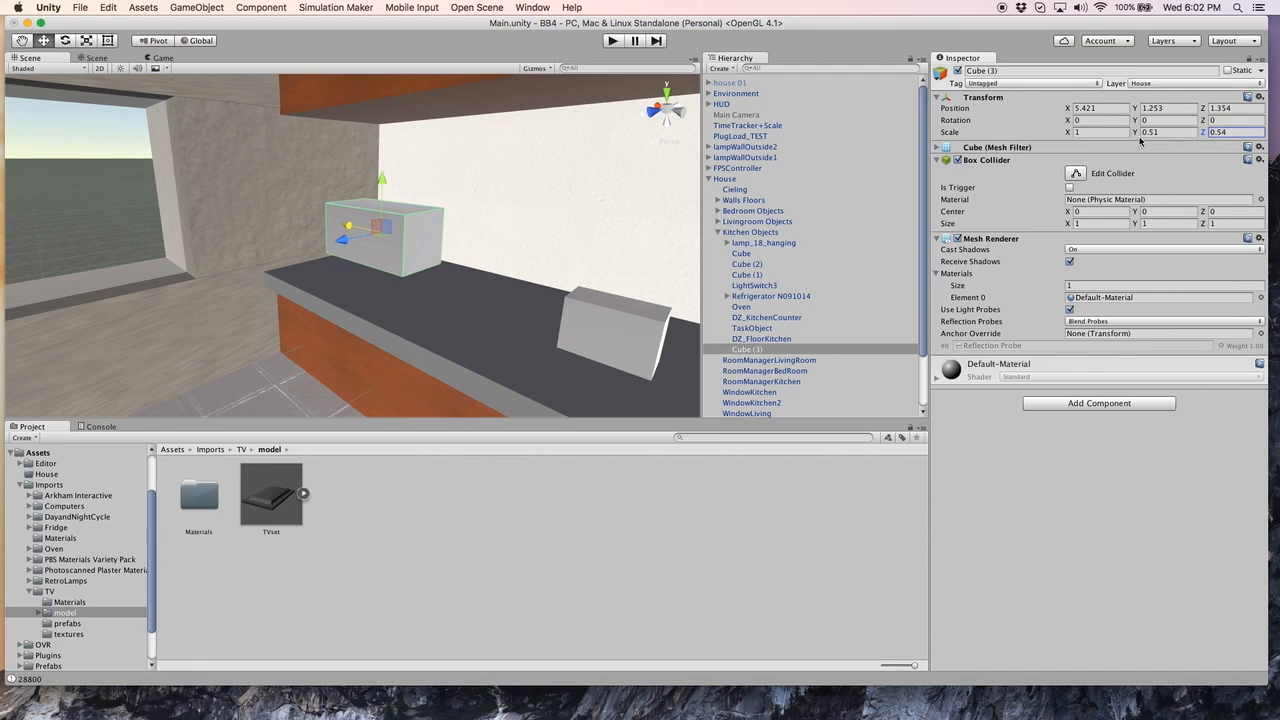
left_click_drag(1065, 137, 1059, 138)
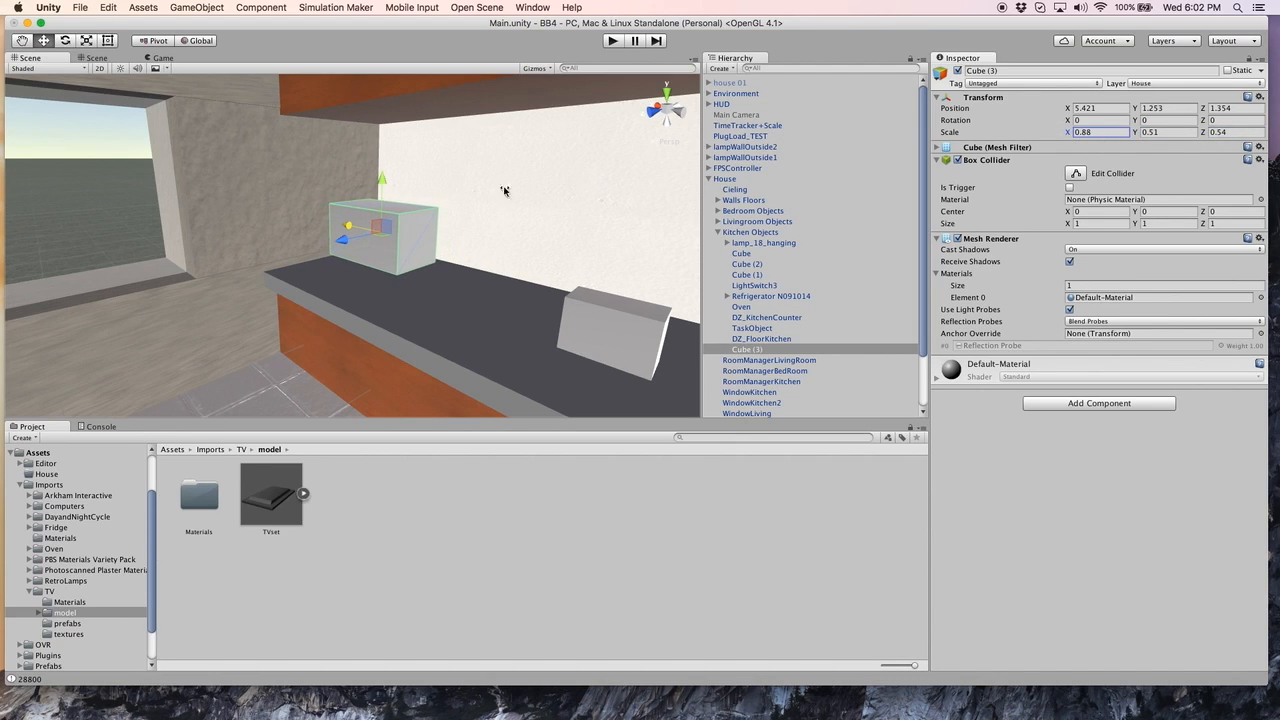
left_click_drag(380, 183, 385, 203)
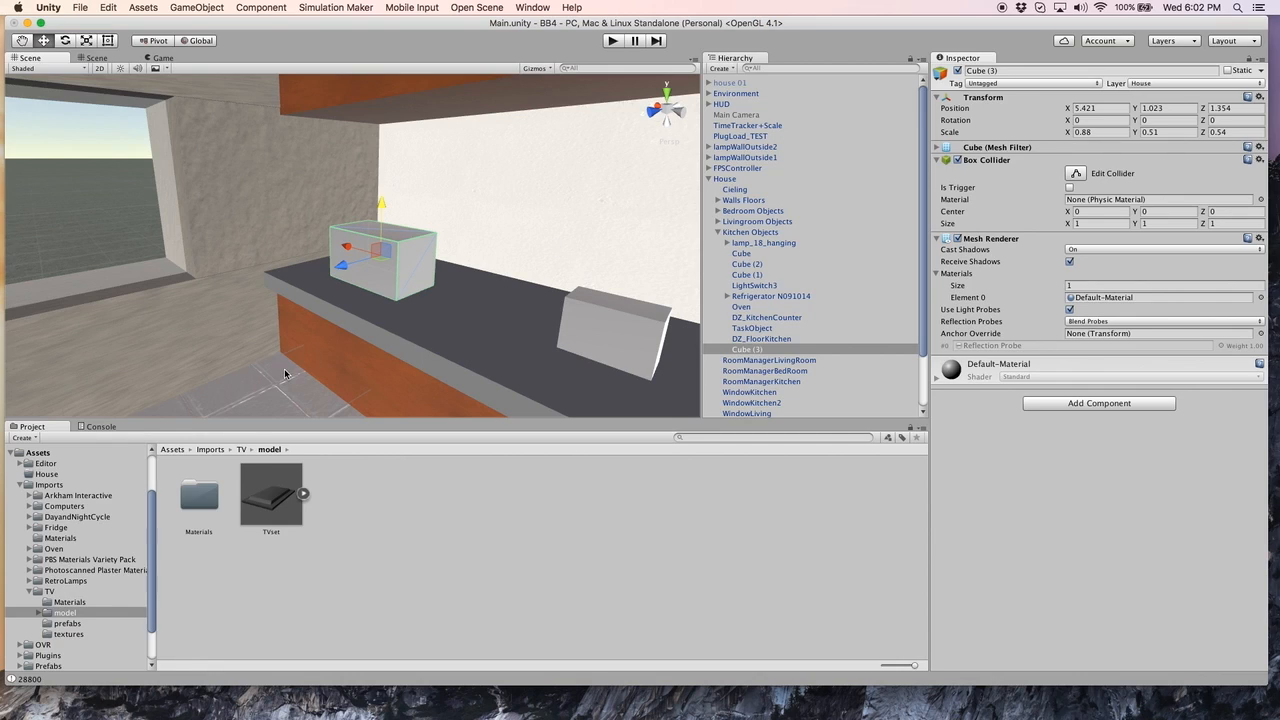
Step: Add the Energy Using Object script component to the new cube, Cube (3), under Kitchen Objects
left_click(750, 348)
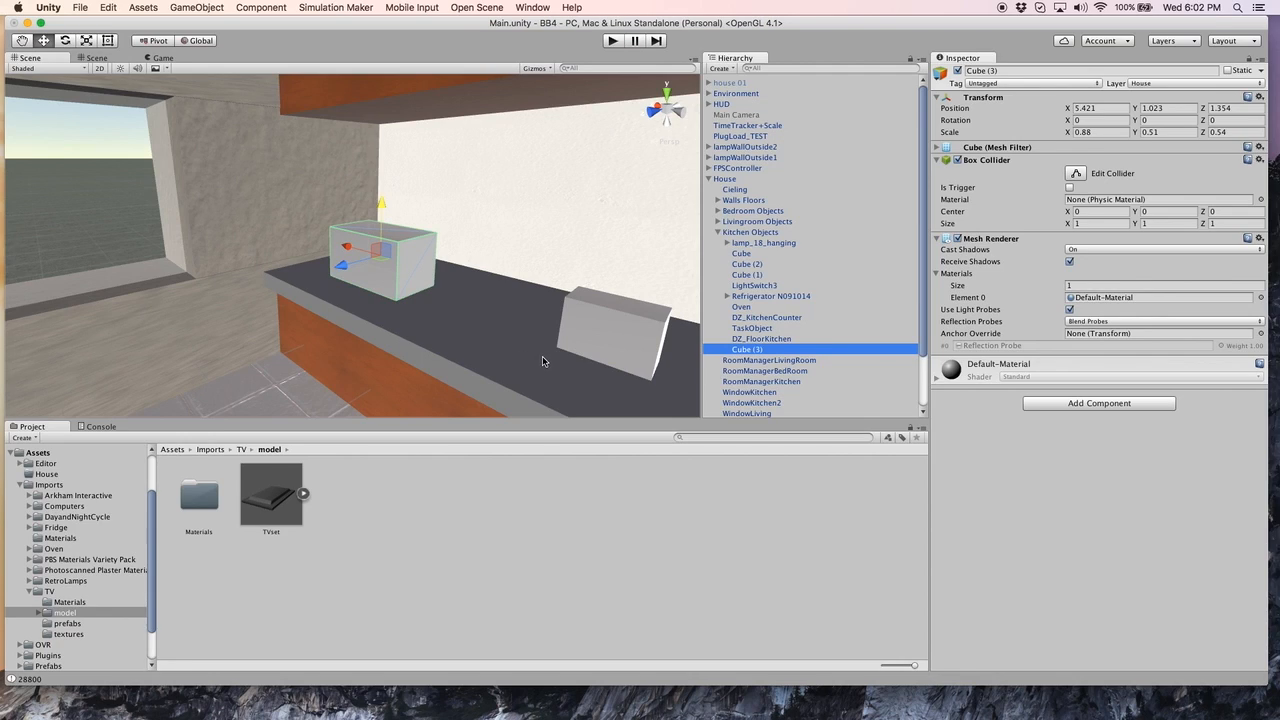
left_click(1064, 404)
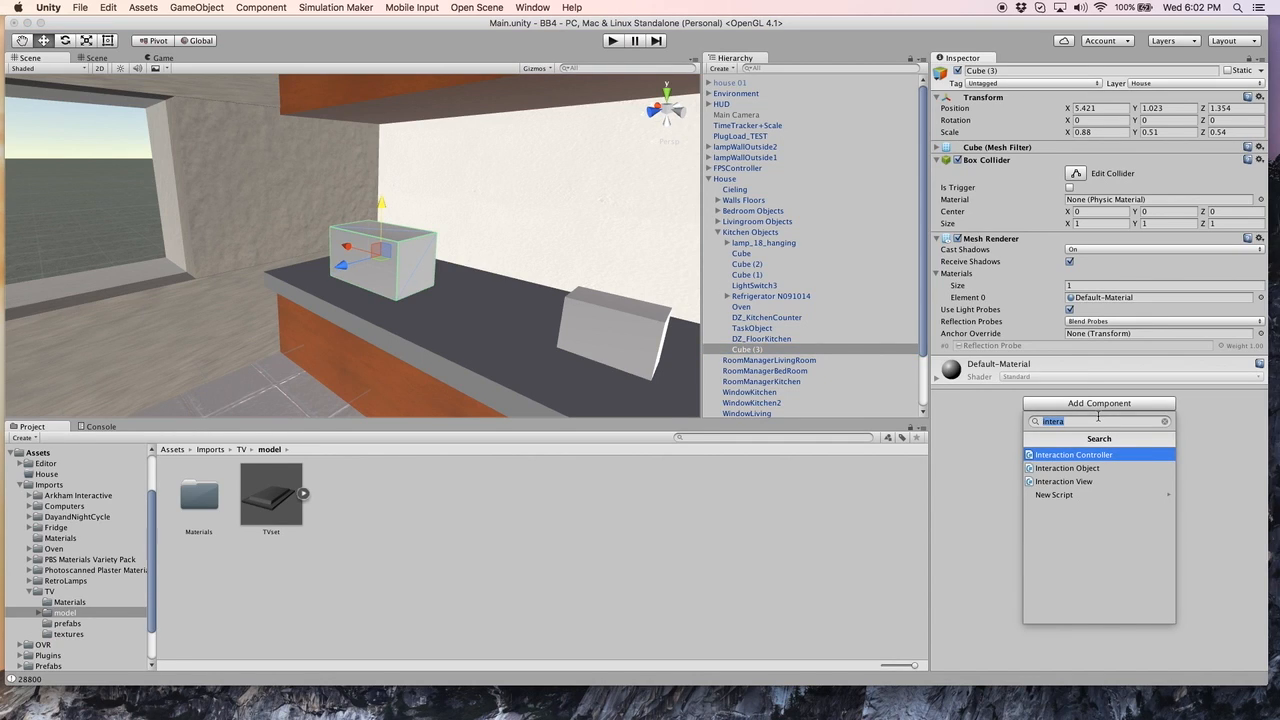
left_click(1163, 421)
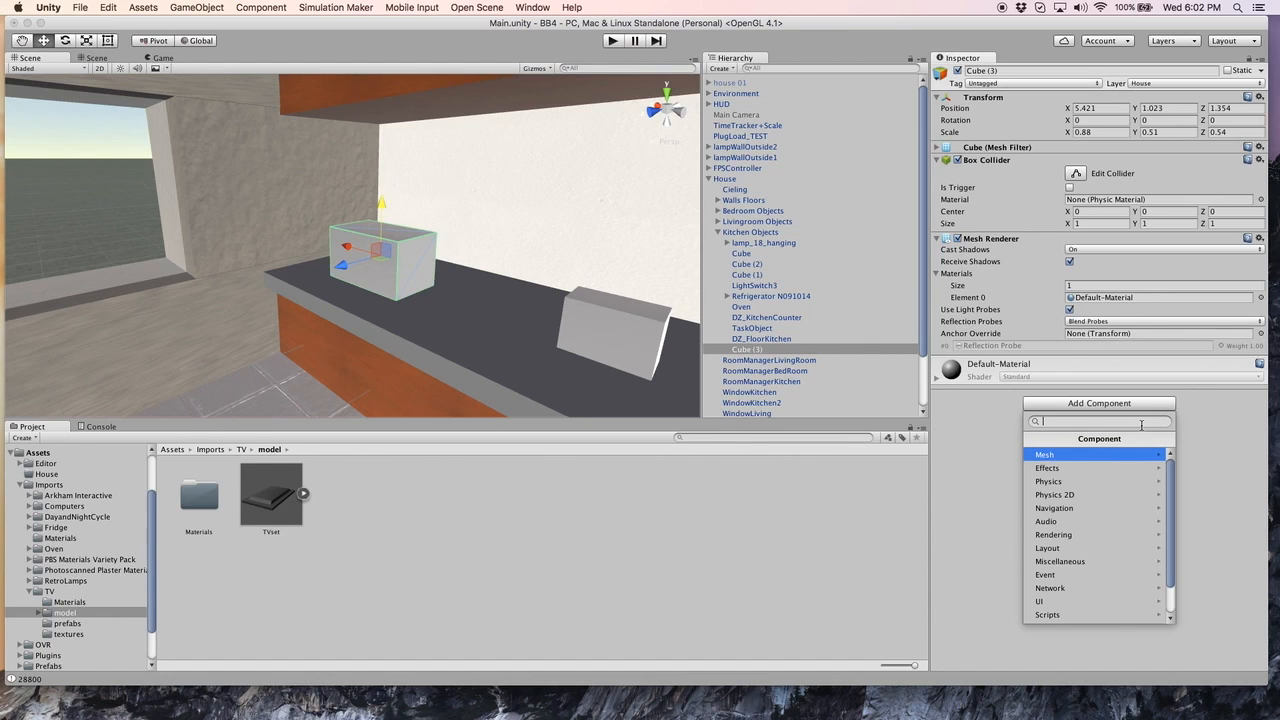
type("energ")
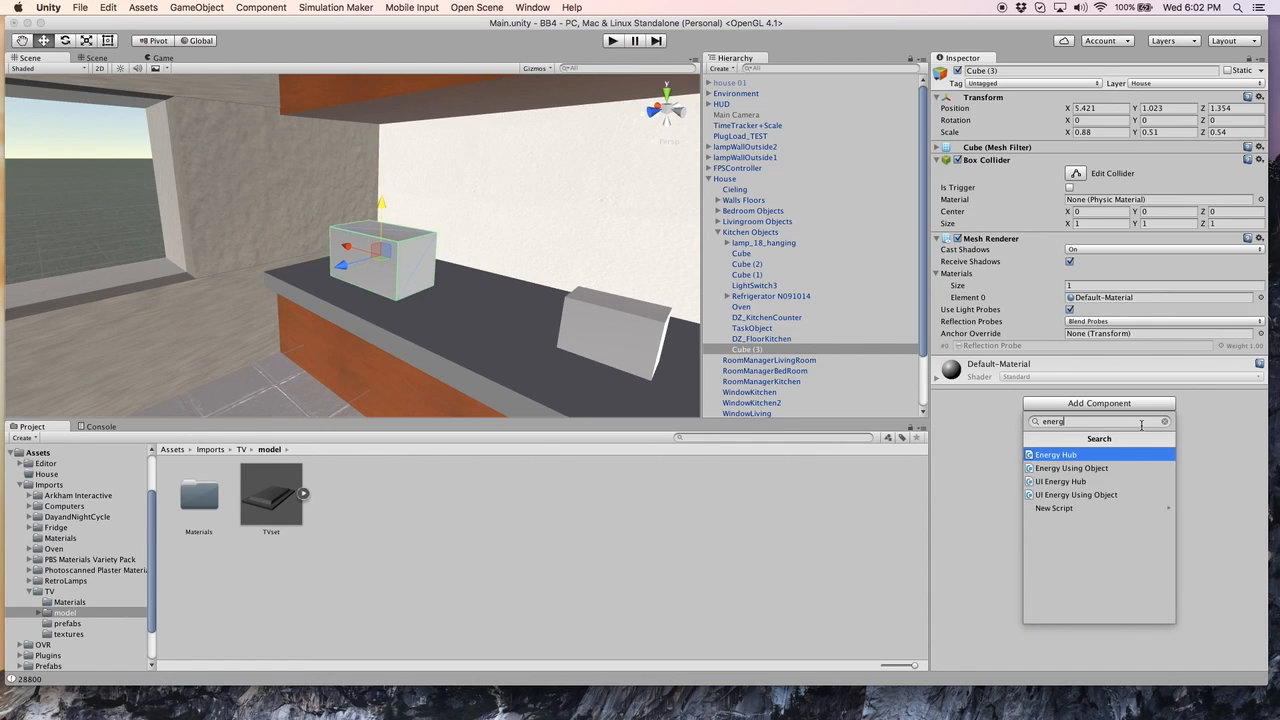
key("Down")
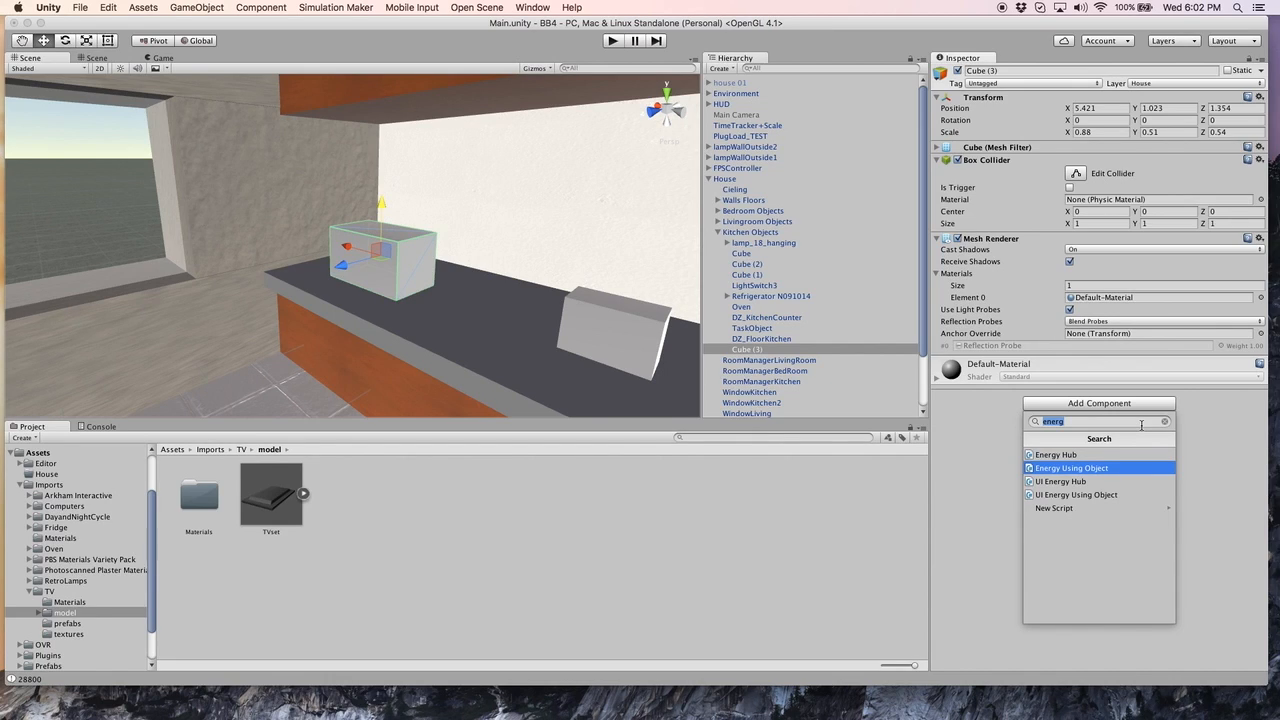
key("Return")
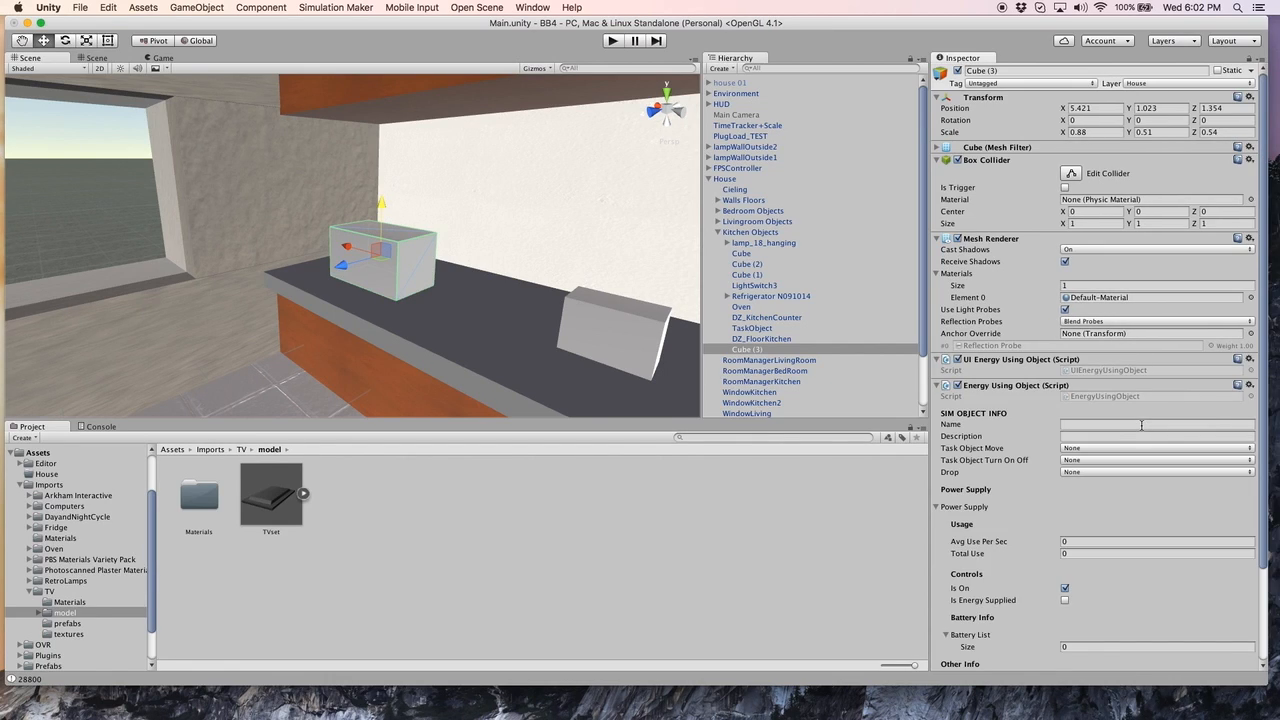
Step: In the cube's Energy Using Object script, set the name to "Microwave" and the description to "I like nuked food!"
scroll(1128, 362, "down", 5)
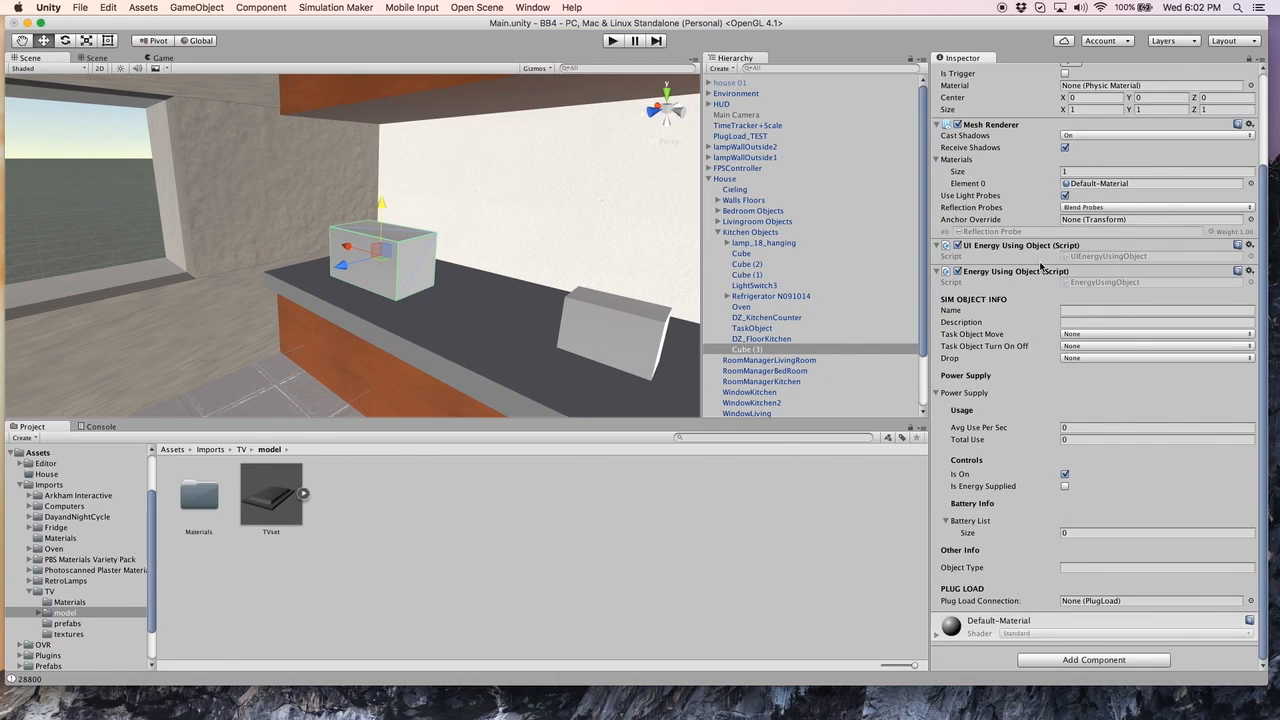
left_click(988, 273)
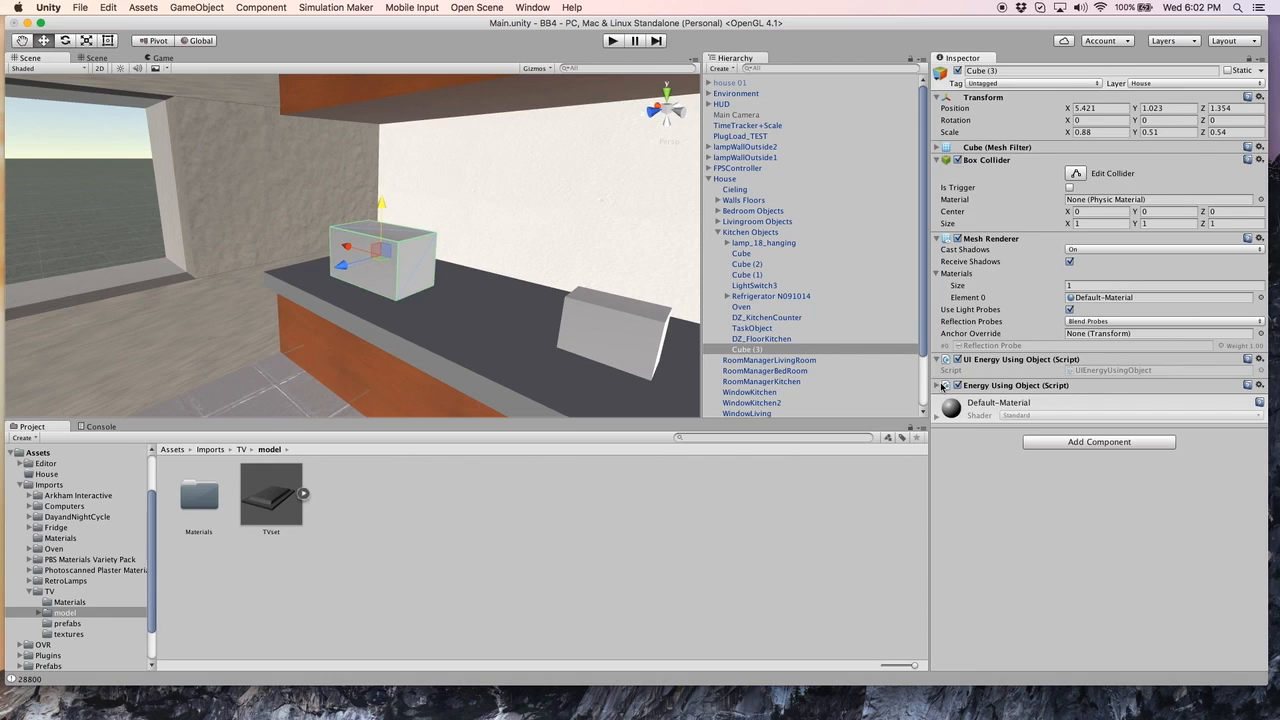
left_click(938, 385)
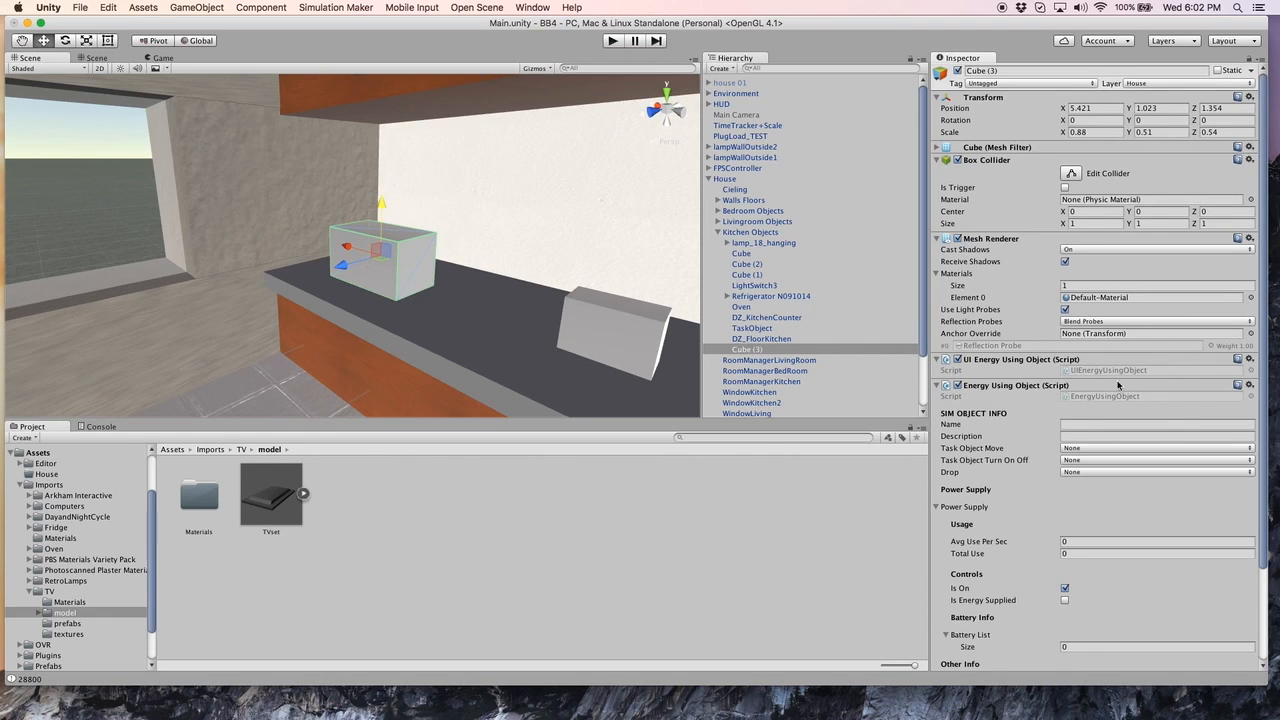
scroll(1100, 400, "down", 5)
left_click(1091, 310)
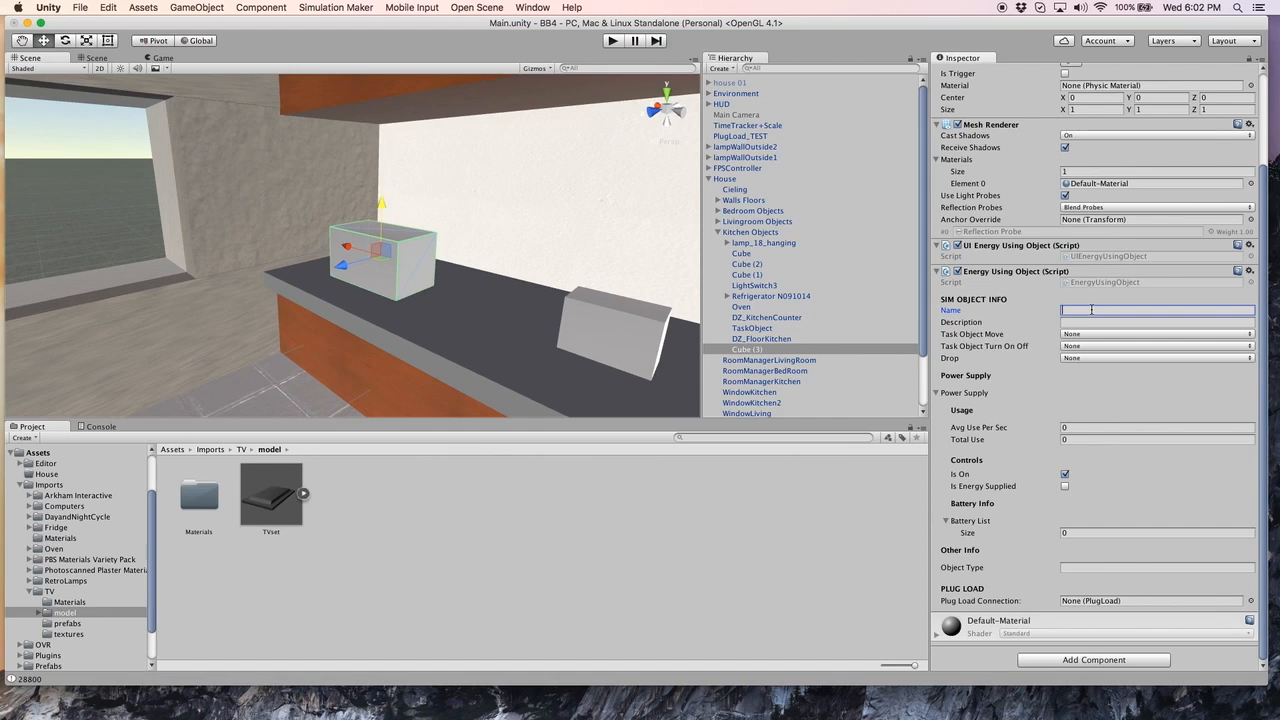
type("Microwave")
left_click(1086, 322)
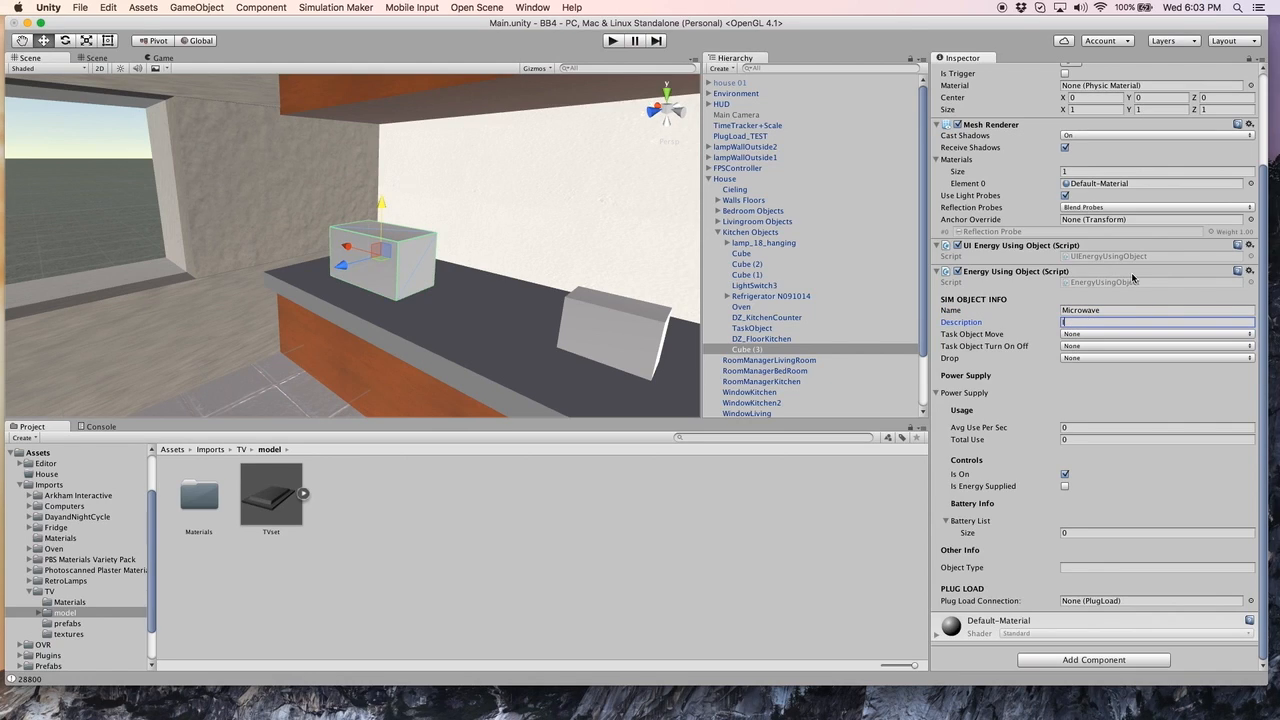
type("I like nuked food!")
Step: Look through the microwave's Task Object Move, Task Object Turn On Off and Drop options, leaving each on None
left_click(1092, 334)
left_click(1084, 348)
left_click(1084, 348)
left_click(1017, 352)
left_click(1086, 347)
left_click(969, 360)
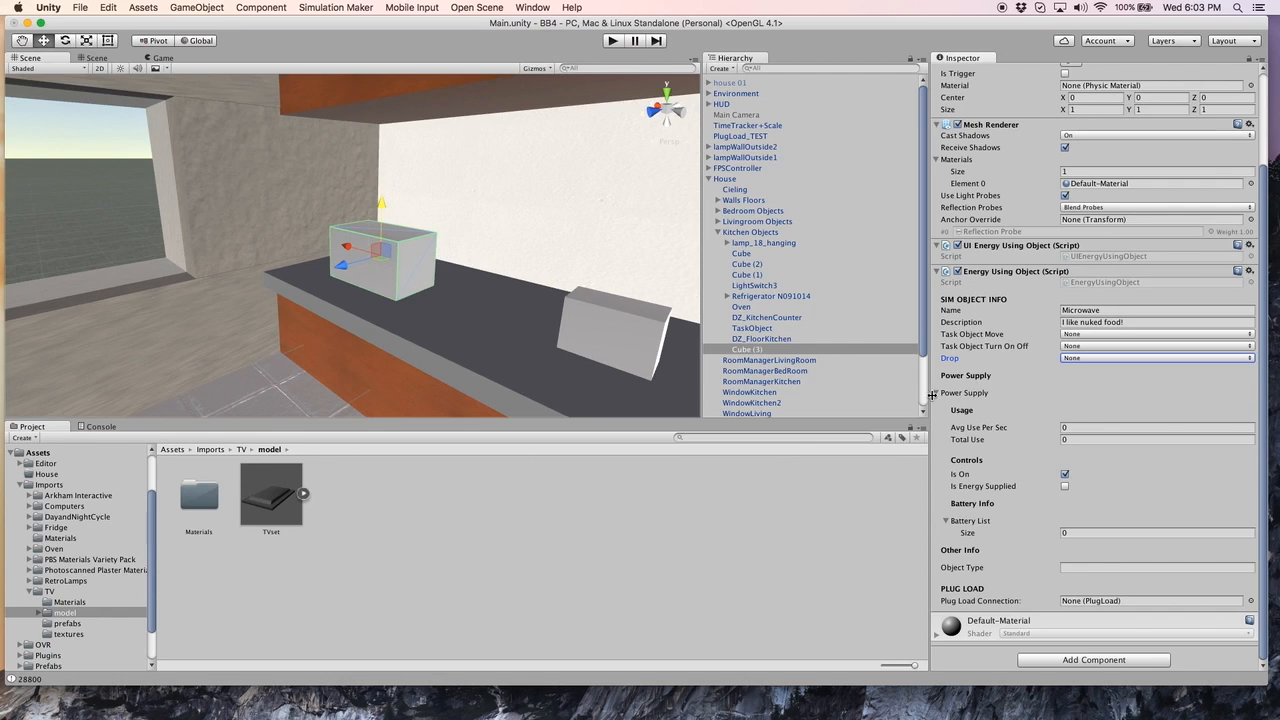
Step: Set the microwave's Avg Use Per Sec to 10
left_click(969, 429)
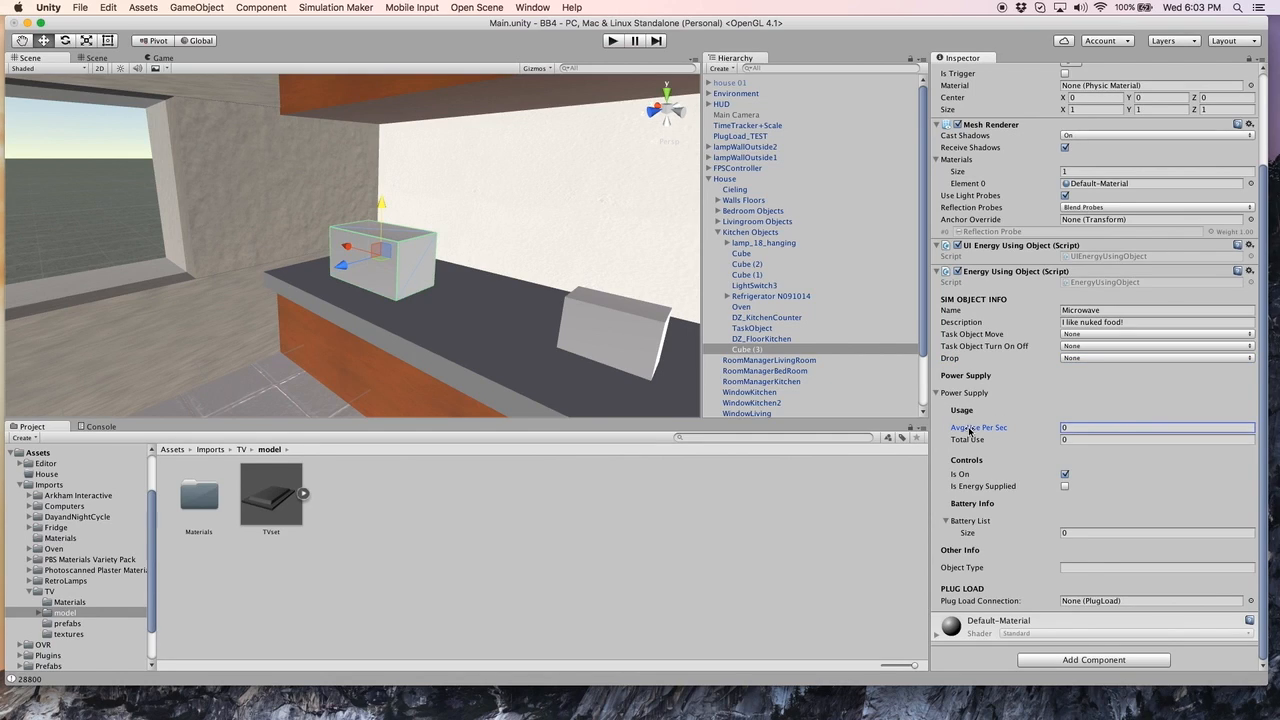
left_click(1121, 425)
left_click(1051, 397)
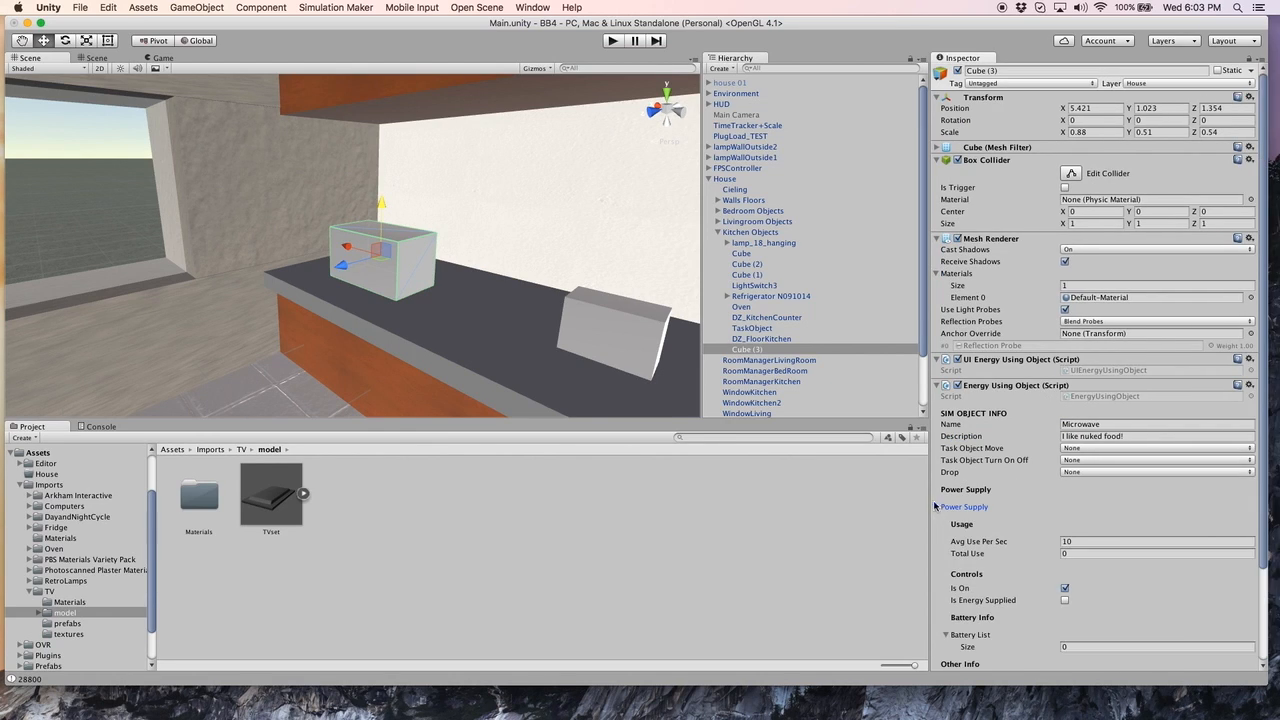
Step: Disable Is On and enable Is Energy Supplied in the microwave's power supply controls
left_click(937, 508)
scroll(940, 500, "down", 5)
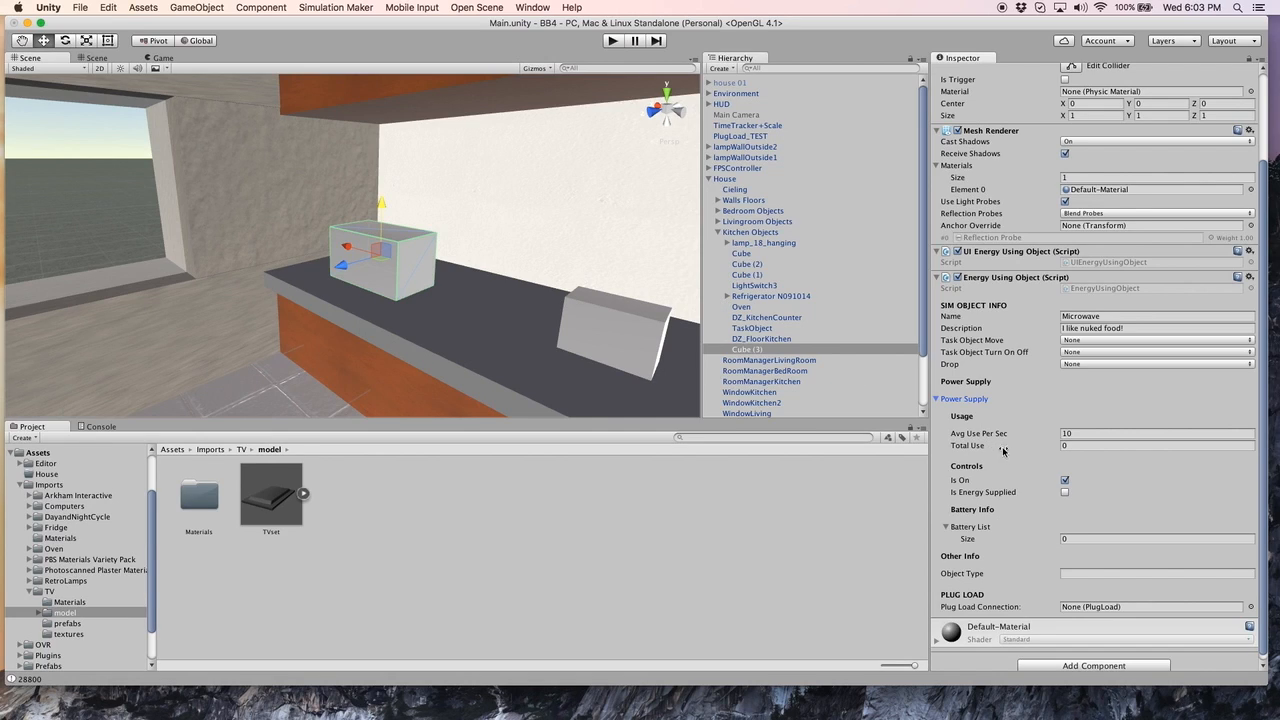
scroll(995, 427, "down", 1)
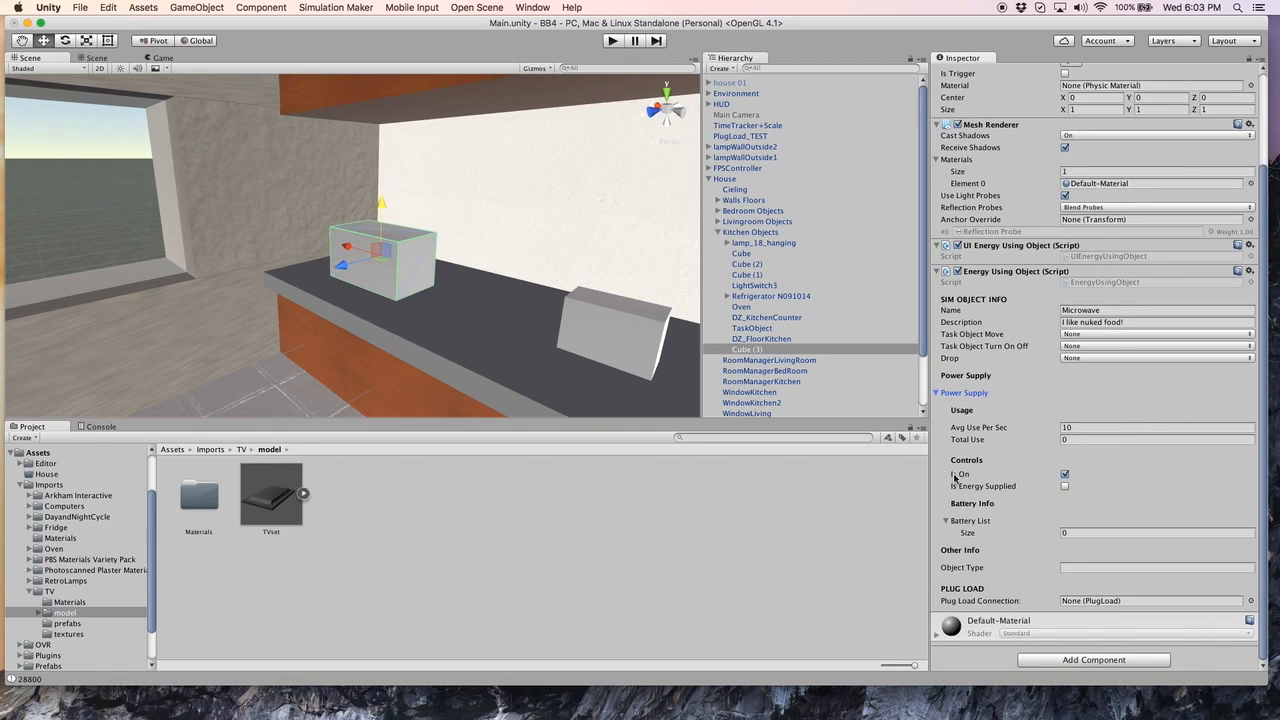
left_click(1065, 476)
left_click(1065, 486)
Step: Inspect the connected objects of PlugLoad_TEST and look around the kitchen counter in the scene
left_click(1235, 603)
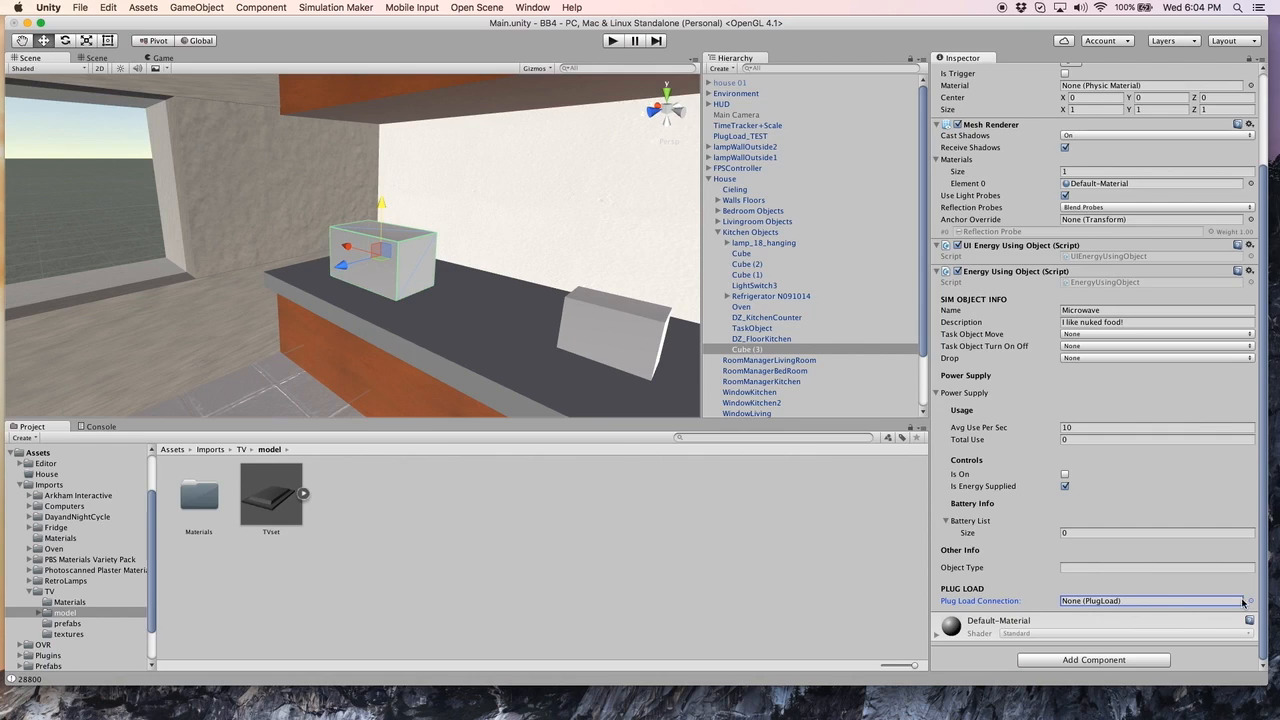
left_click(740, 136)
right_click_drag(414, 289, 749, 309)
scroll(523, 340, "down", 5)
right_click_drag(469, 329, 289, 360)
key("w")
key("d")
mouse_move(394, 272)
left_mouse_down()
mouse_move(398, 180)
mouse_move(403, 280)
left_mouse_up()
right_click_drag(269, 288, 205, 272)
scroll(244, 266, "up", 5)
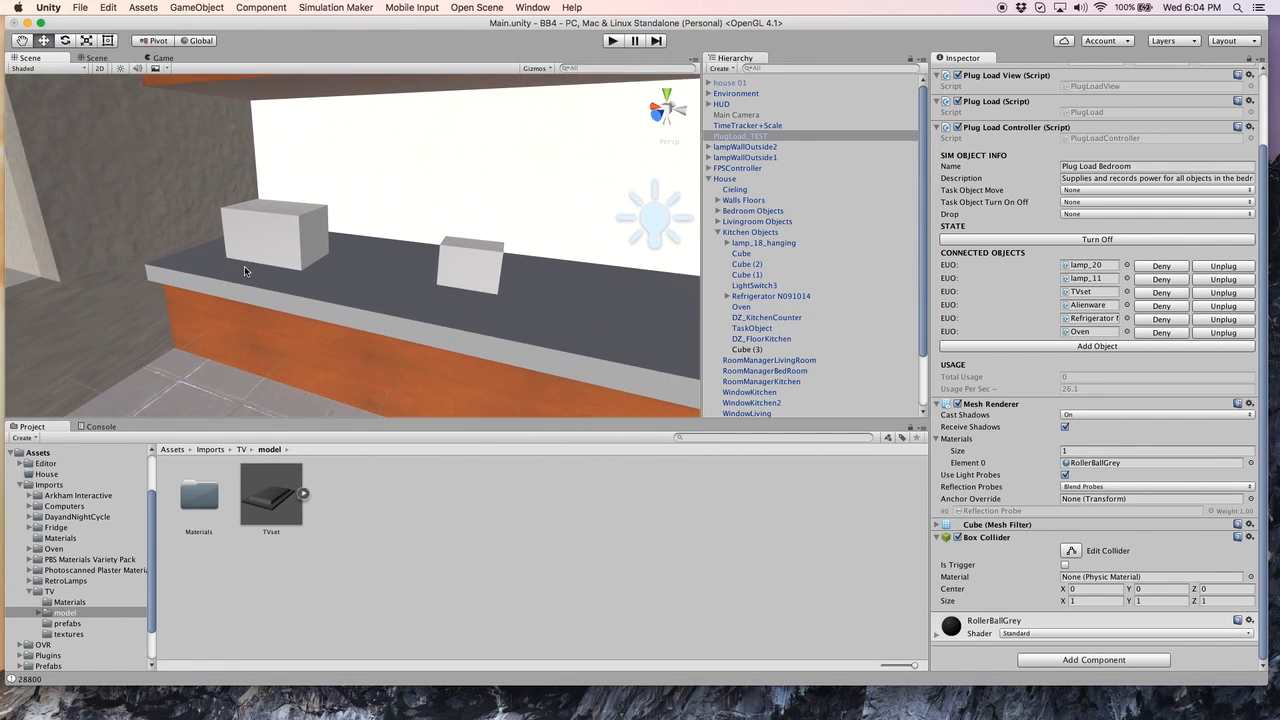
key("Left")
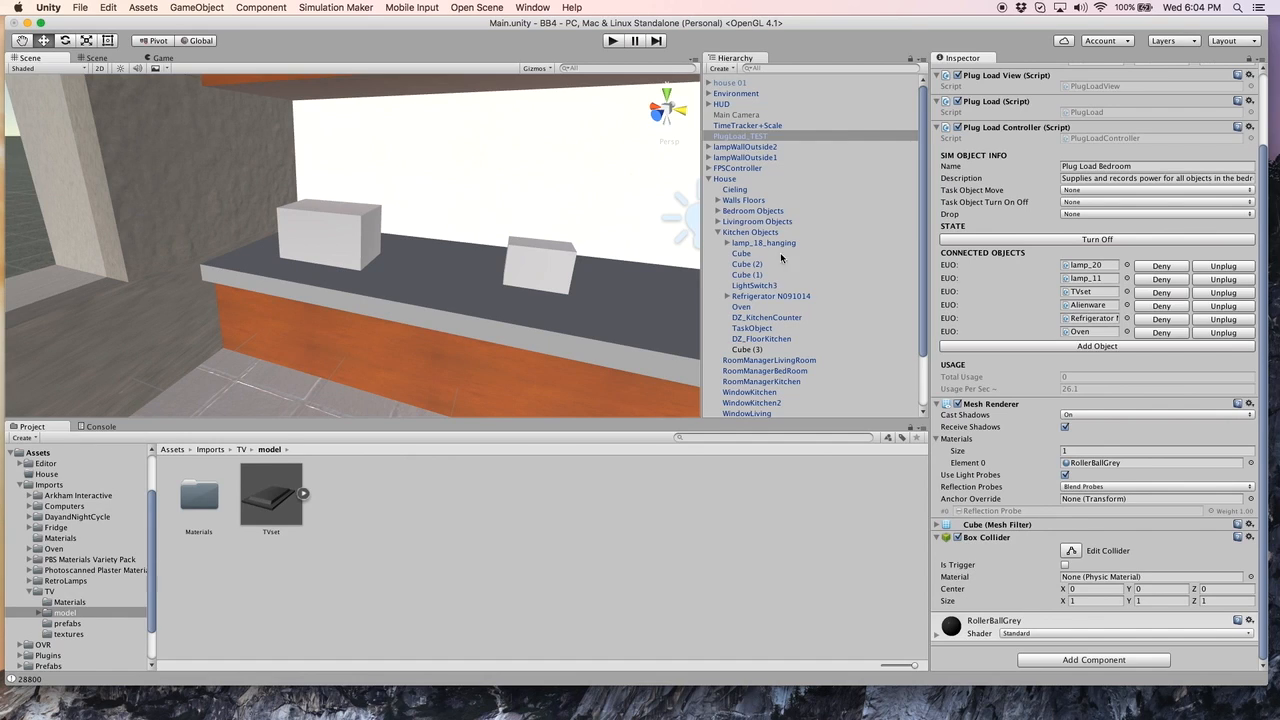
Step: Assign PlugLoad_TEST as the Plug Load Connection of the microwave cube
left_click(333, 267)
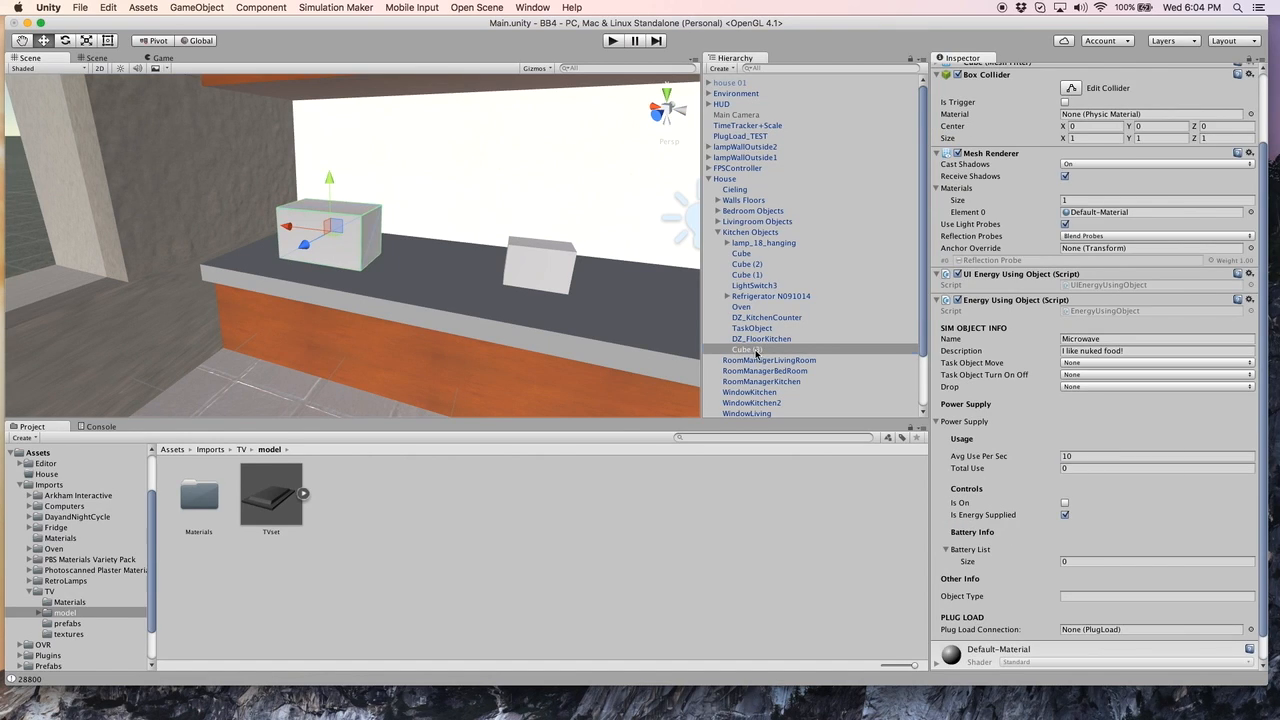
left_click(753, 351)
scroll(1151, 511, "down", 1)
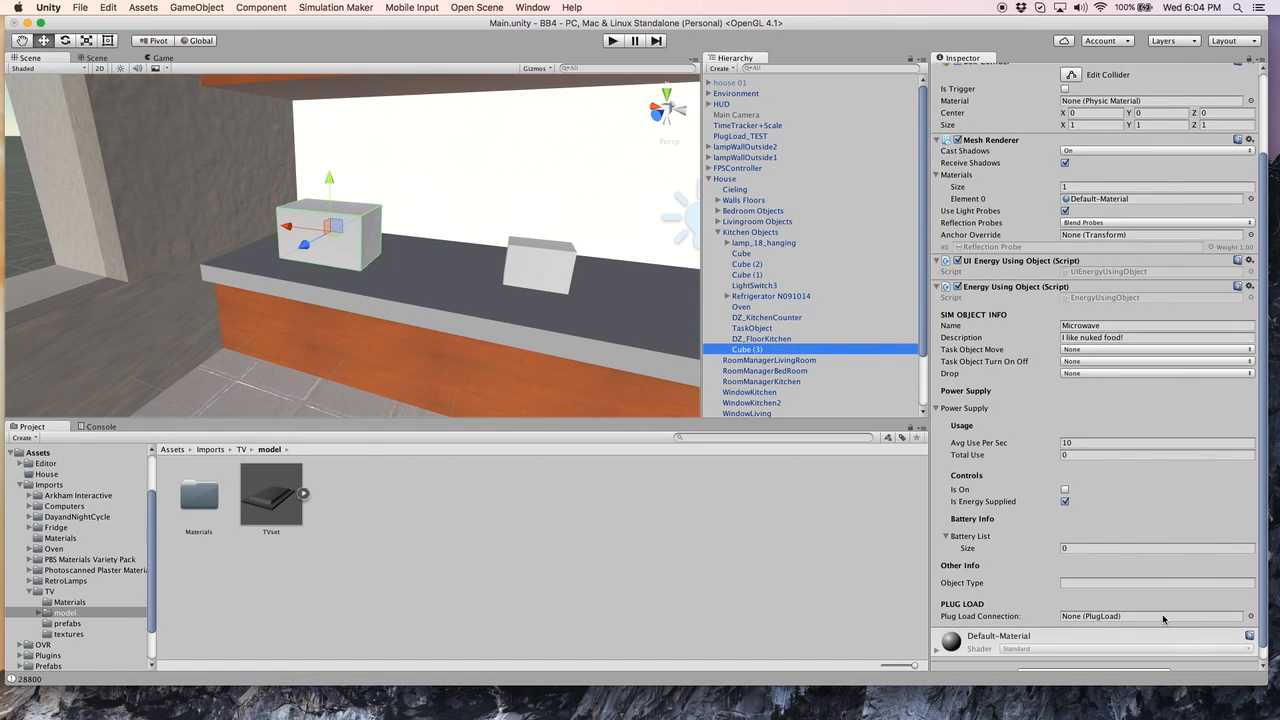
left_click(1185, 616)
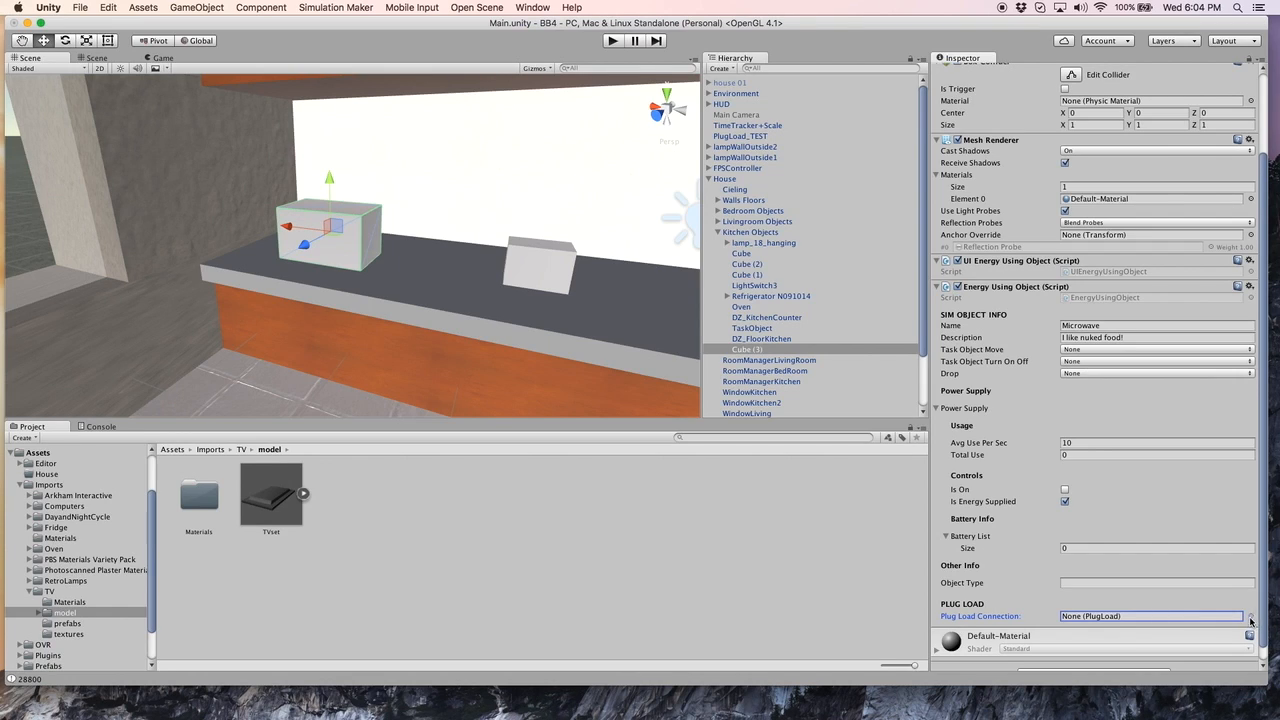
left_click(1251, 617)
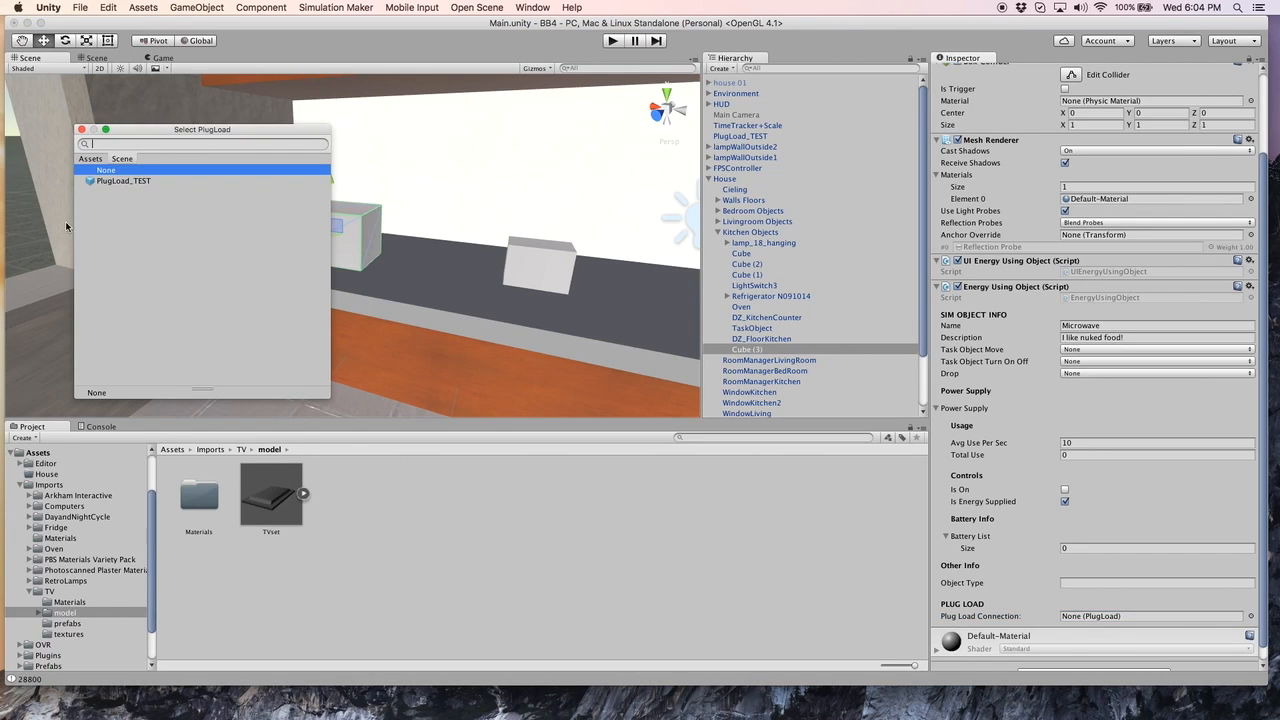
mouse_move(147, 135)
left_mouse_down()
mouse_move(486, 80)
mouse_move(391, 174)
mouse_move(169, 151)
mouse_move(150, 132)
left_mouse_up()
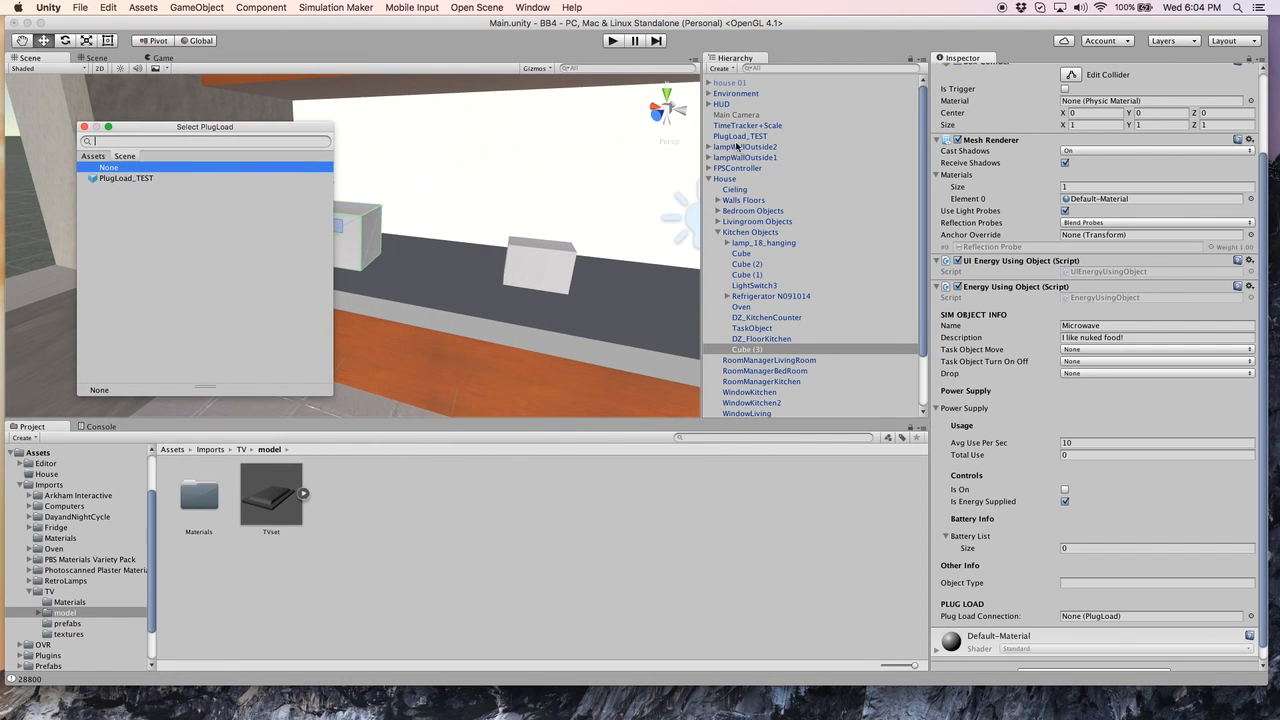
left_click(111, 179)
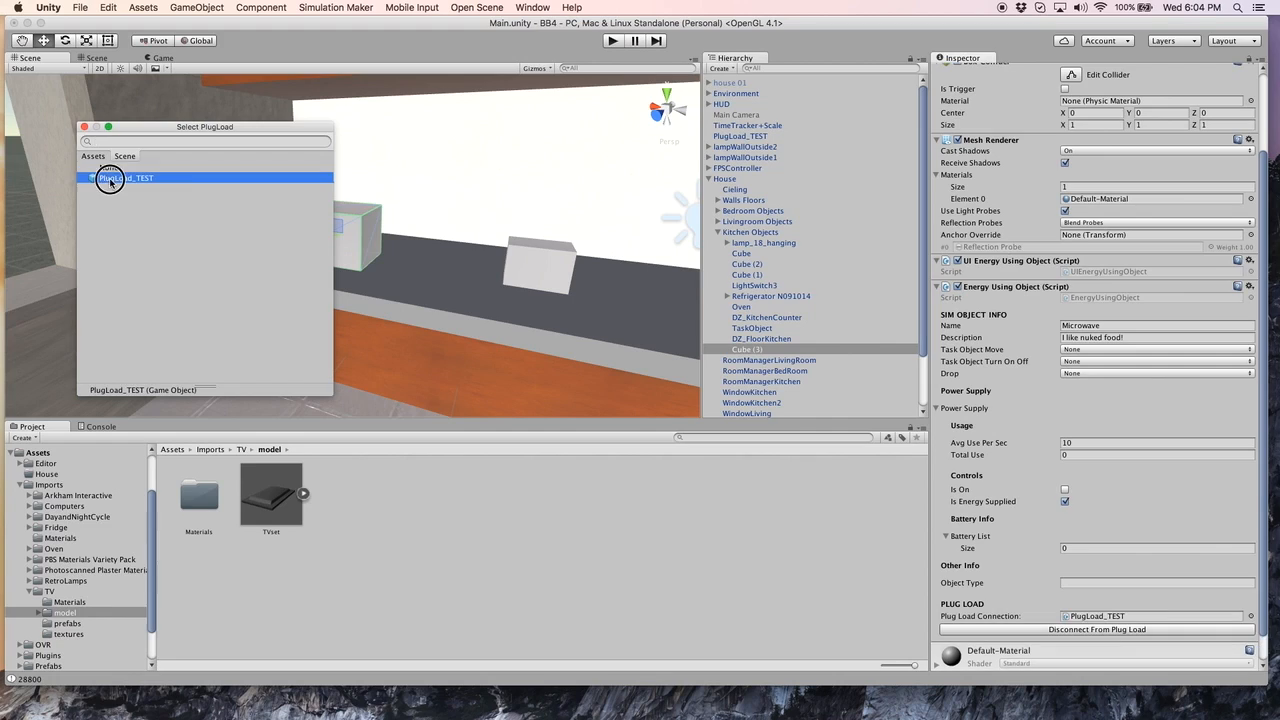
left_click(84, 128)
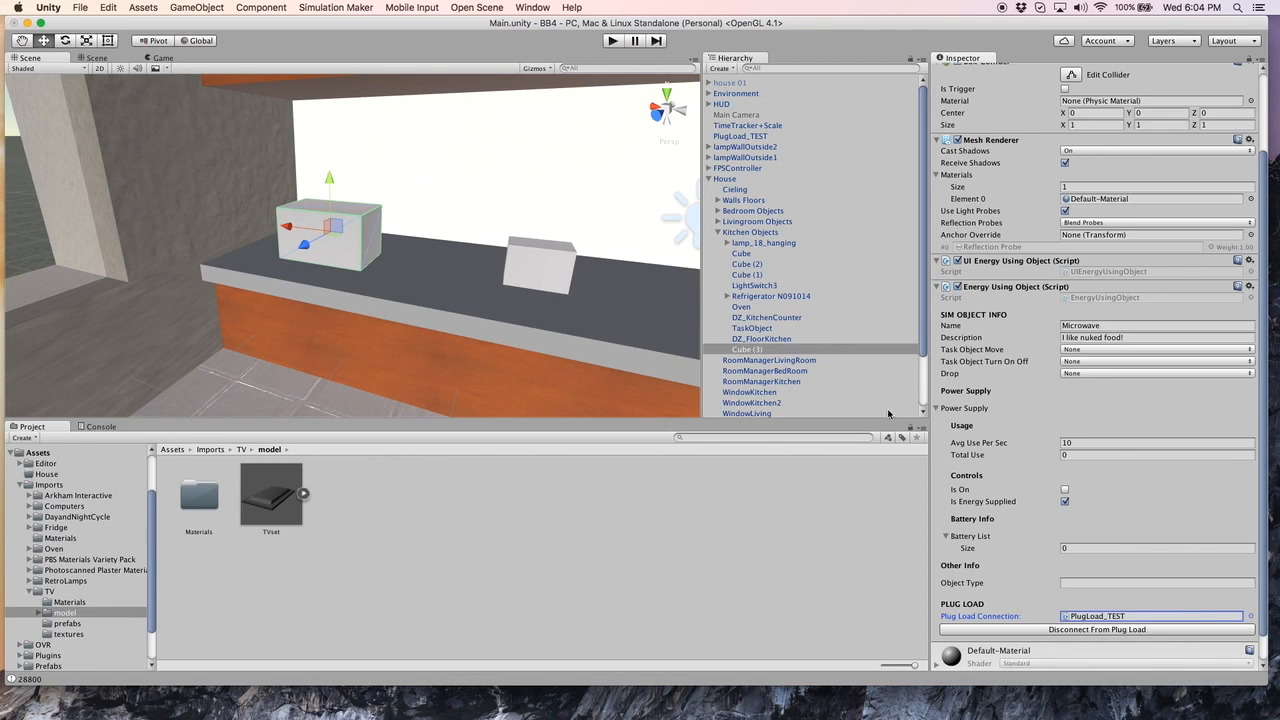
Step: Check the connection from both sides by locating PlugLoad_TEST and finding Cube (3) among its connected objects
left_click(1122, 617)
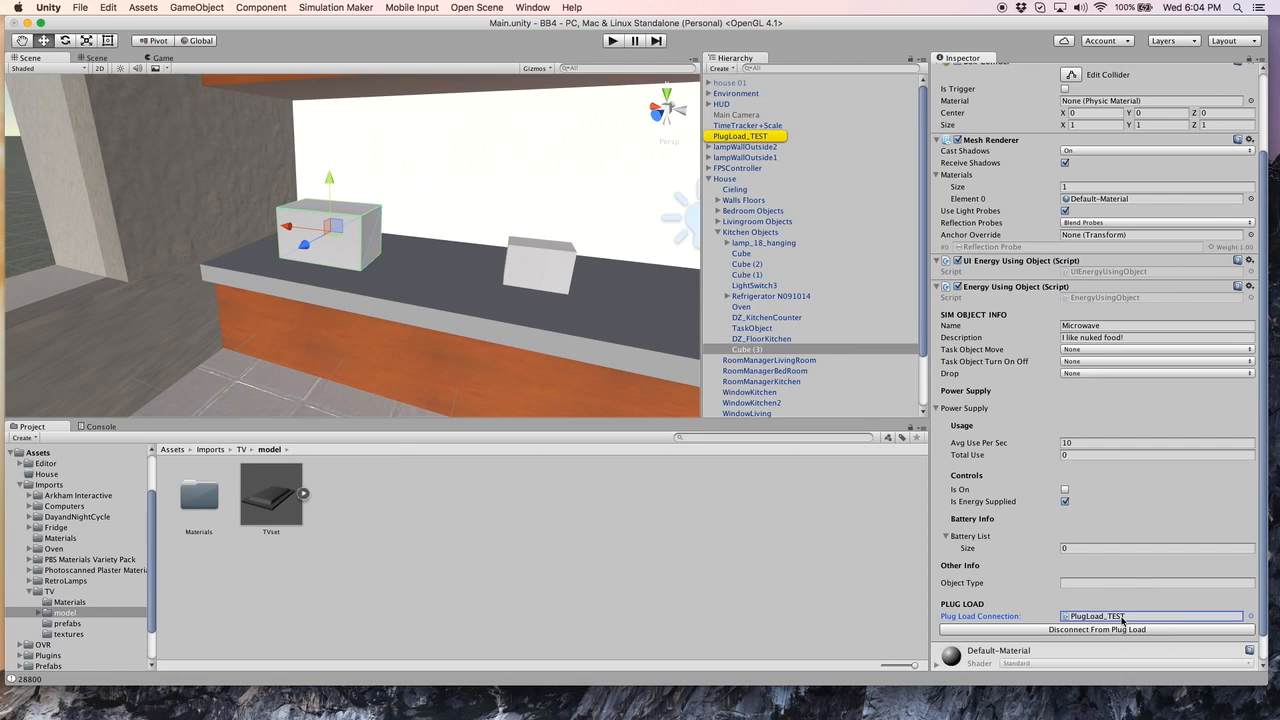
left_click(731, 138)
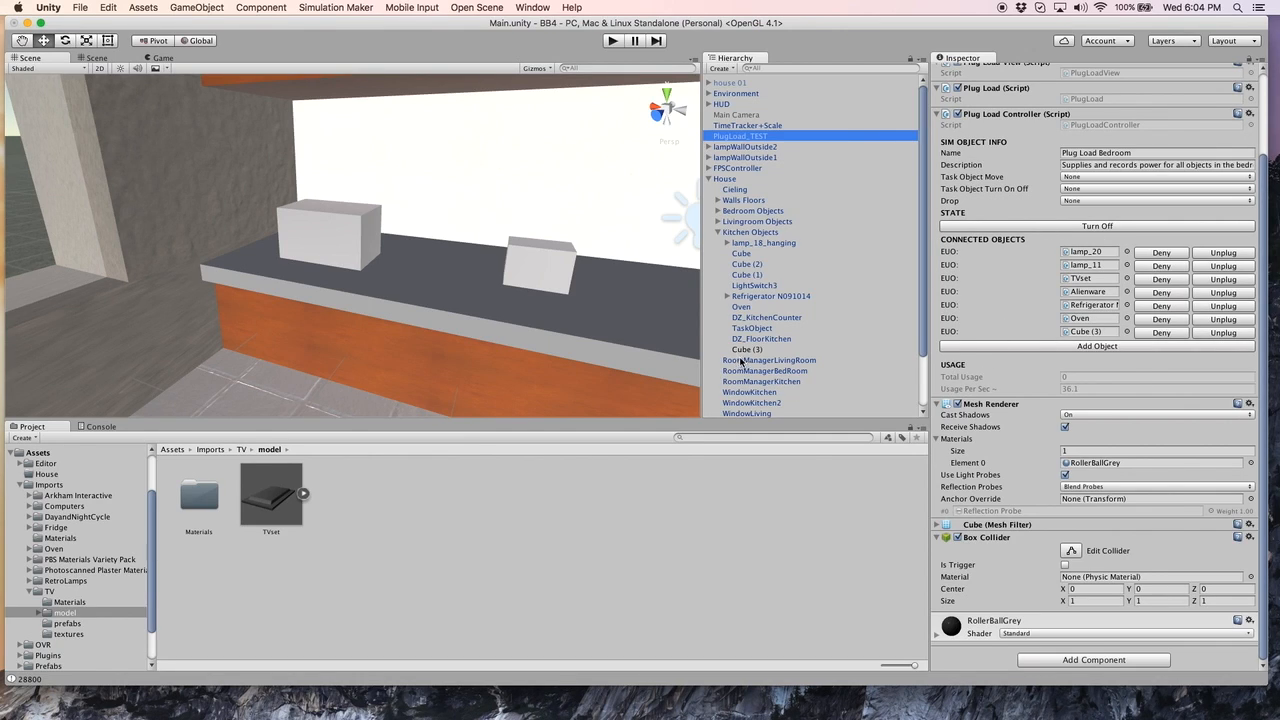
left_click(1086, 332)
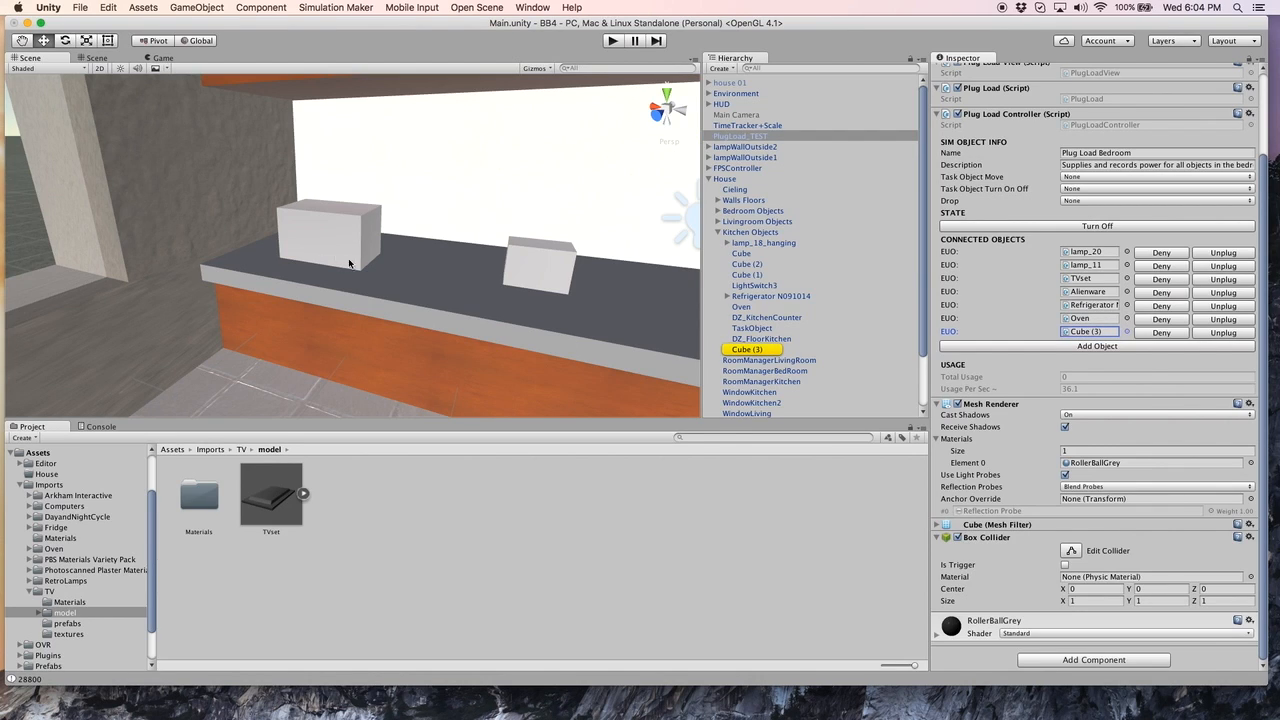
scroll(975, 292, "up", 3)
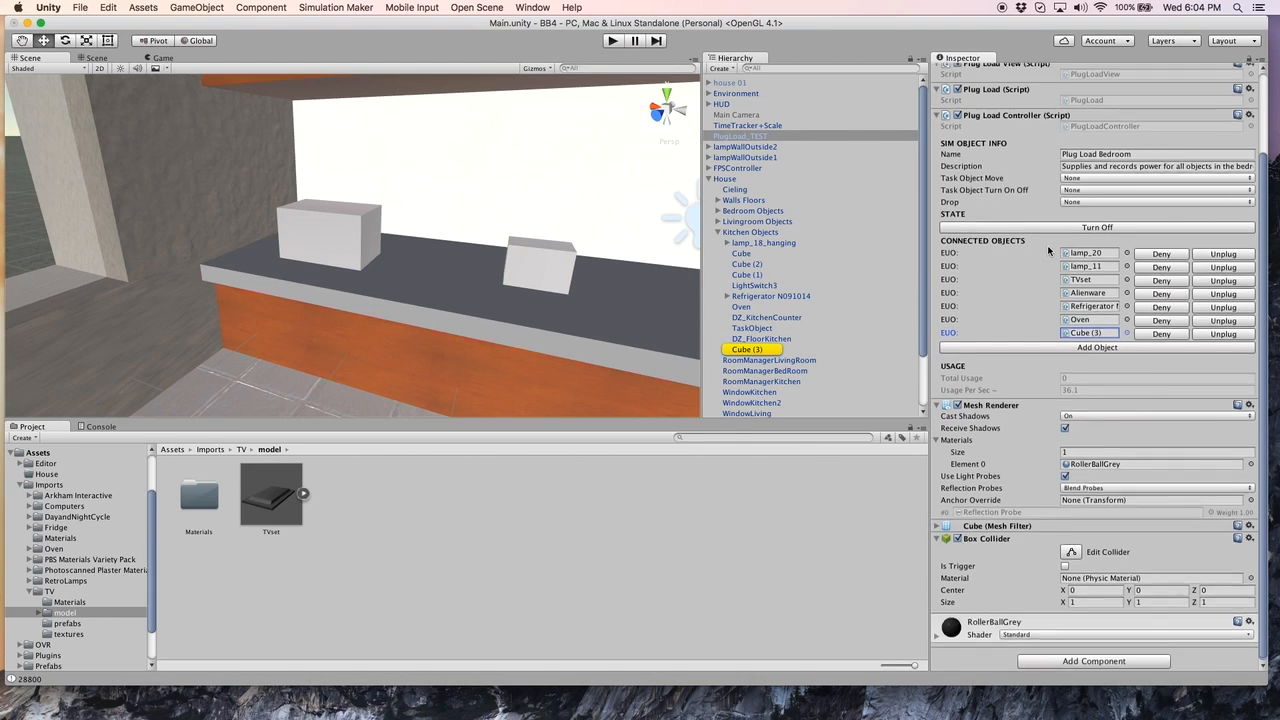
Step: Run the scene and select the microwave cube on the kitchen counter to show its object info
left_click(610, 40)
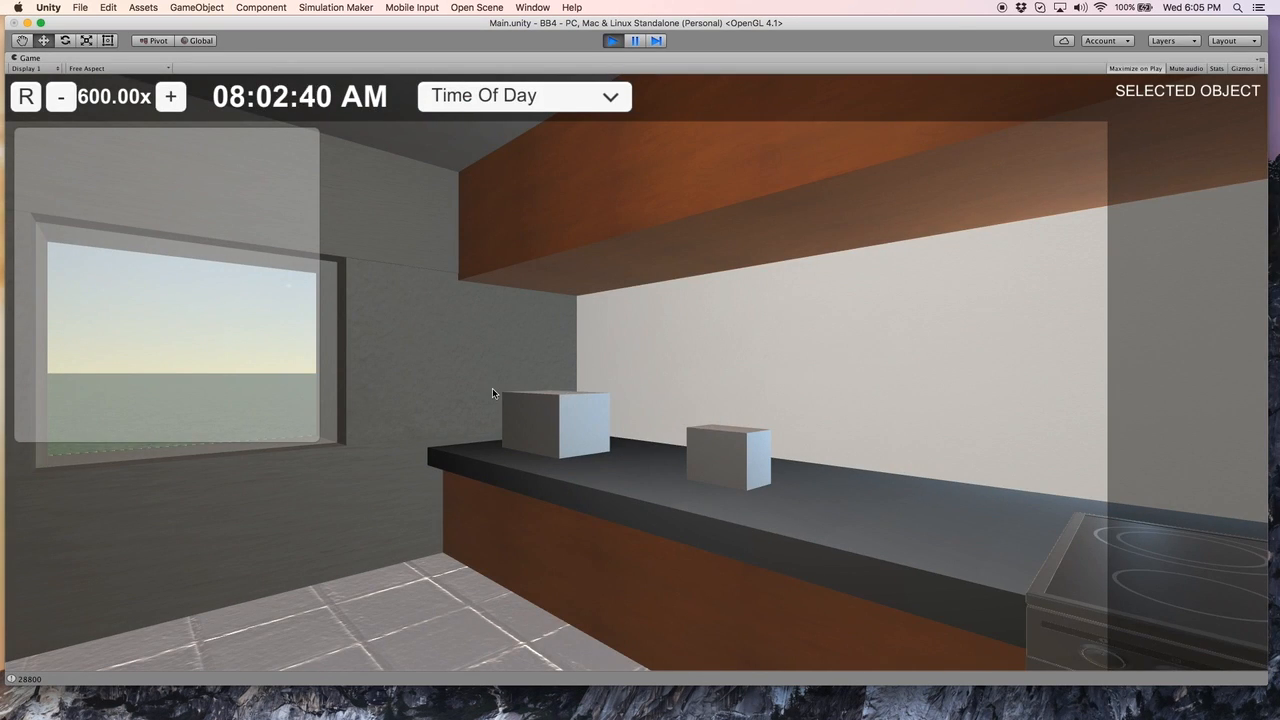
key("Right")
key("Left")
key("Left")
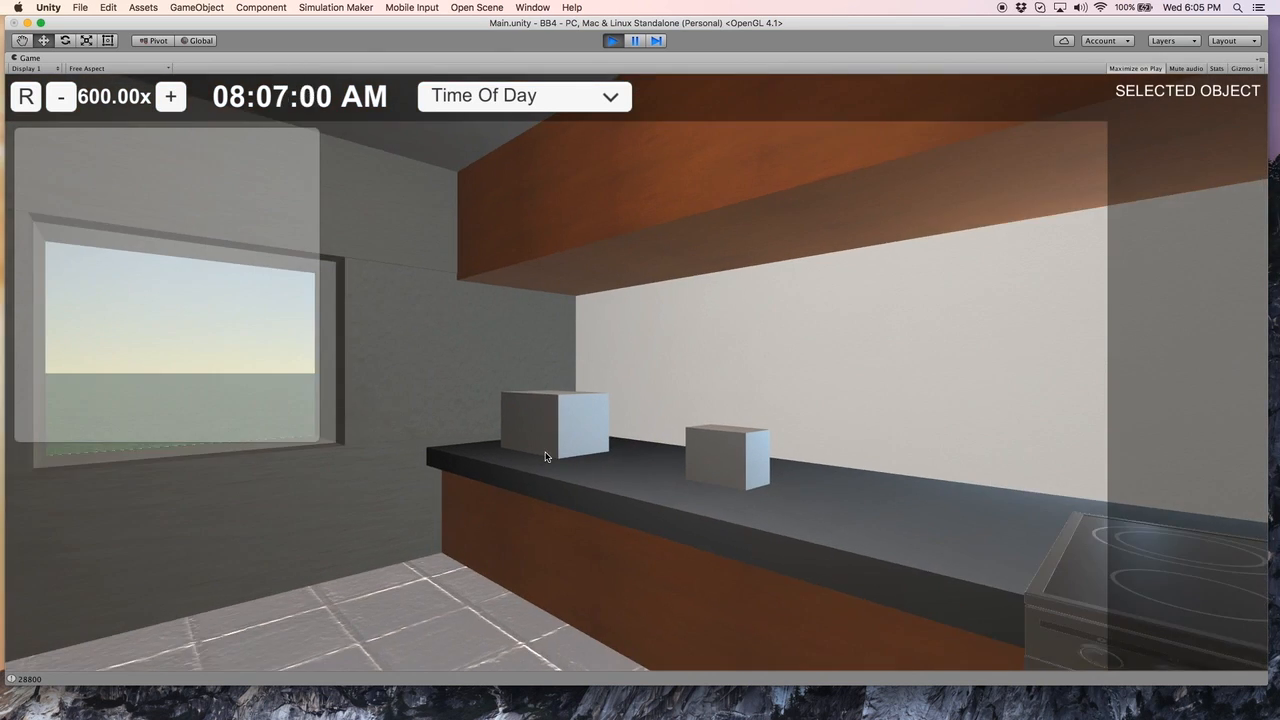
key("Right")
key("Left")
left_click(526, 424)
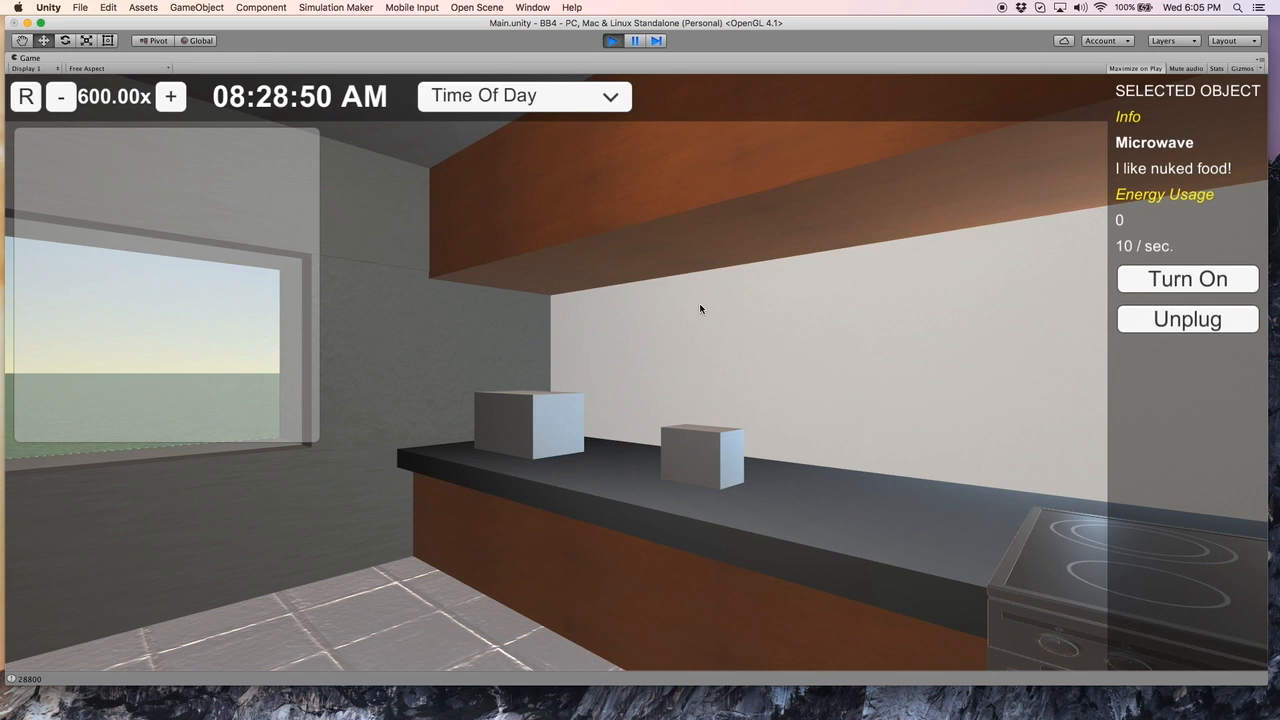
Step: Test toggling the microwave on and off in the running simulation
left_click(1160, 284)
left_click(1180, 284)
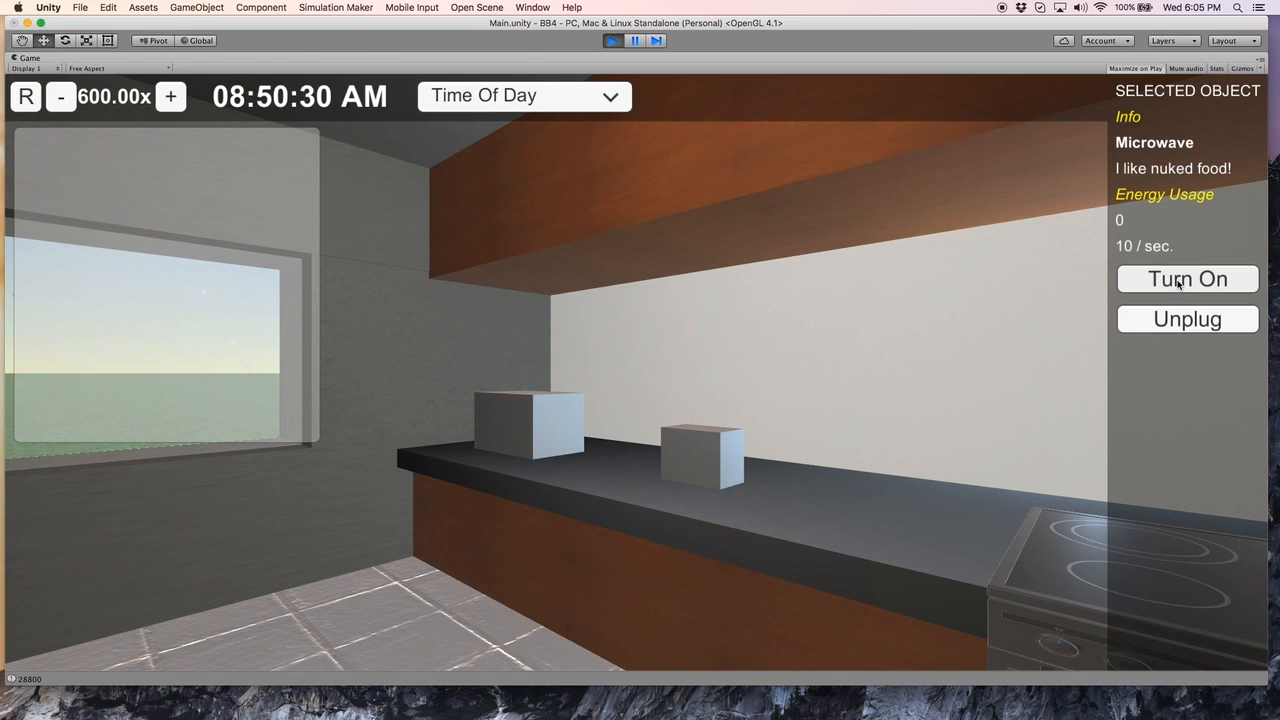
left_click(1177, 283)
left_click(1177, 283)
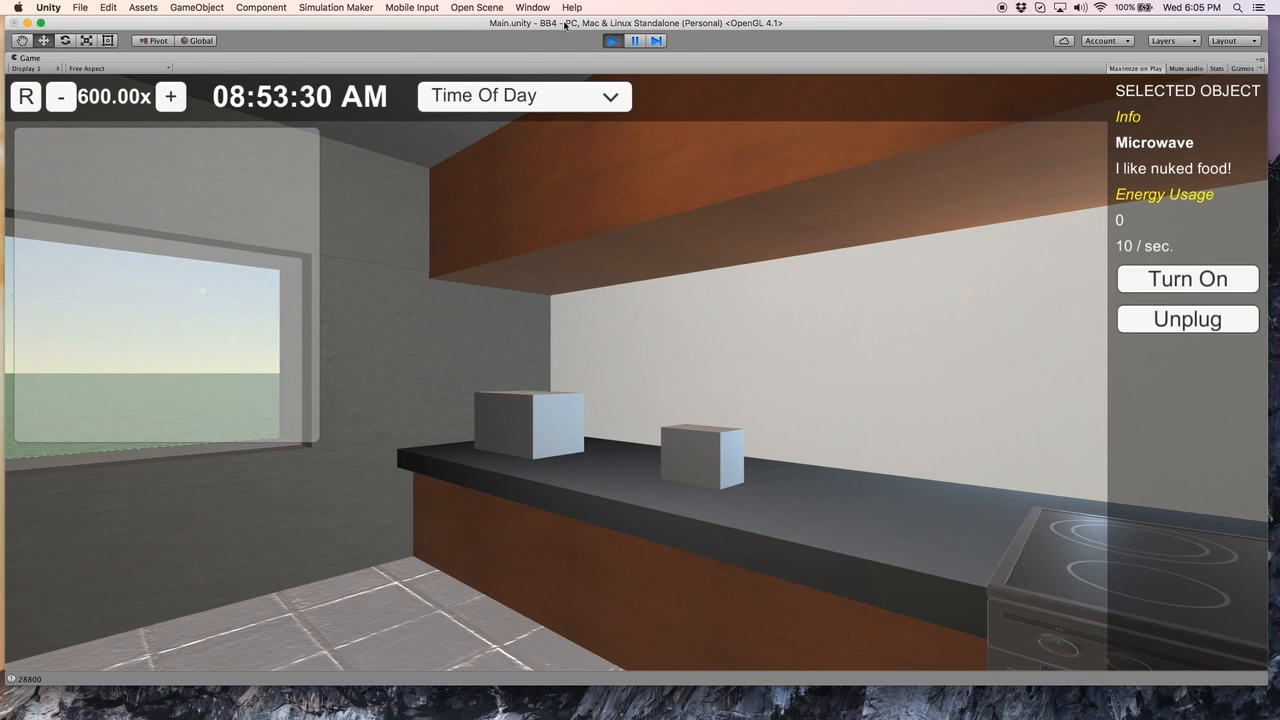
Step: Stop the simulation and inspect the empty connected-object entry of PlugLoad_TEST and the settings of Cube (3)
left_click(613, 40)
key("super+1")
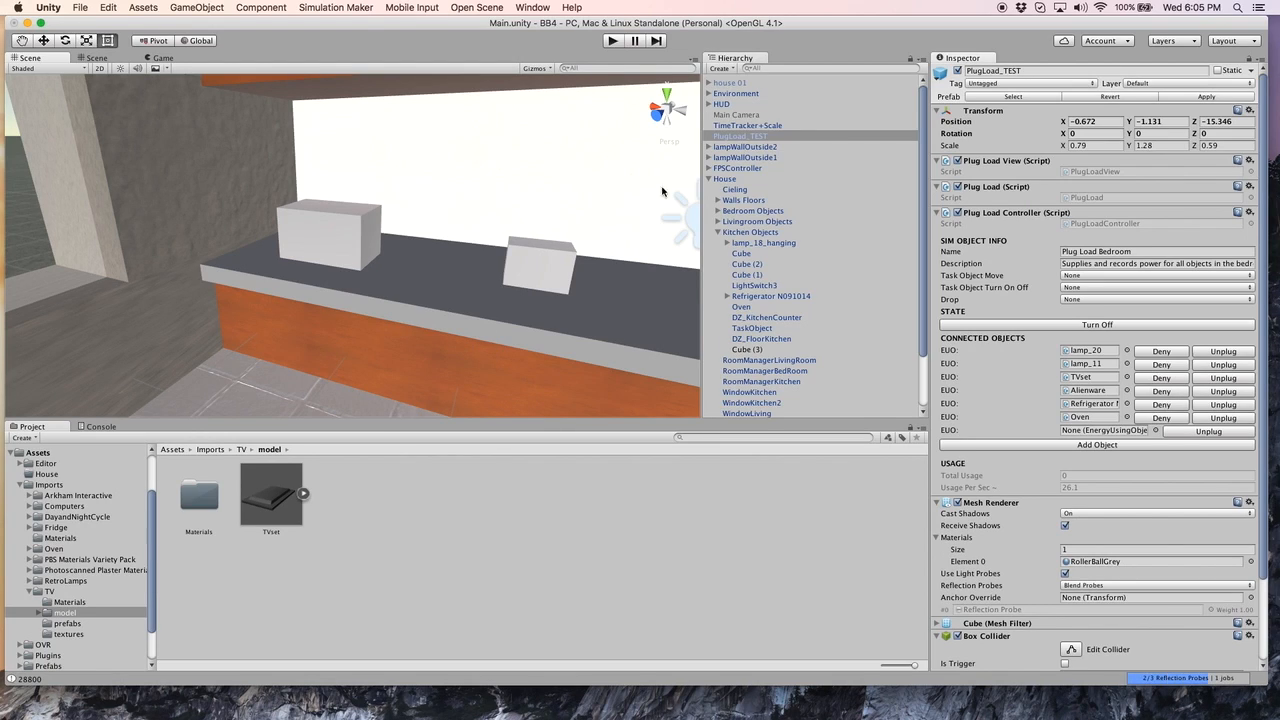
left_click(1086, 432)
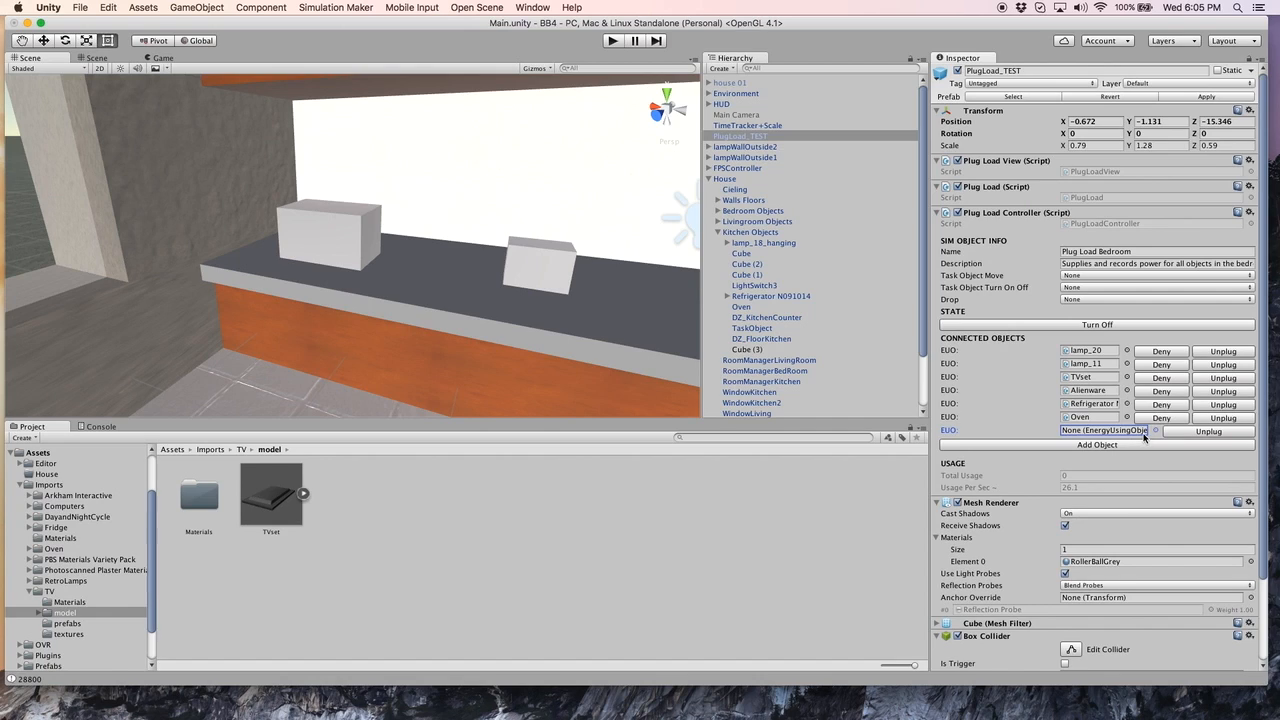
left_click(750, 350)
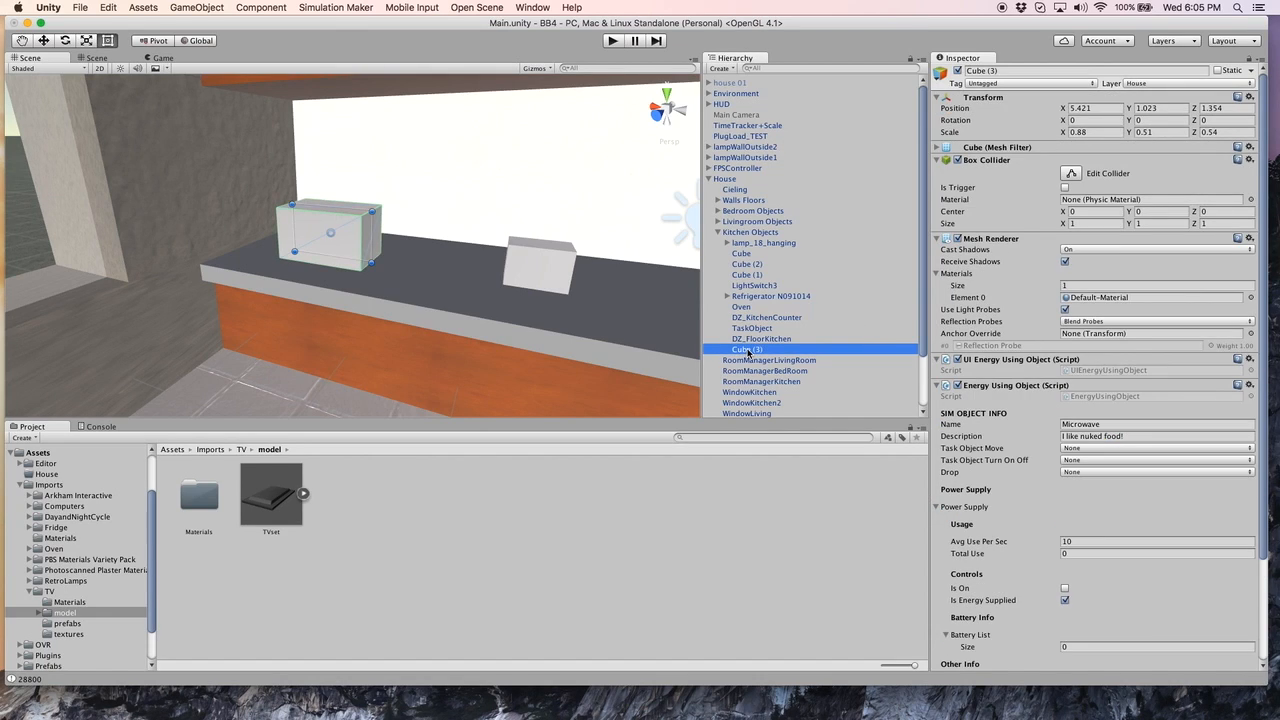
left_click(728, 168)
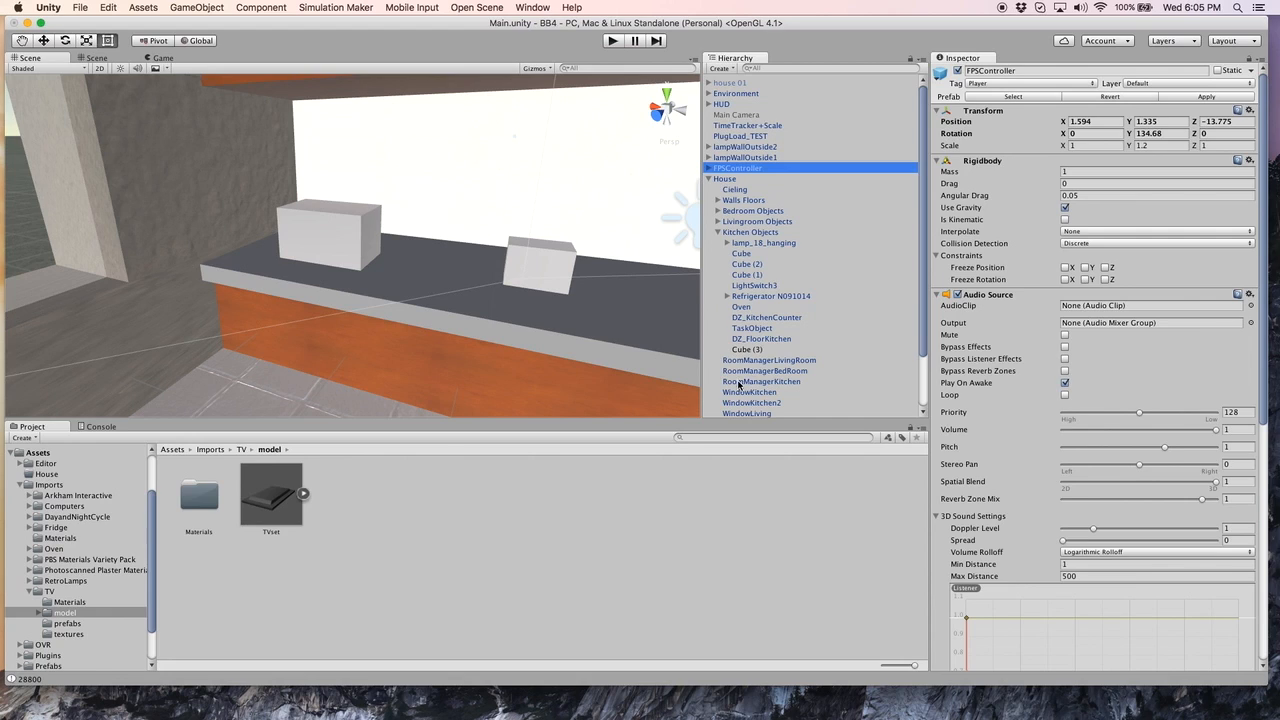
Step: Disconnect Cube (3) from its plug load and reassign PlugLoad_TEST as its Plug Load Connection
left_click(746, 349)
scroll(1124, 507, "down", 5)
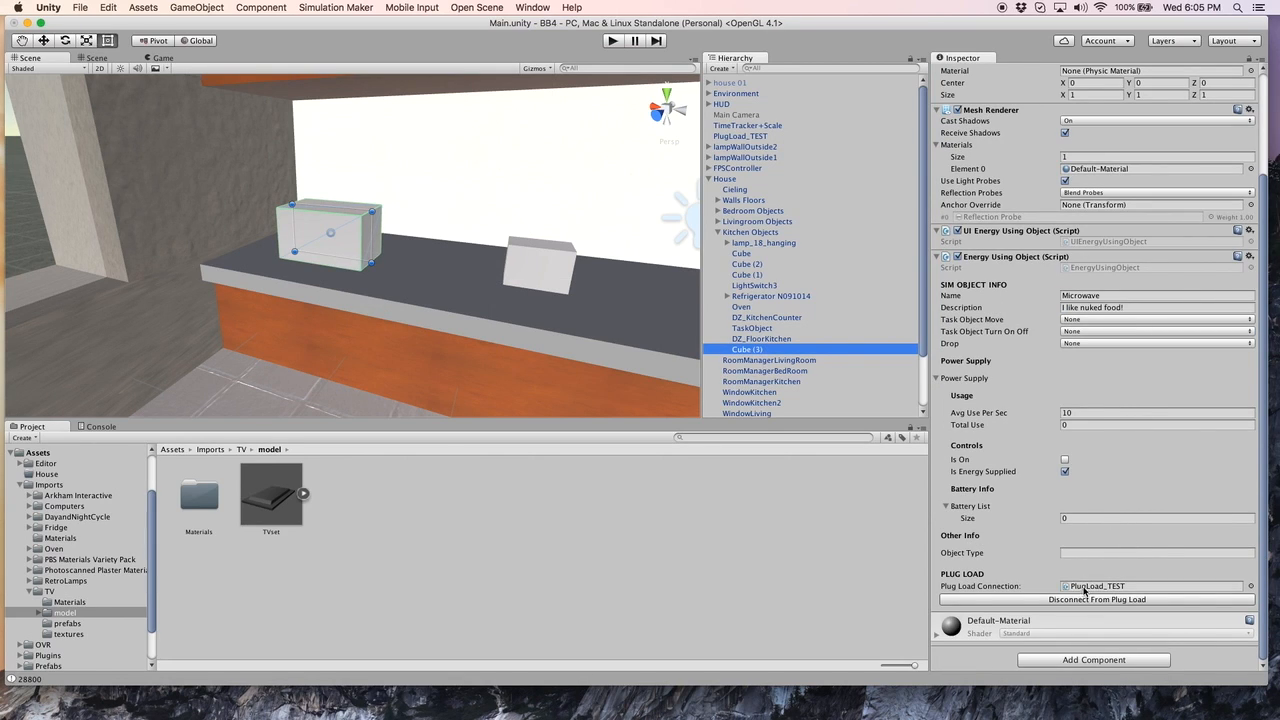
left_click(1084, 599)
left_click(745, 246)
left_click(1145, 601)
left_click(1249, 601)
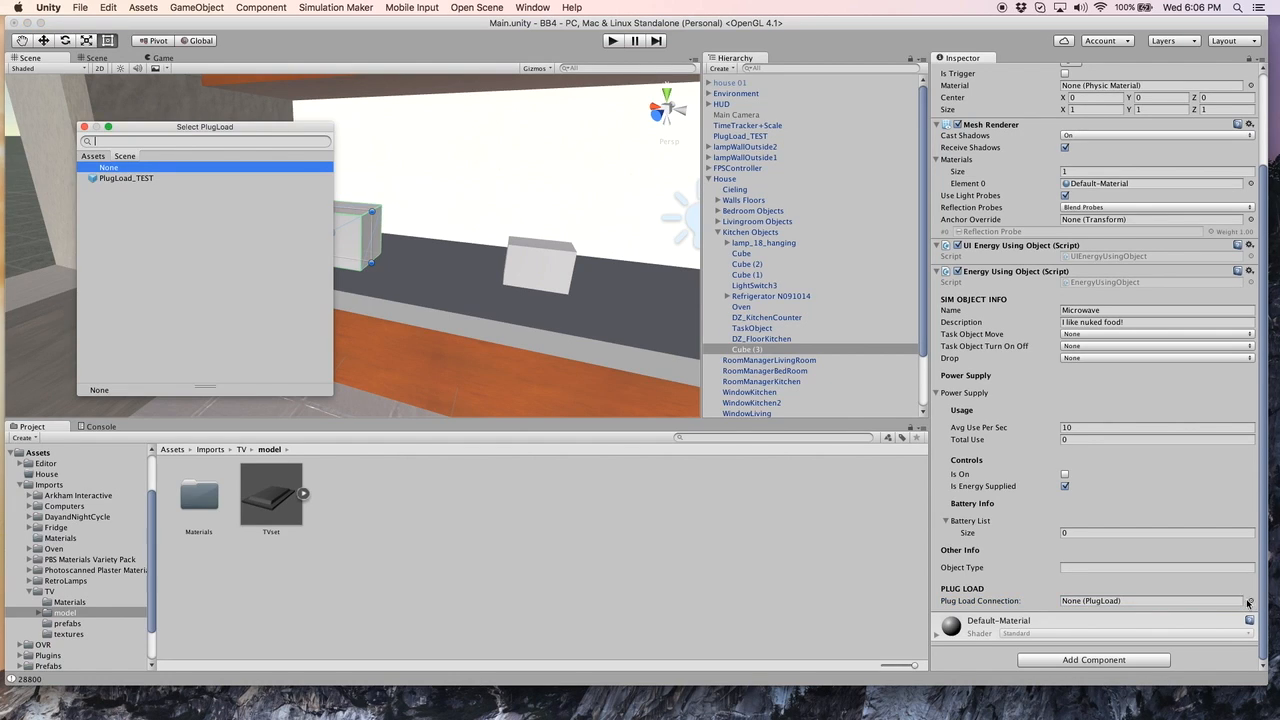
left_click(115, 178)
left_click(84, 127)
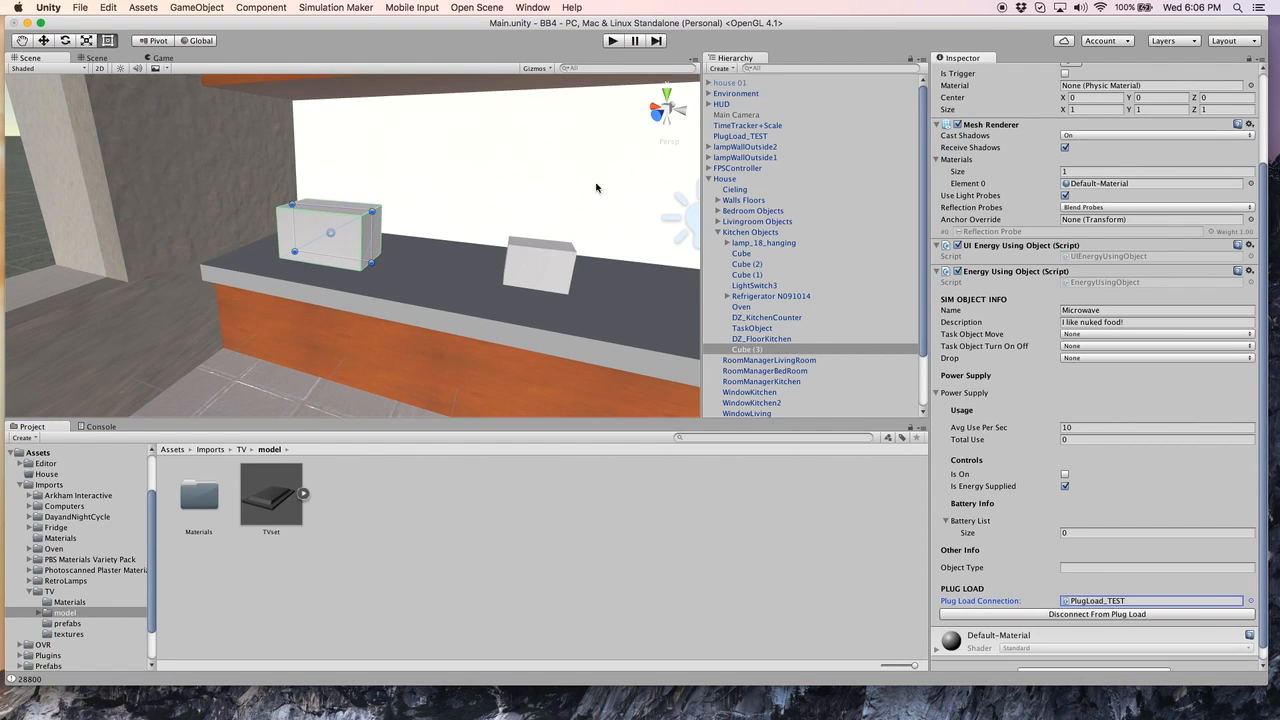
Step: Remove the empty entry from PlugLoad_TEST's connected objects and apply the changes to its prefab
left_click(737, 136)
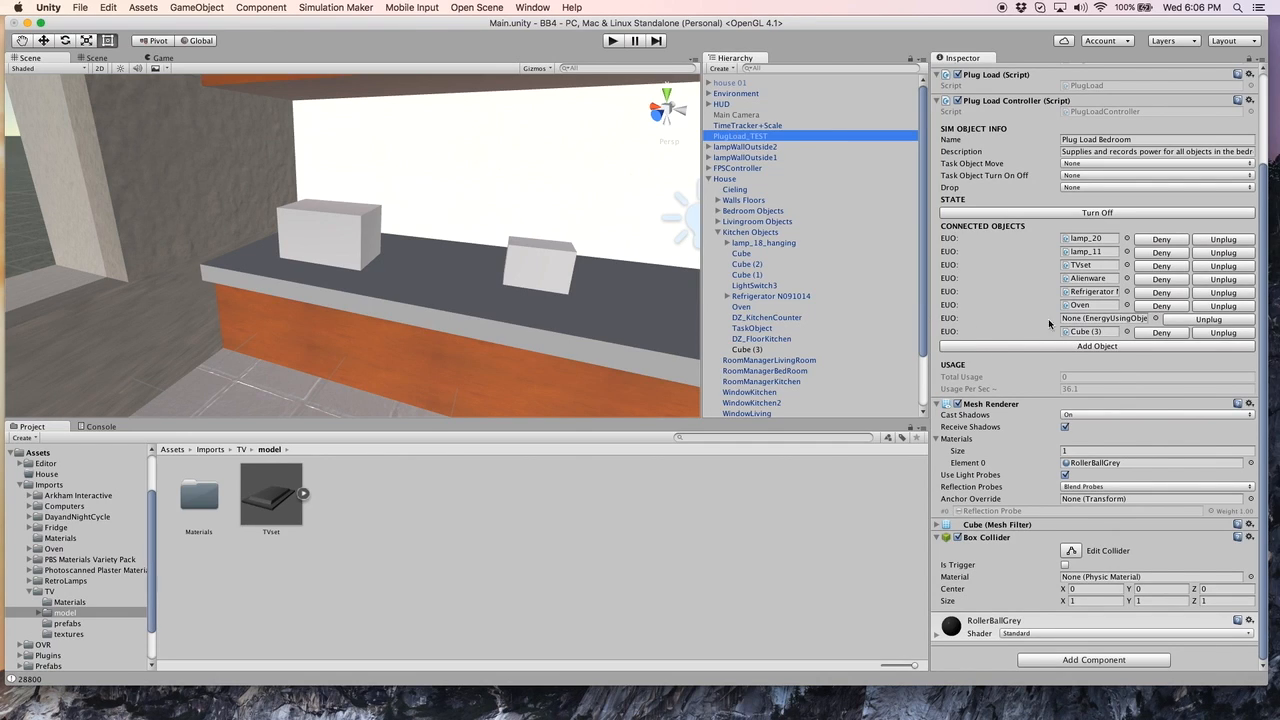
left_click(1195, 320)
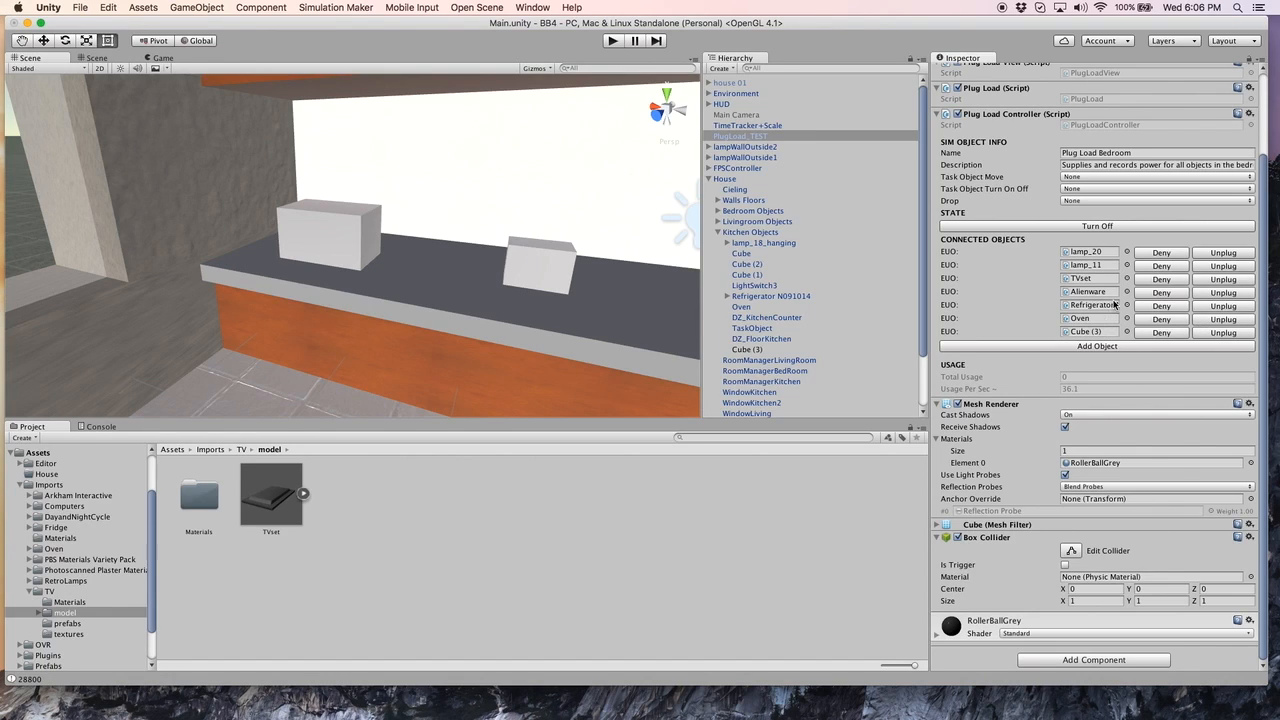
scroll(1150, 181, "up", 3)
left_click(1203, 97)
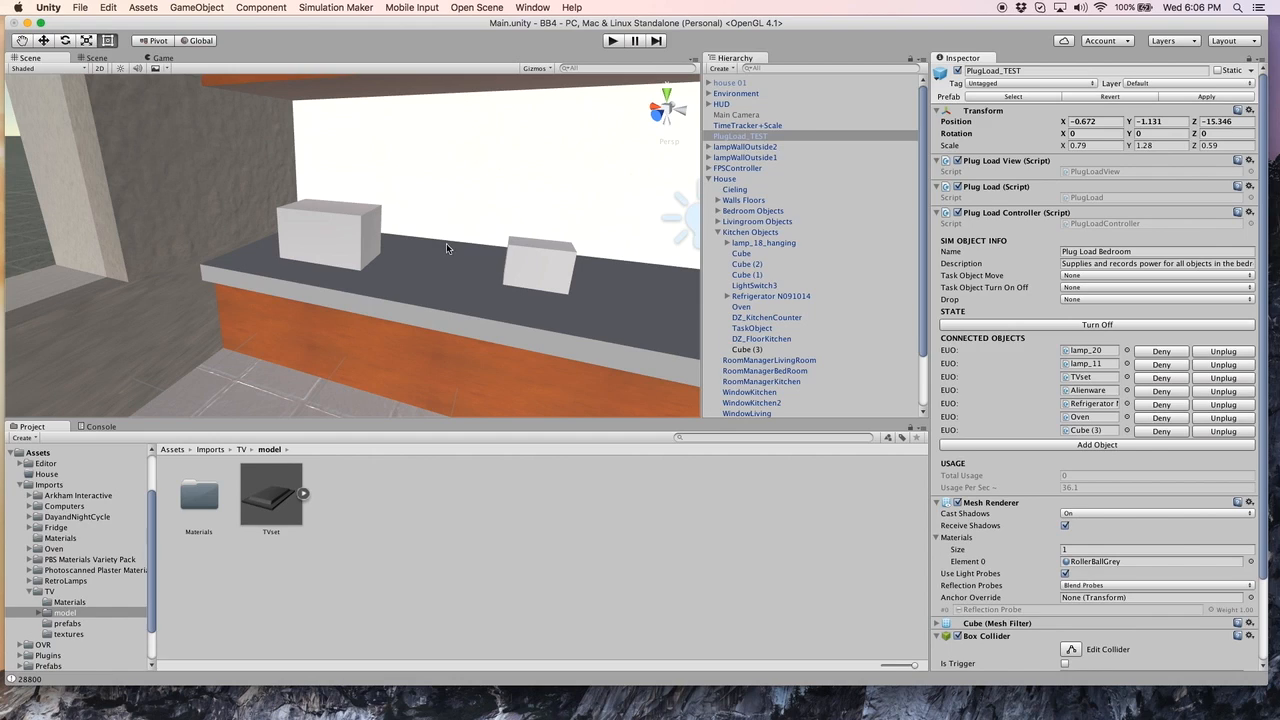
Step: Compare Cube (3) with the House prefab instance and look through the children of House in the scene hierarchy
left_click(748, 350)
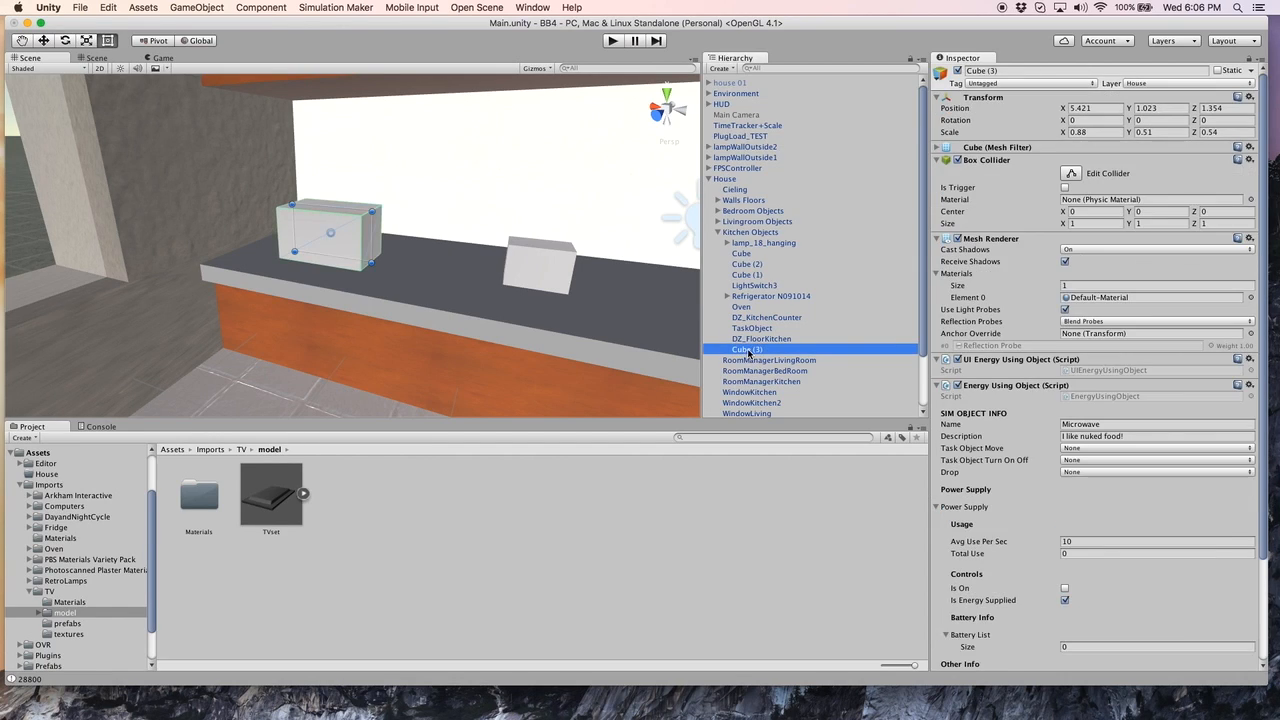
left_click(730, 179)
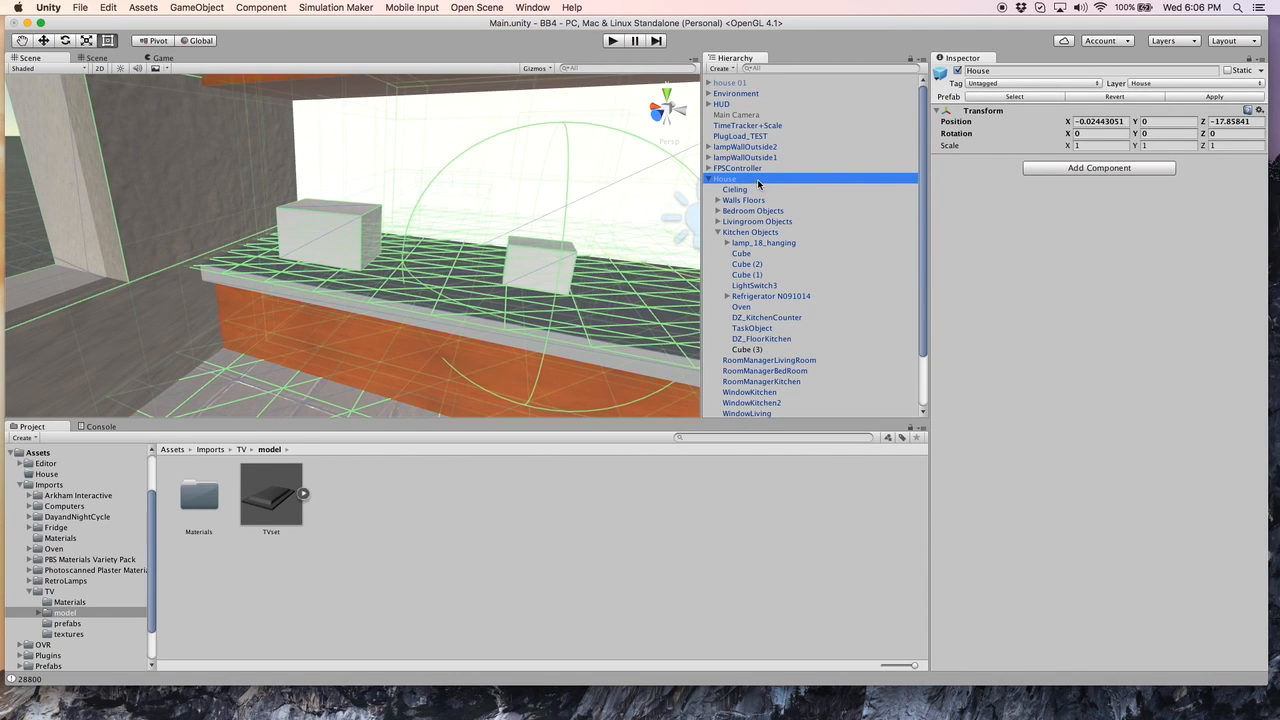
scroll(768, 338, "down", 3)
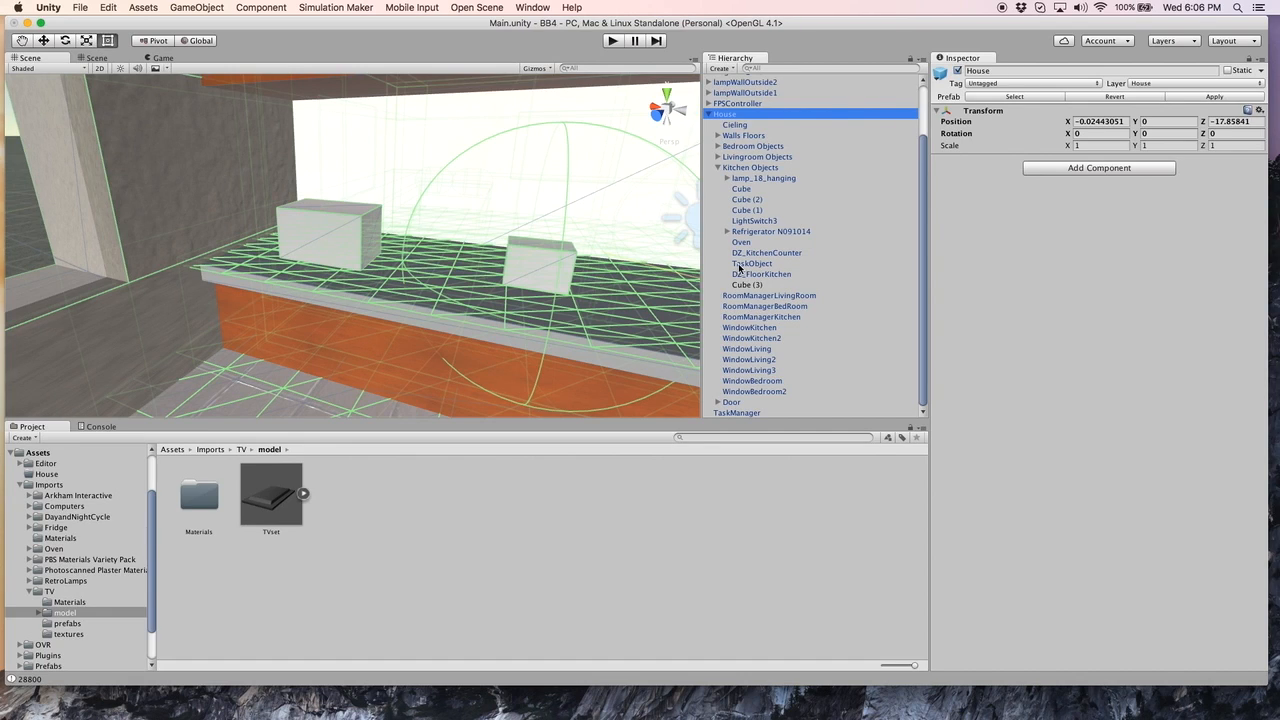
scroll(770, 218, "up", 3)
scroll(766, 216, "down", 3)
scroll(762, 214, "up", 3)
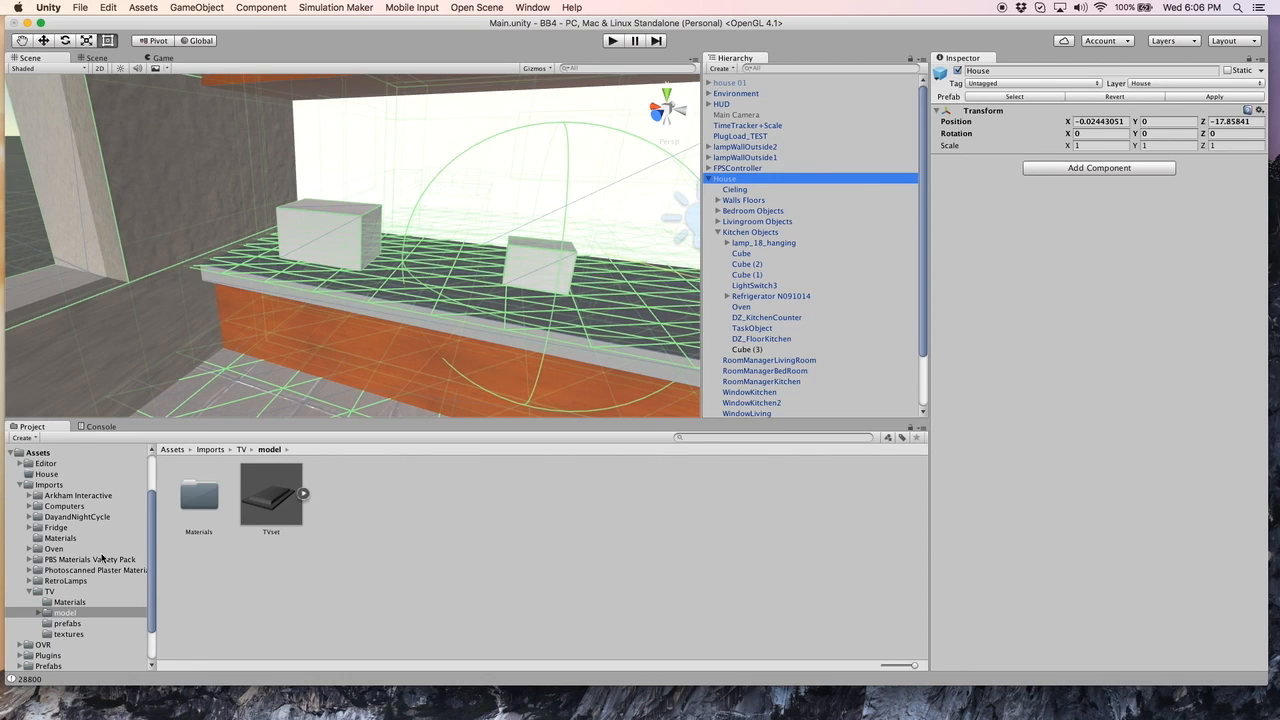
Step: Find the House prefab in the project's Prefabs folder and examine the objects it contains
scroll(38, 592, "down", 2)
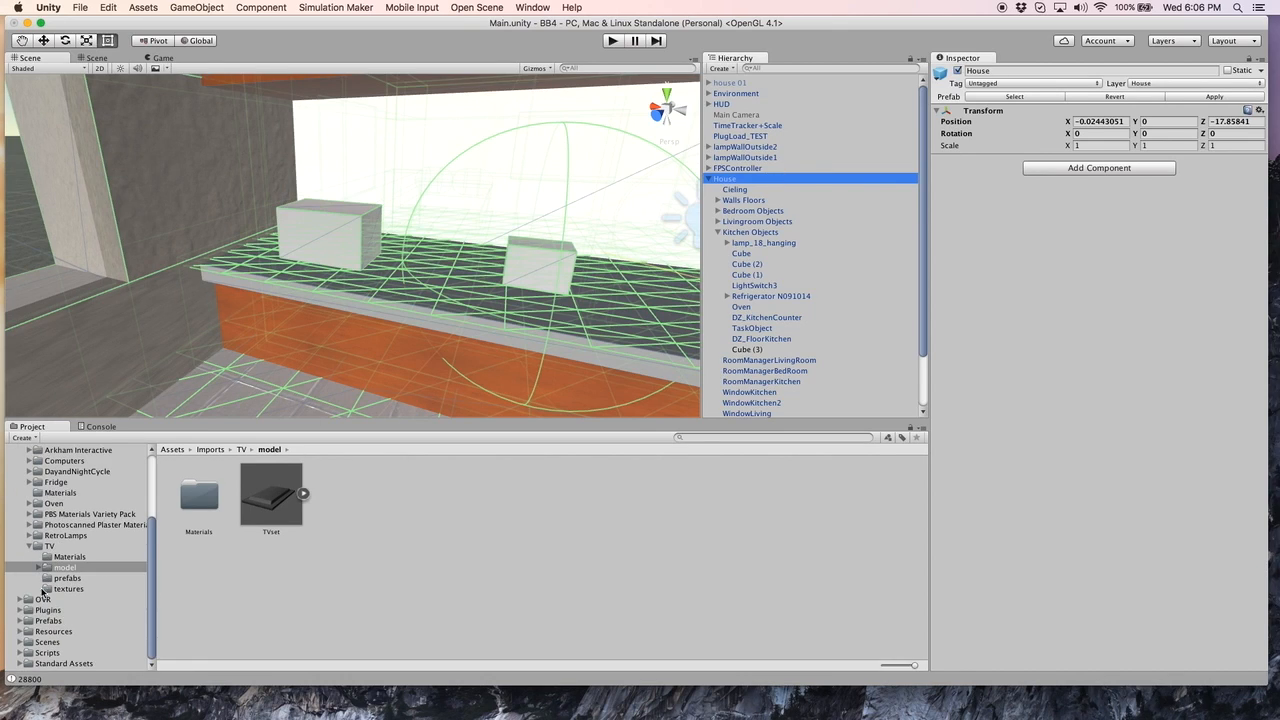
left_click(20, 621)
left_click(46, 620)
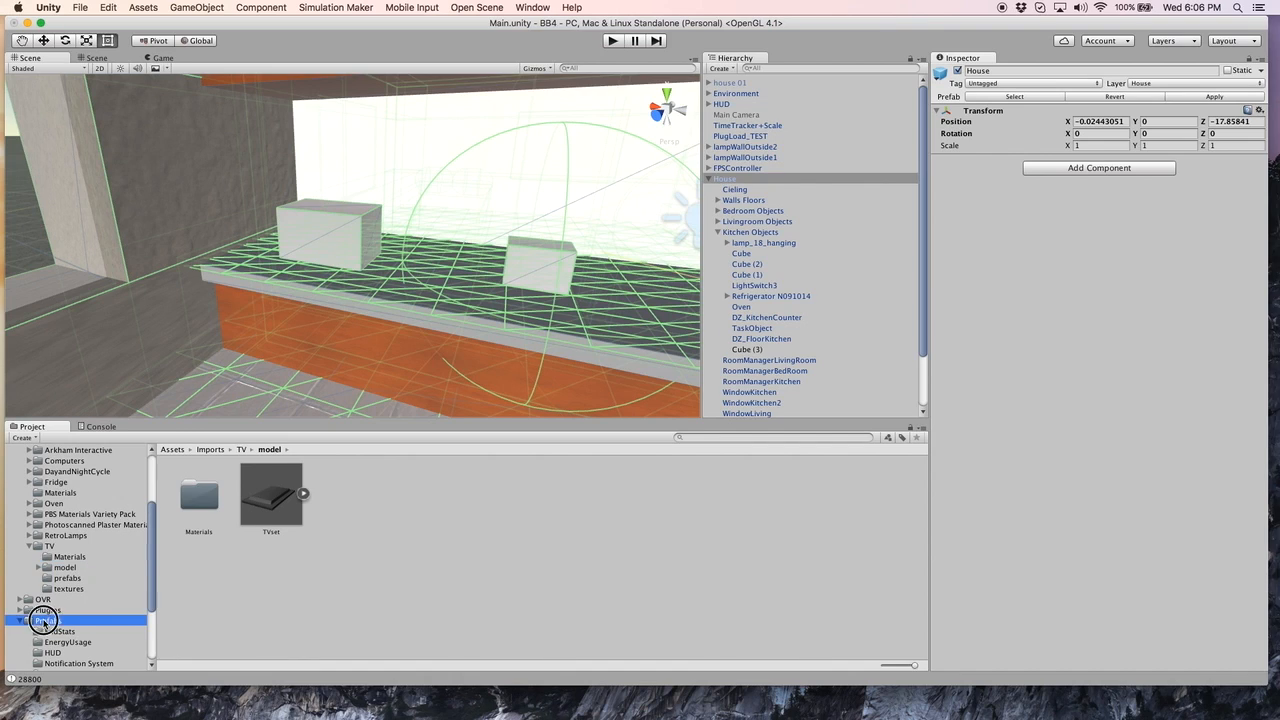
left_click(590, 505)
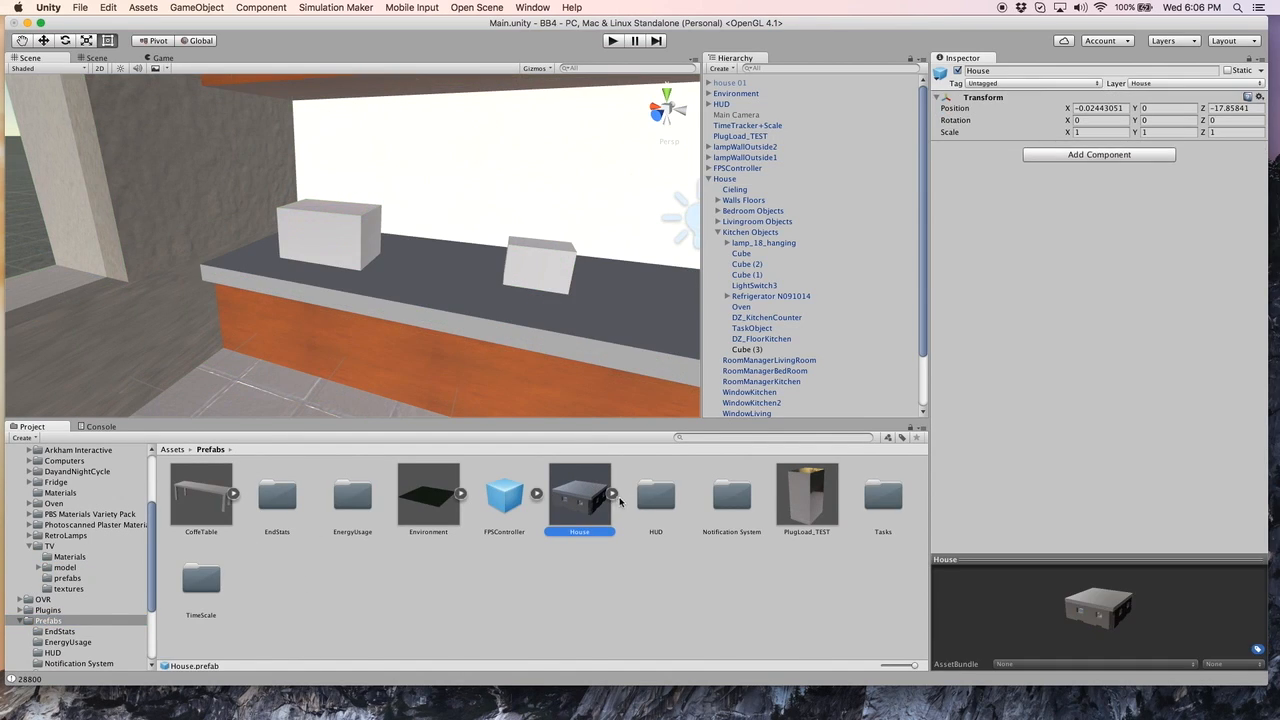
left_click(612, 493)
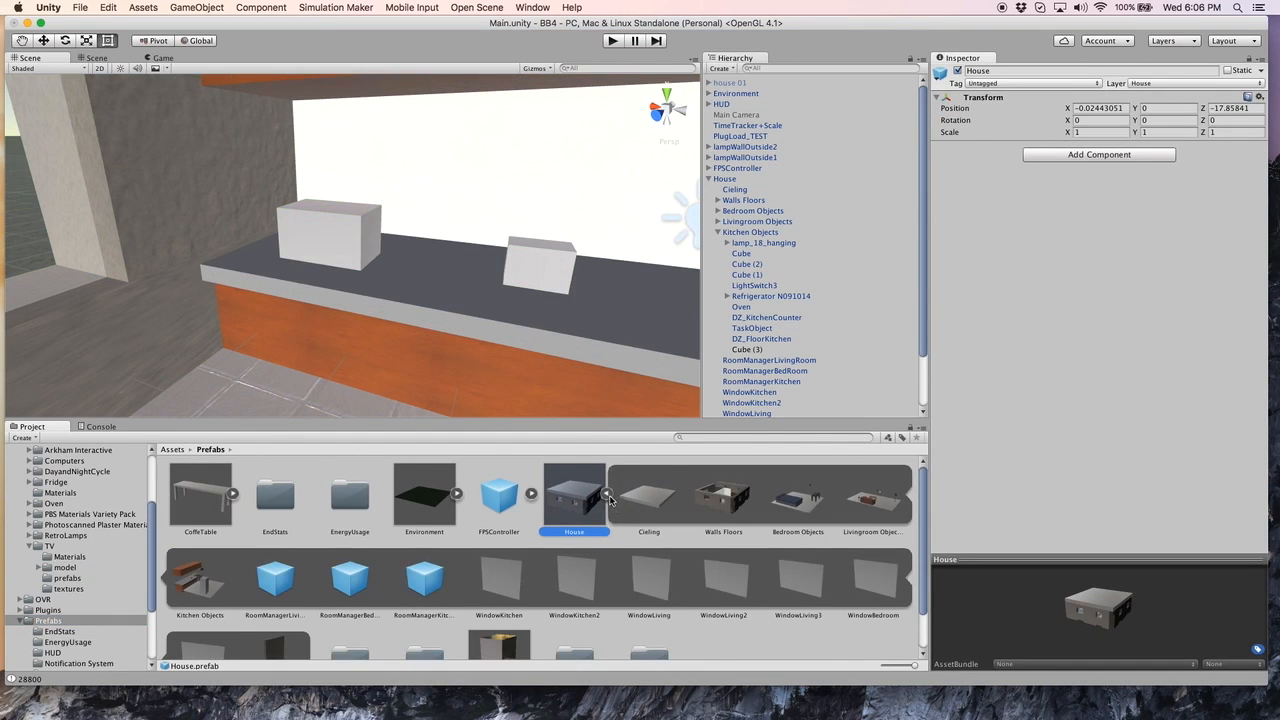
left_click(607, 494)
Step: Look through the other assets in the Prefabs folder, including Environment and CoffeTable, and return to the House prefab
left_click(833, 502)
left_click(447, 502)
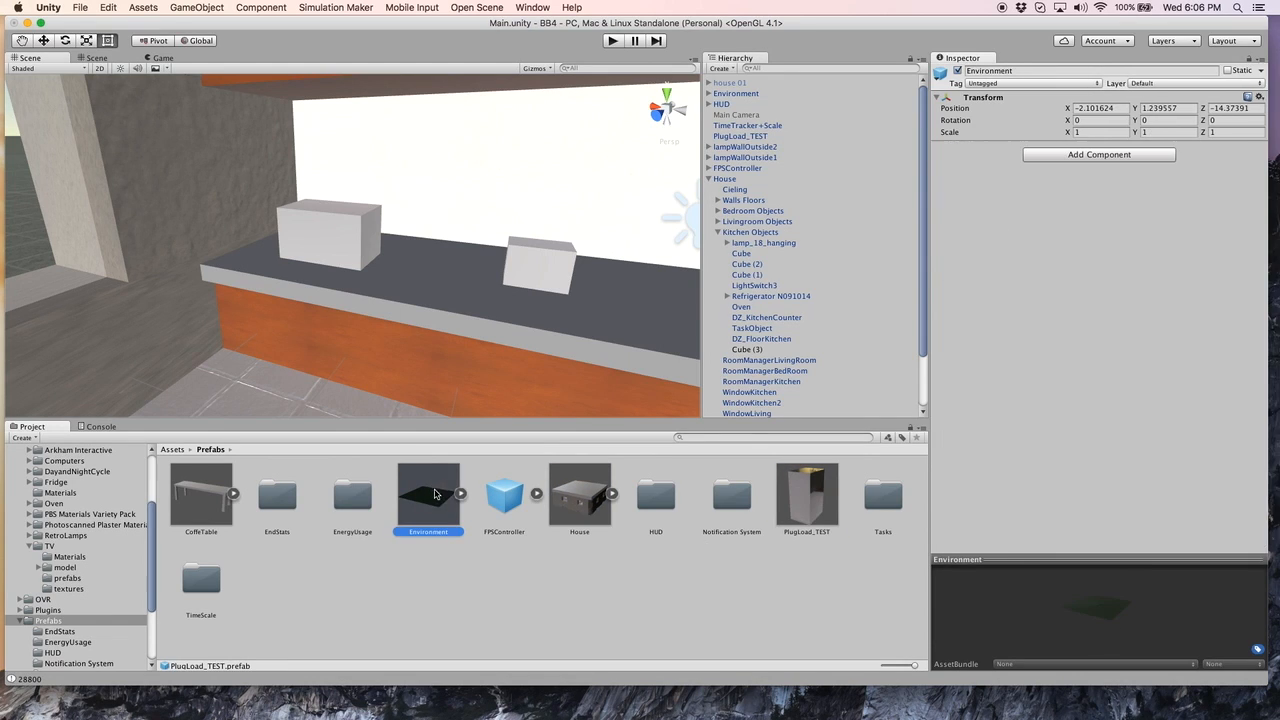
left_click(459, 495)
left_click(459, 495)
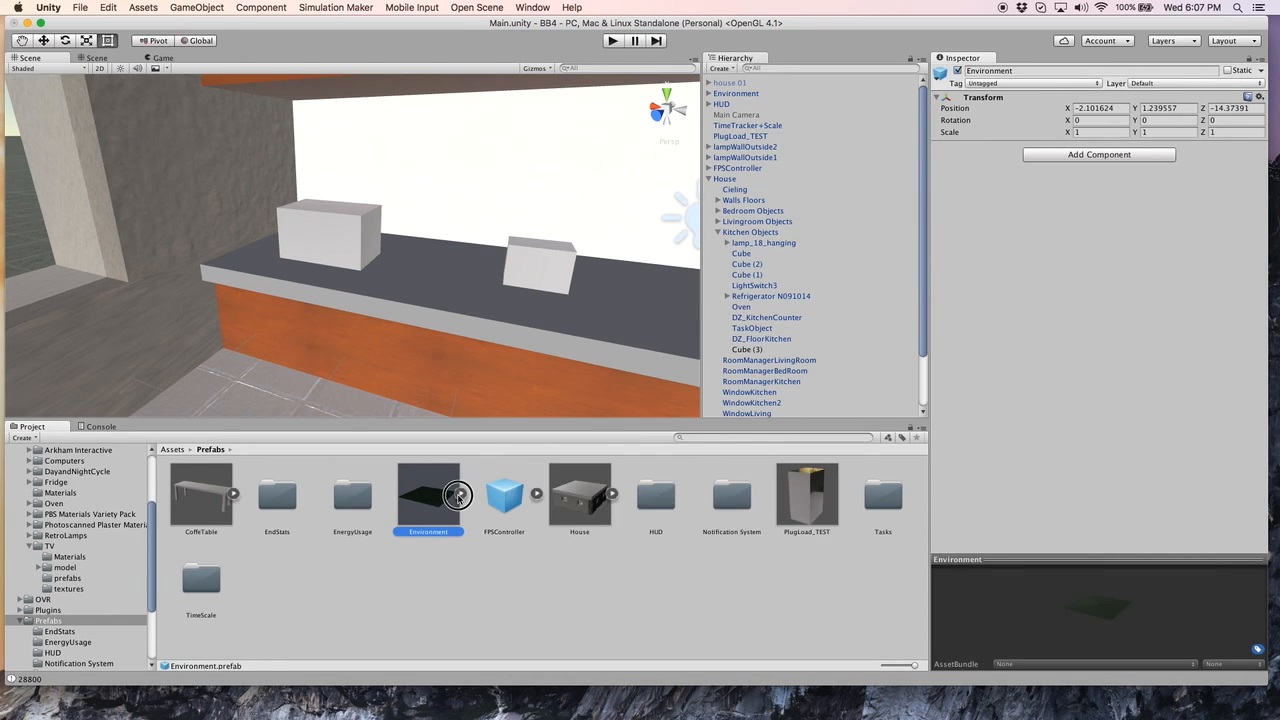
left_click(196, 502)
left_click(232, 493)
left_click(232, 493)
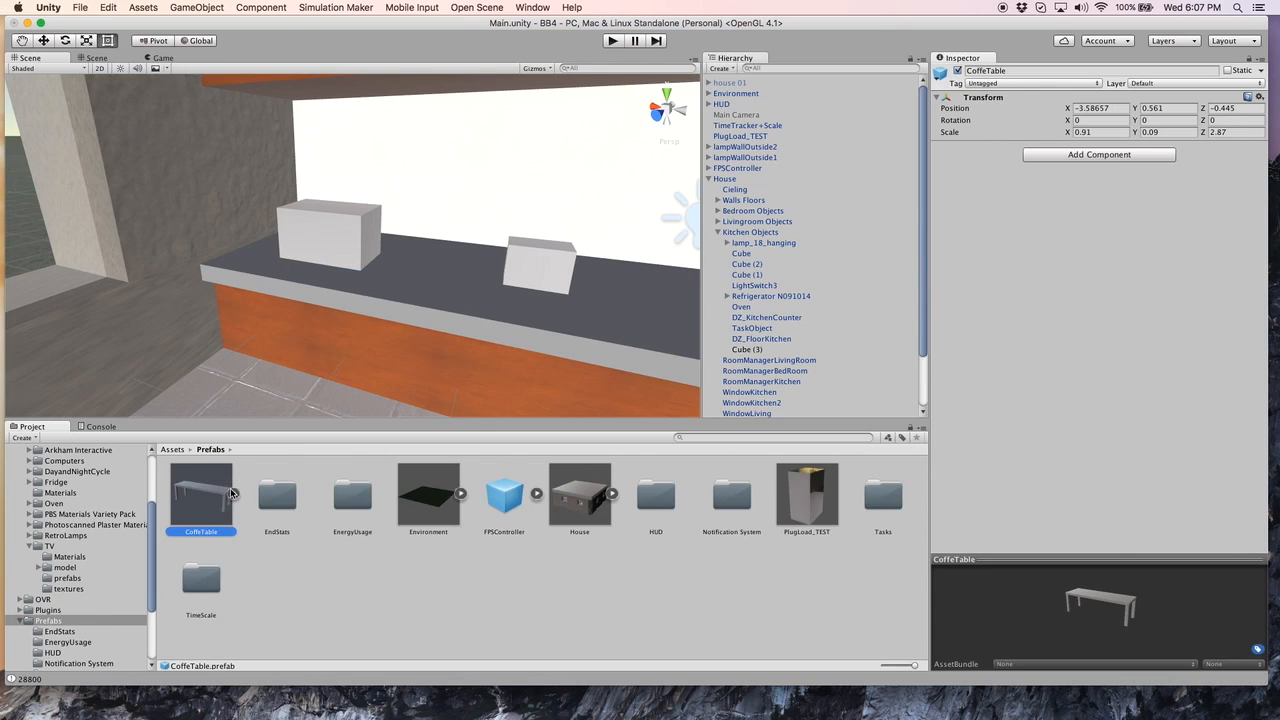
left_click(276, 502)
left_click(352, 495)
left_click(580, 495)
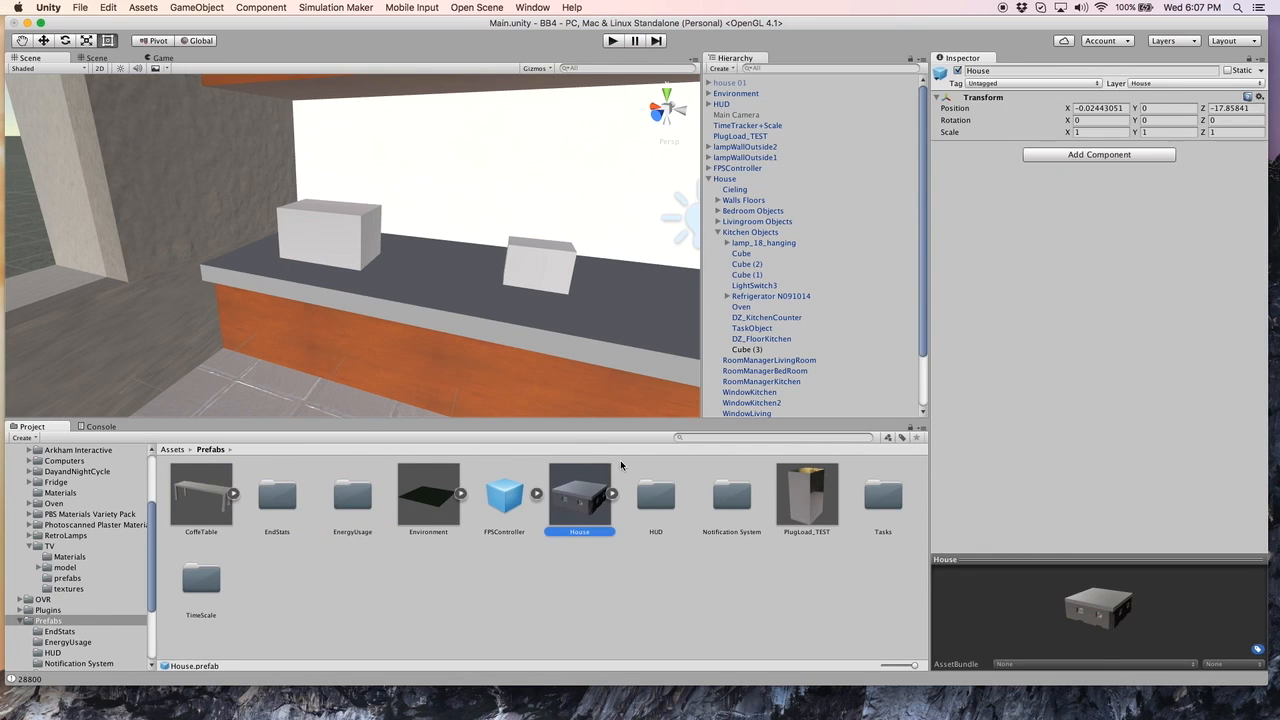
Step: Select the House instance, locate the Main scene asset in the Scenes folder and review the scene's object hierarchy
left_click(733, 180)
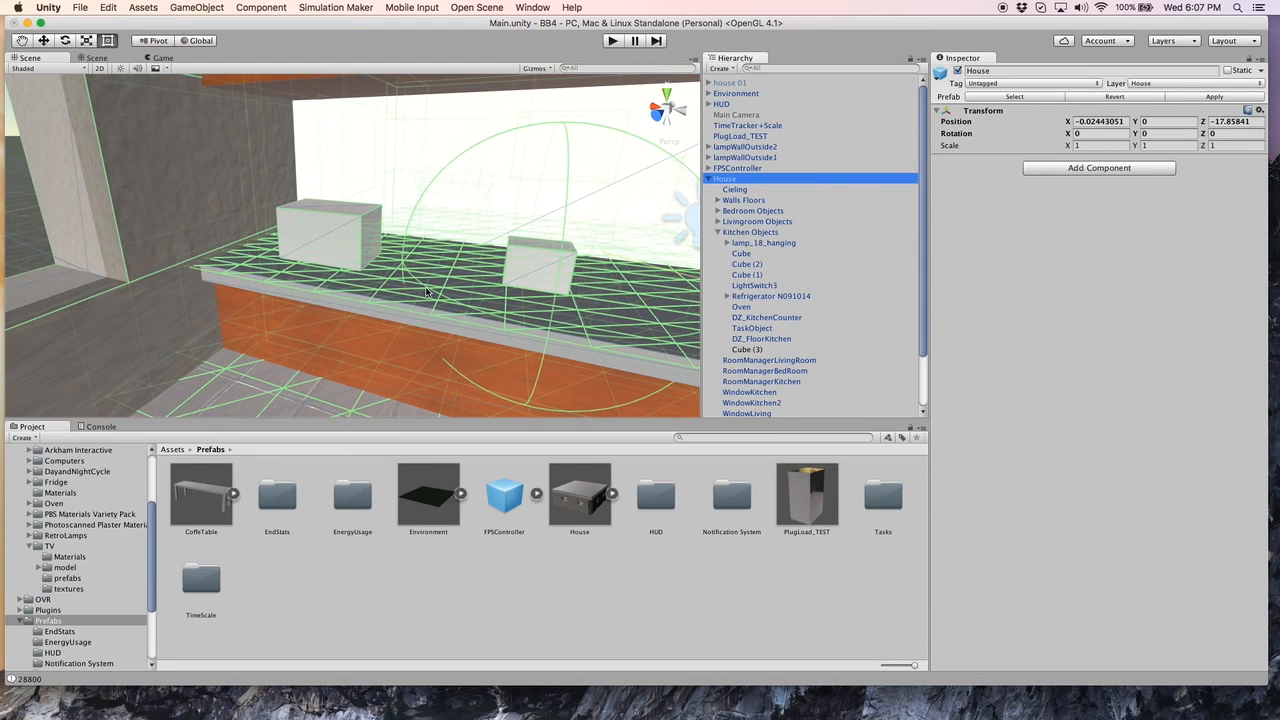
scroll(88, 574, "down", 5)
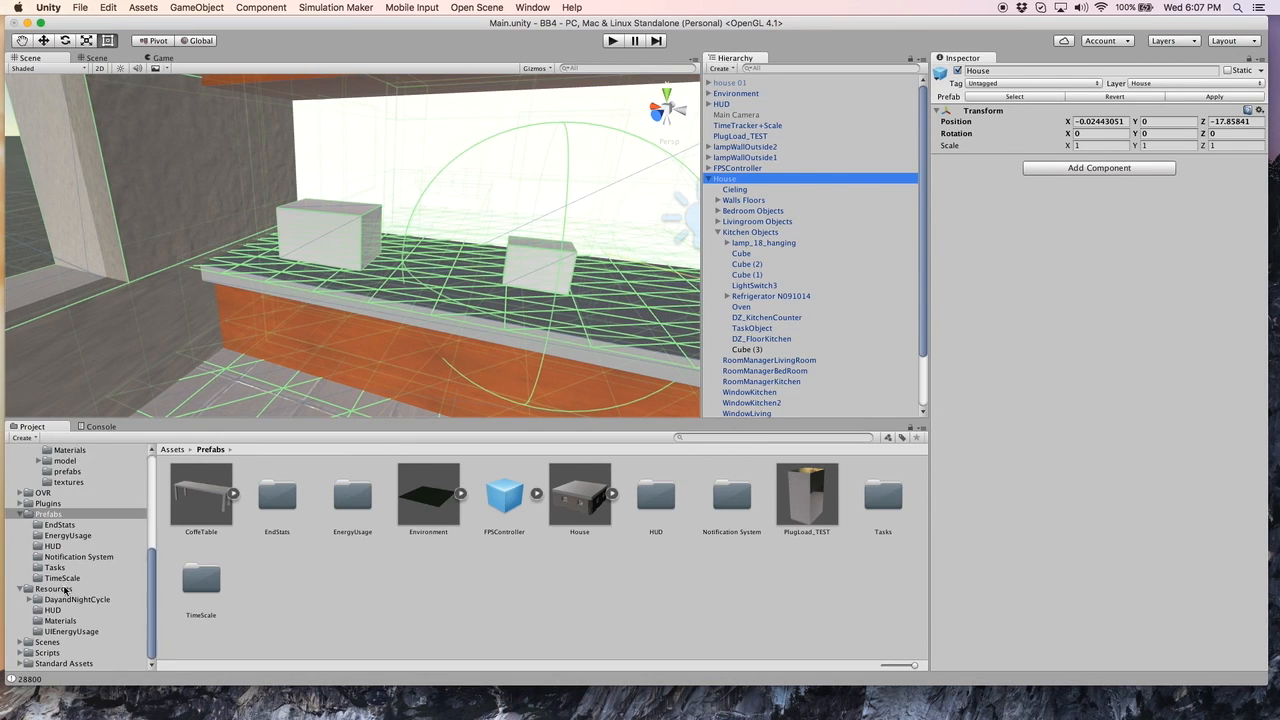
left_click(40, 642)
left_click(634, 497)
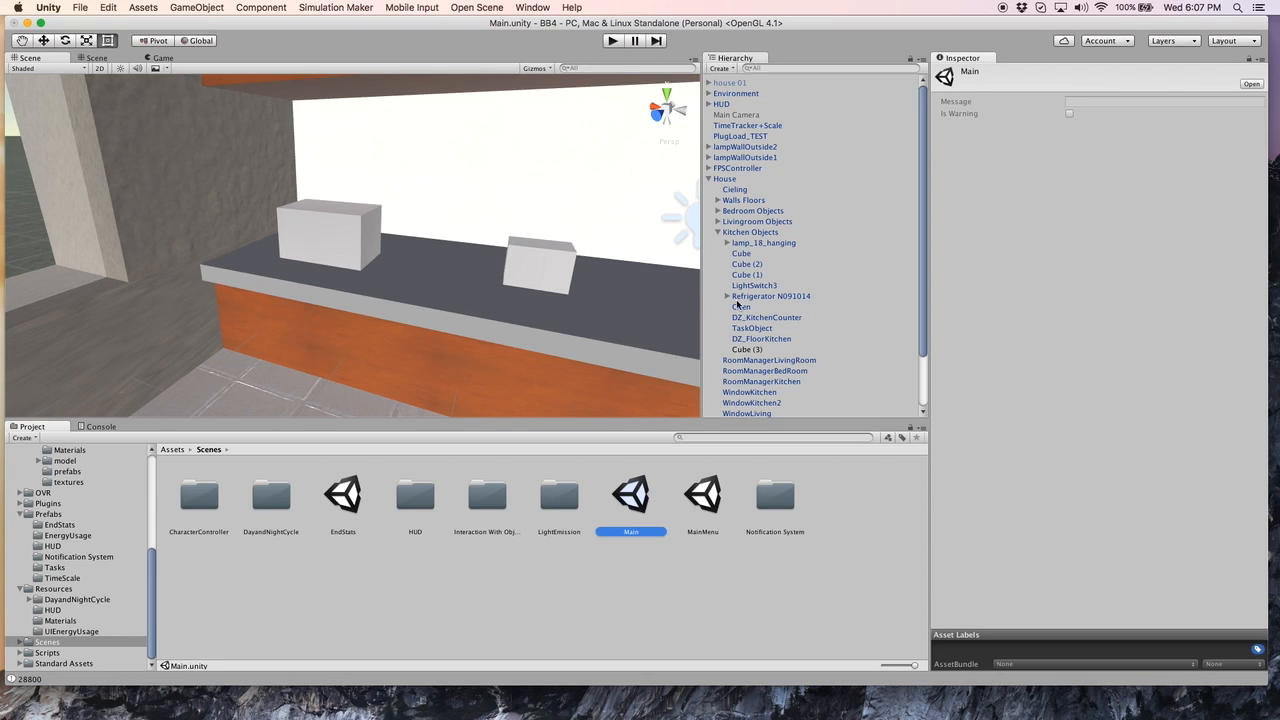
scroll(736, 178, "down", 3)
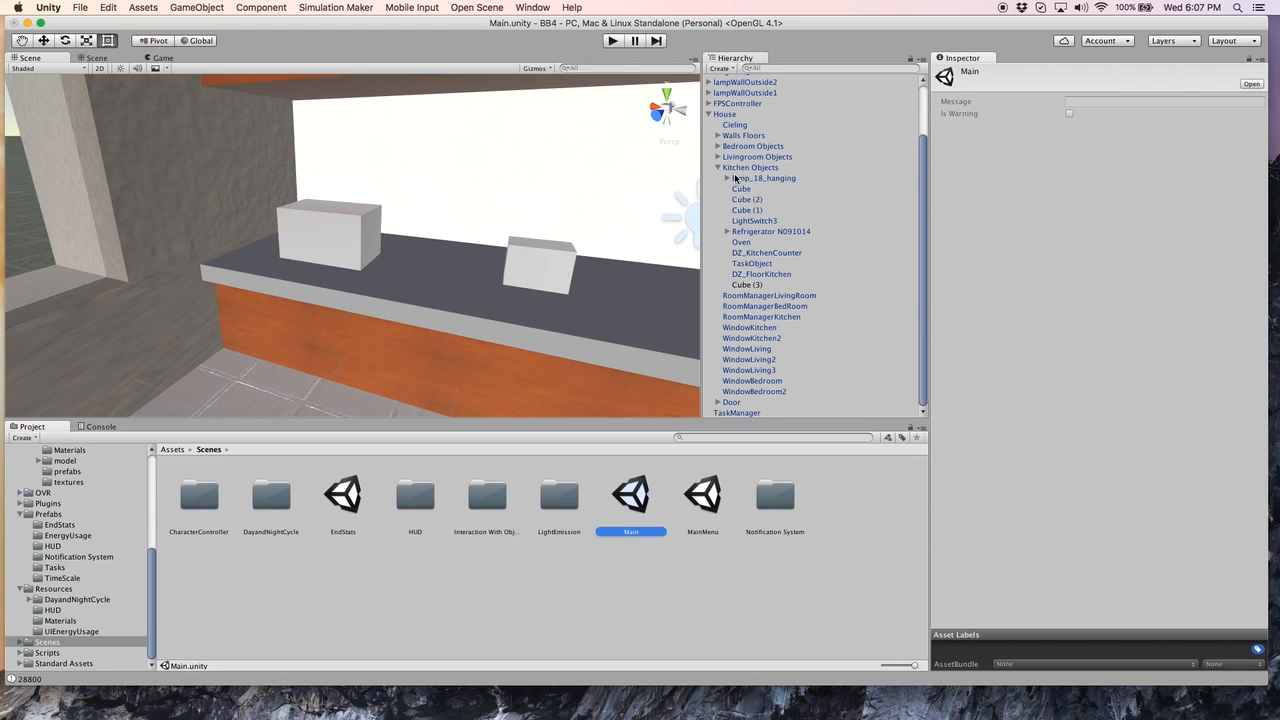
scroll(737, 274, "up", 3)
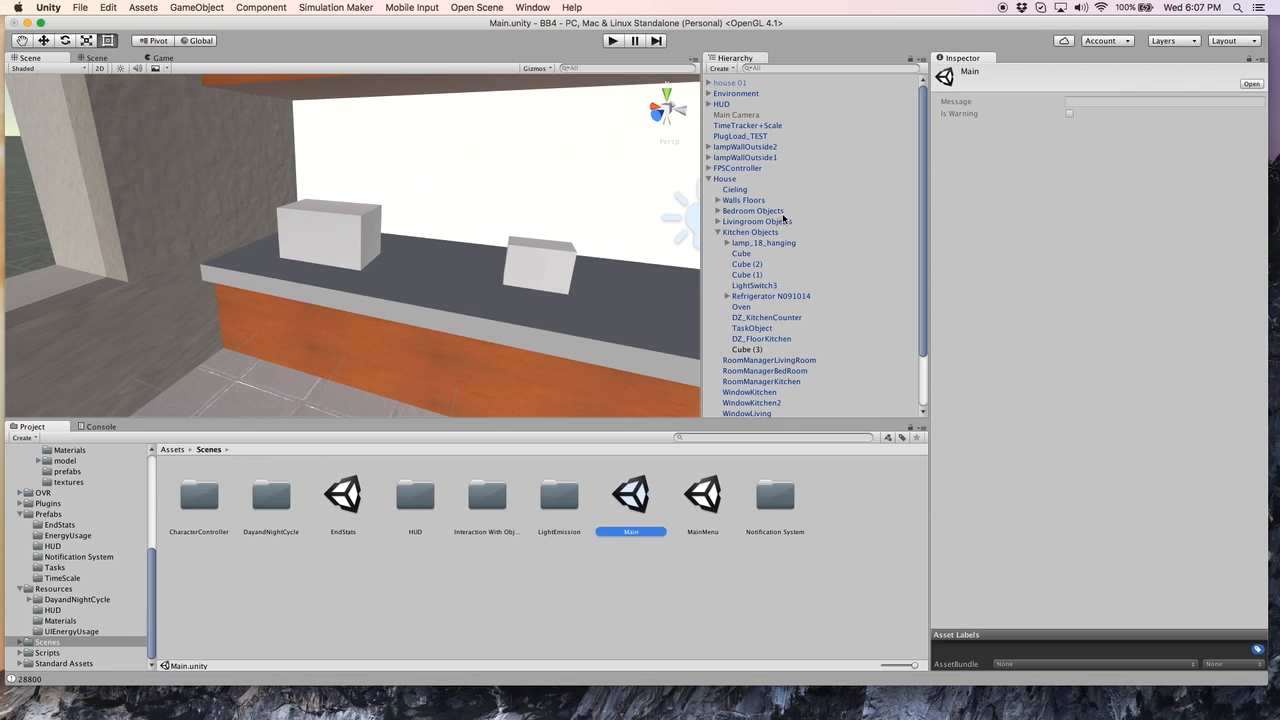
Step: Apply the House instance's changes to the House prefab and check that Cube (3) is part of it
left_click(743, 350)
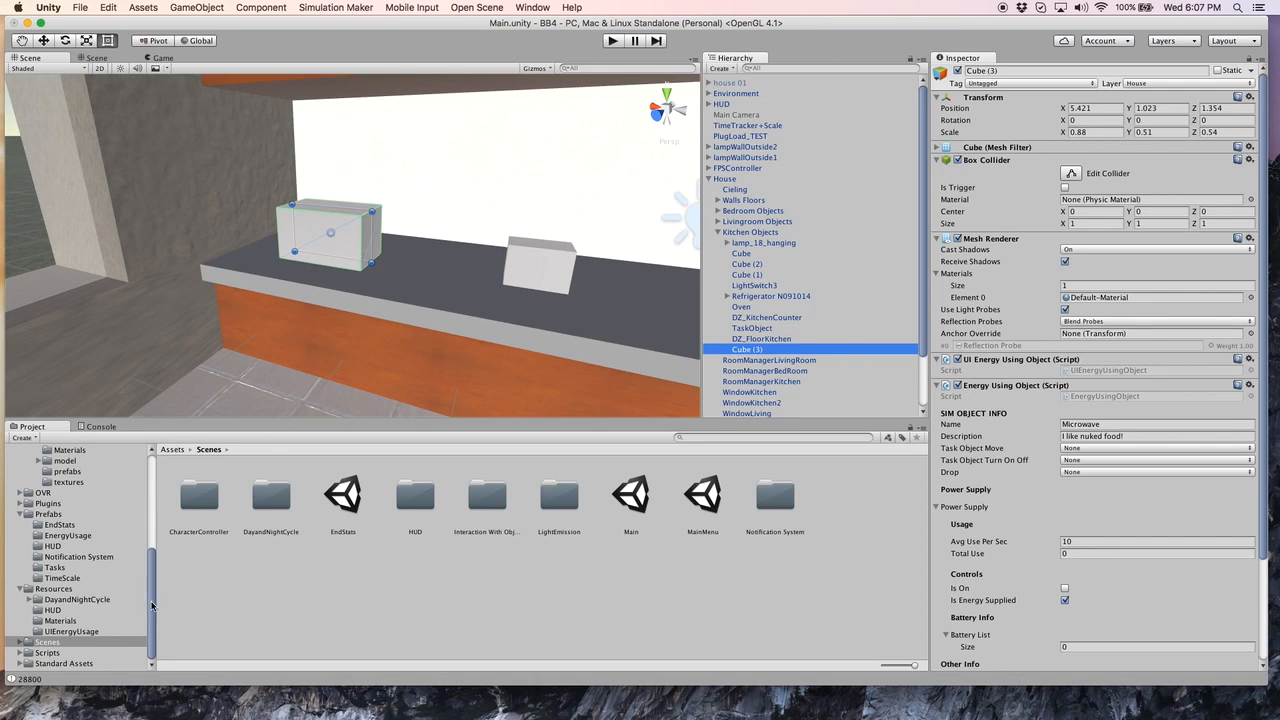
left_click(725, 179)
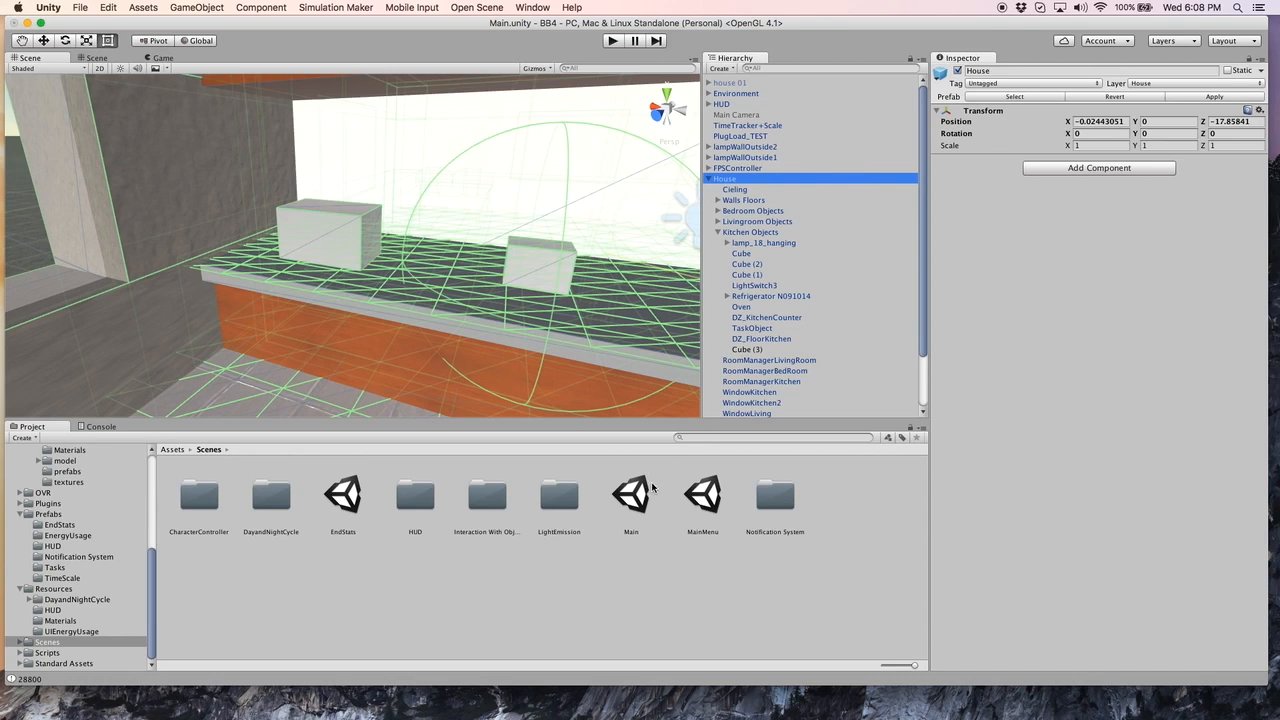
left_click(740, 350)
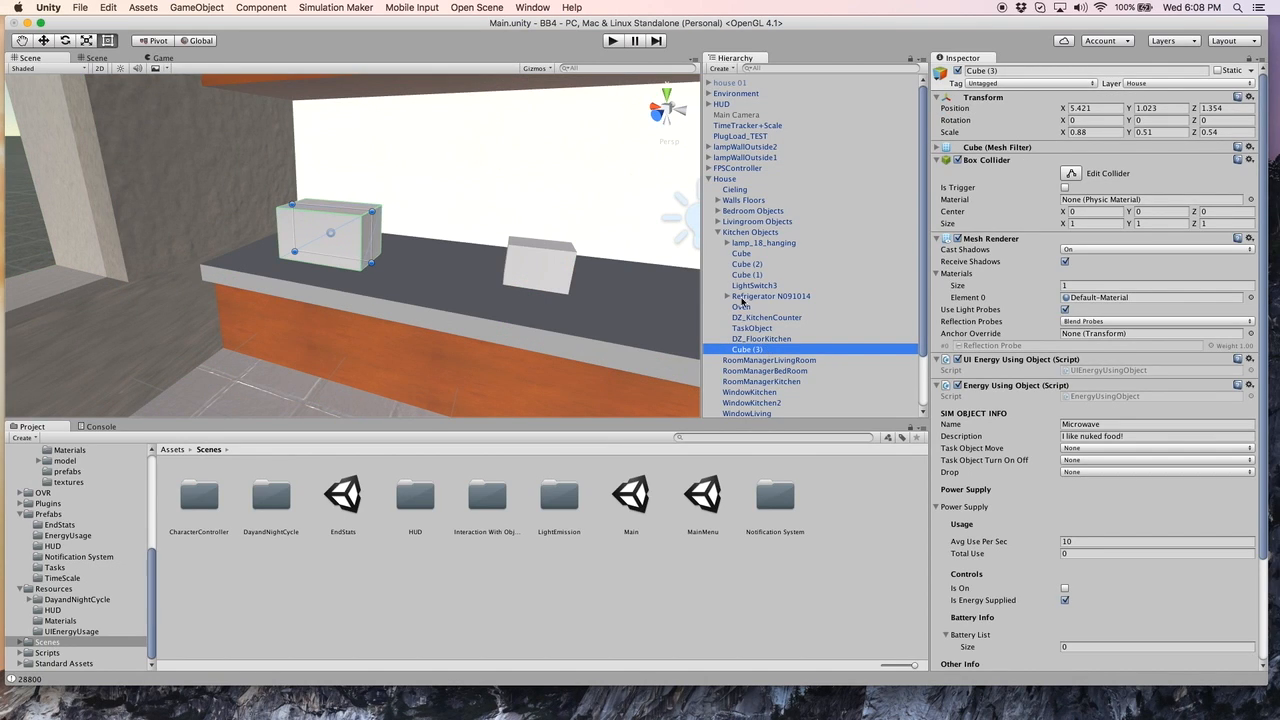
left_click(726, 178)
left_click(1208, 97)
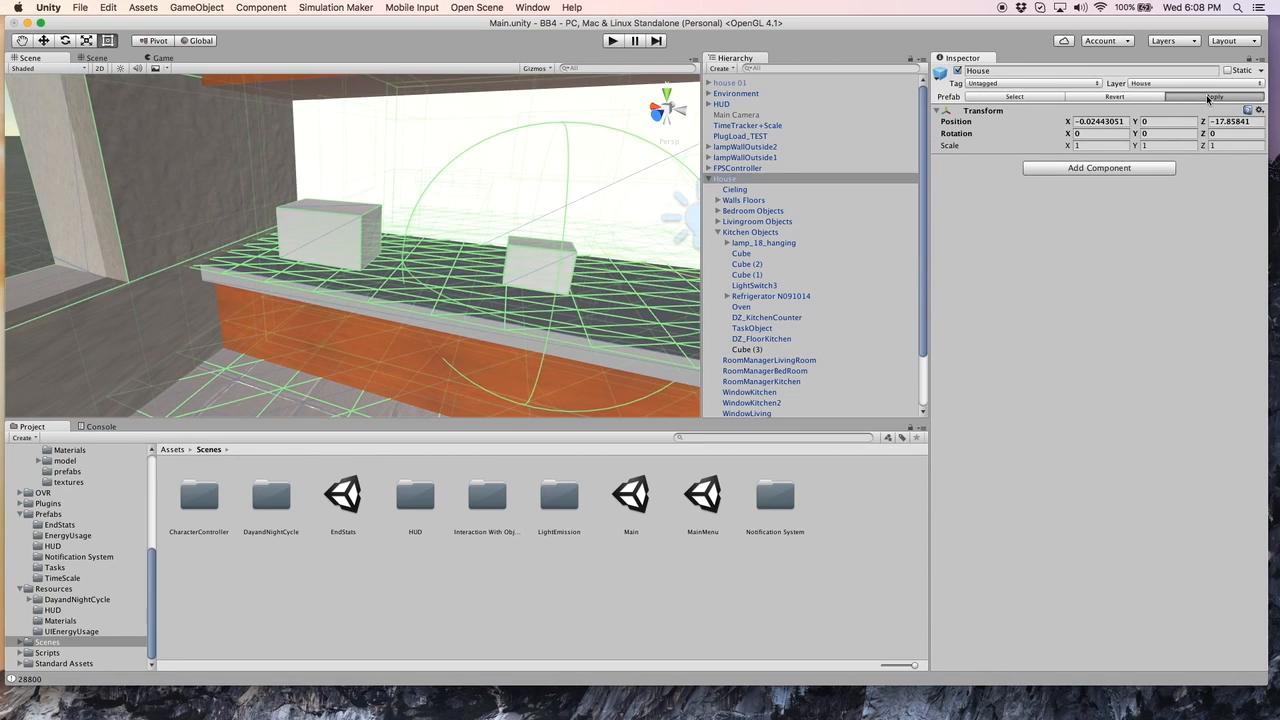
left_click(749, 350)
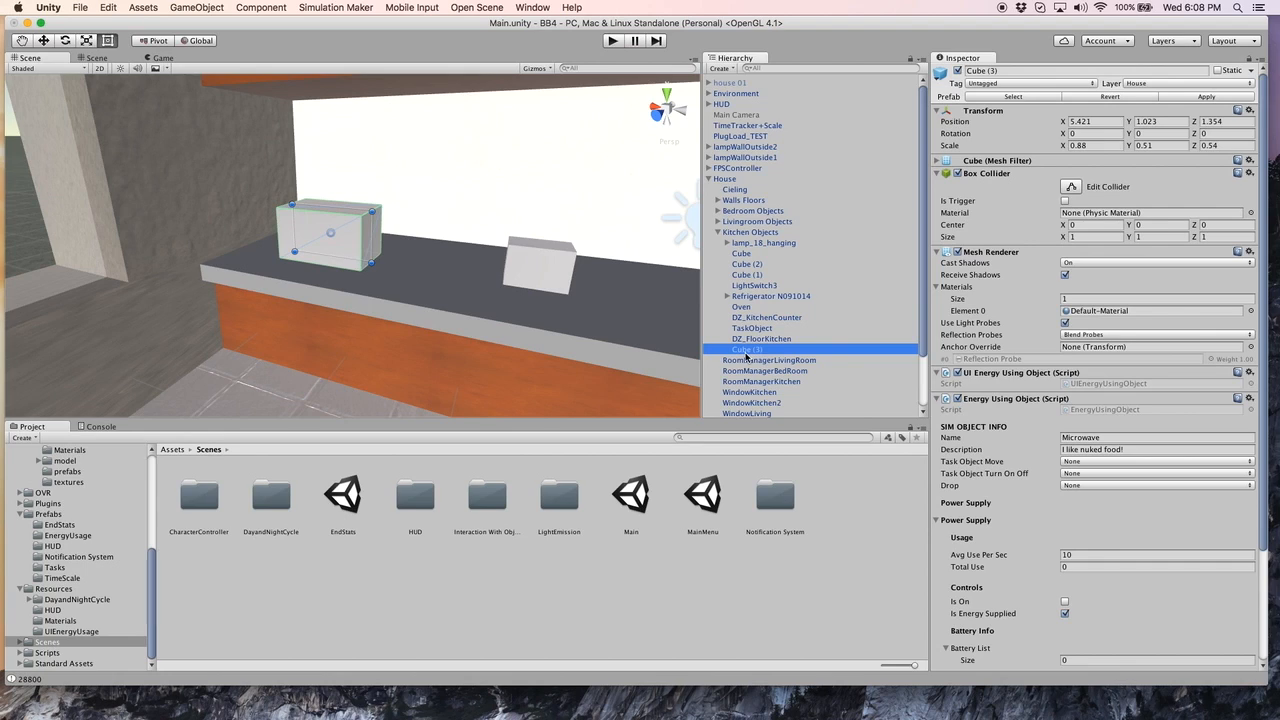
Step: Run the scene again, select the microwave on the kitchen counter and turn it on
left_click(612, 42)
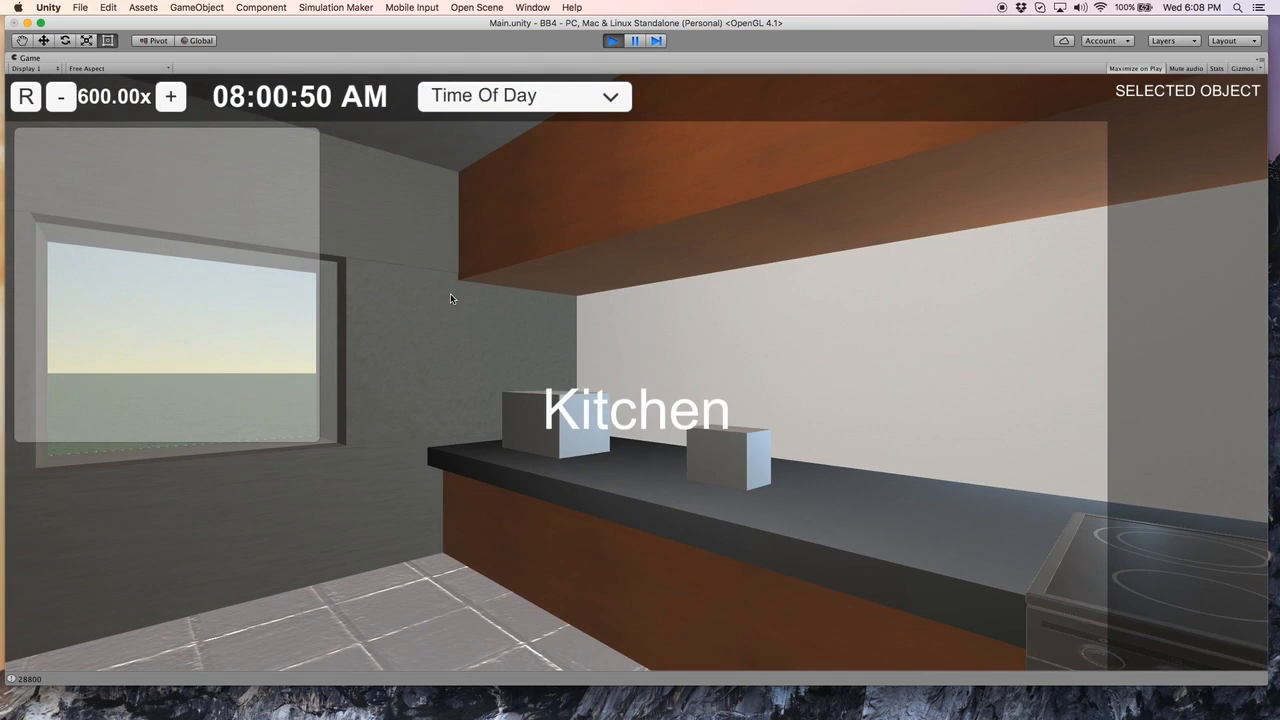
left_click(559, 423)
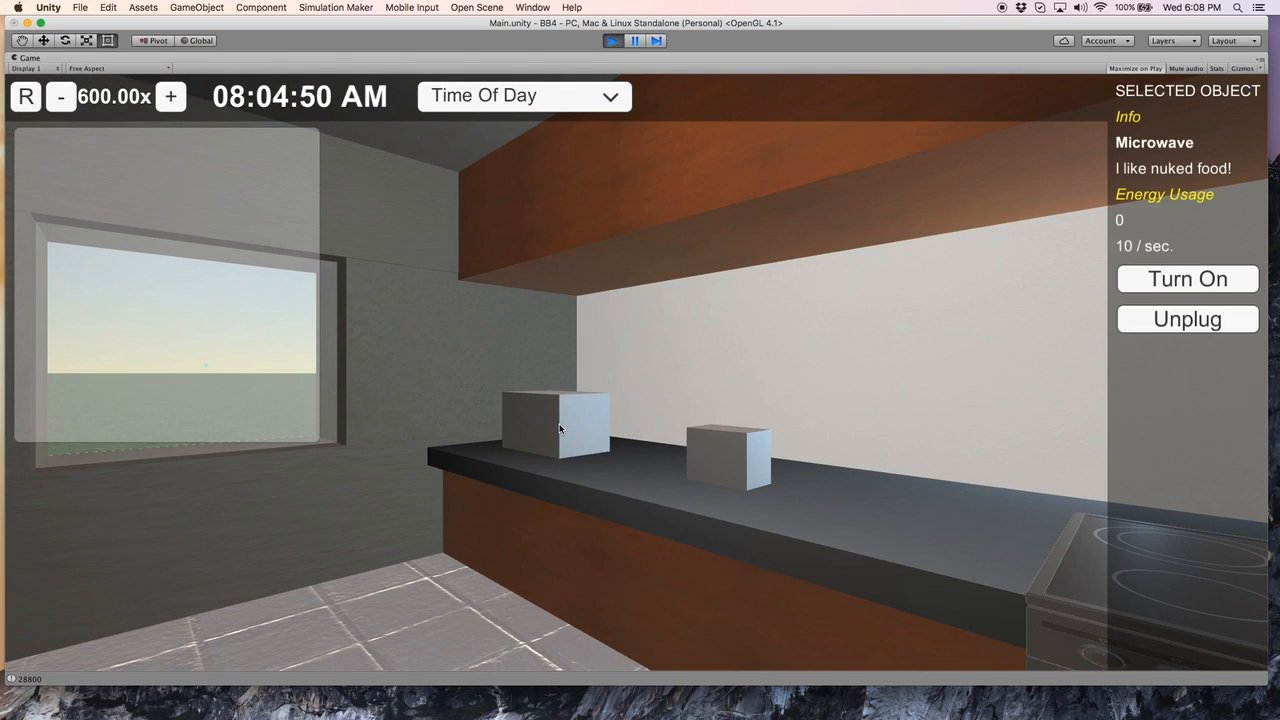
left_click(1153, 283)
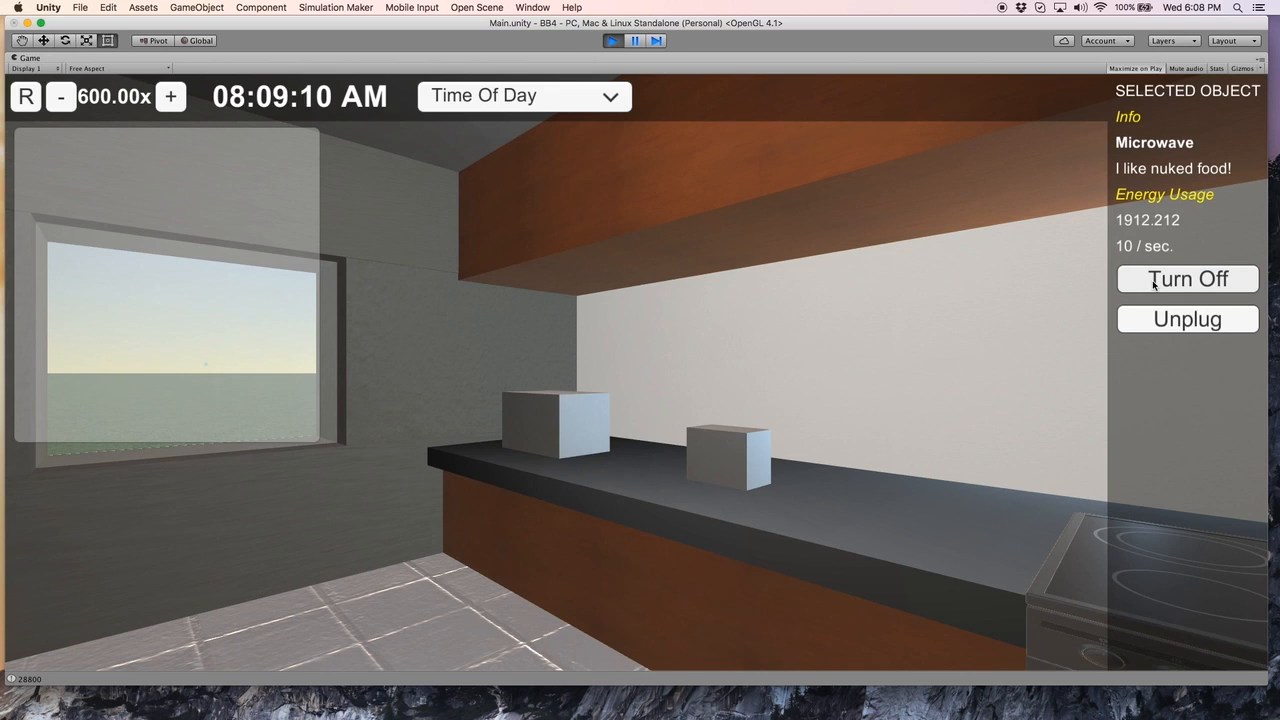
Step: Switch the microwave off, on and off again in the running scene to test its energy usage
left_click(1182, 281)
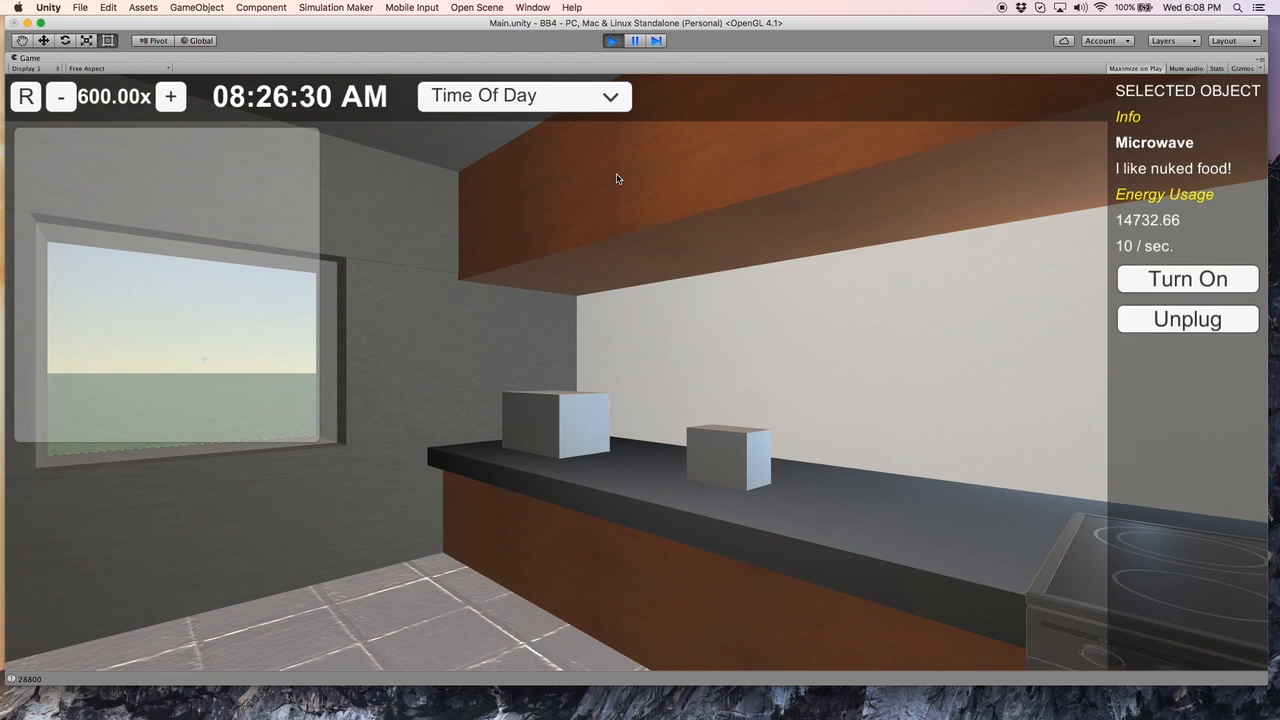
left_click(1188, 281)
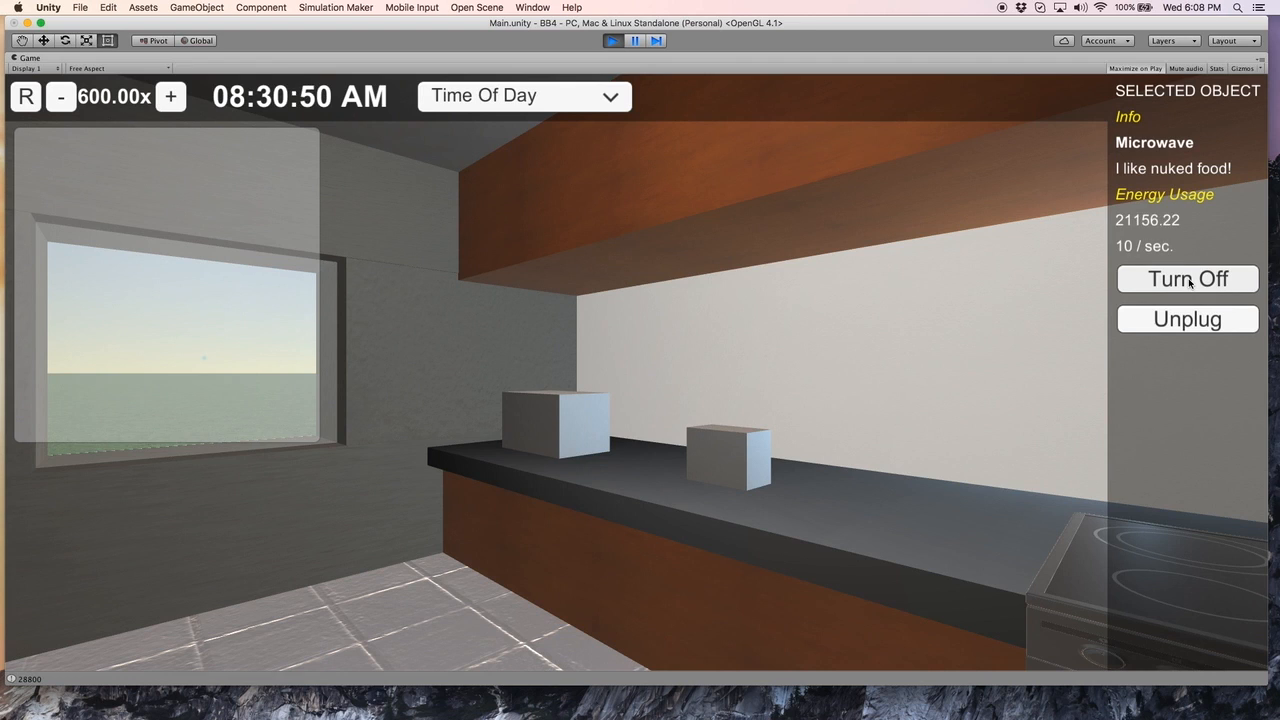
left_click(1188, 281)
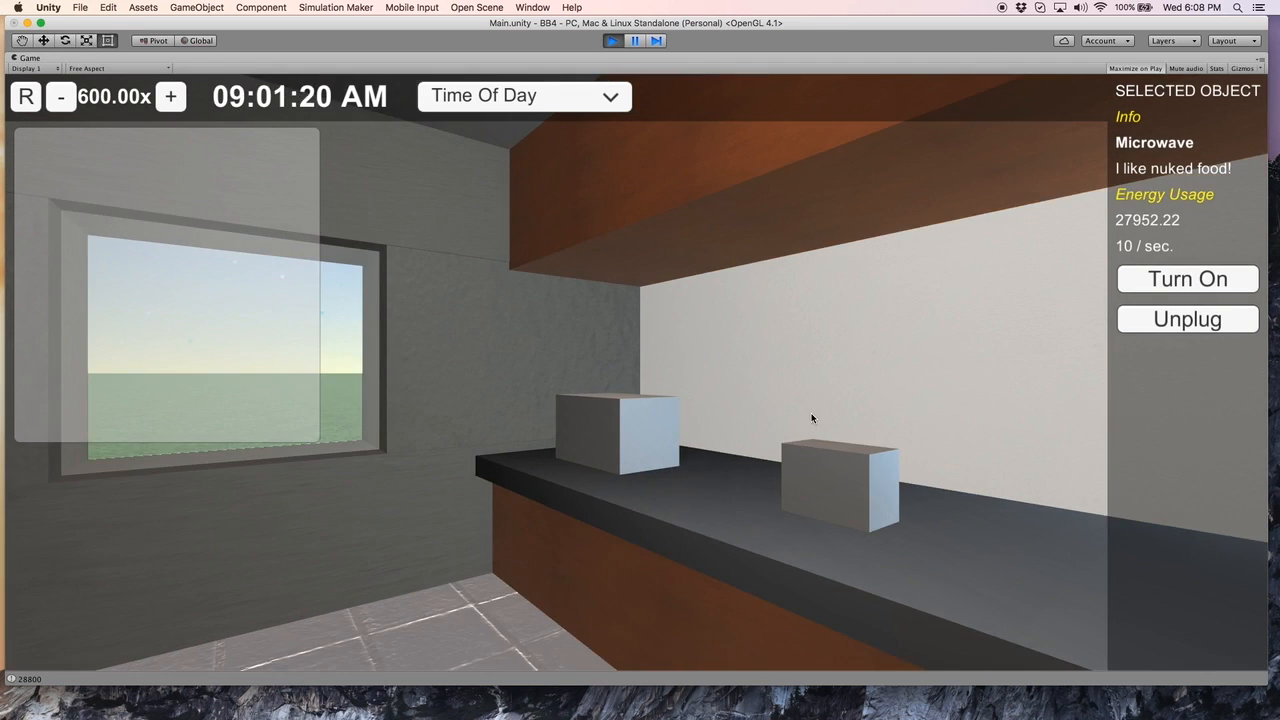
Step: Walk along the kitchen counter in the running scene and pick up the small cube beside the microwave
key("a")
key("d")
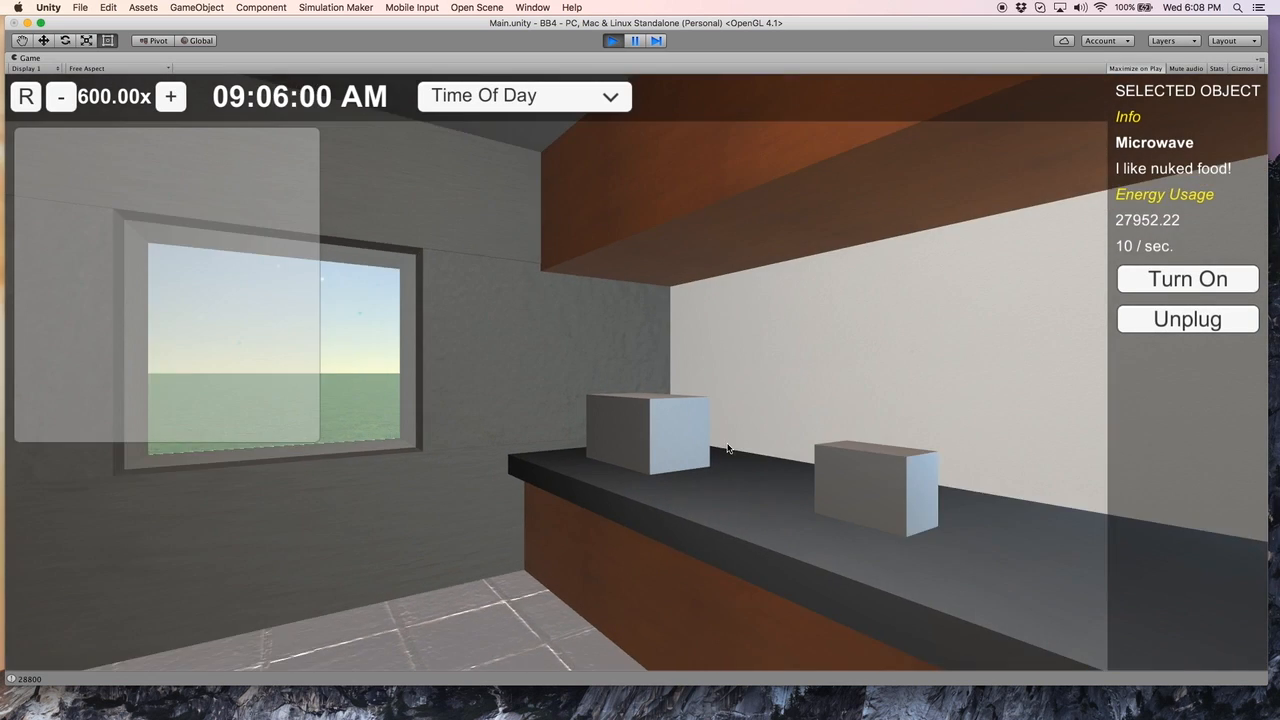
key("d")
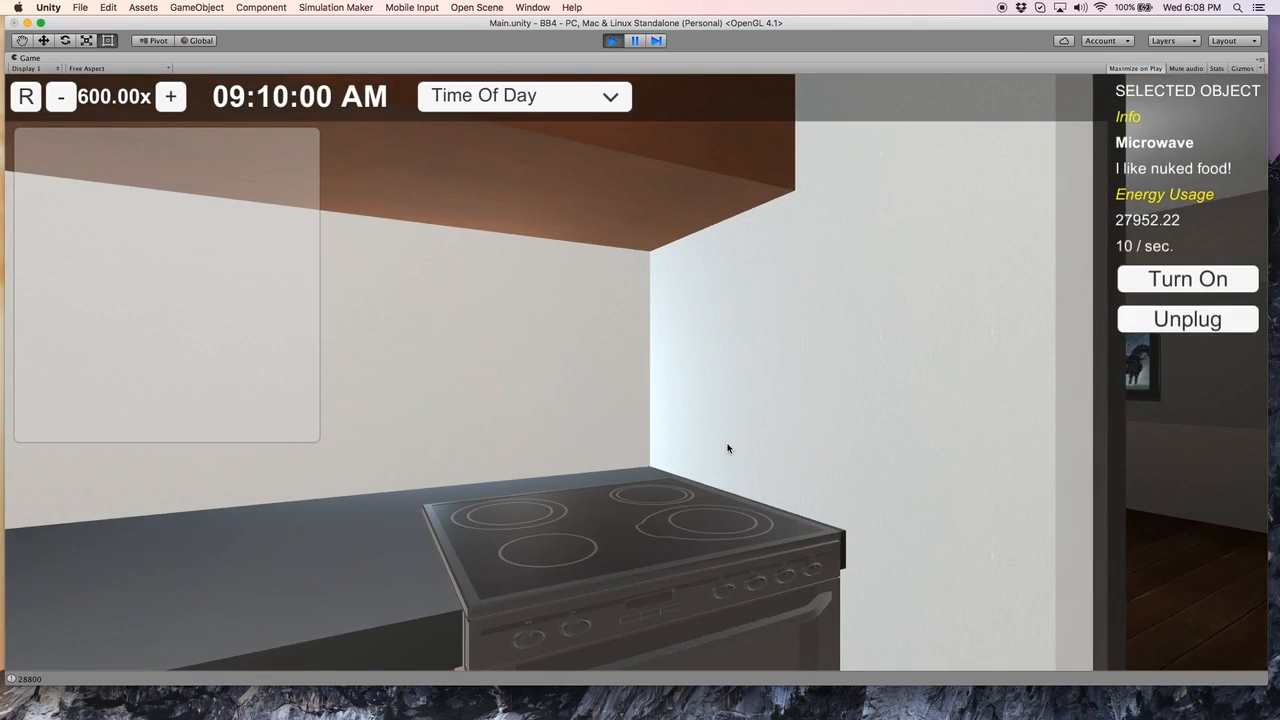
key("a")
key("w")
key("d")
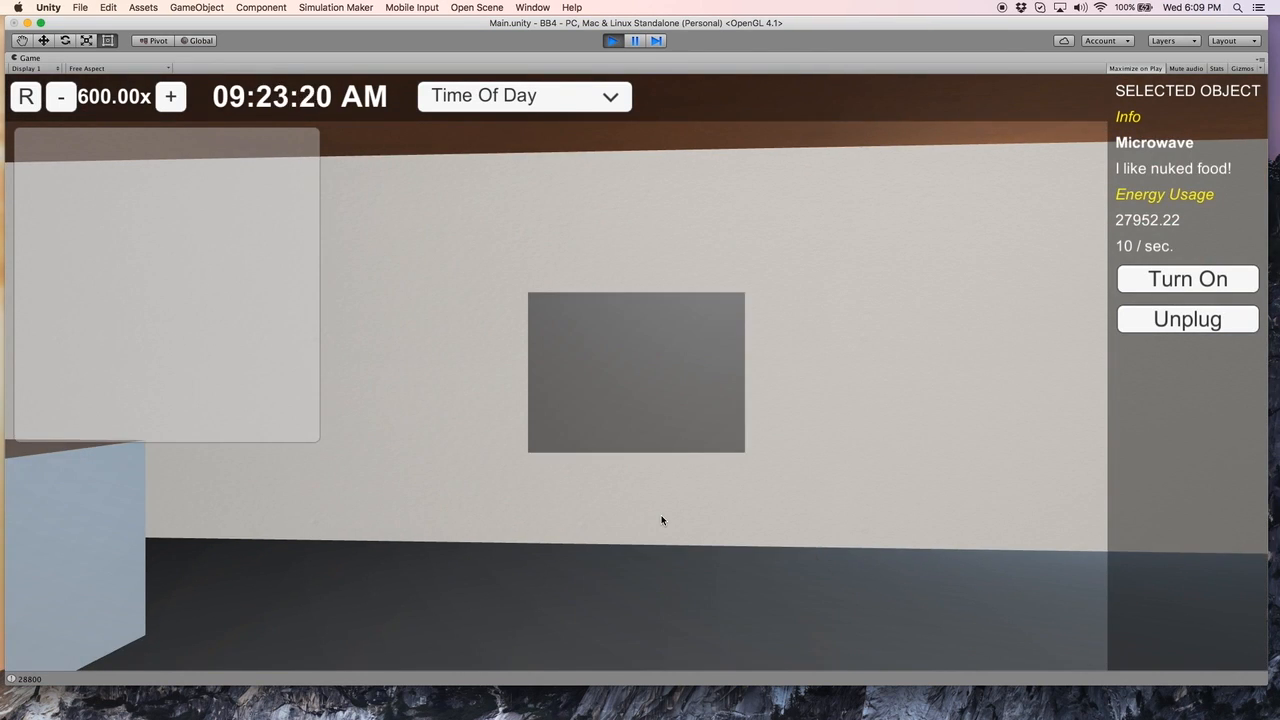
Step: Carry the small cube past the oven towards the living room and release it there
key("Down")
key("Right")
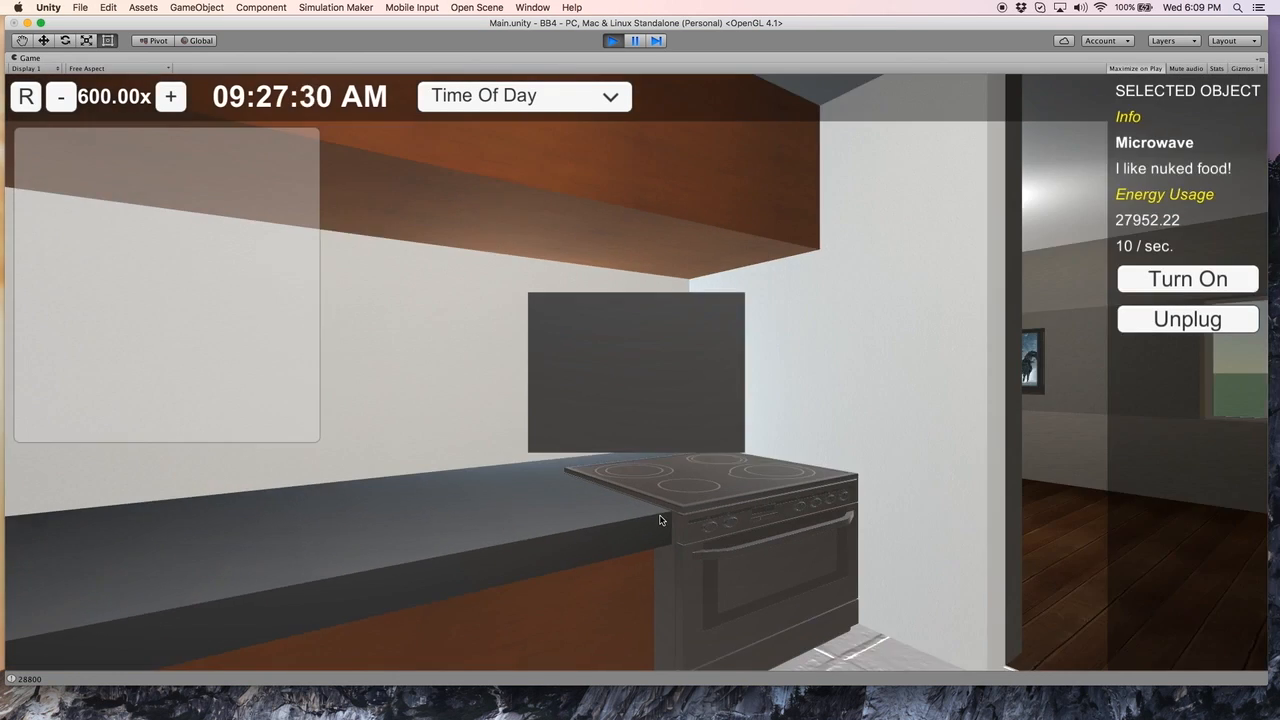
key("Up")
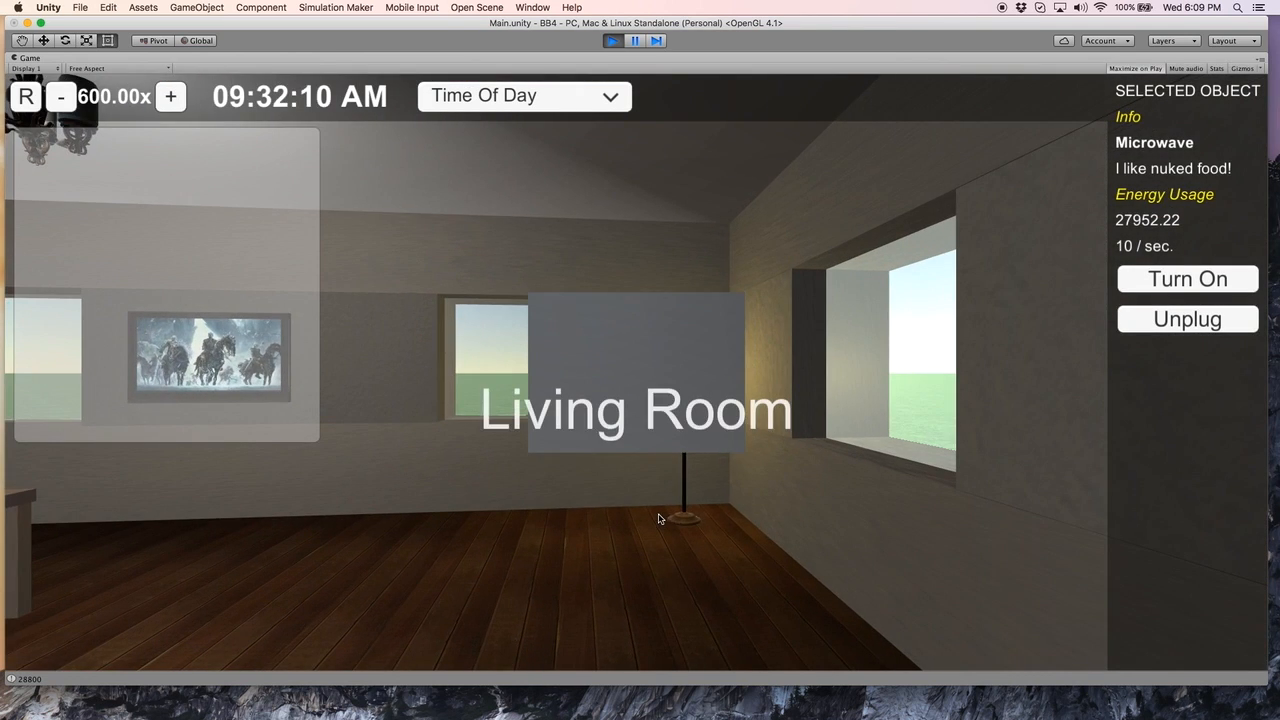
key("Down")
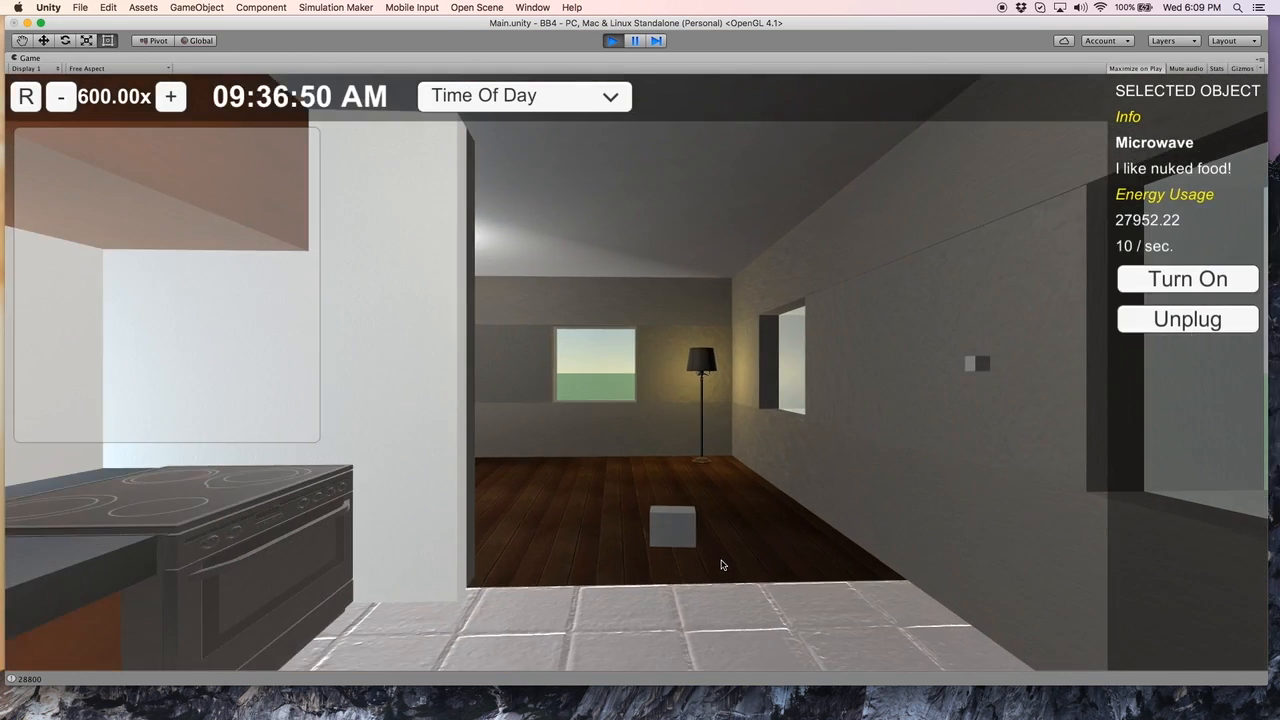
Step: Walk back to the microwave on the counter, view it up close and stop the running scene
key("Left")
key("Left")
key("Up")
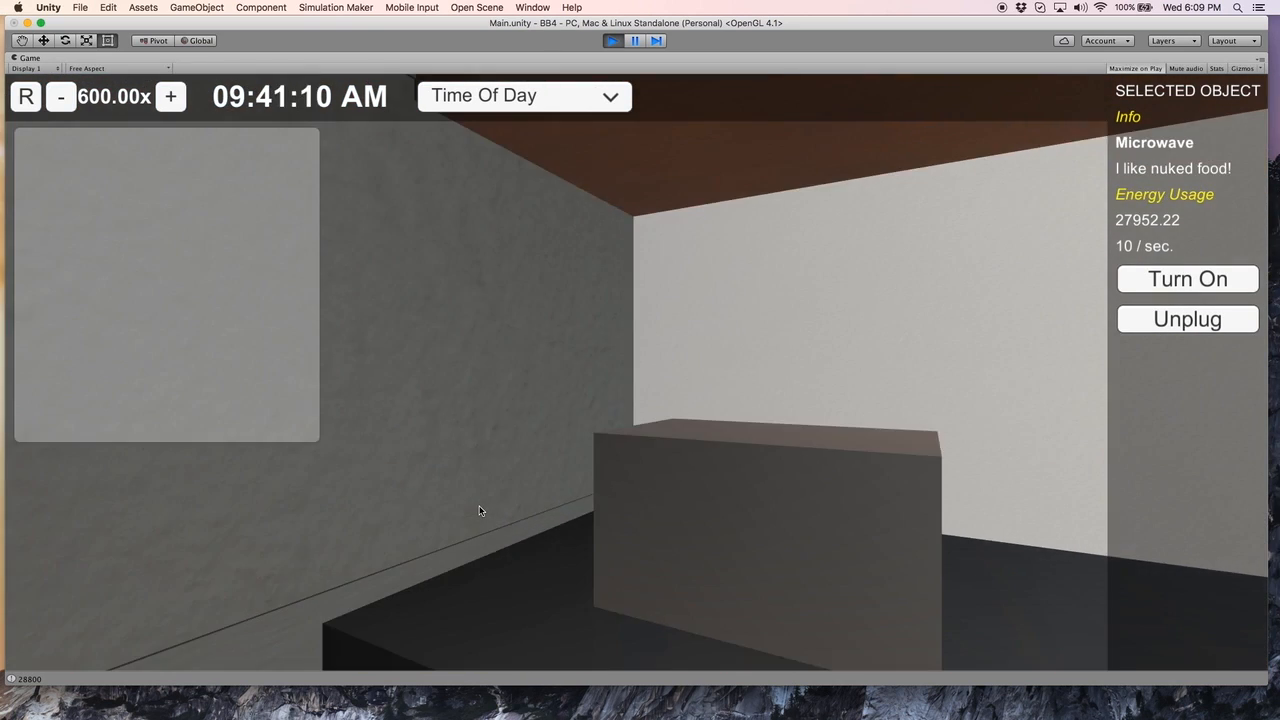
key("Up")
key("Right")
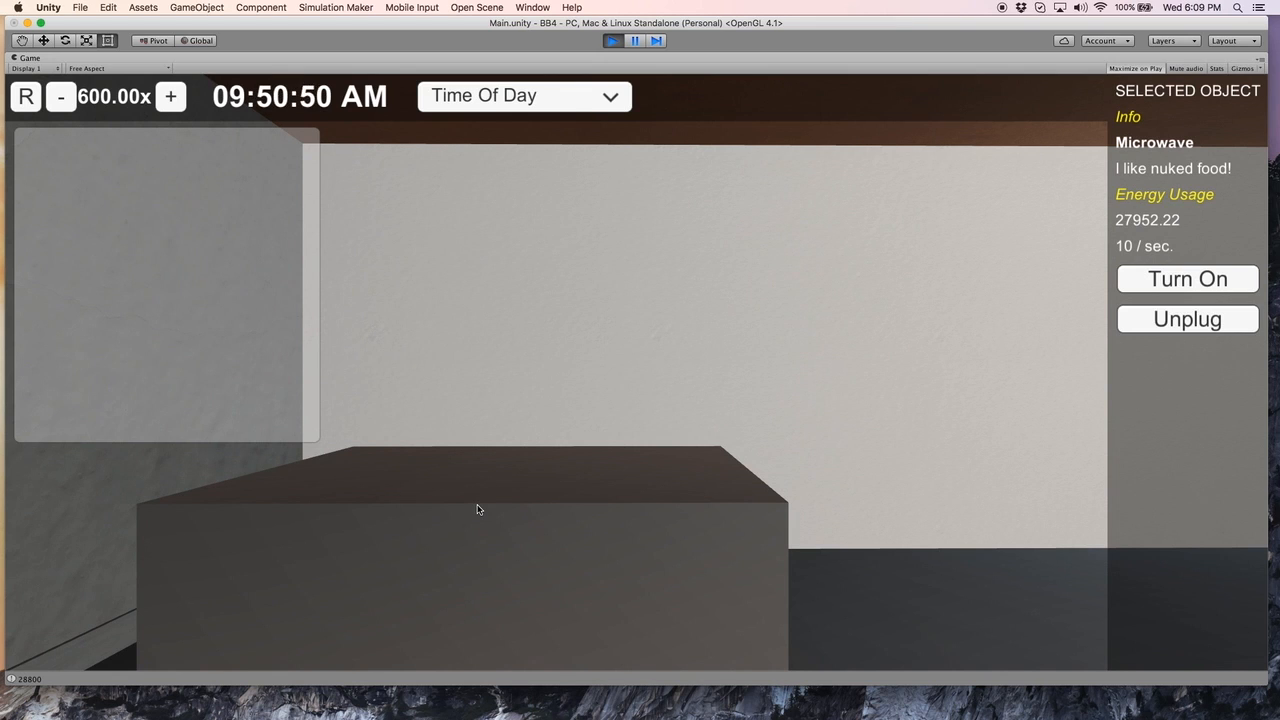
key("Down")
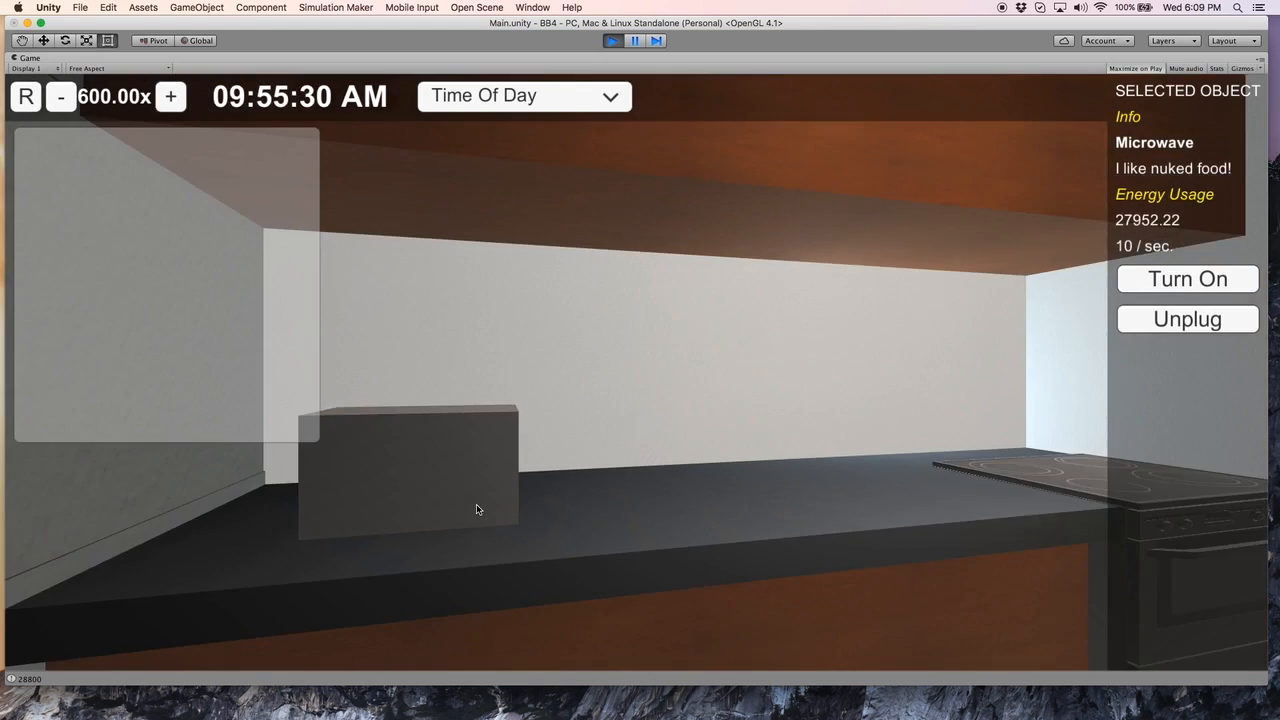
key("Right")
key("Left")
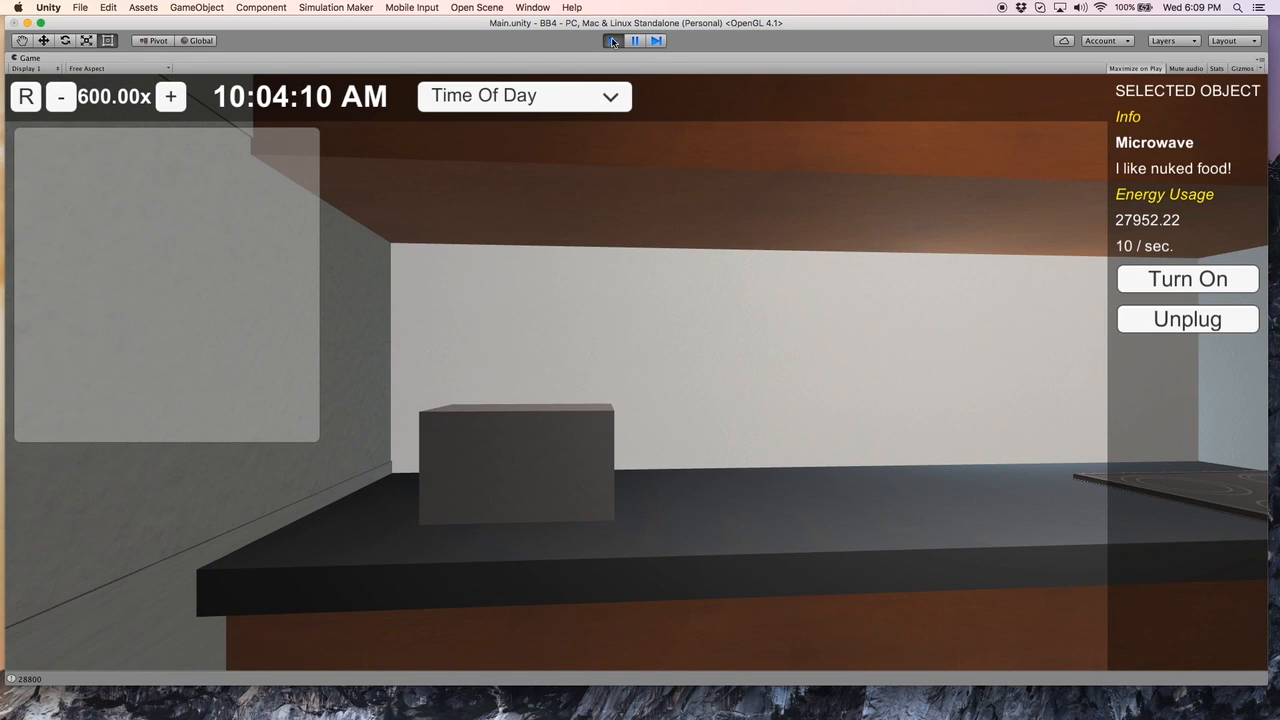
left_click(612, 41)
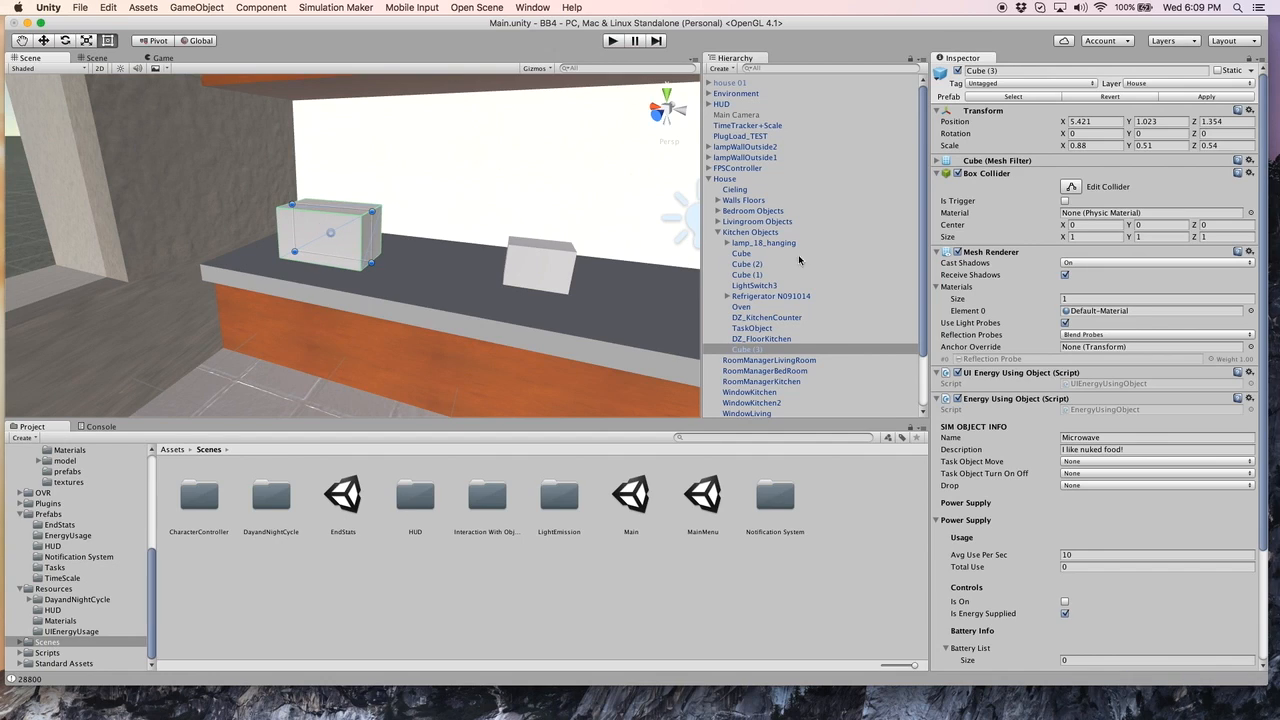
Step: Add the Interaction View script component to the microwave cube, Cube (3)
scroll(1020, 424, "down", 4)
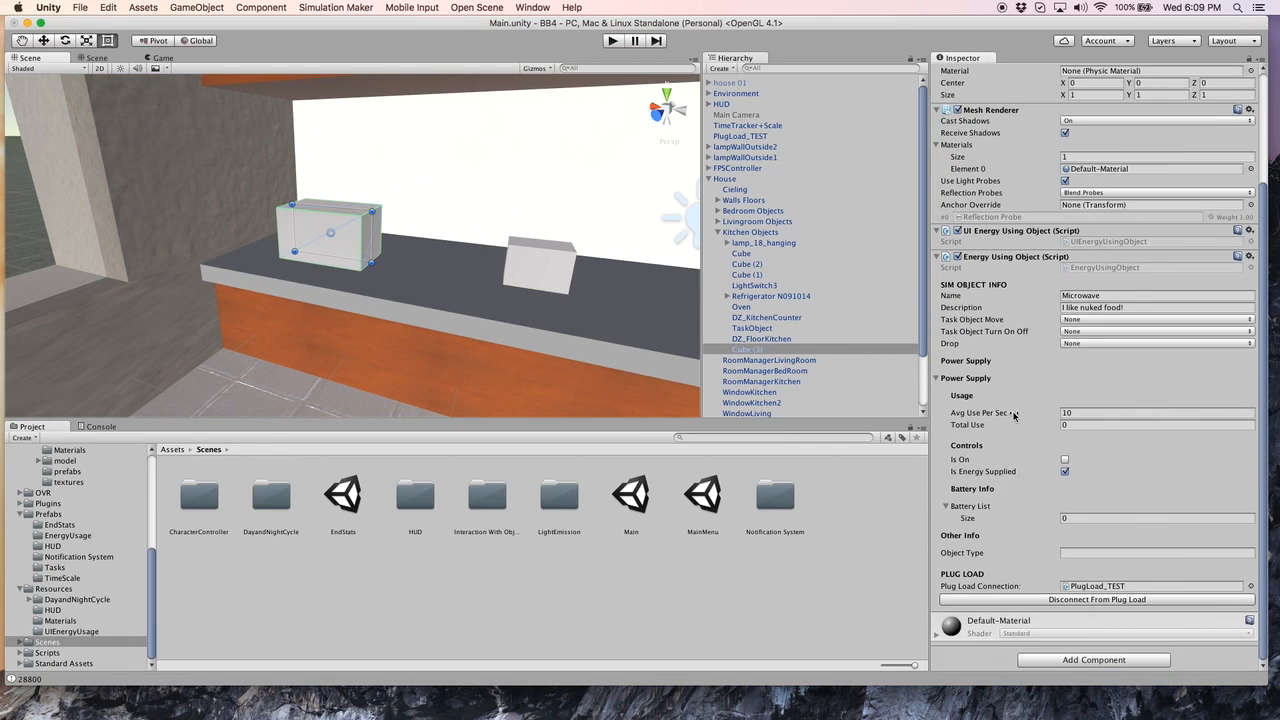
left_click(1073, 660)
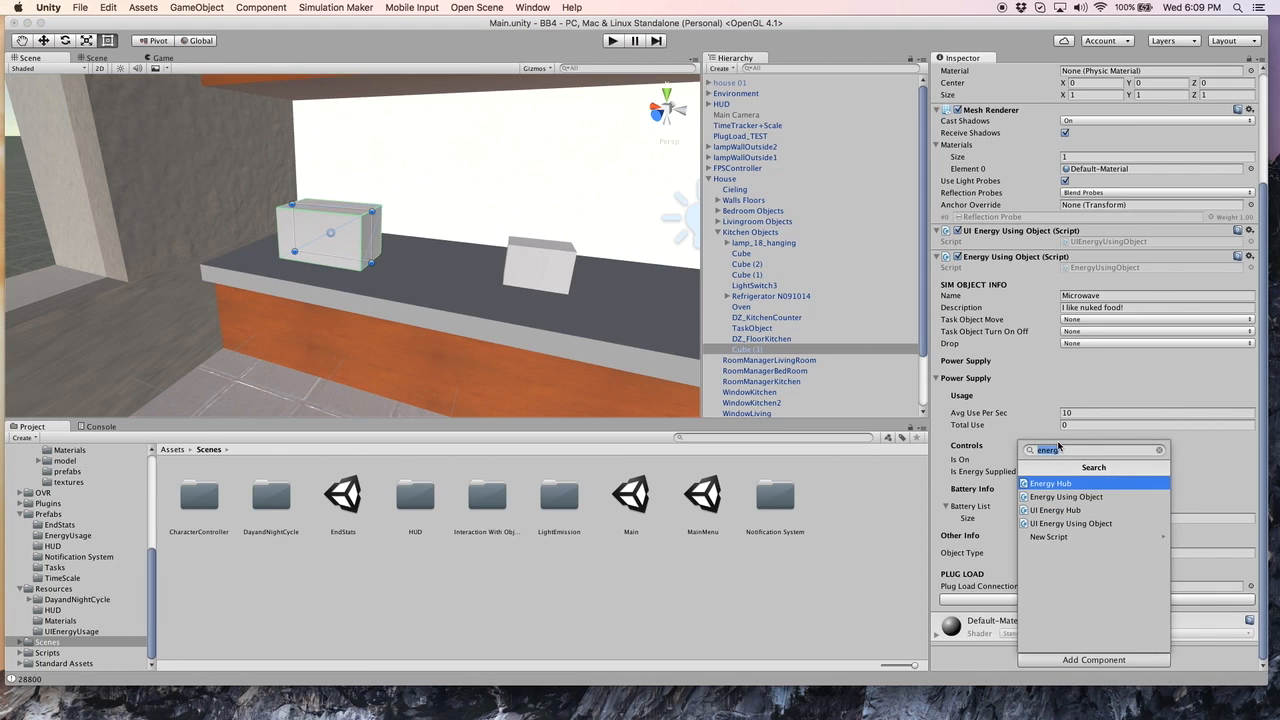
key("BackSpace")
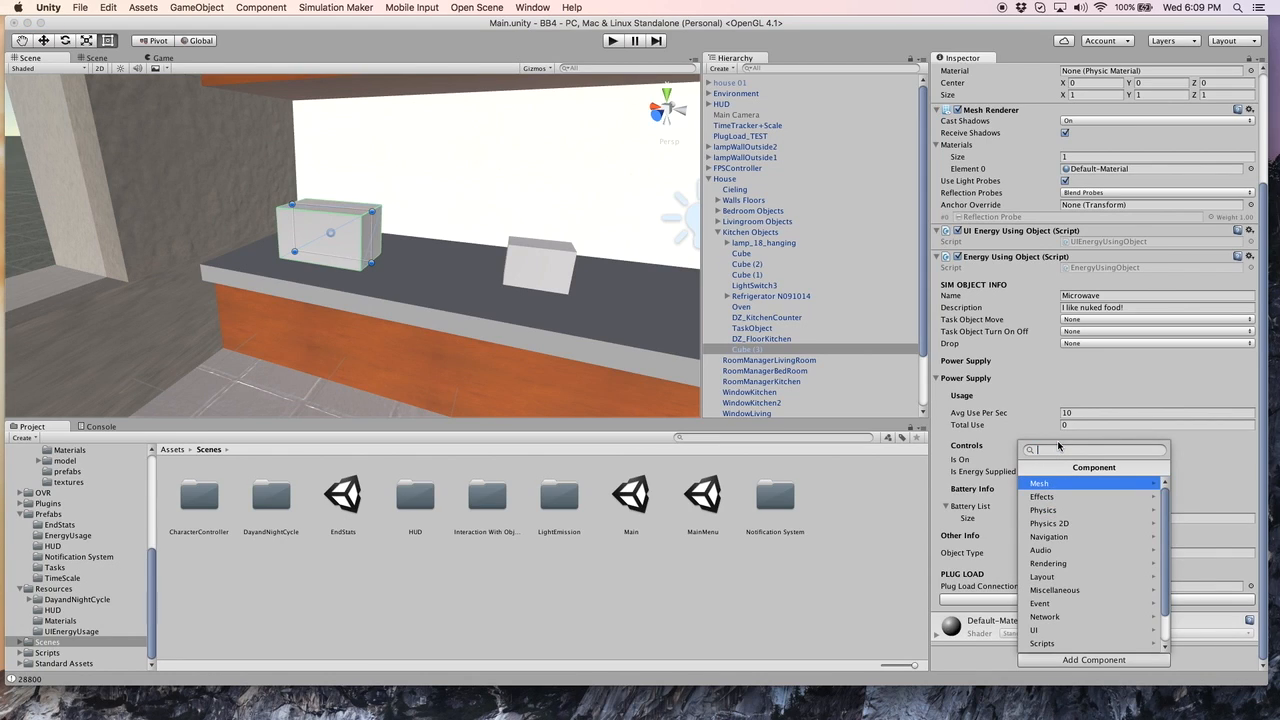
type("inter")
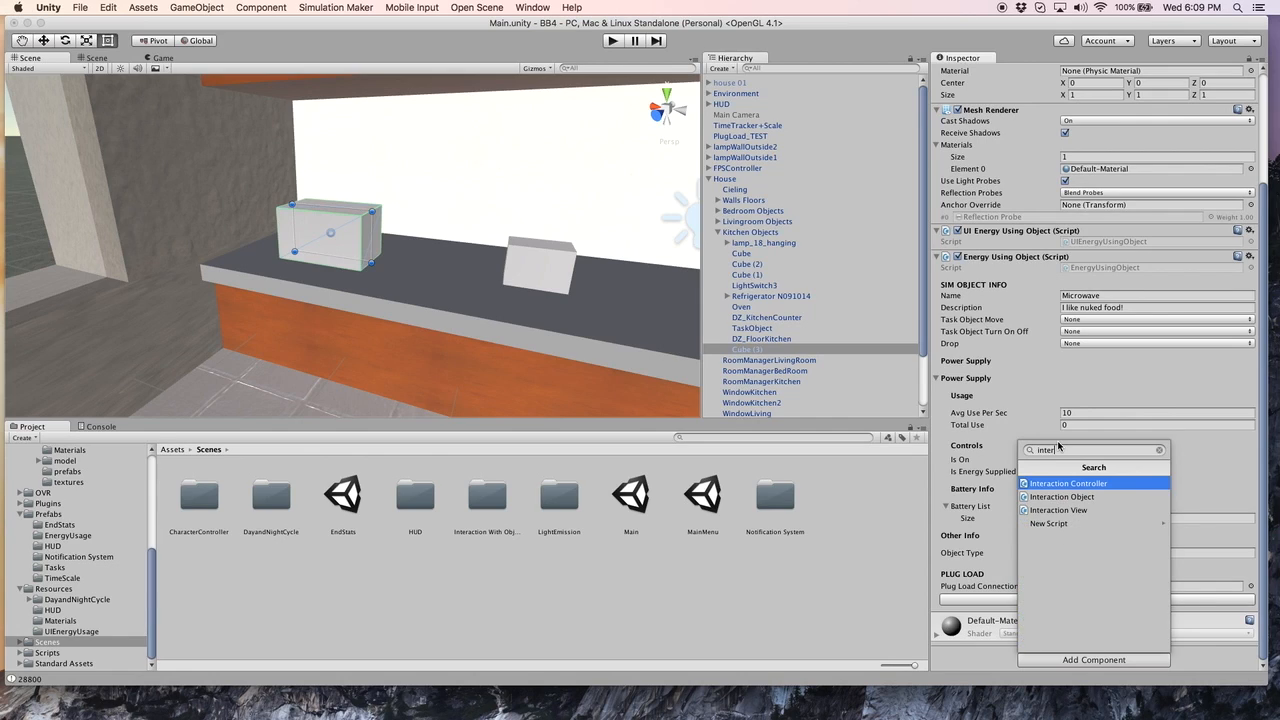
key("Down")
key("Down")
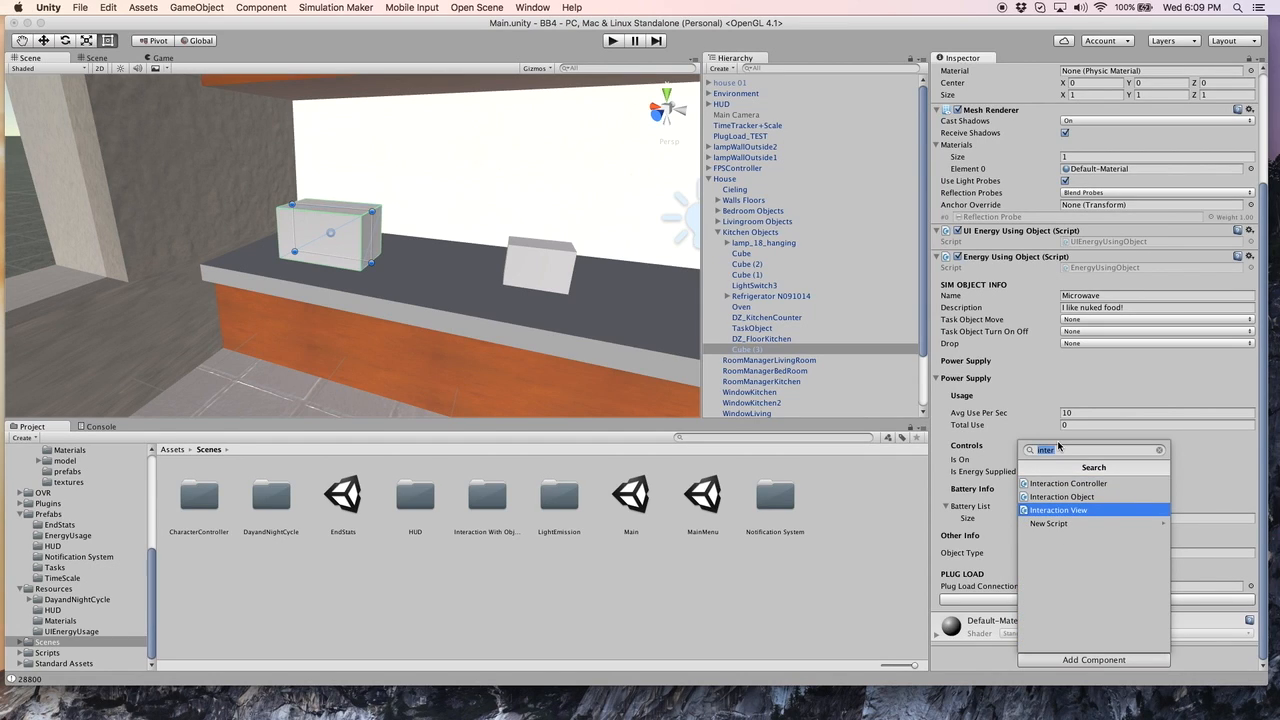
key("Return")
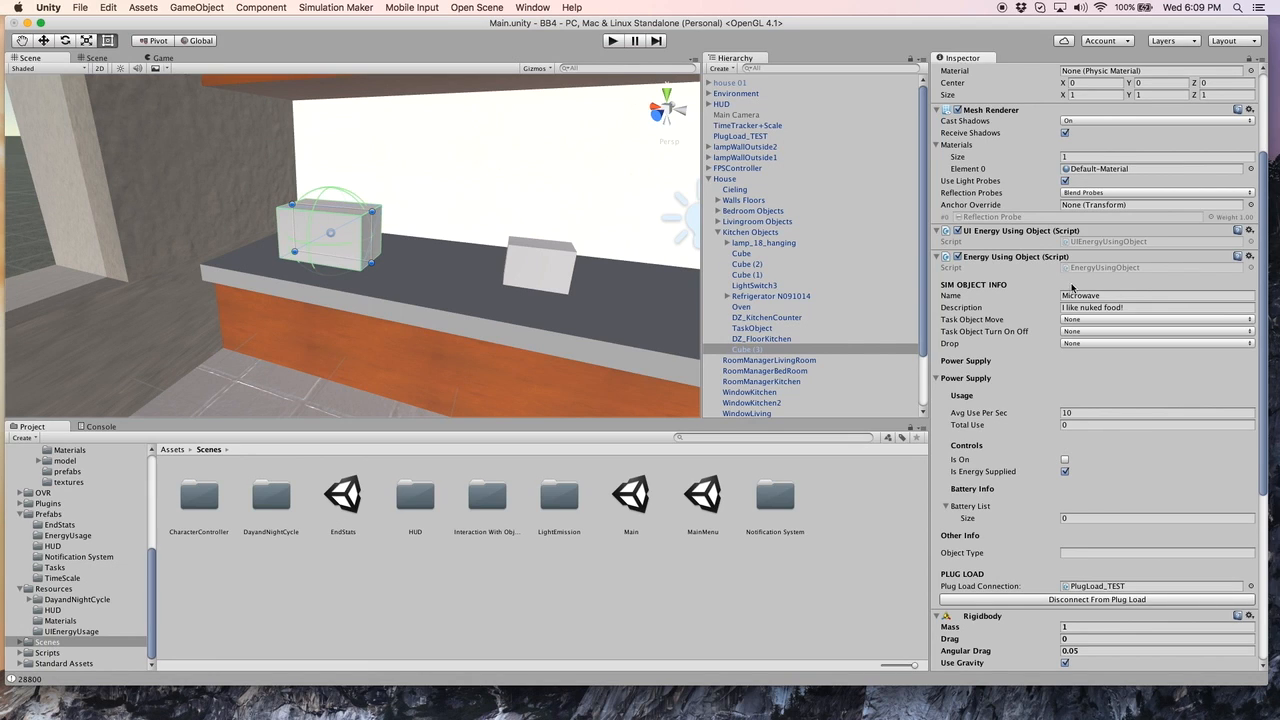
Step: Review the cube's added interaction components and set the Sphere Collider's radius to 1.53
scroll(1072, 287, "down", 8)
scroll(1019, 398, "up", 12)
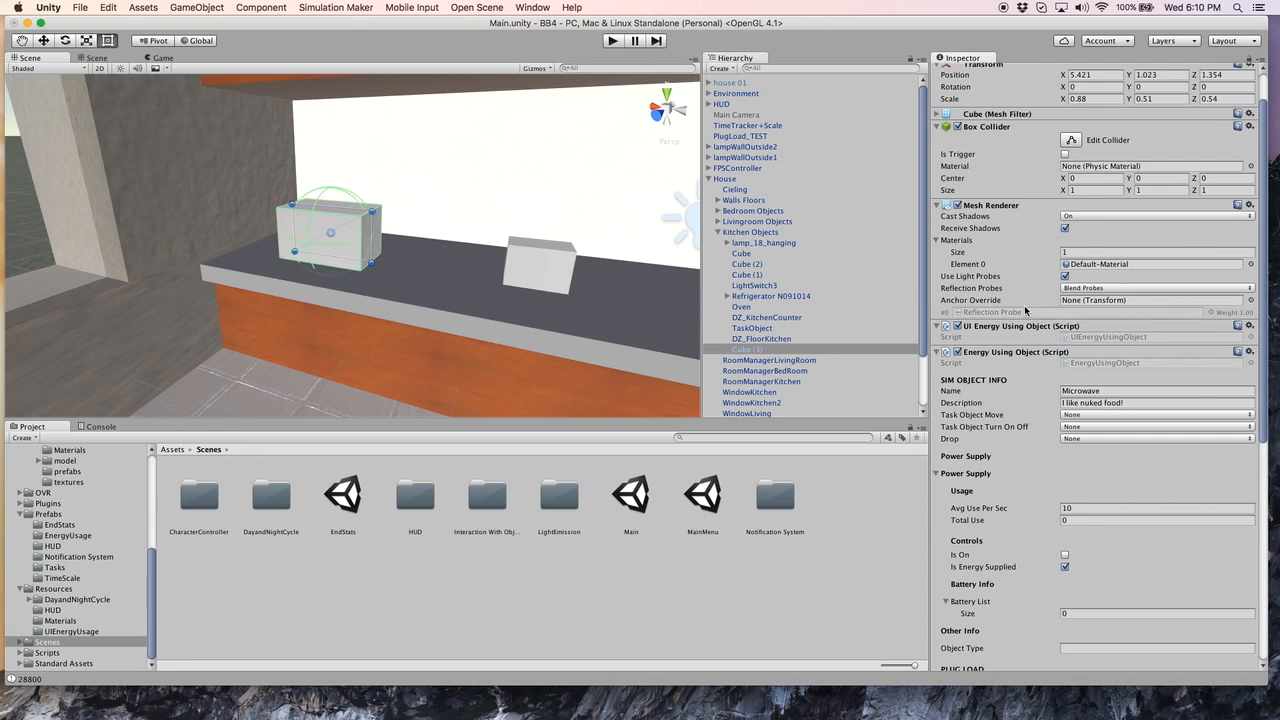
scroll(1025, 311, "down", 10)
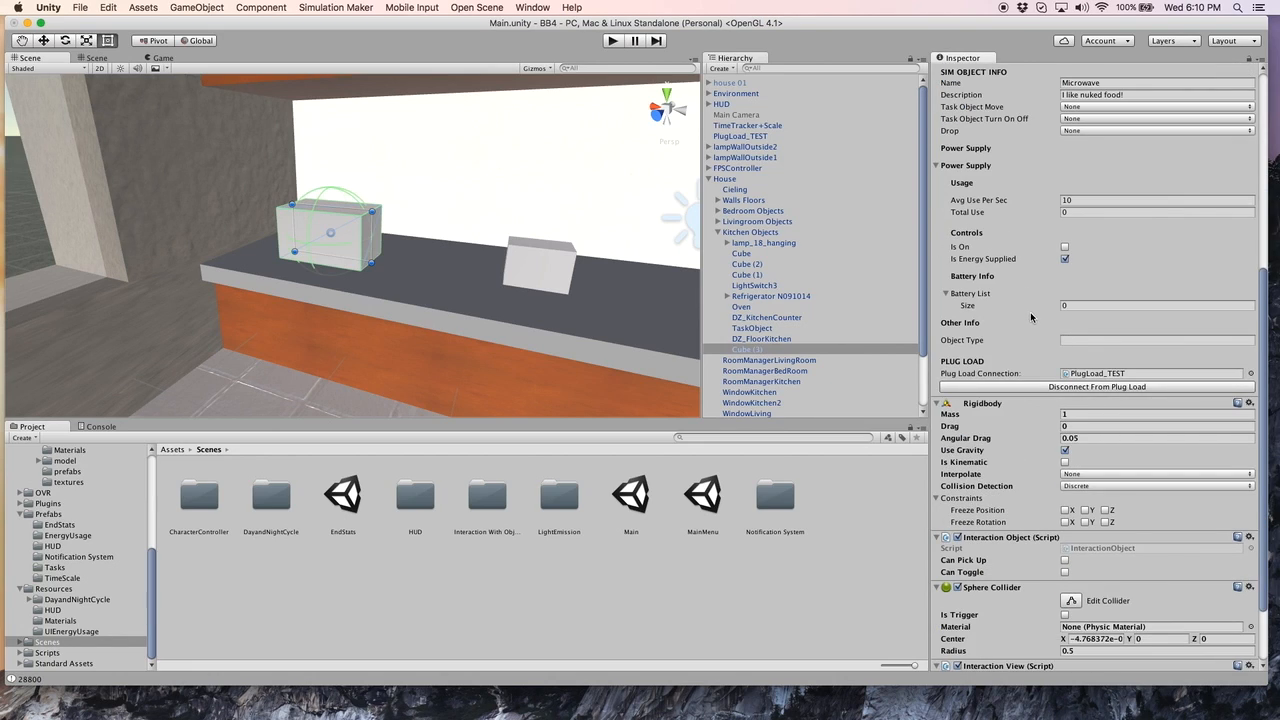
scroll(1031, 318, "down", 3)
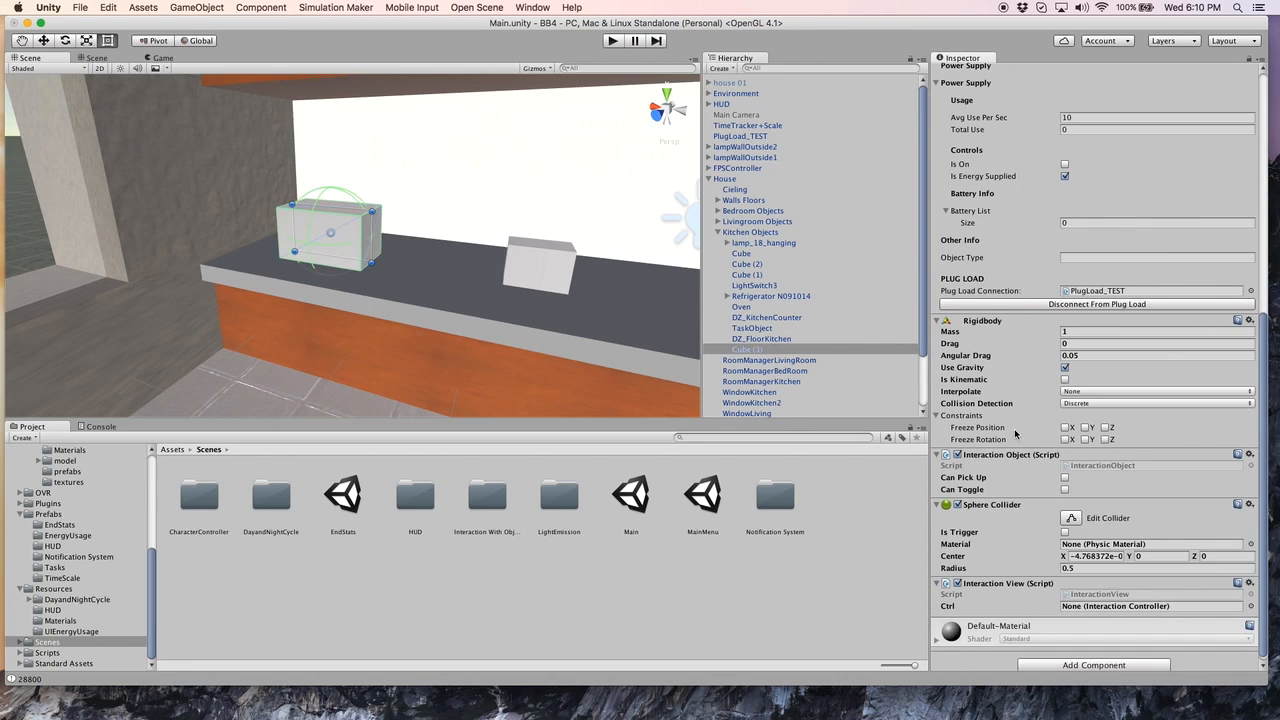
scroll(1015, 432, "down", 1)
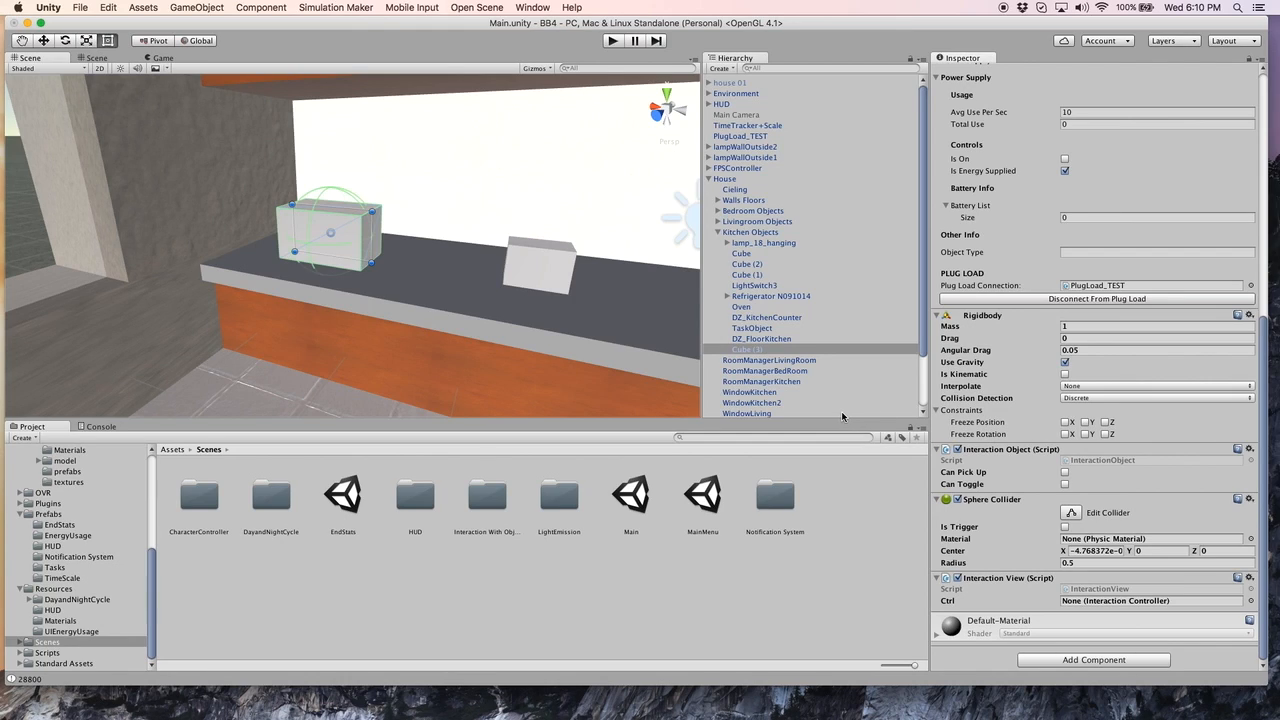
left_click(953, 564)
left_click_drag(953, 564, 982, 562)
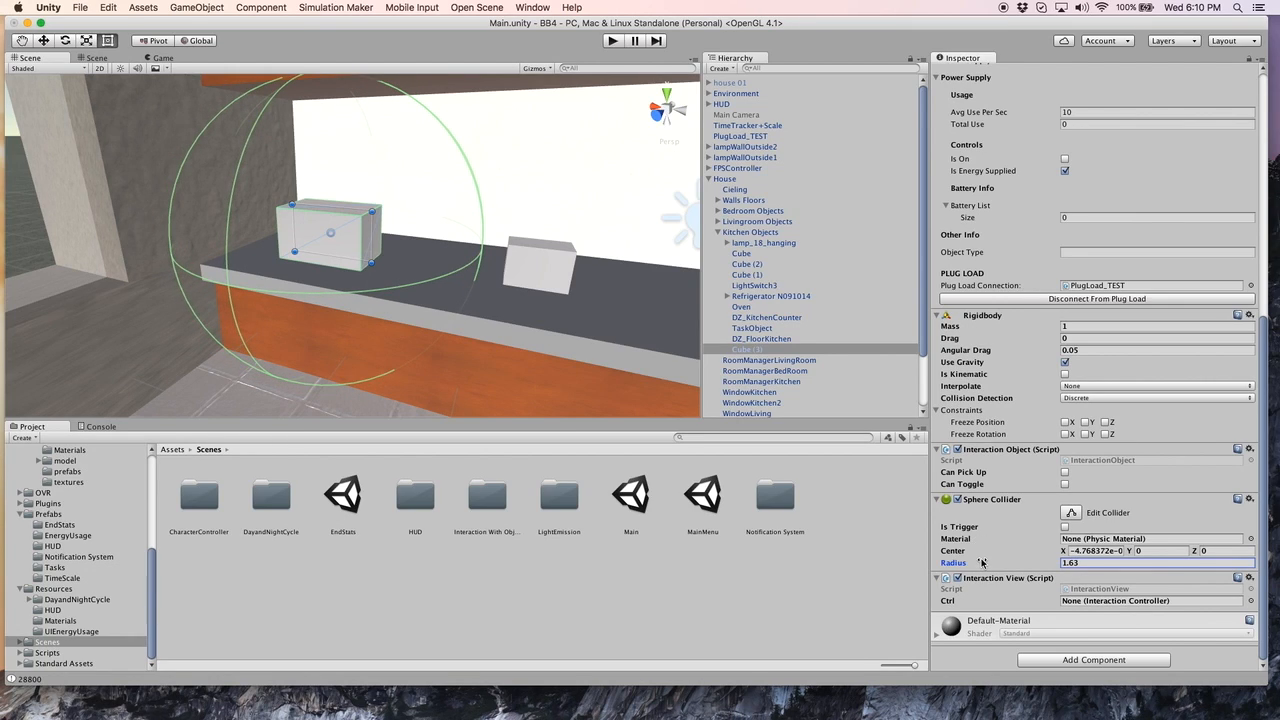
left_click_drag(959, 565, 954, 568)
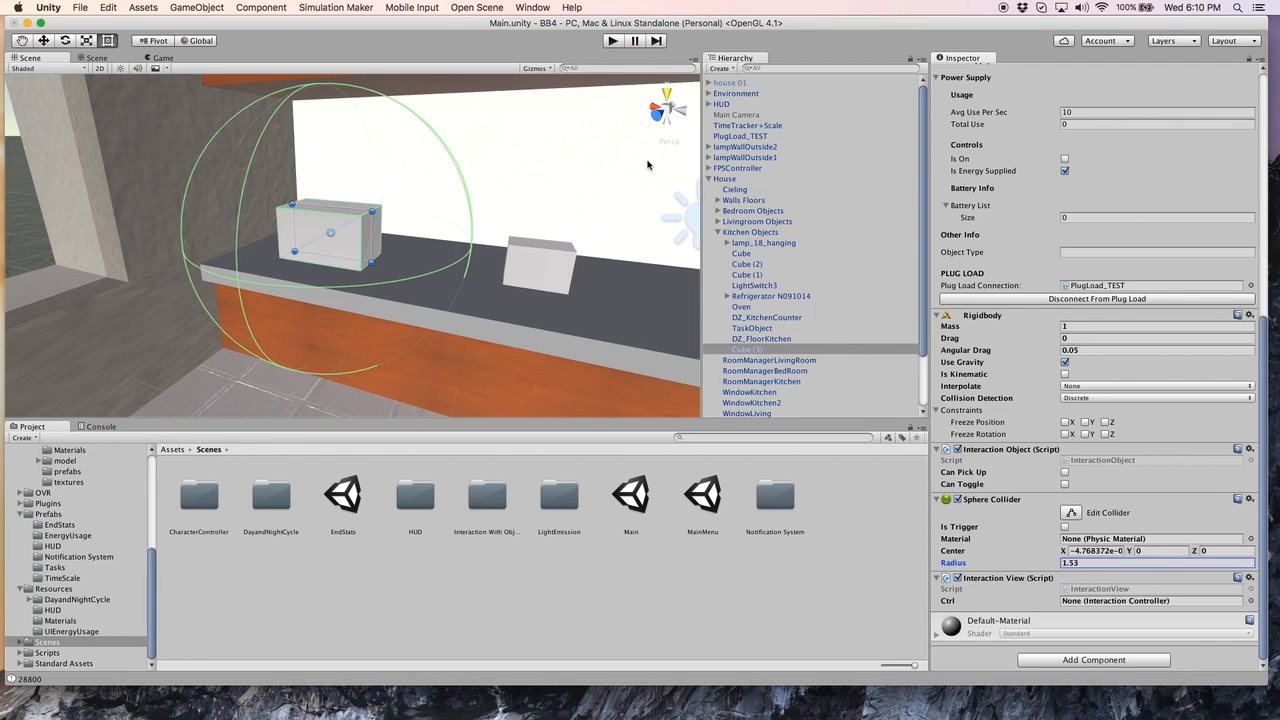
Step: Run the scene to test the microwave with the enlarged collider, and stop it again
left_click(609, 41)
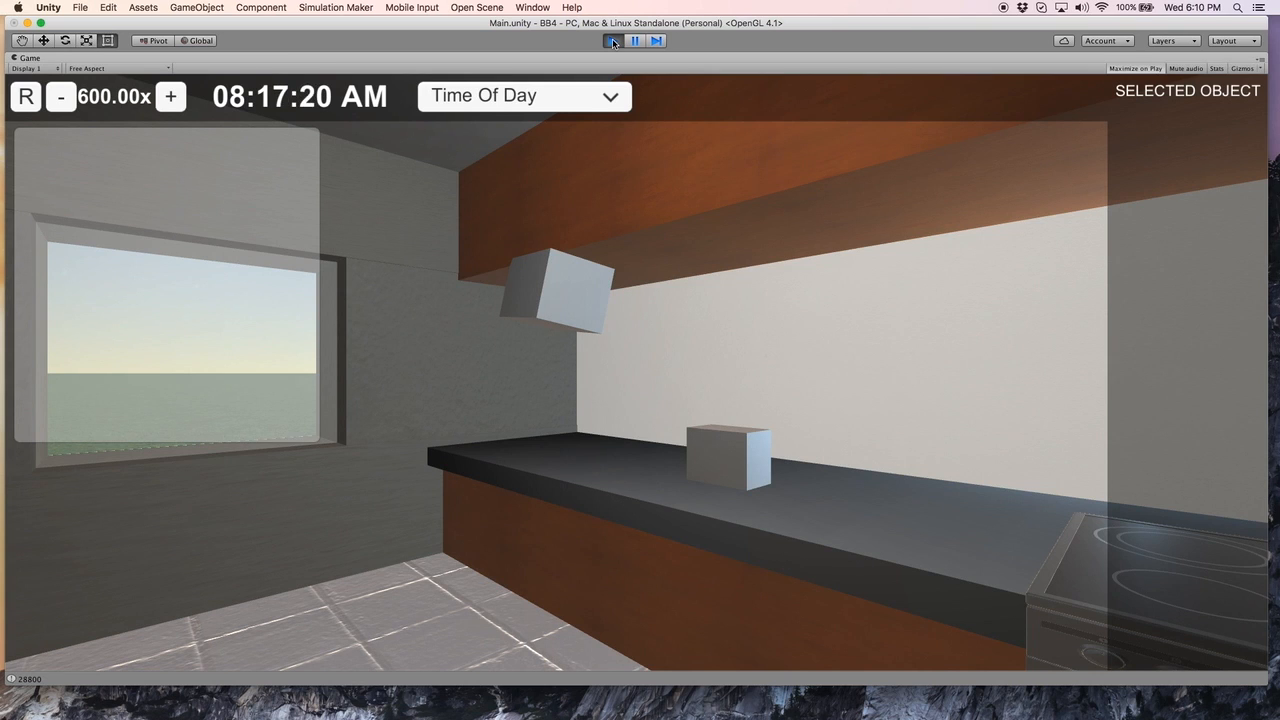
left_click(590, 298)
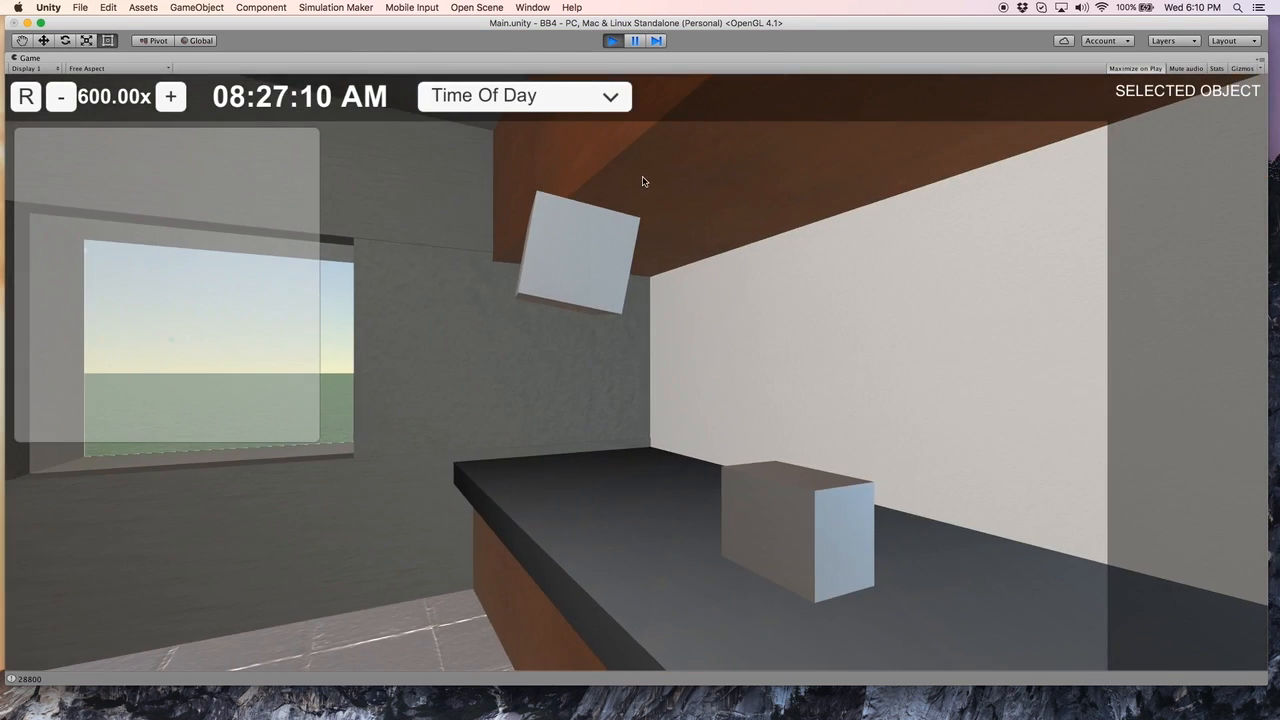
left_click(612, 40)
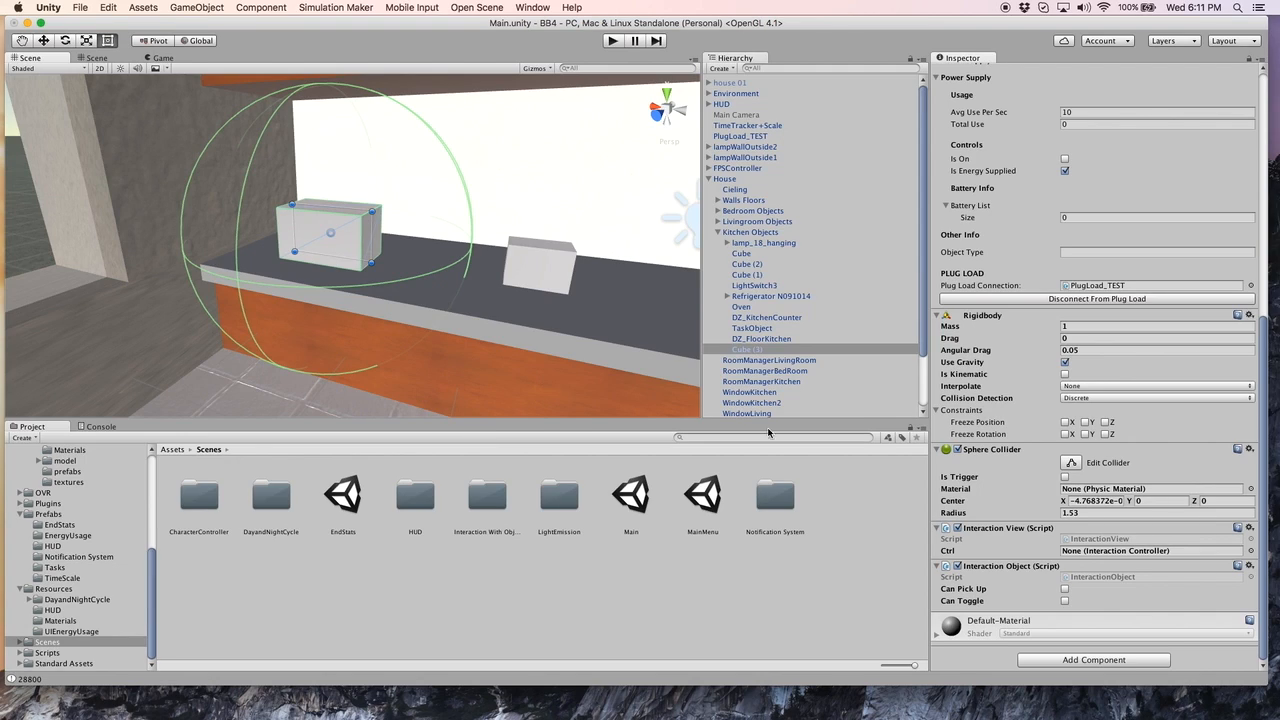
Step: Make the microwave's Sphere Collider a trigger and check the cube's other components
left_click(1065, 478)
scroll(1190, 320, "up", 10)
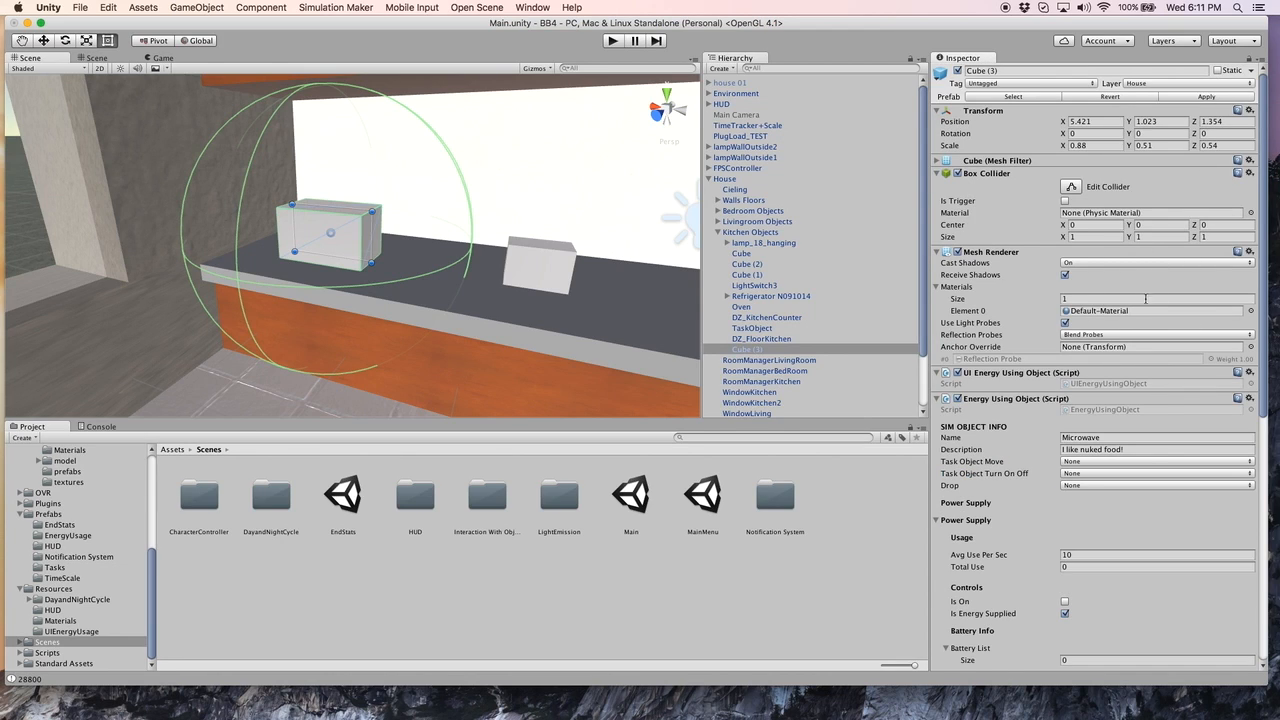
scroll(1152, 260, "down", 10)
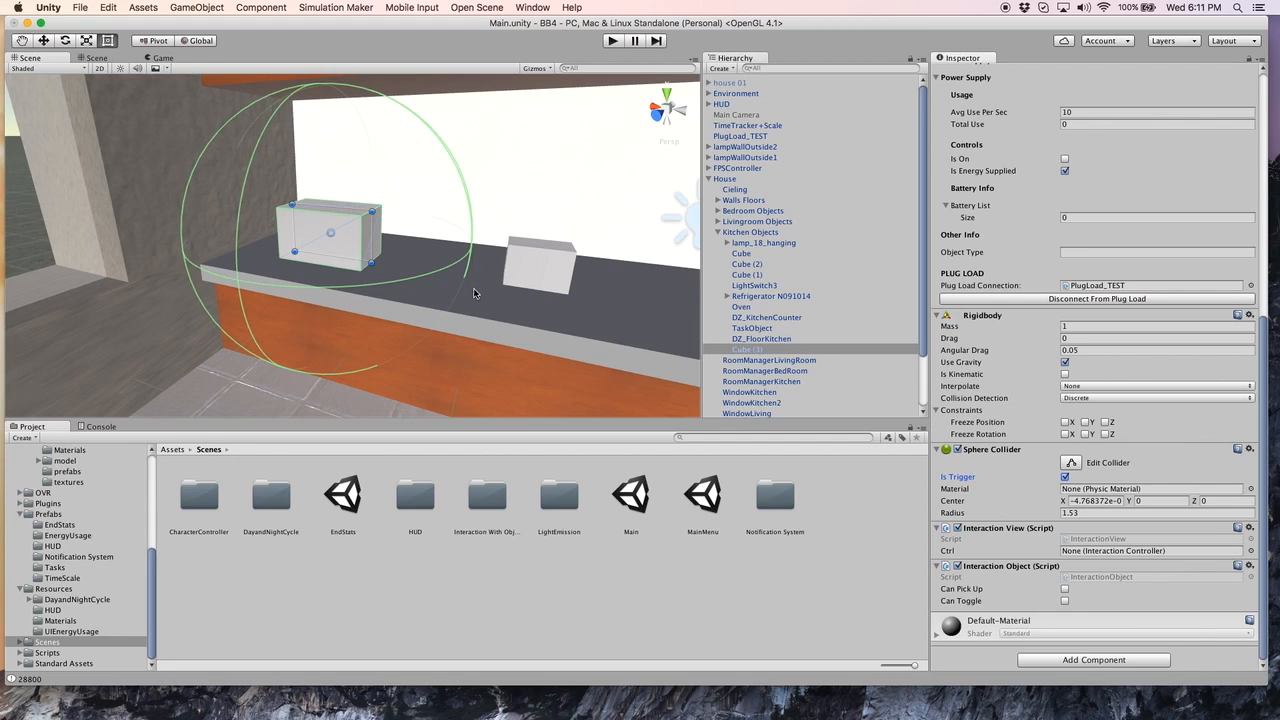
Step: Run the scene again and walk around the microwave on the counter to test how it behaves as a trigger
left_click(612, 42)
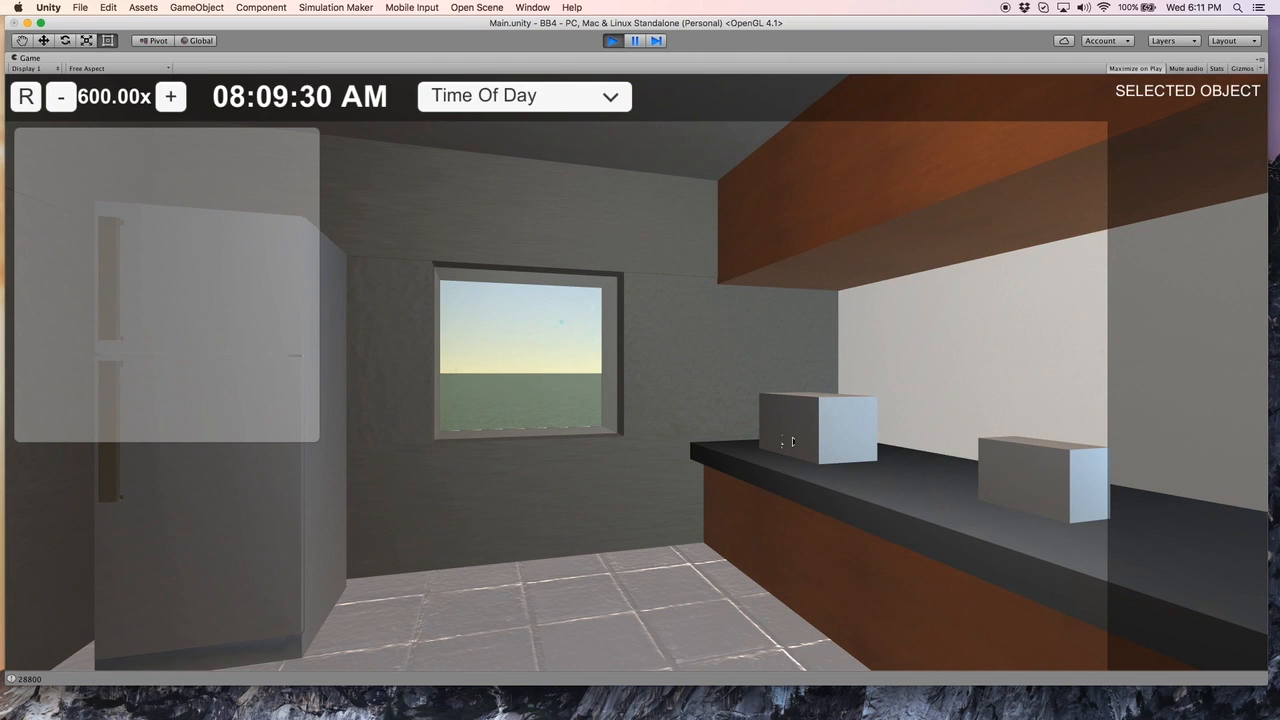
key("w")
key("d")
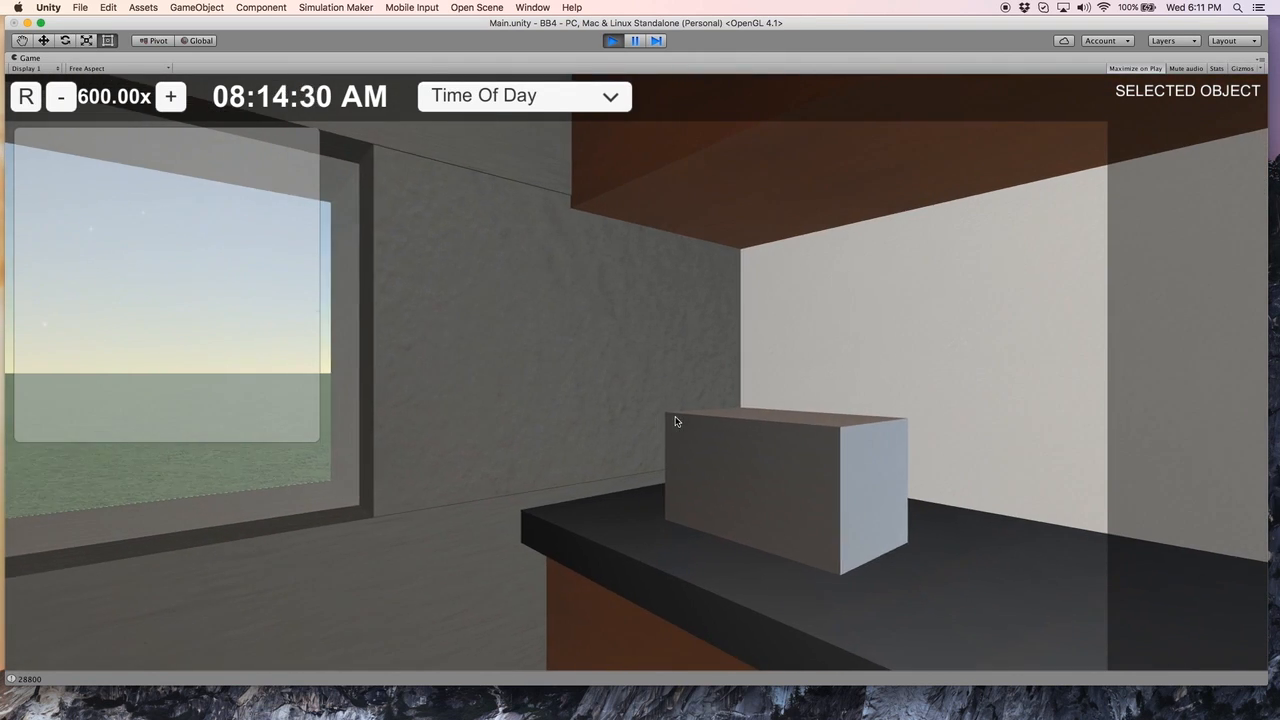
key("d")
key("d")
key("d")
key("d")
key("w")
key("a")
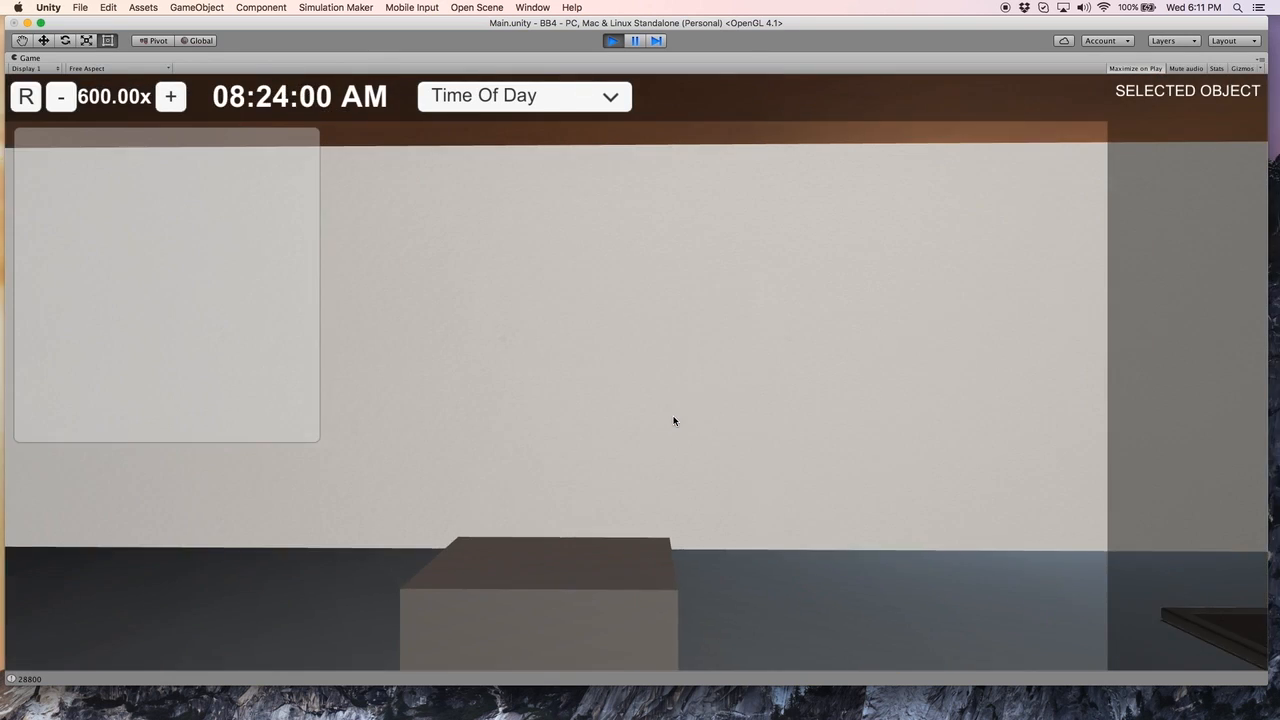
key("a")
key("w")
key("d")
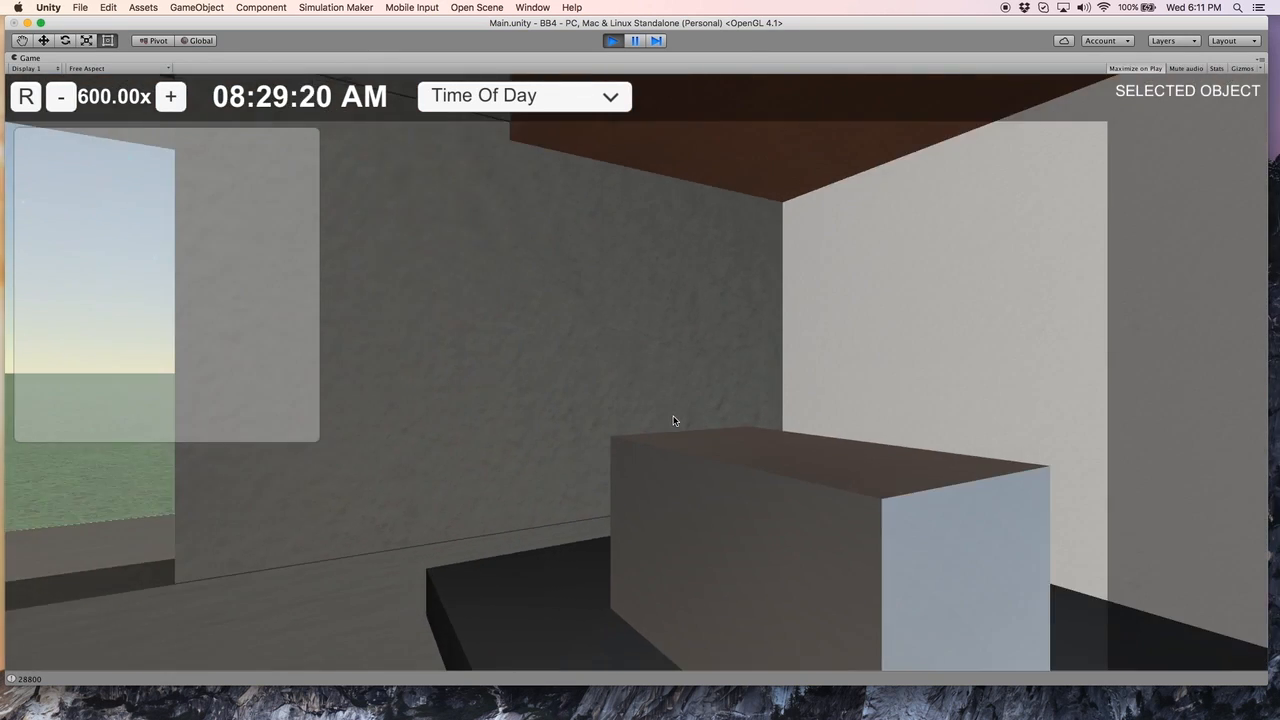
Step: Pick up the microwave from the kitchen counter and carry it into the living room
key("d")
key("e")
key("s")
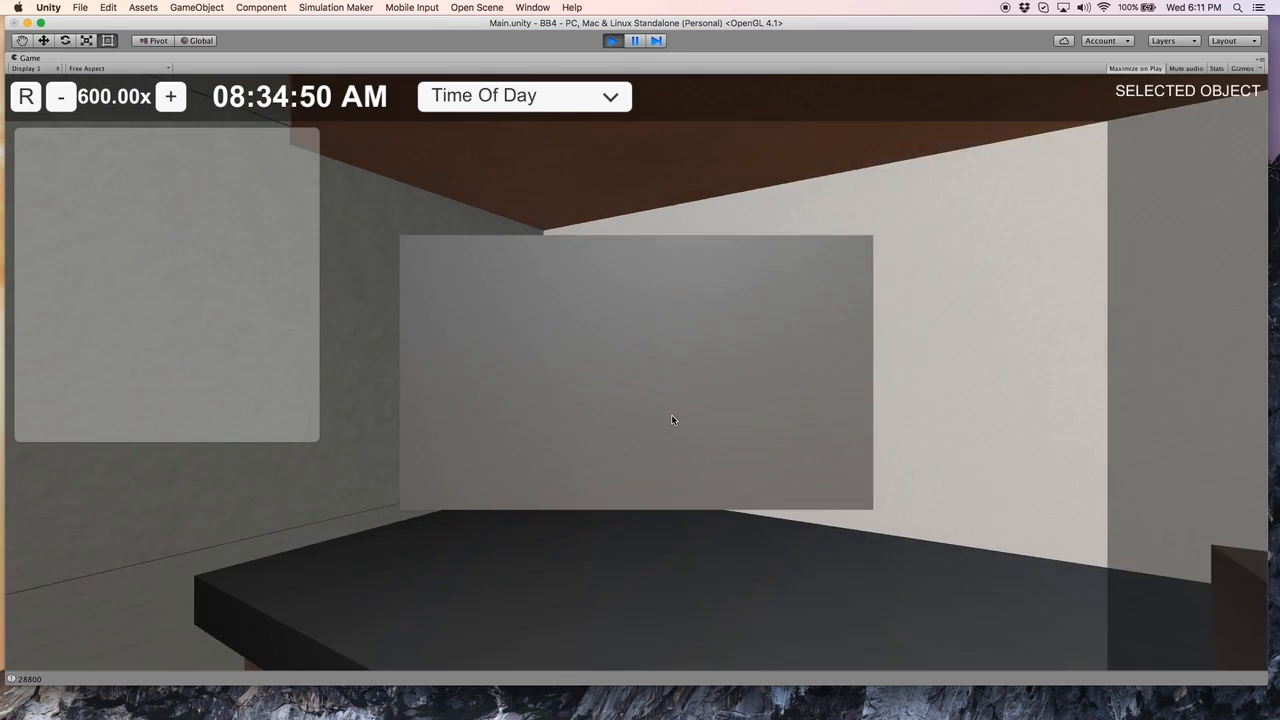
key("s")
key("d")
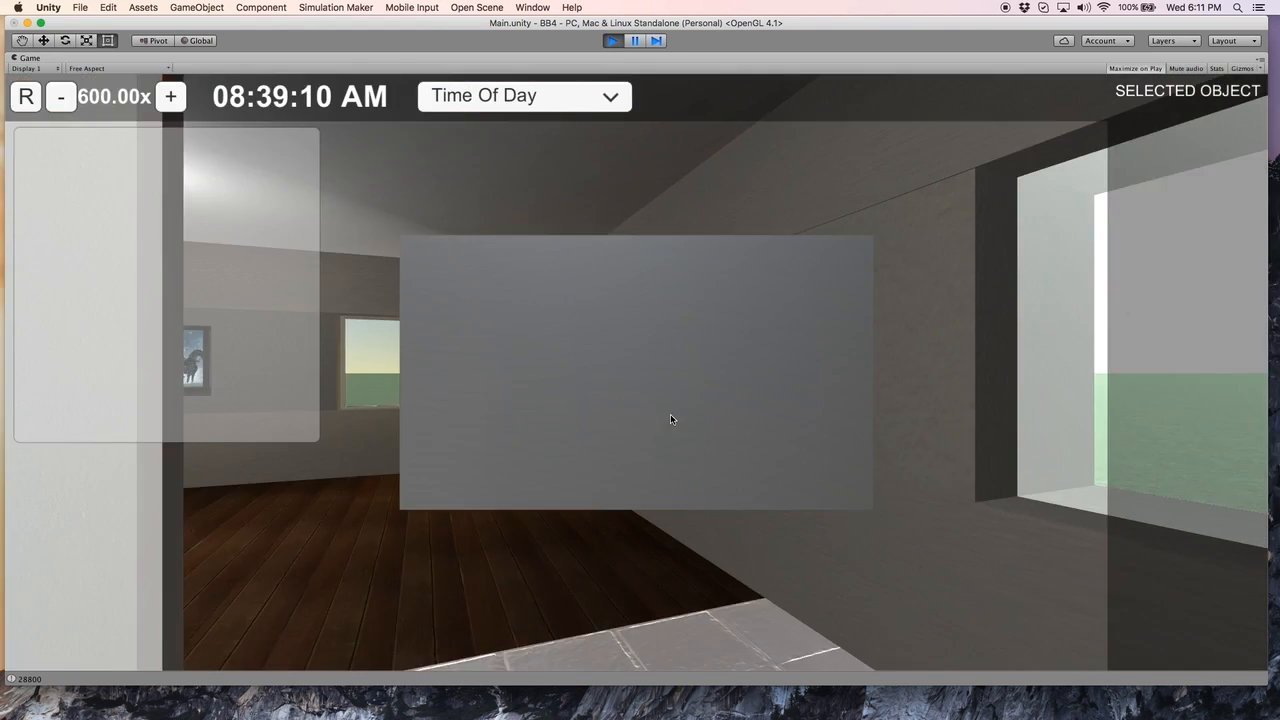
key("w")
key("a")
key("e")
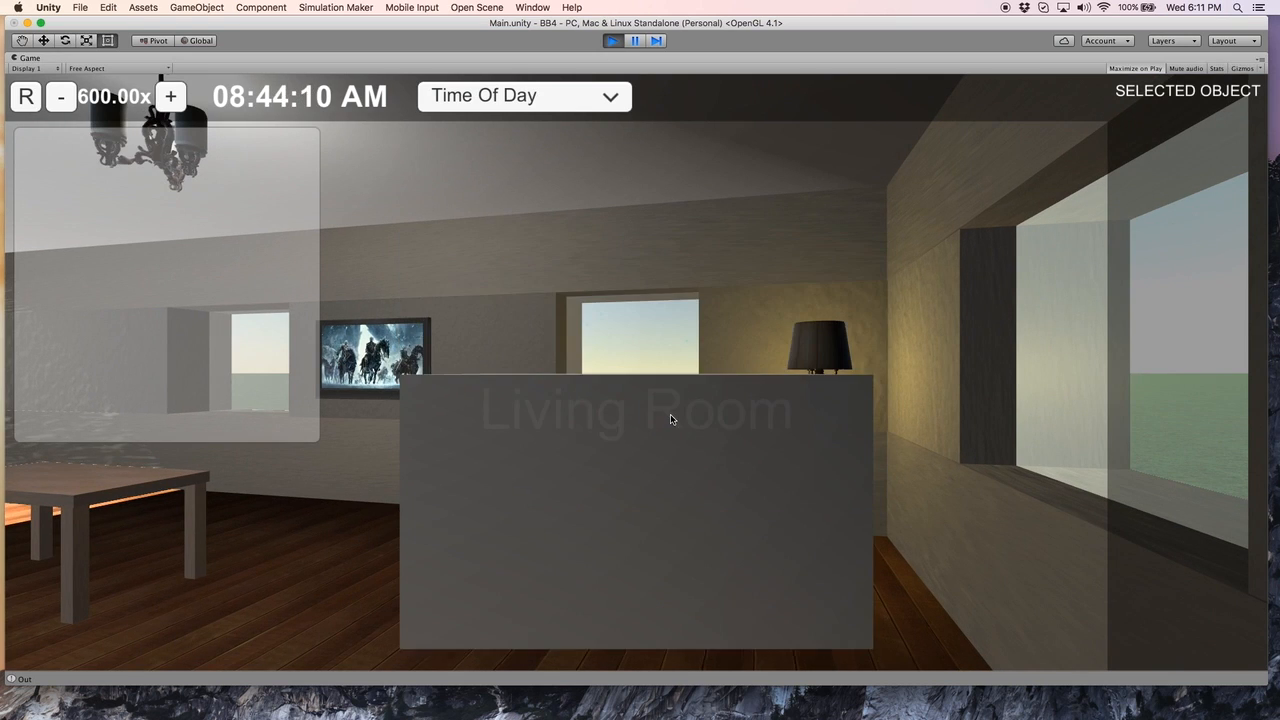
Step: Return to the kitchen, pick up the smaller cube and carry it into the living room to test it too
key("s")
key("a")
key("w")
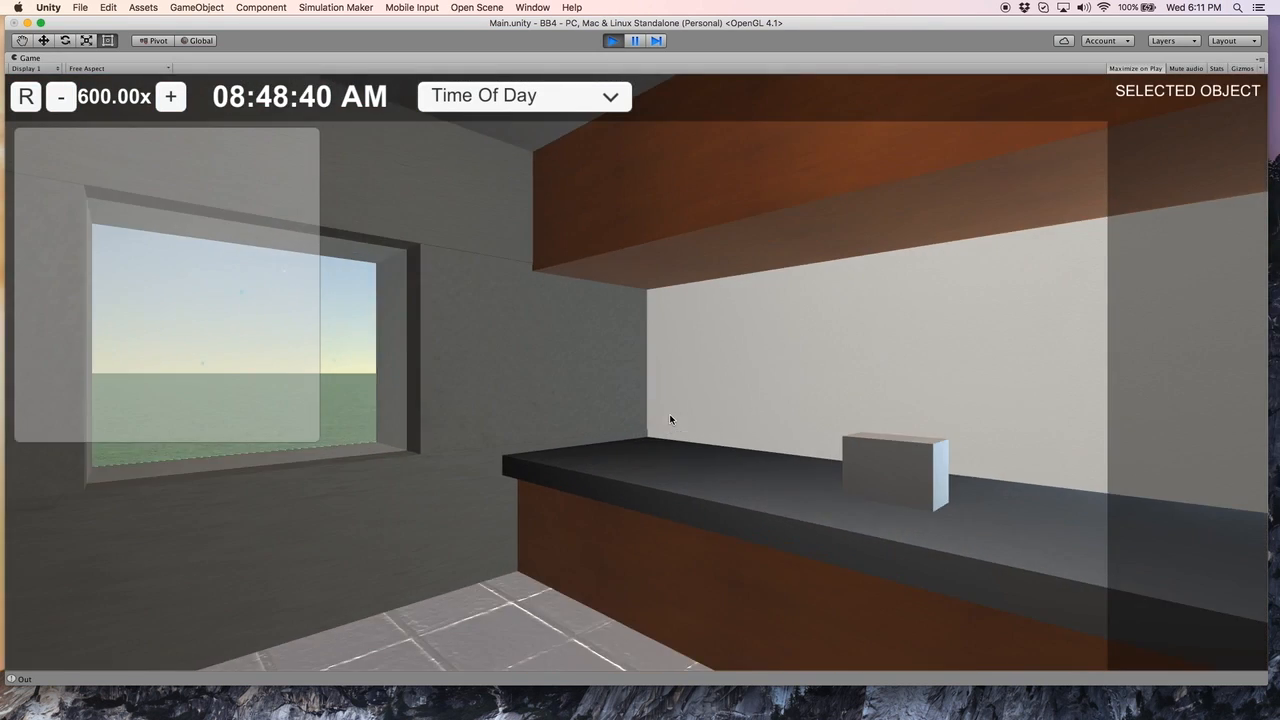
key("w")
key("d")
key("s")
key("w")
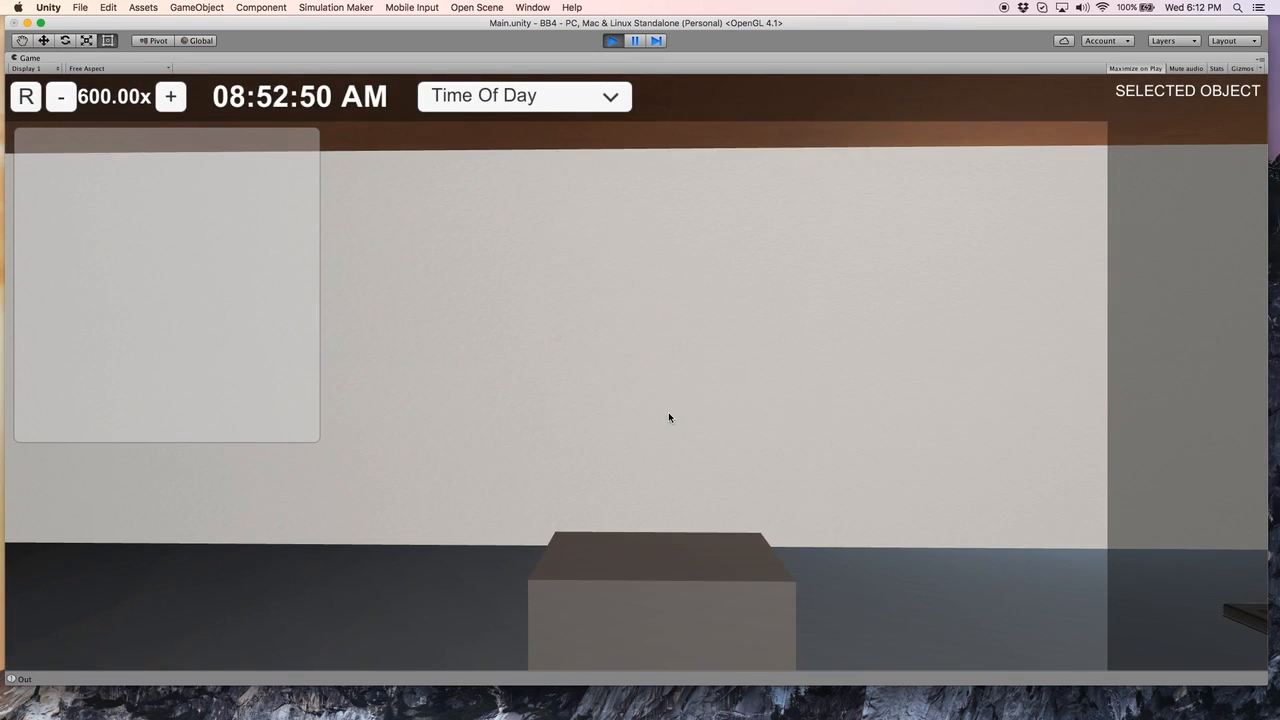
key("e")
key("s")
key("d")
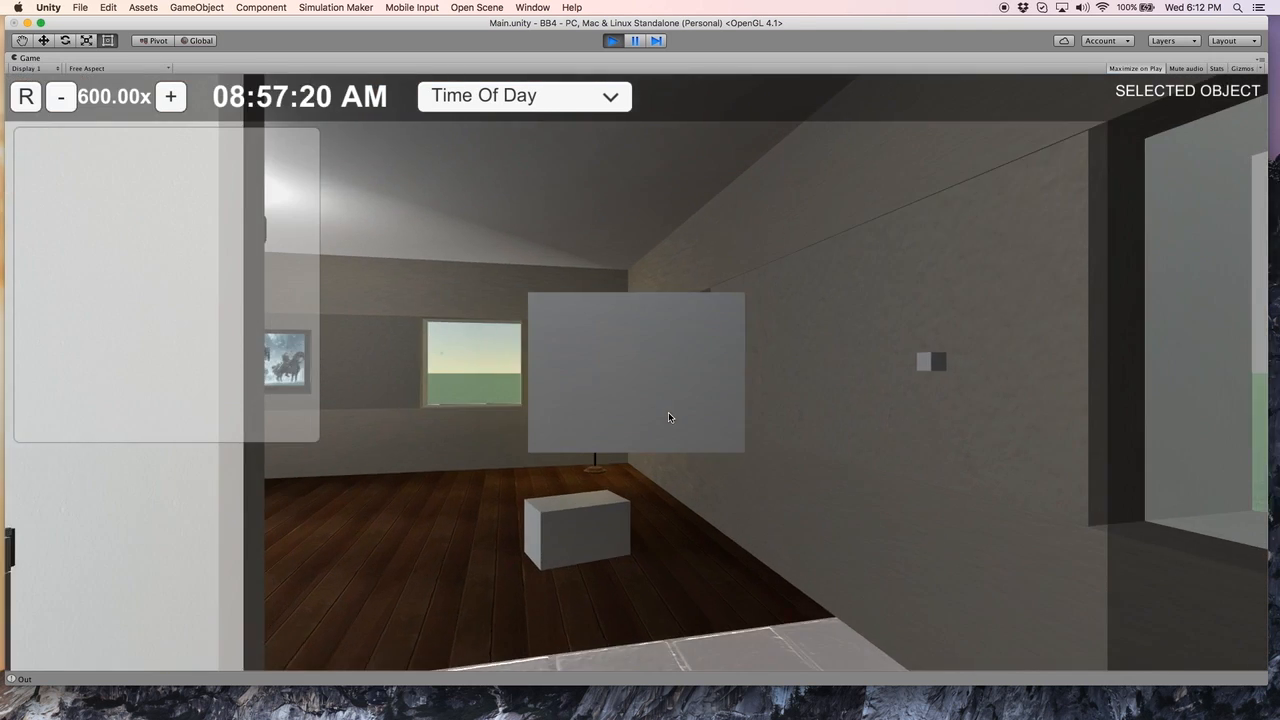
key("w")
key("a")
left_click(670, 417)
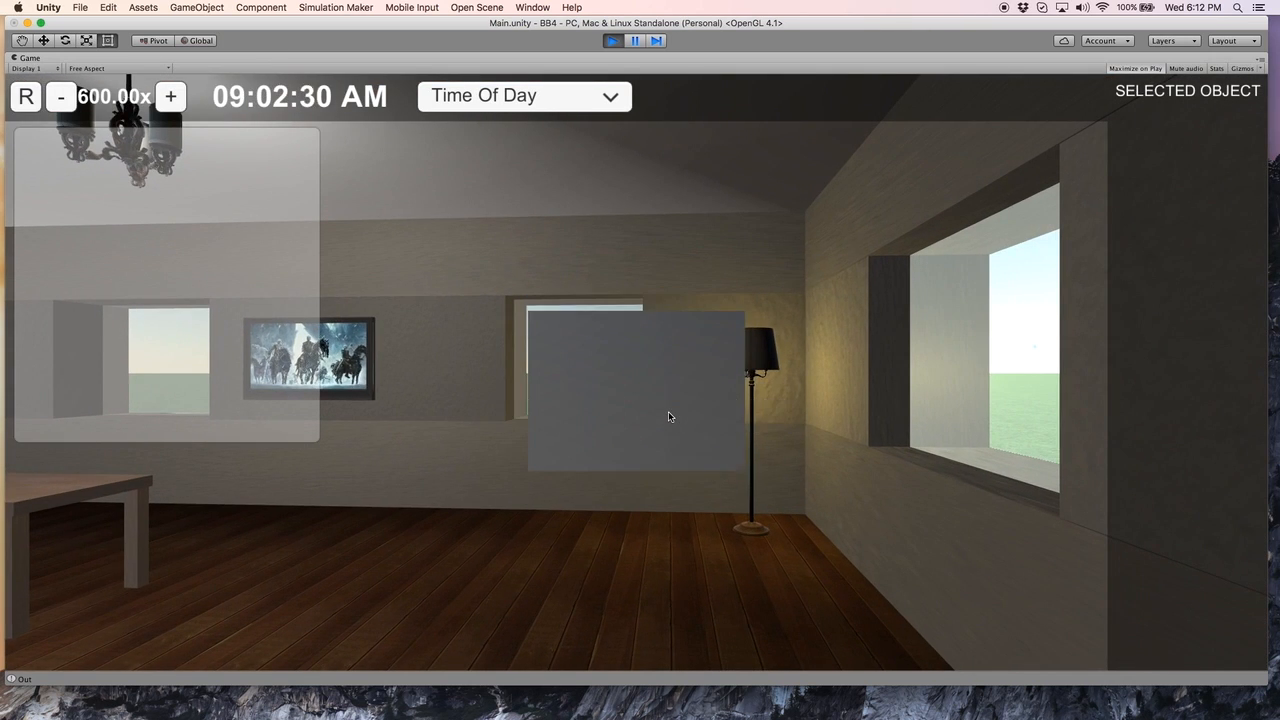
Step: Walk around the living room and kitchen to check the moved objects, and stop the running scene
key("s")
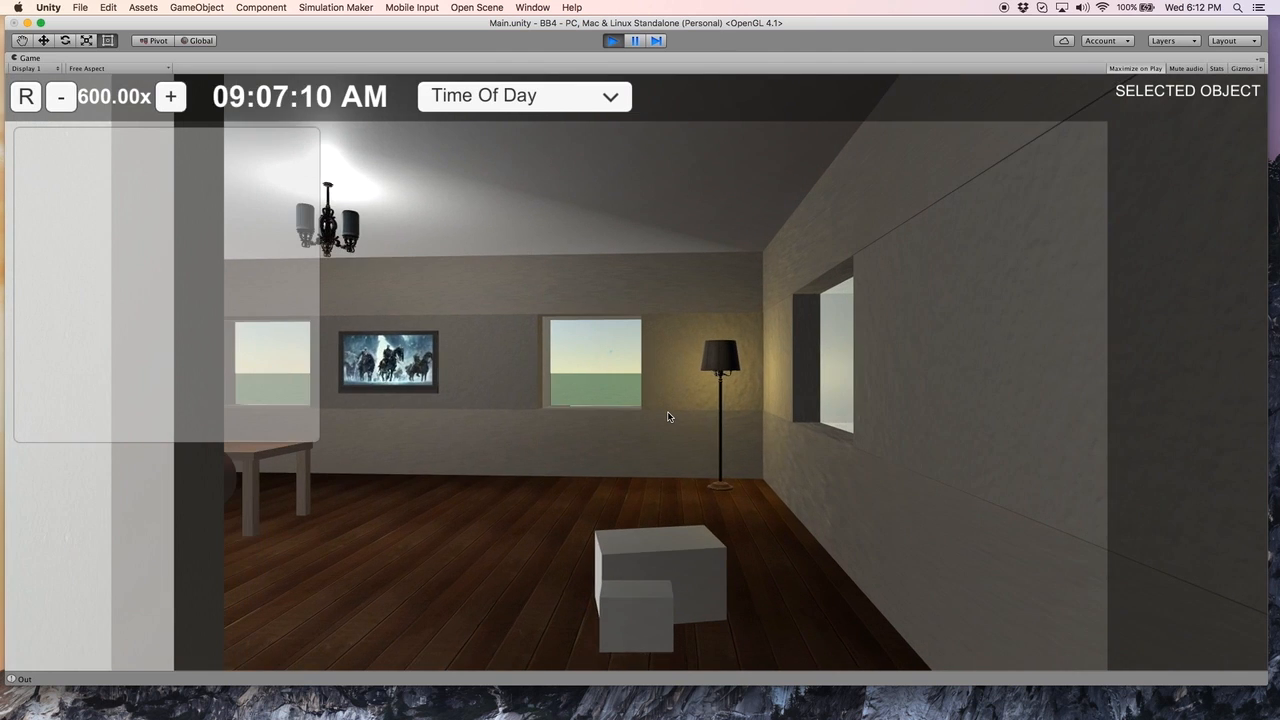
key("w")
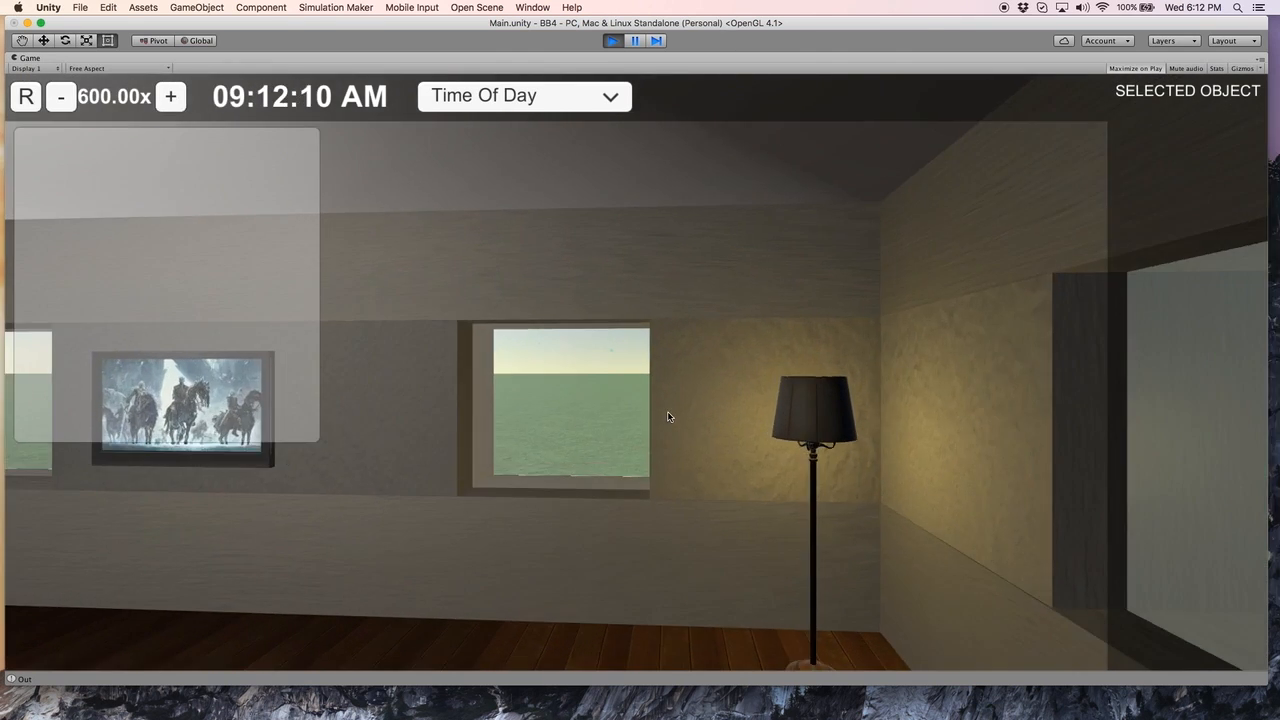
key("s")
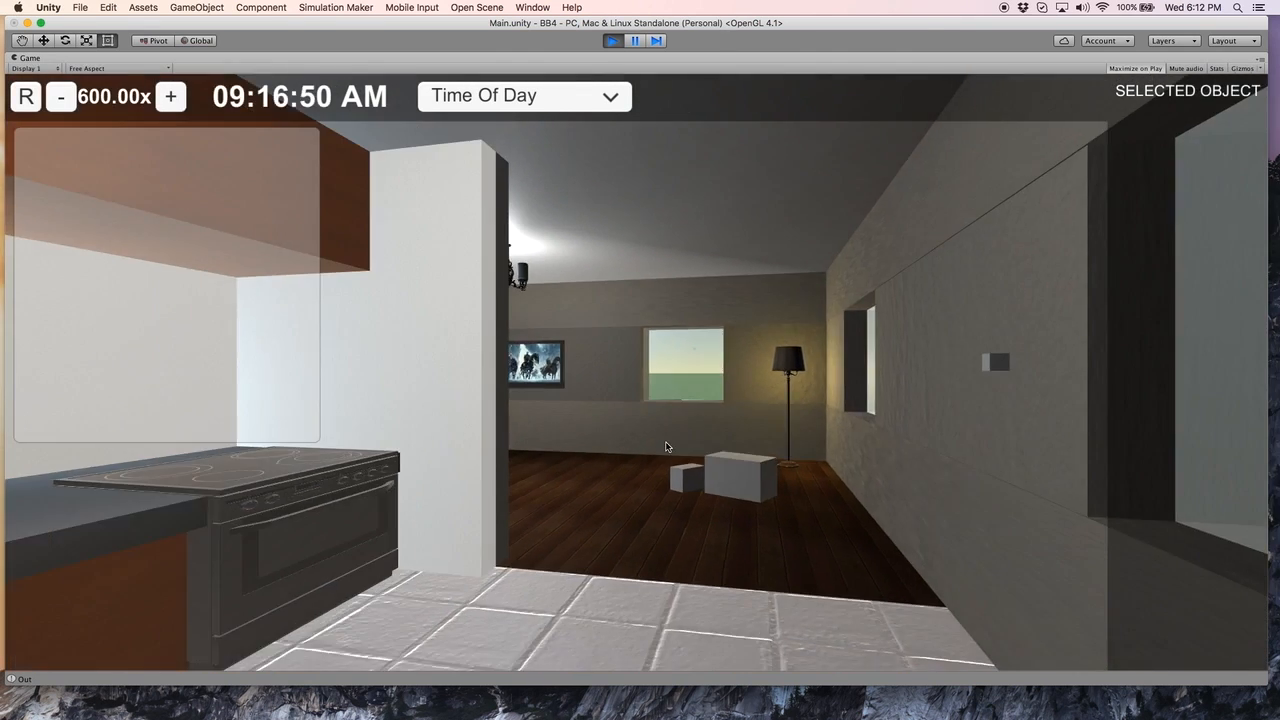
key("a")
key("d")
key("d")
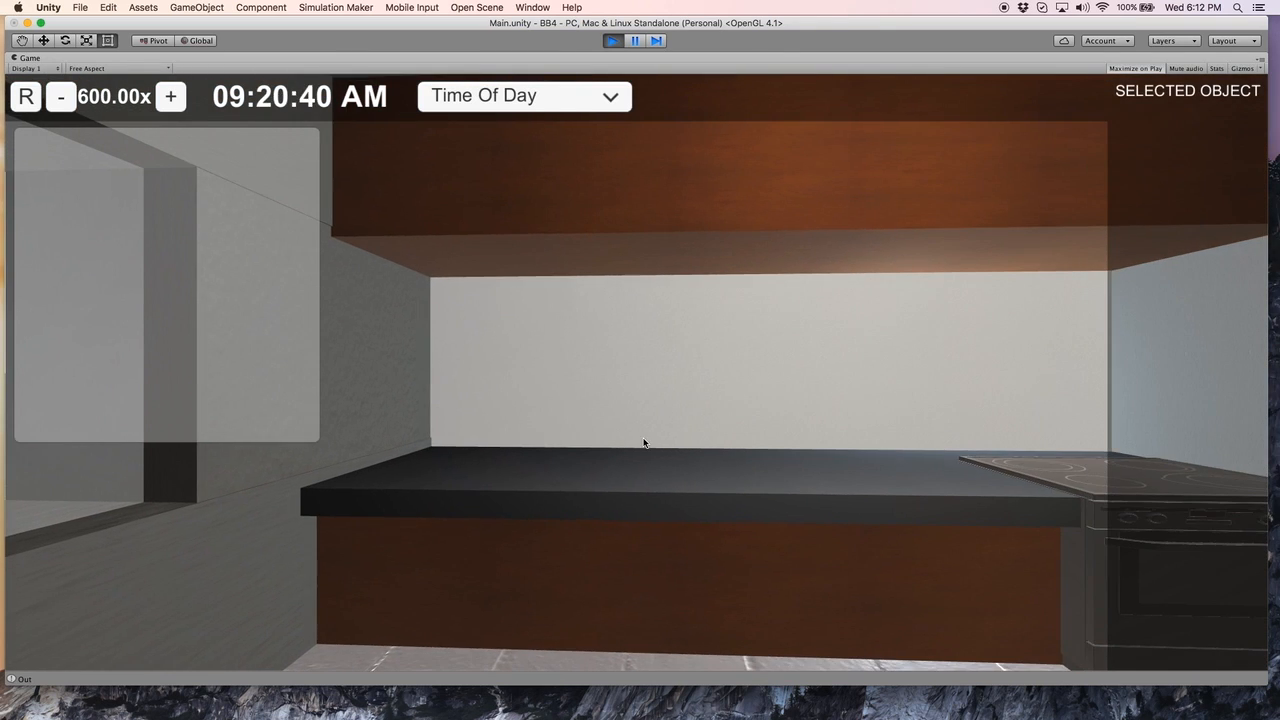
key("d")
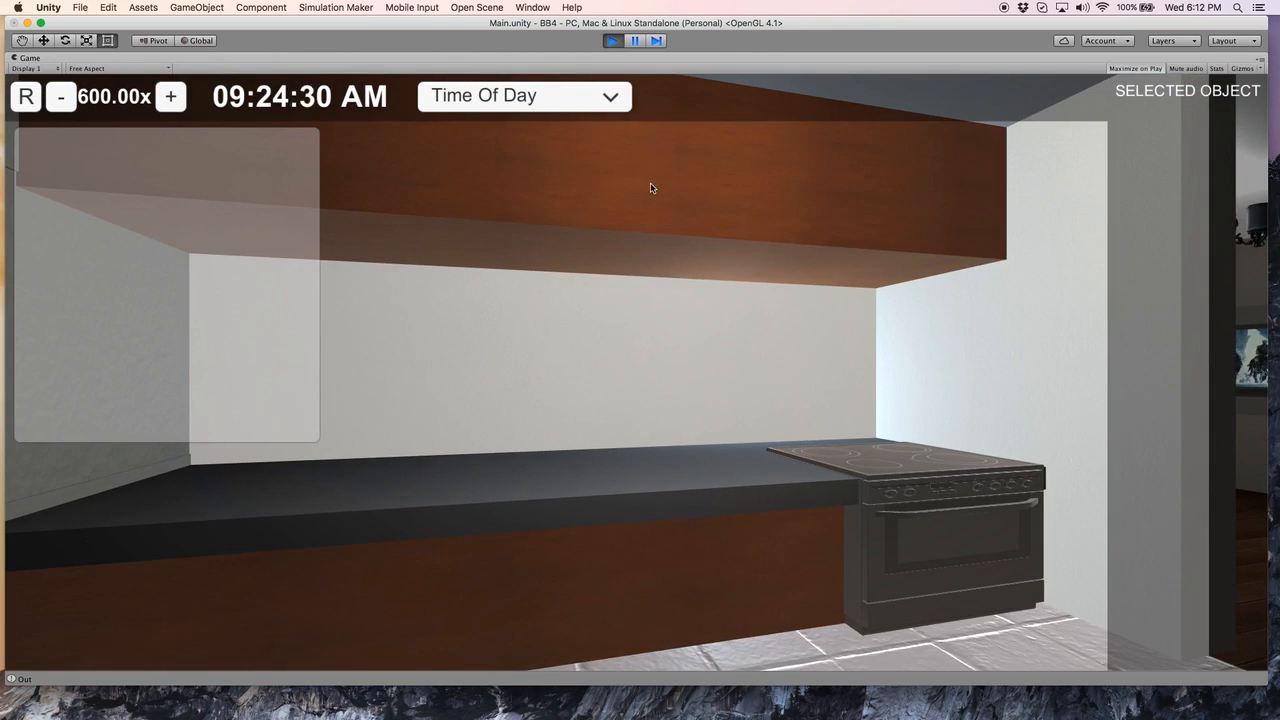
left_click(614, 40)
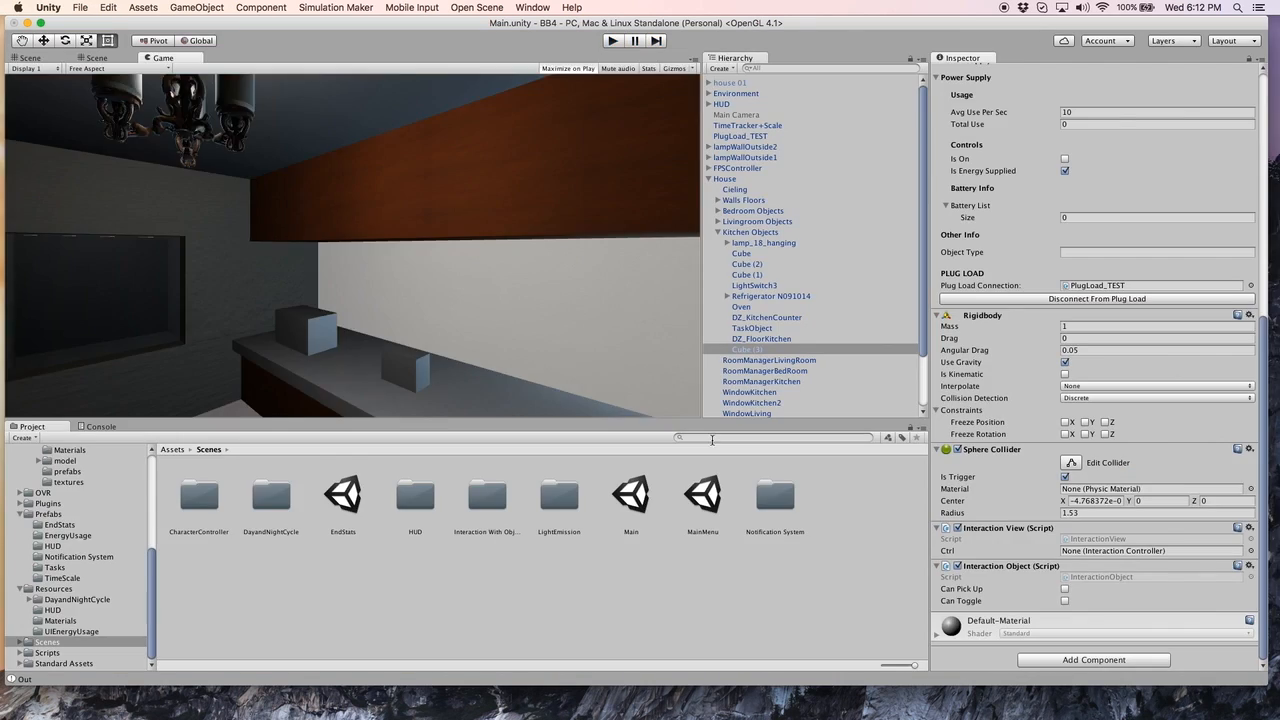
scroll(1120, 298, "up", 8)
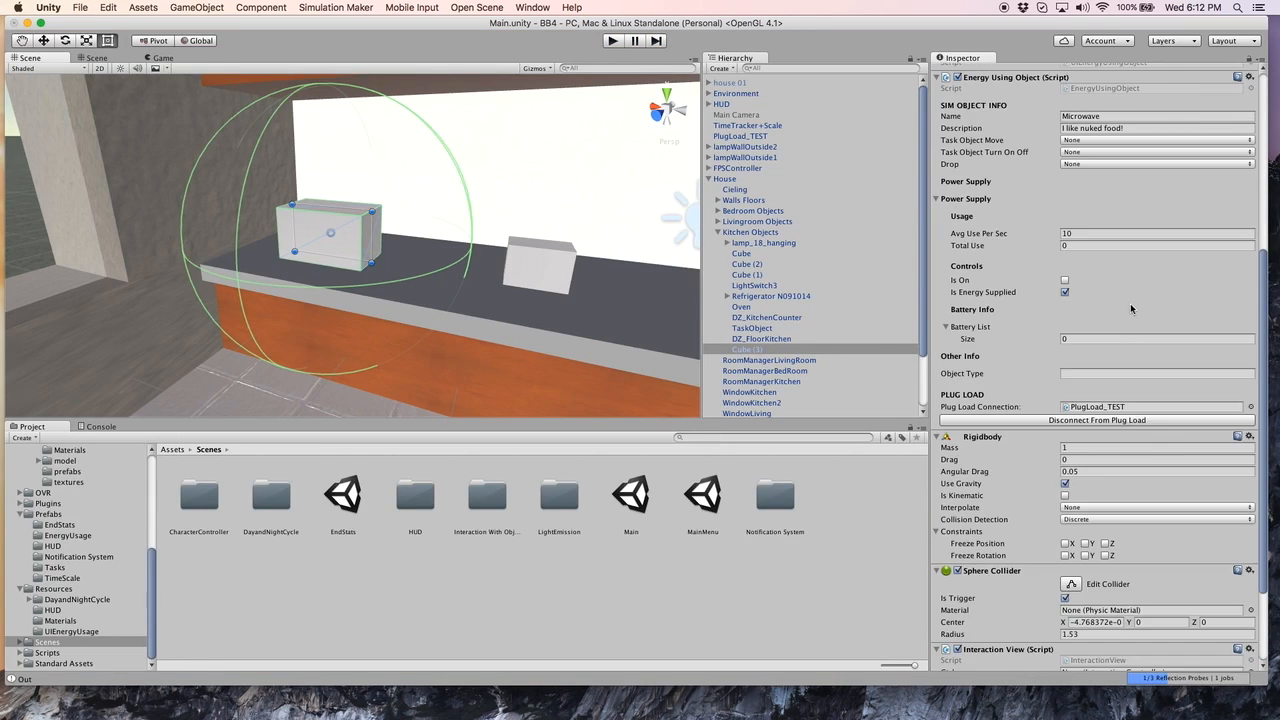
scroll(1130, 290, "down", 3)
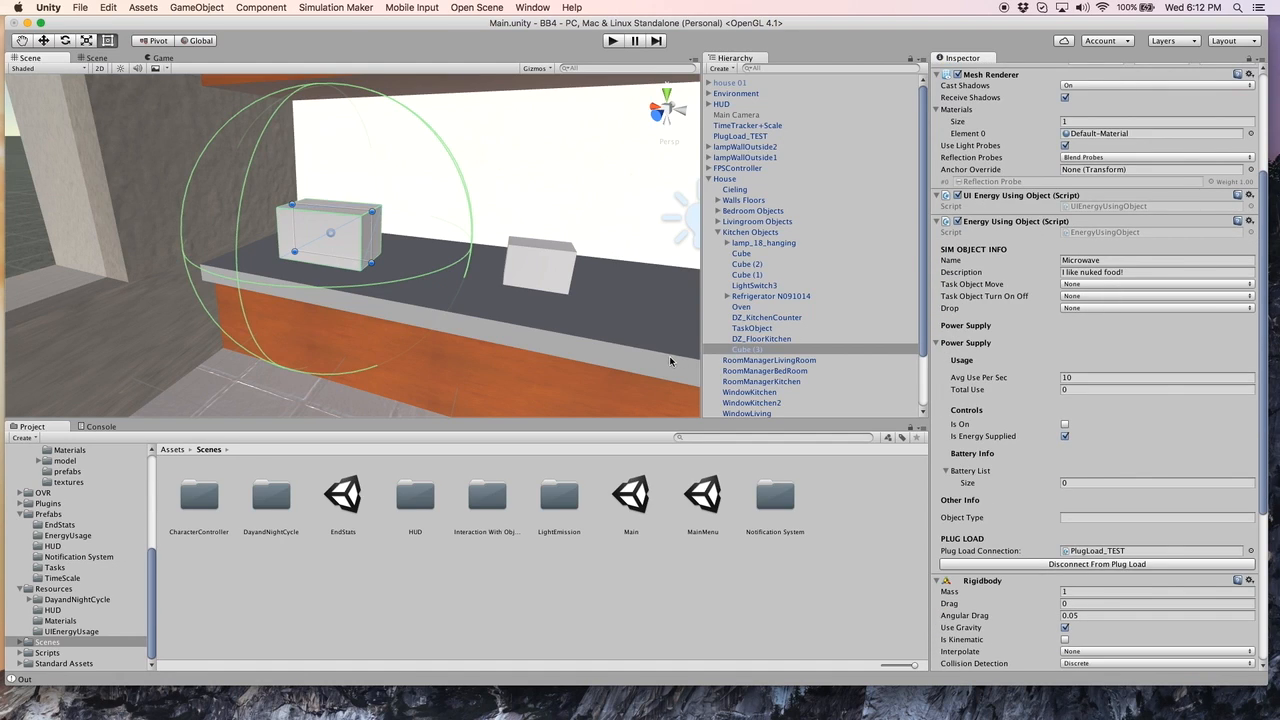
right_click_drag(386, 333, 270, 294)
right_click_drag(243, 311, 438, 310)
scroll(290, 218, "up", 10)
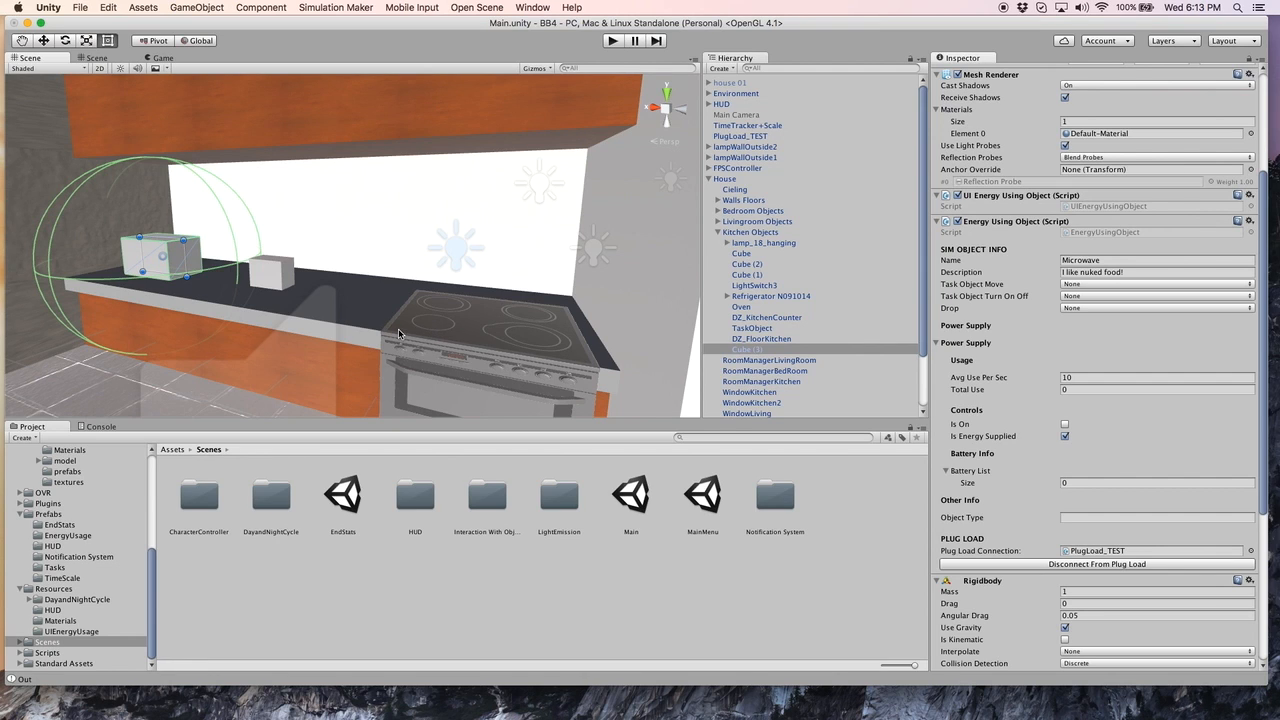
mouse_move(374, 330)
right_mouse_down()
mouse_move(364, 324)
mouse_move(385, 320)
right_mouse_up()
key("f")
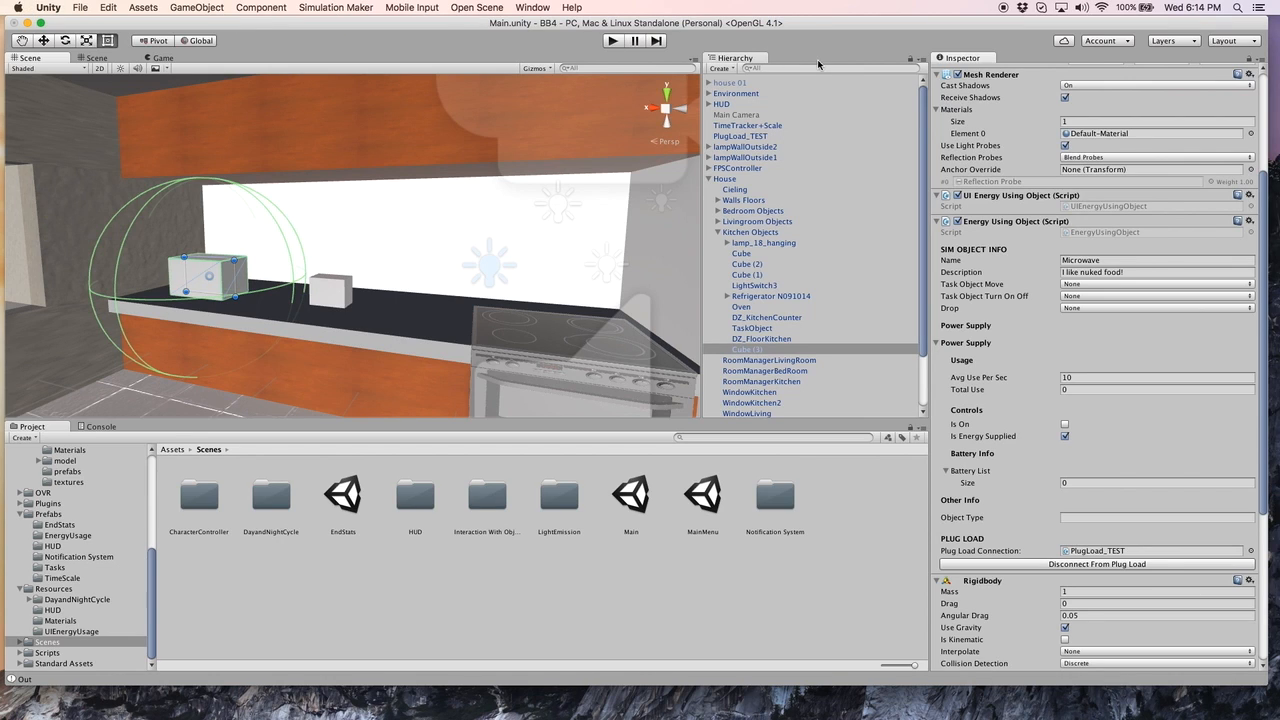
left_click_drag(828, 20, 834, 20)
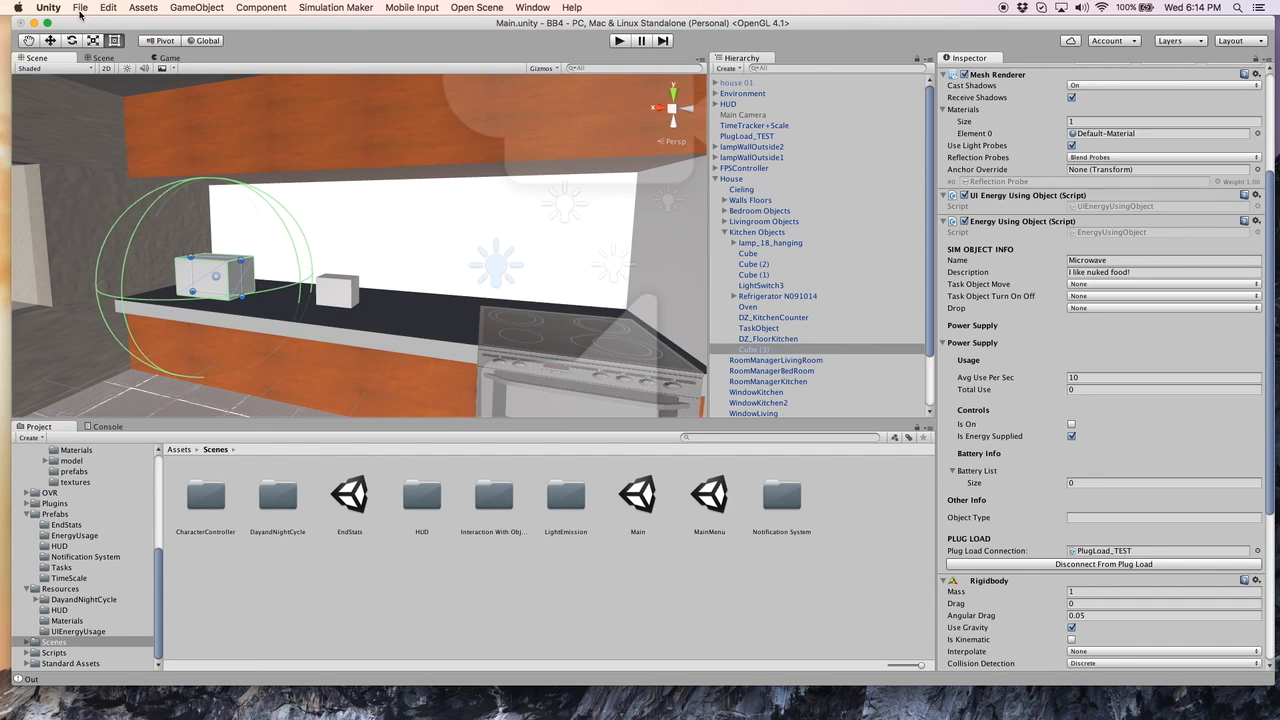
Step: Open the Simulation Task Timeline docked beside the Game view
left_click(187, 7)
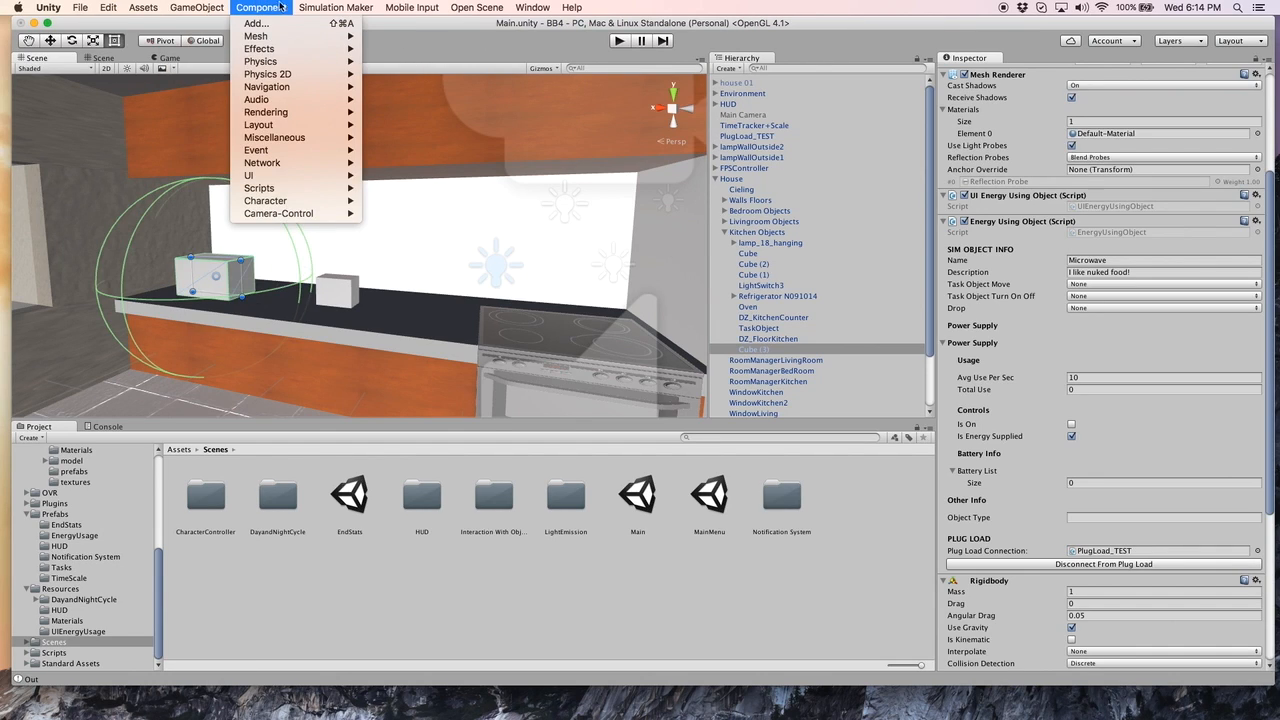
mouse_move(330, 7)
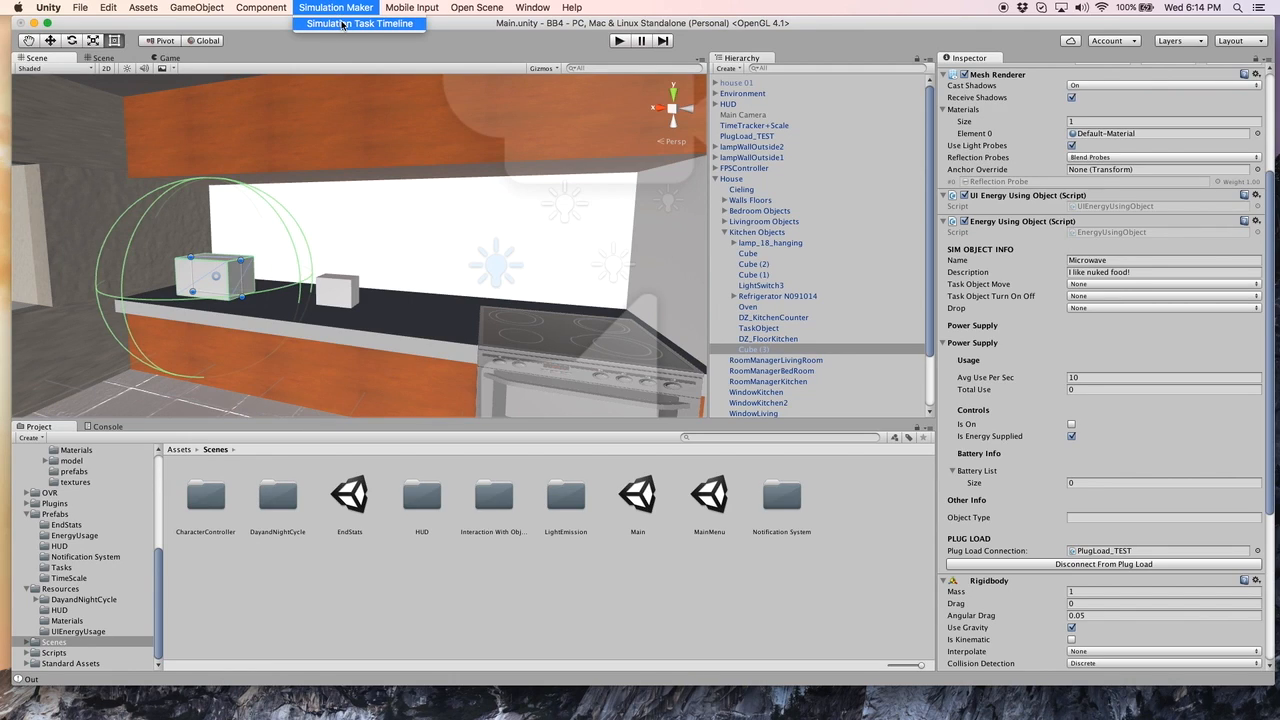
left_click(342, 24)
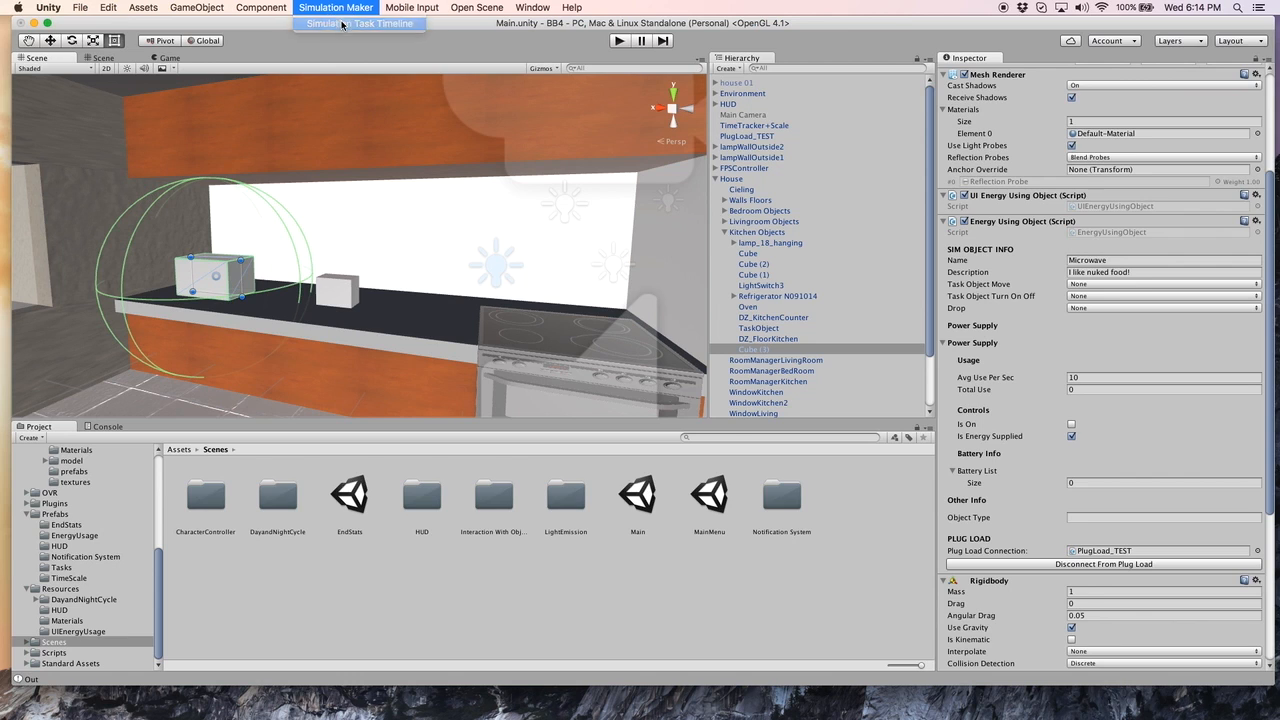
left_click_drag(293, 70, 222, 60)
left_click(167, 58)
left_click(239, 58)
left_click(184, 59)
left_click(238, 58)
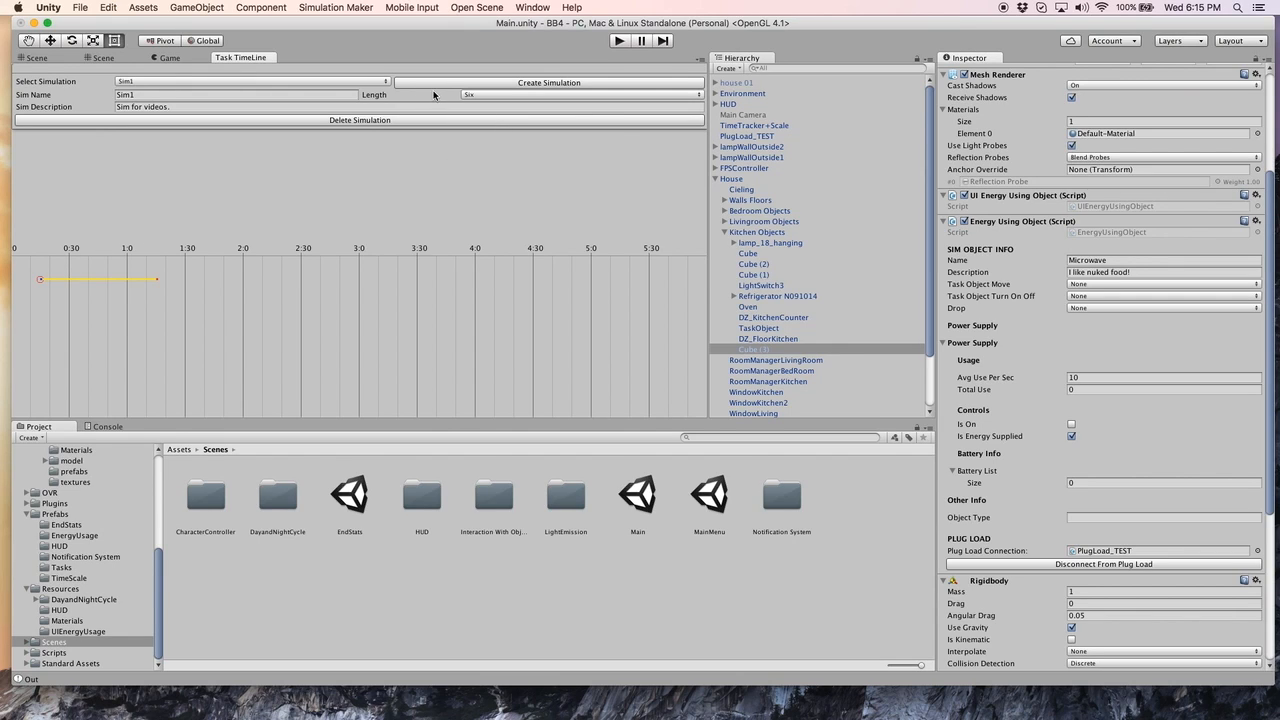
Step: Set the length of the simulation Sim1 to Twelve
left_click(497, 96)
left_click(421, 97)
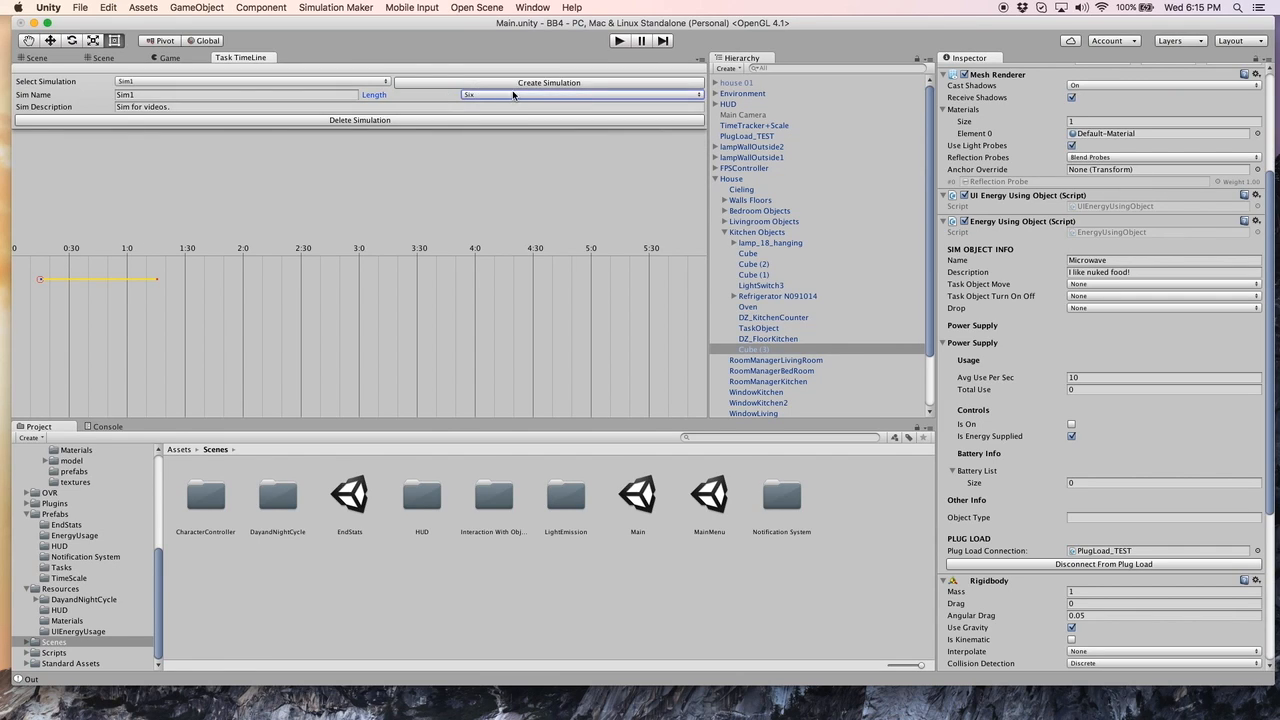
left_click(490, 95)
left_click(506, 109)
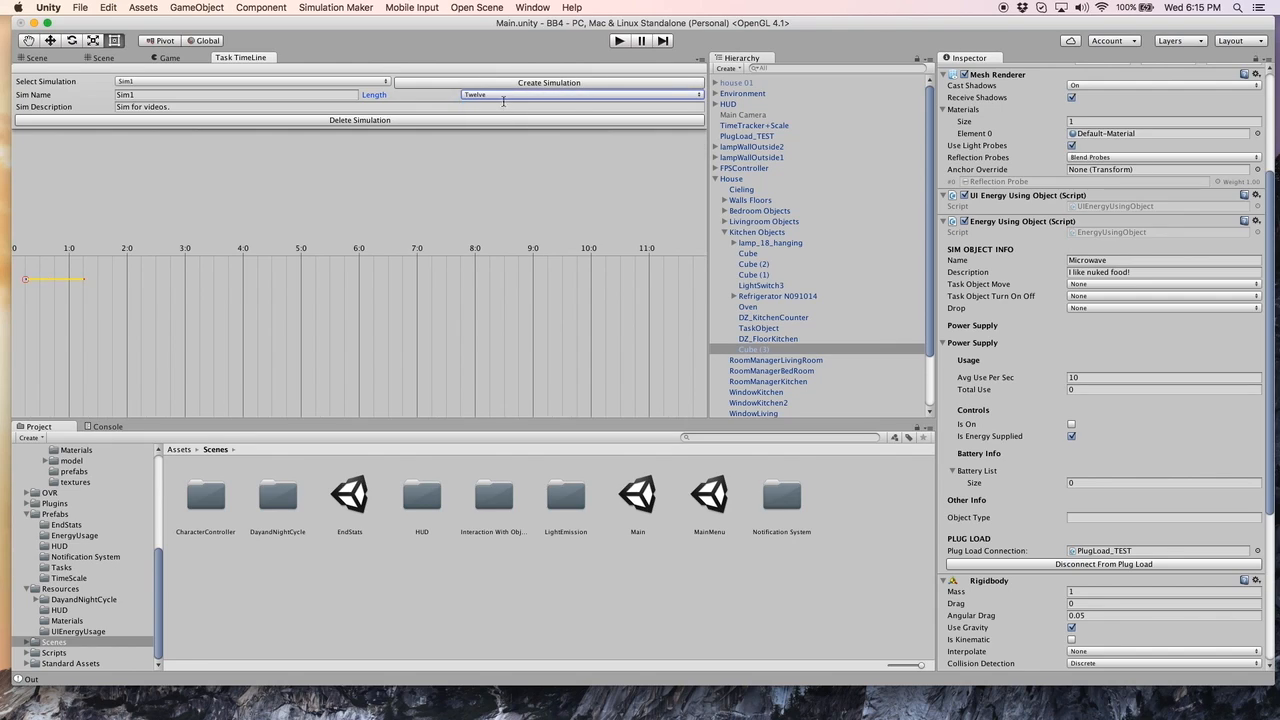
left_click(505, 95)
left_click(505, 95)
Step: Create a new simulation, discarding the unsaved changes to Sim1
left_click(294, 82)
left_click(294, 85)
left_click(296, 85)
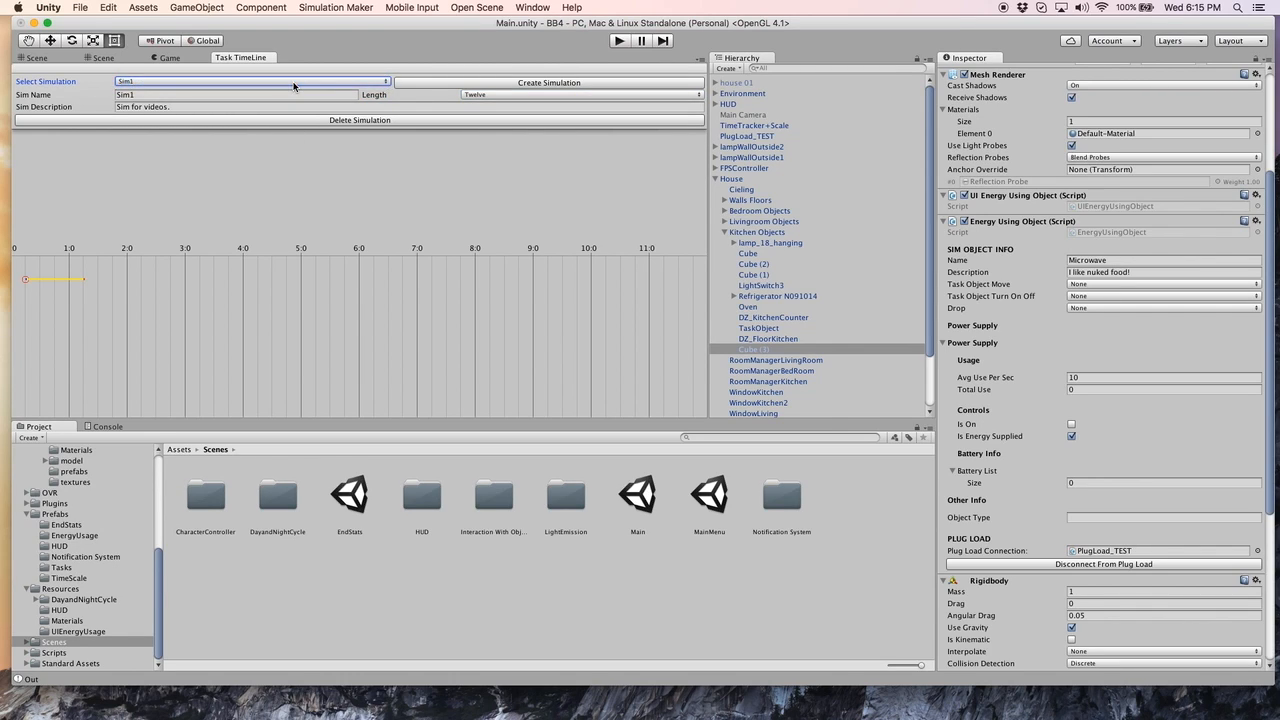
left_click(433, 84)
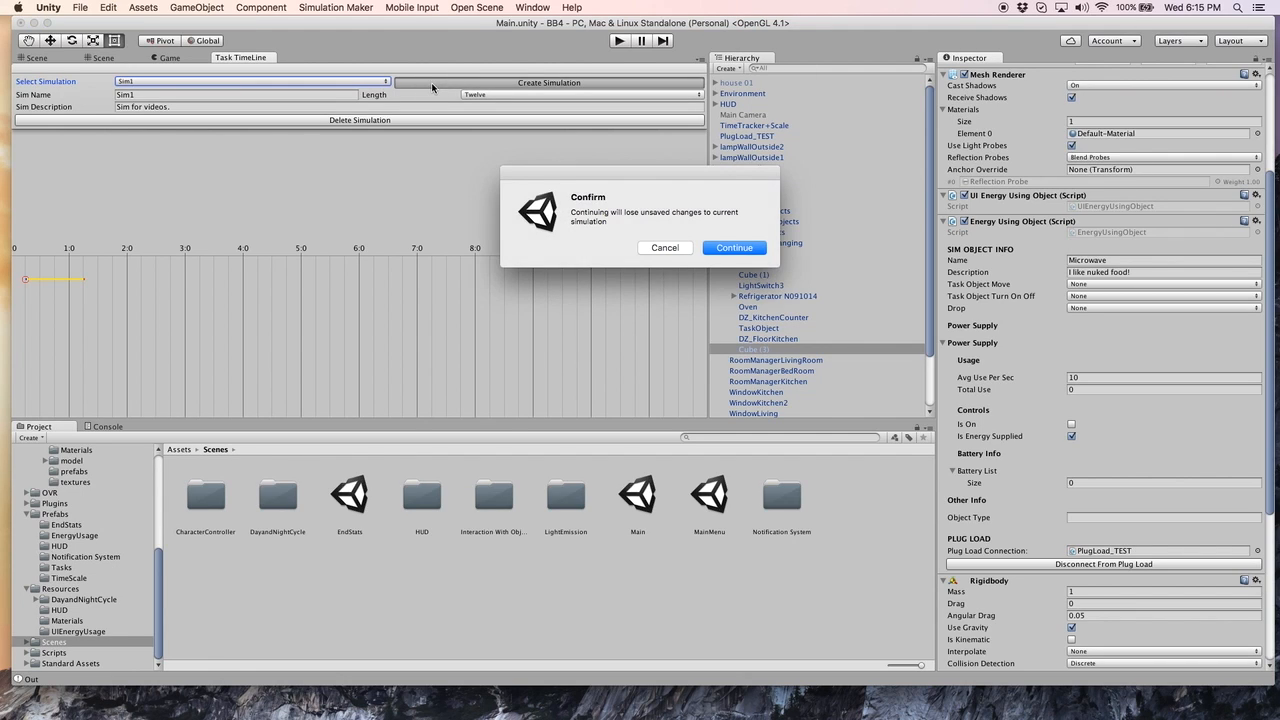
left_click(714, 248)
left_click(246, 81)
left_click(168, 76)
left_click(163, 82)
Step: Name the new simulation "Sim 2" and set its description to "Tutorial video simulation"
left_click(164, 92)
left_click(267, 94)
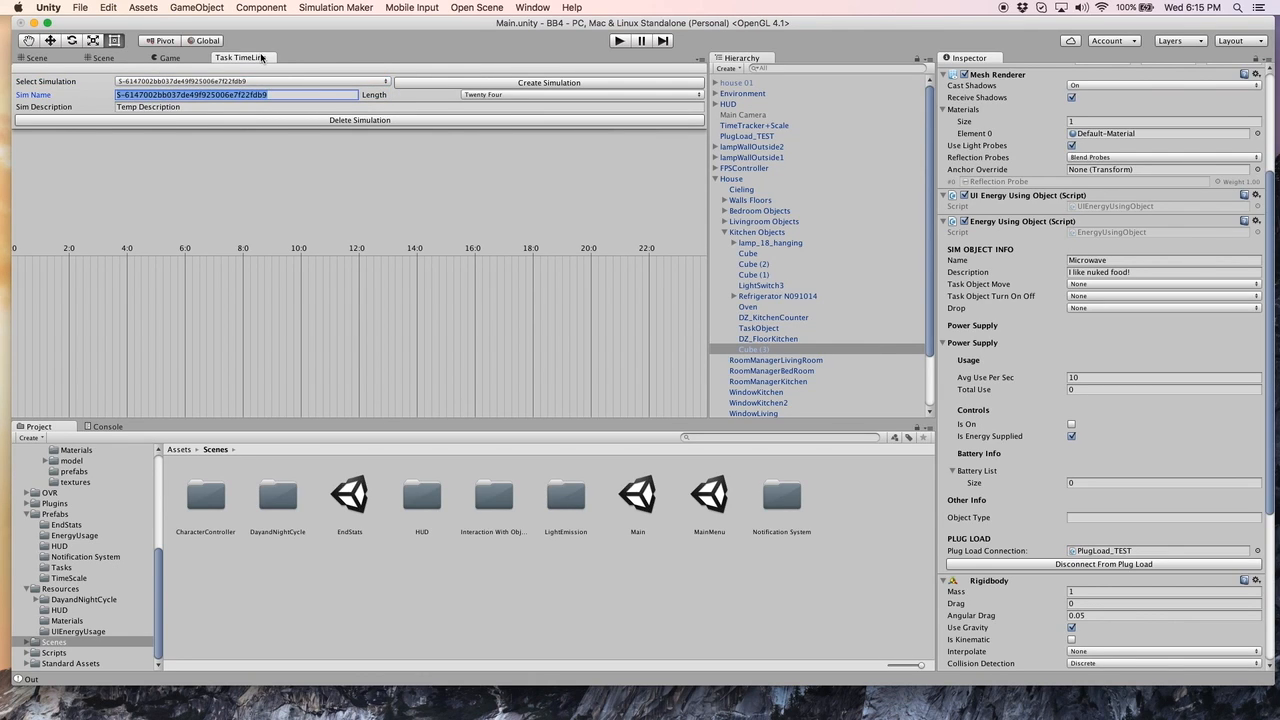
type("Sim 1")
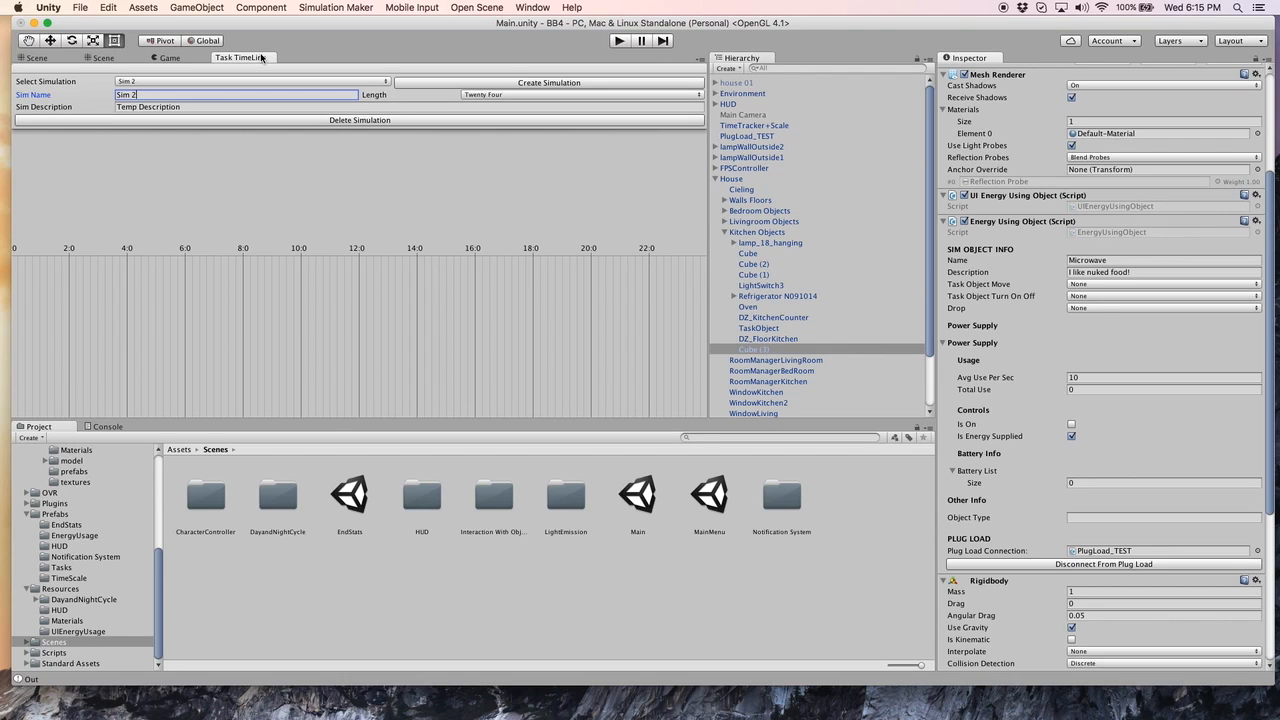
left_click(204, 105)
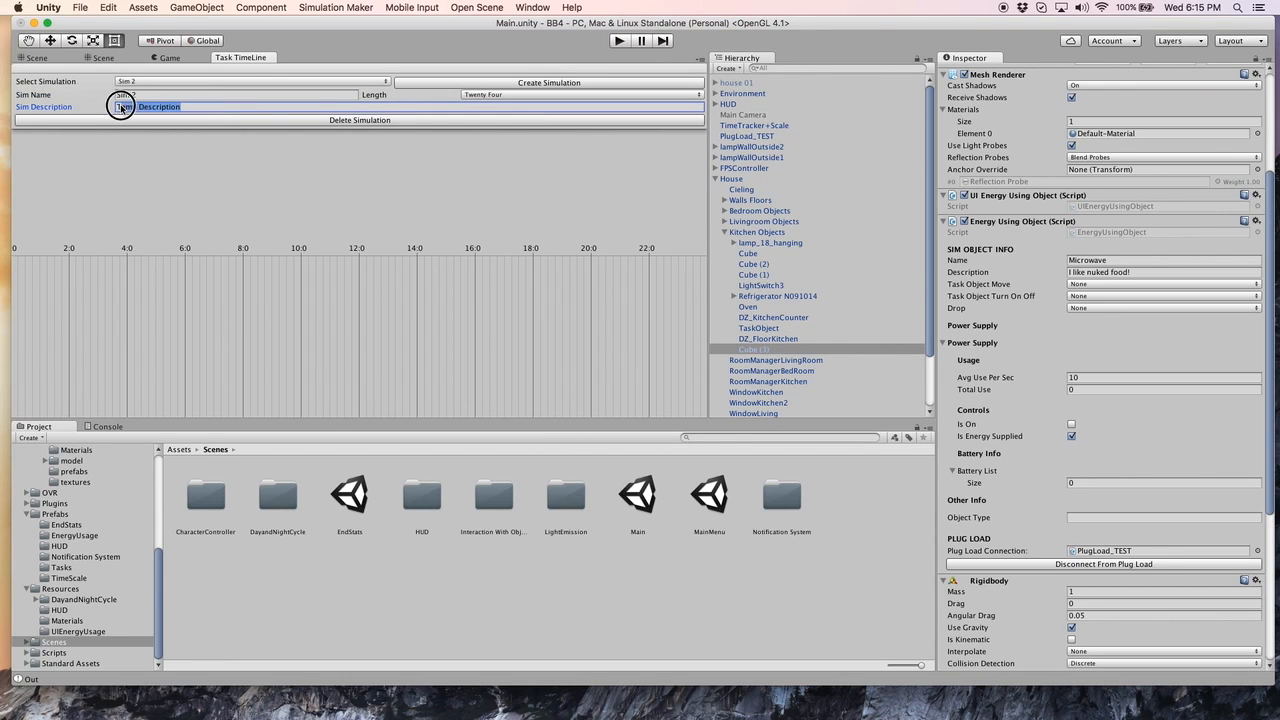
type("Tutorial video simulation")
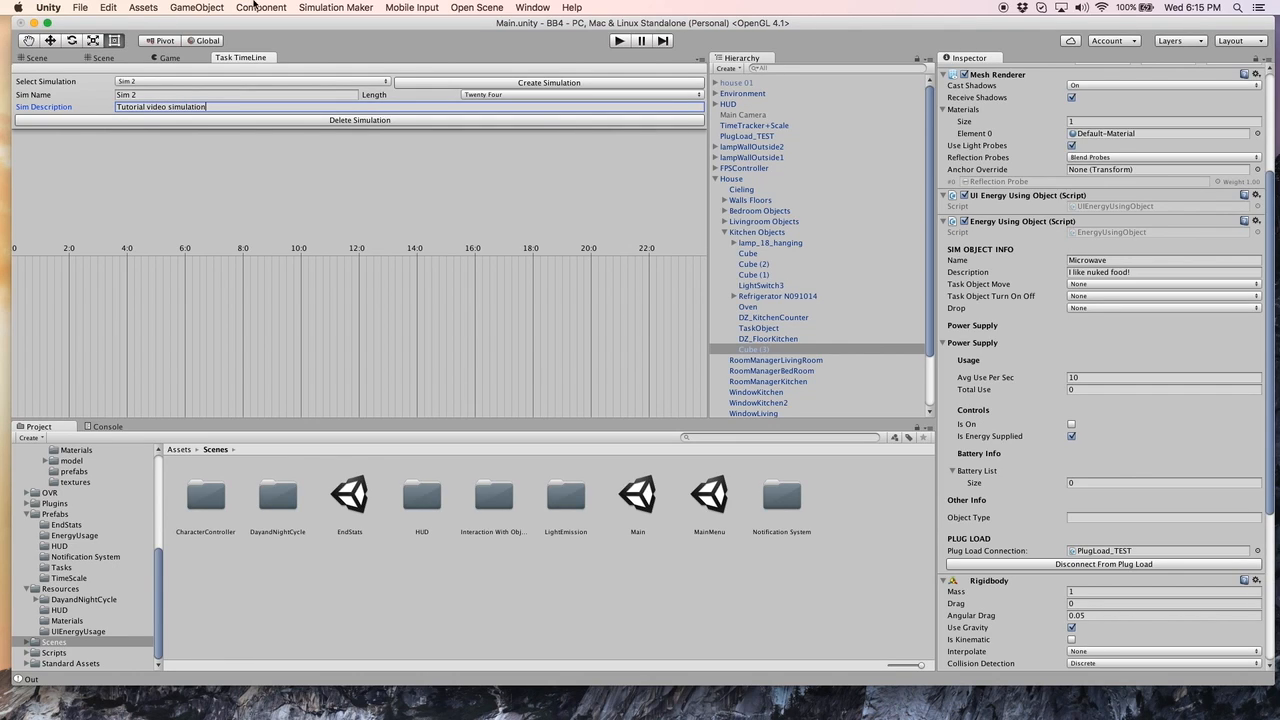
Step: Set the length of Sim 2 to Six
left_click(413, 100)
left_click(495, 99)
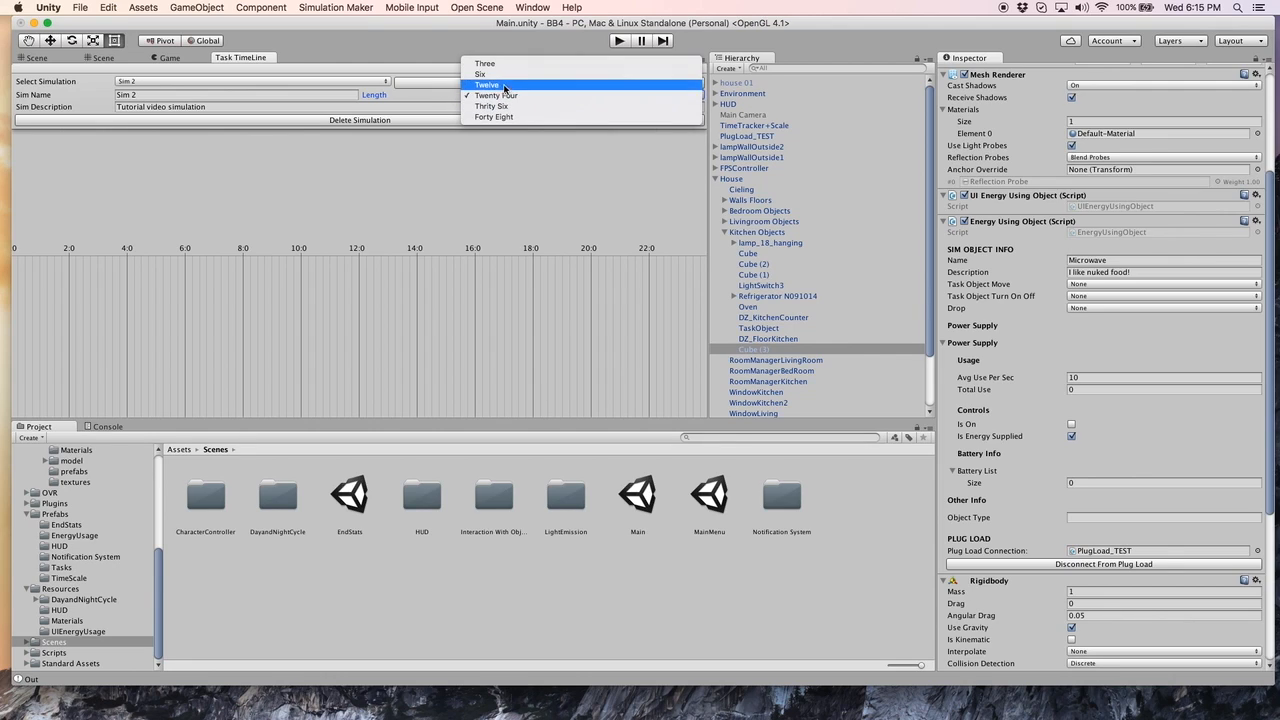
left_click(495, 74)
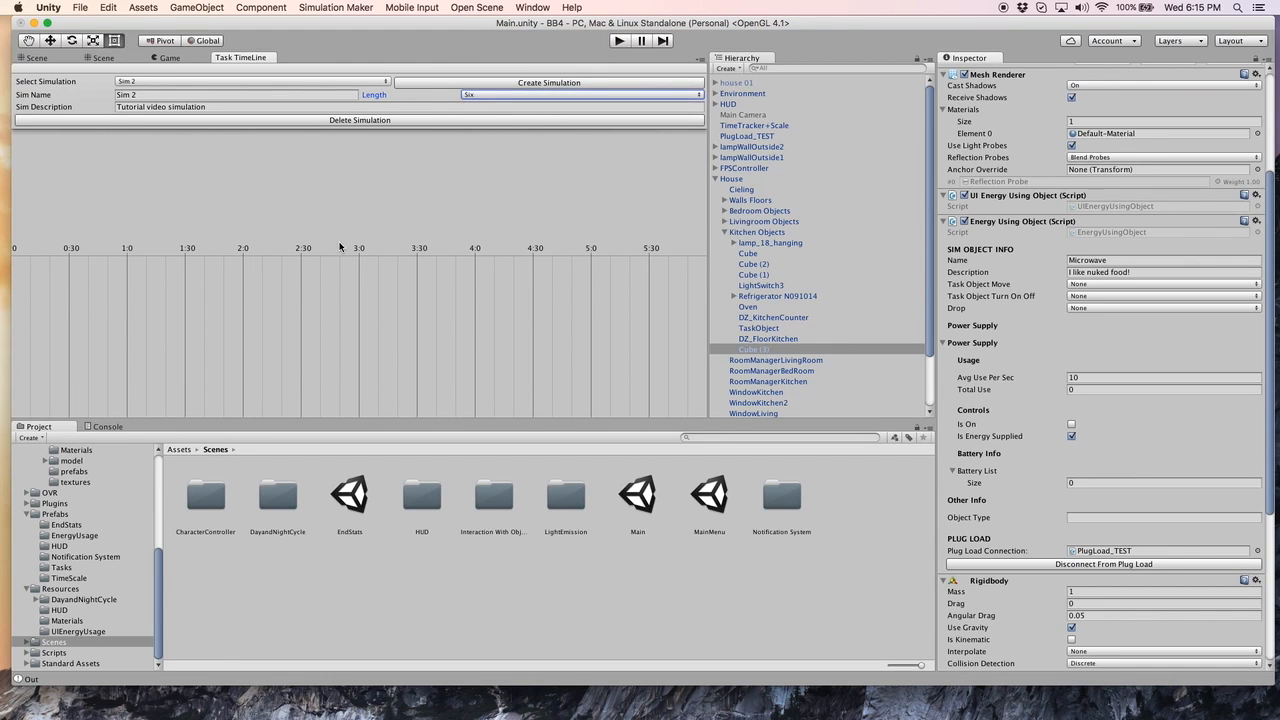
left_click(235, 110)
left_click(231, 108)
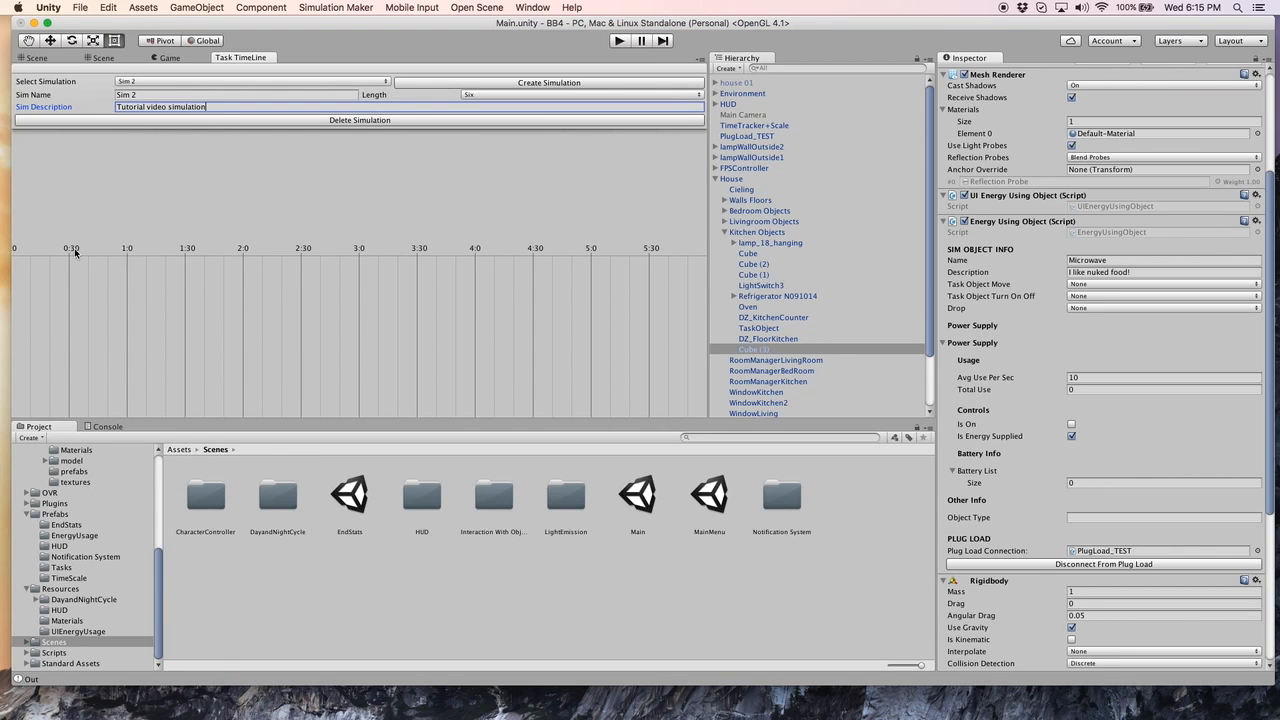
Step: Add a task to the Sim 2 timeline with a start time of 600 seconds and a length of 3600 seconds
left_click(31, 285)
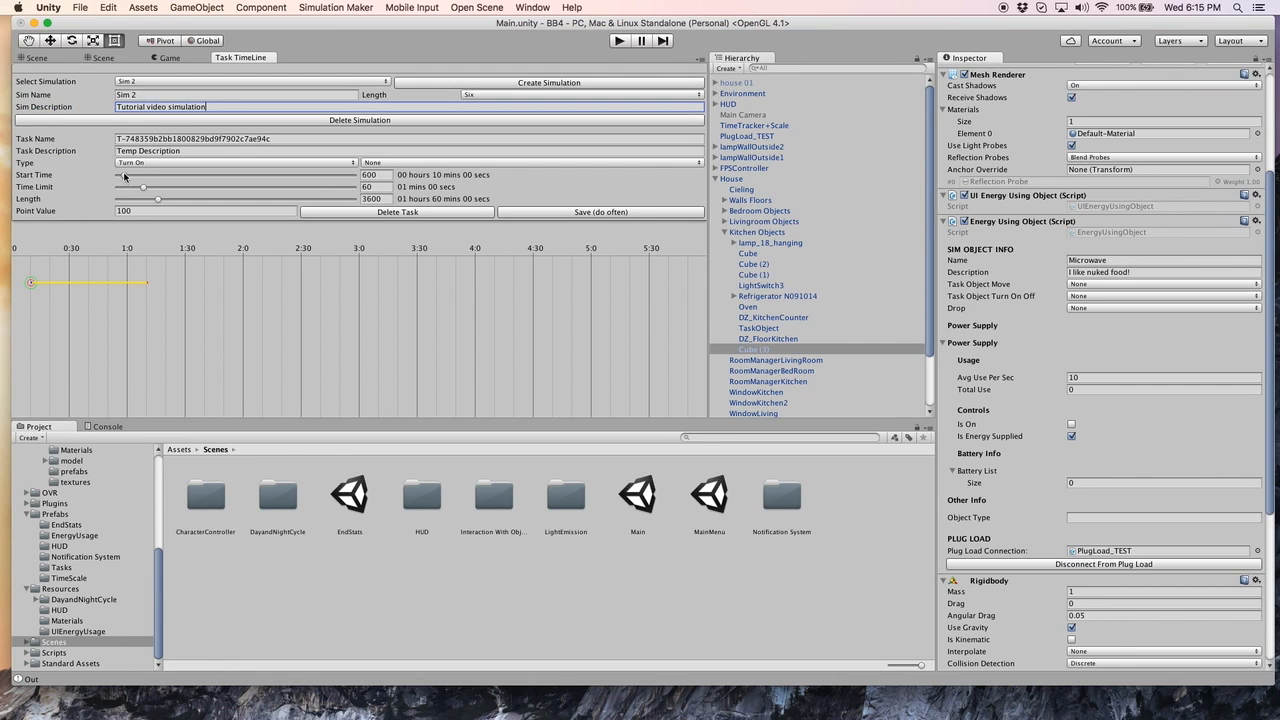
mouse_move(125, 177)
left_mouse_down()
mouse_move(352, 173)
mouse_move(126, 177)
left_mouse_up()
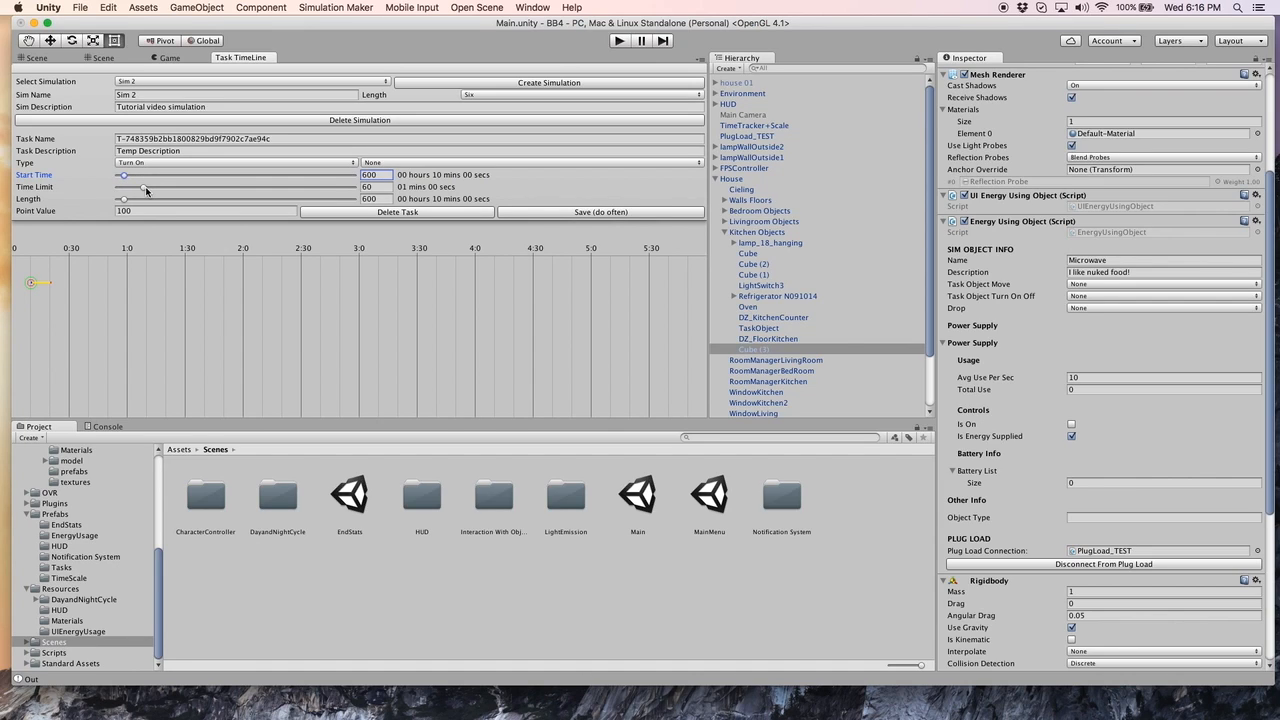
left_click_drag(124, 198, 159, 203)
left_click_drag(386, 199, 378, 199)
key("BackSpace")
key("BackSpace")
type("00")
Step: Set the task's type to Move Object and name the task "Move Cube"
left_click(282, 163)
left_click(287, 186)
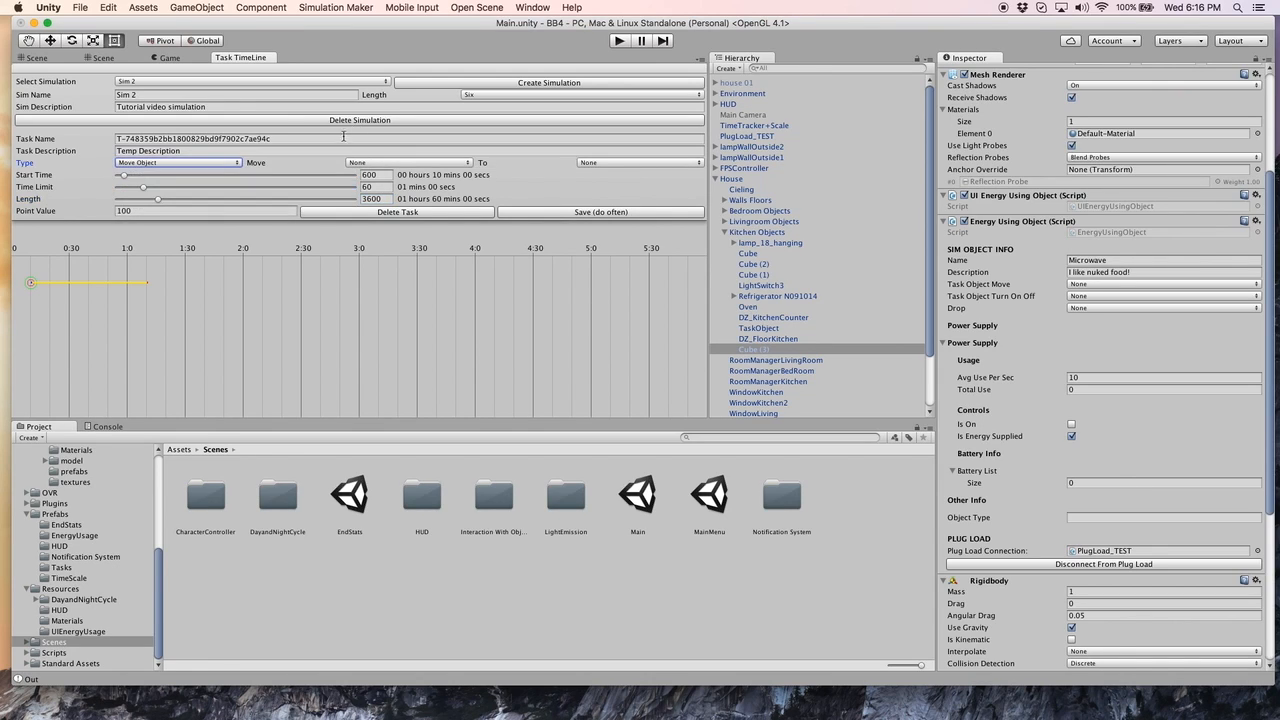
left_click(390, 163)
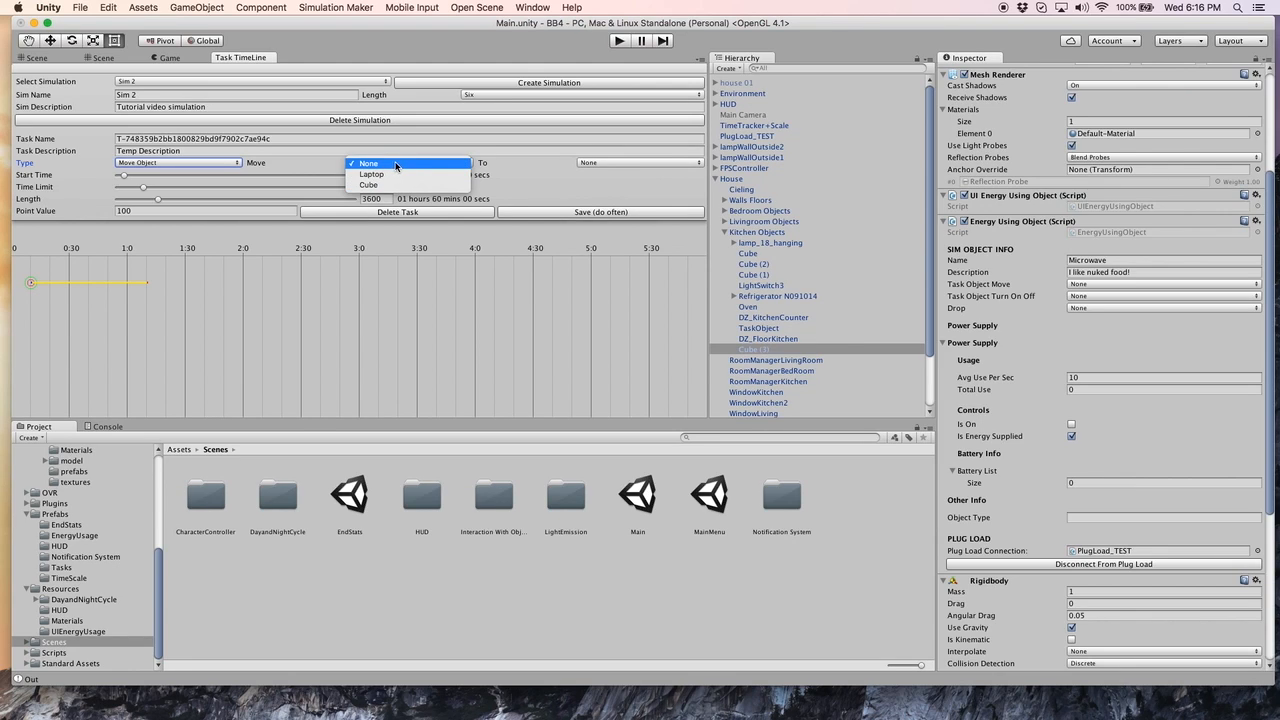
left_click(396, 165)
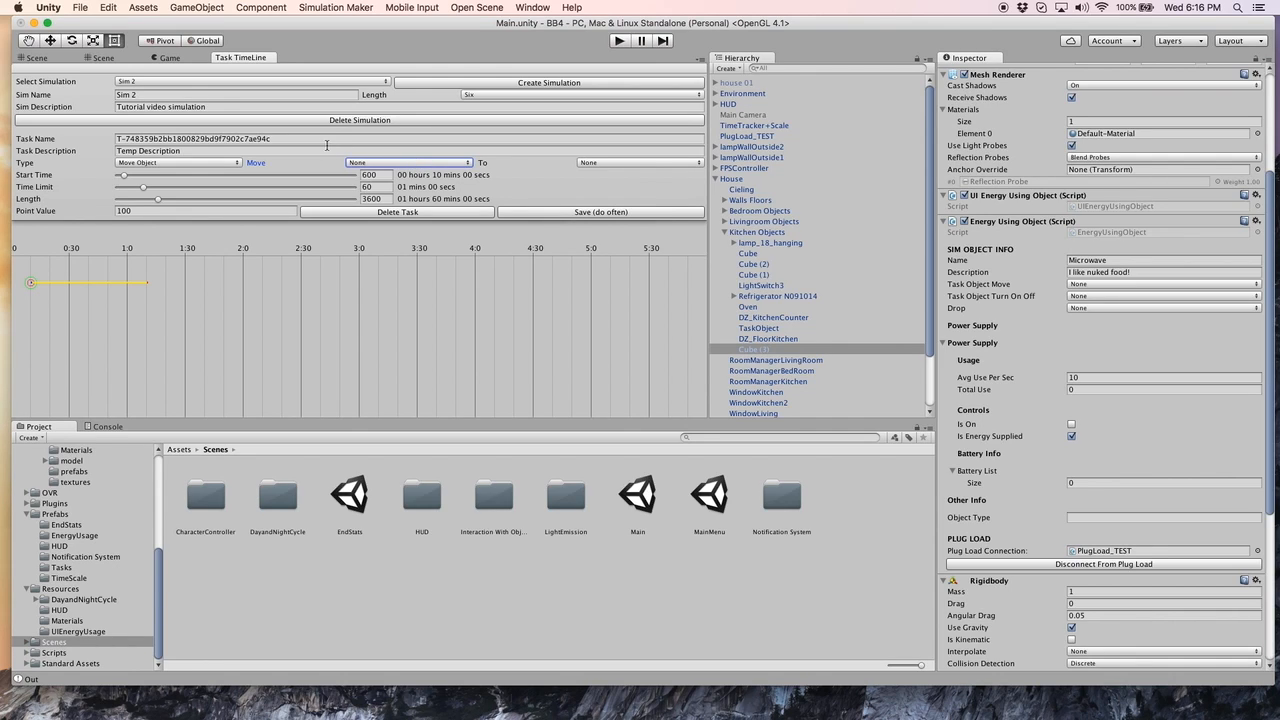
left_click(329, 140)
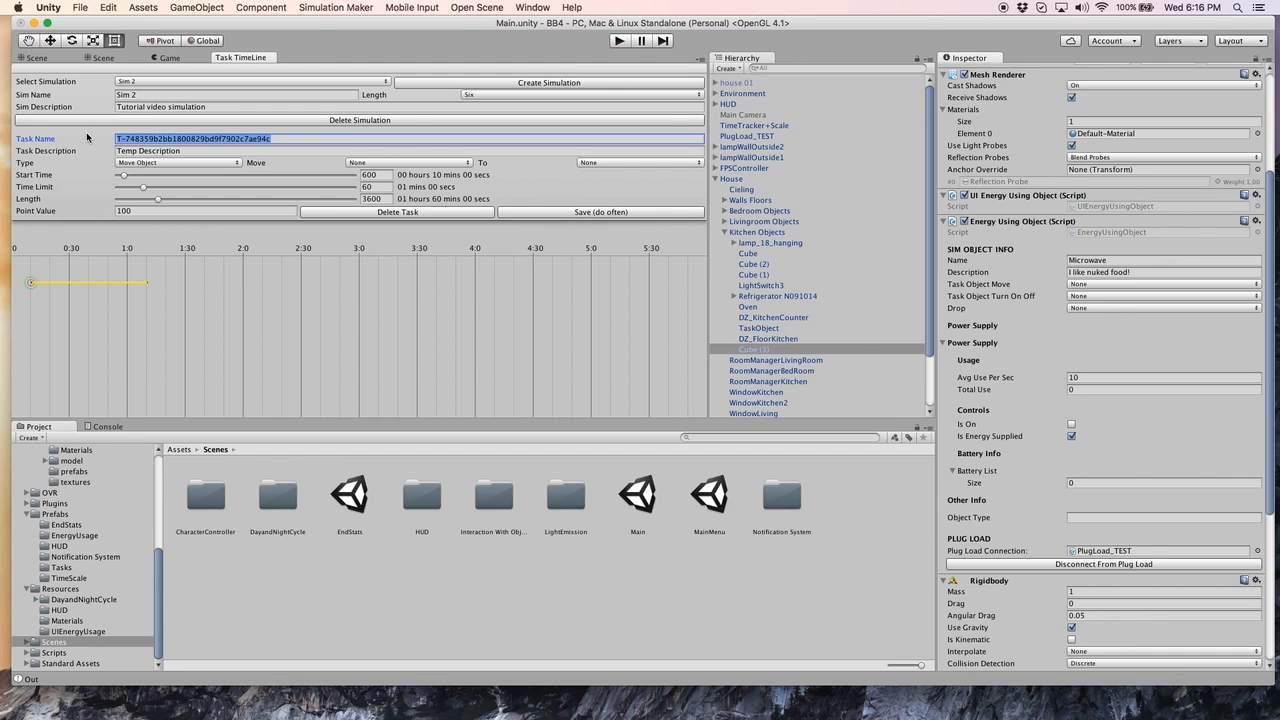
type("Move Cube")
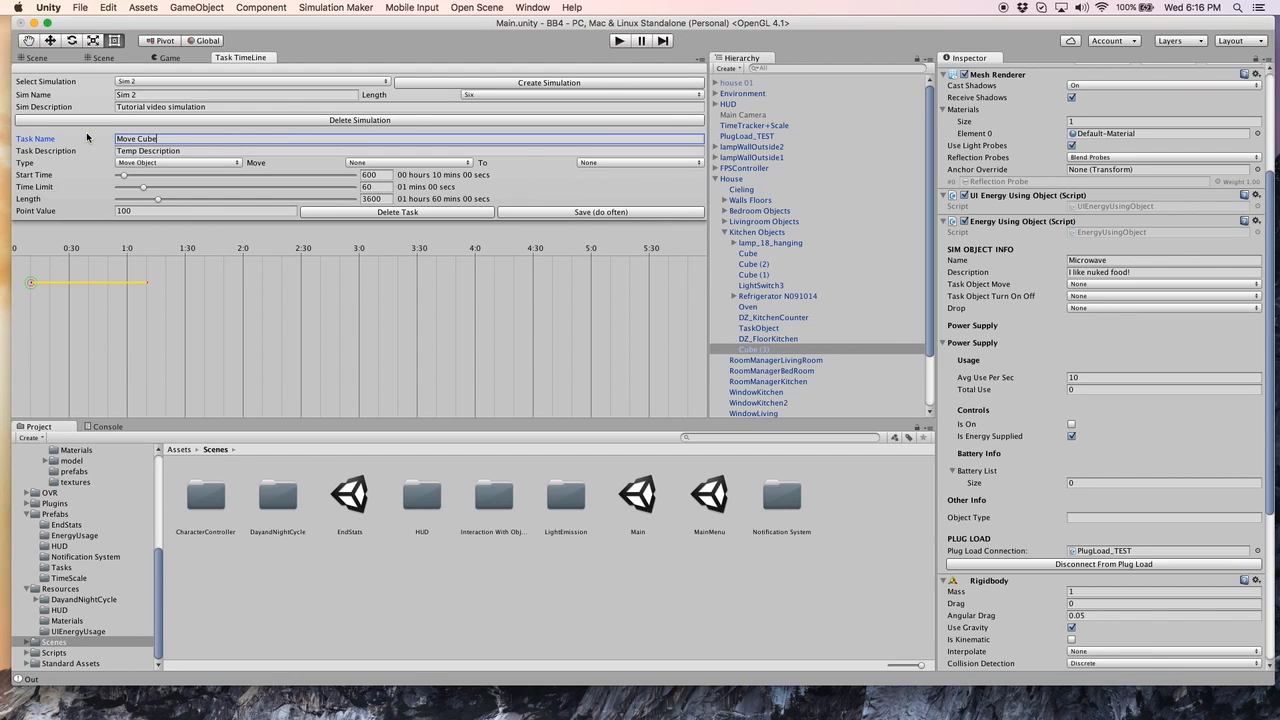
Step: Set the Move Cube task to move the Cube to the Coffee Table
left_click(428, 163)
left_click(401, 185)
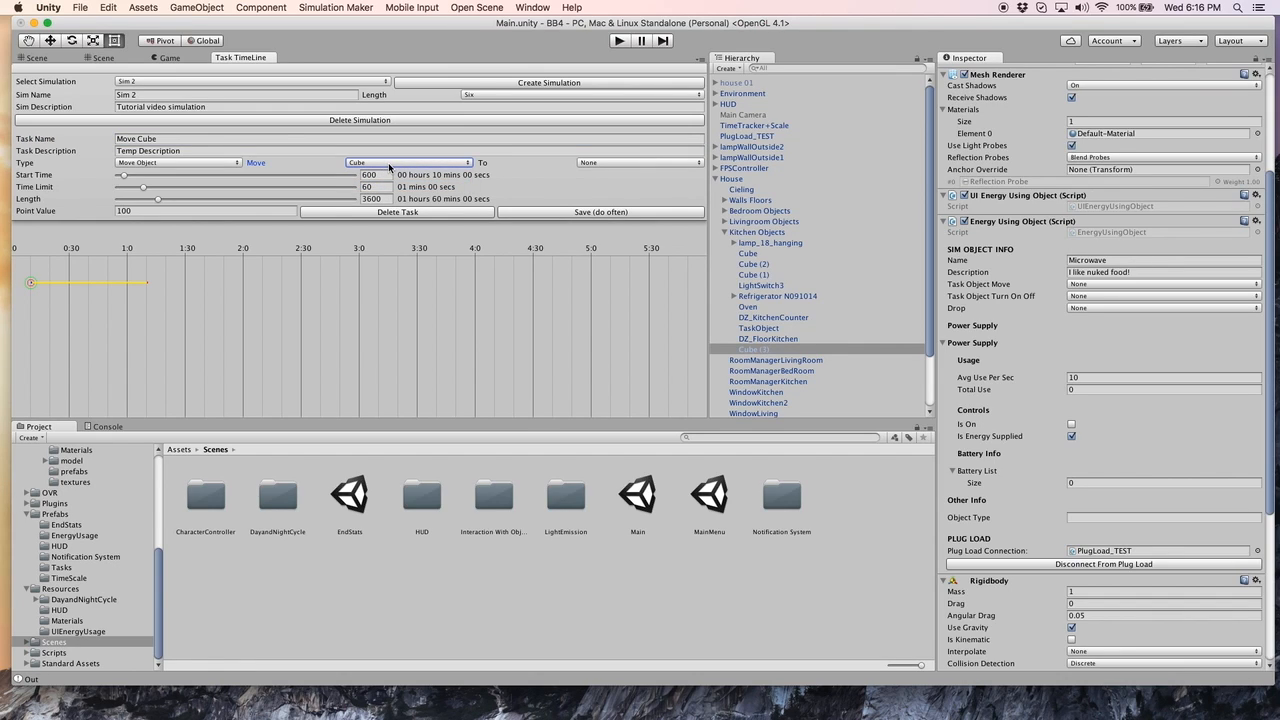
left_click(644, 164)
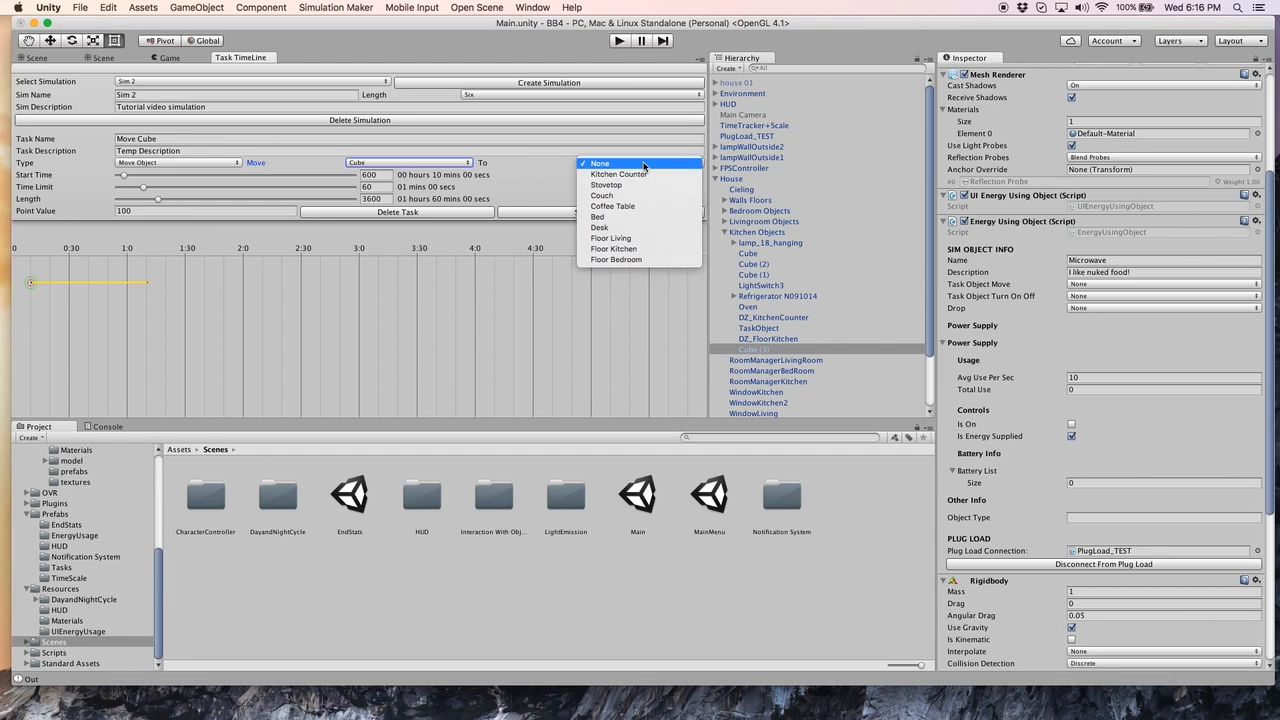
left_click(616, 207)
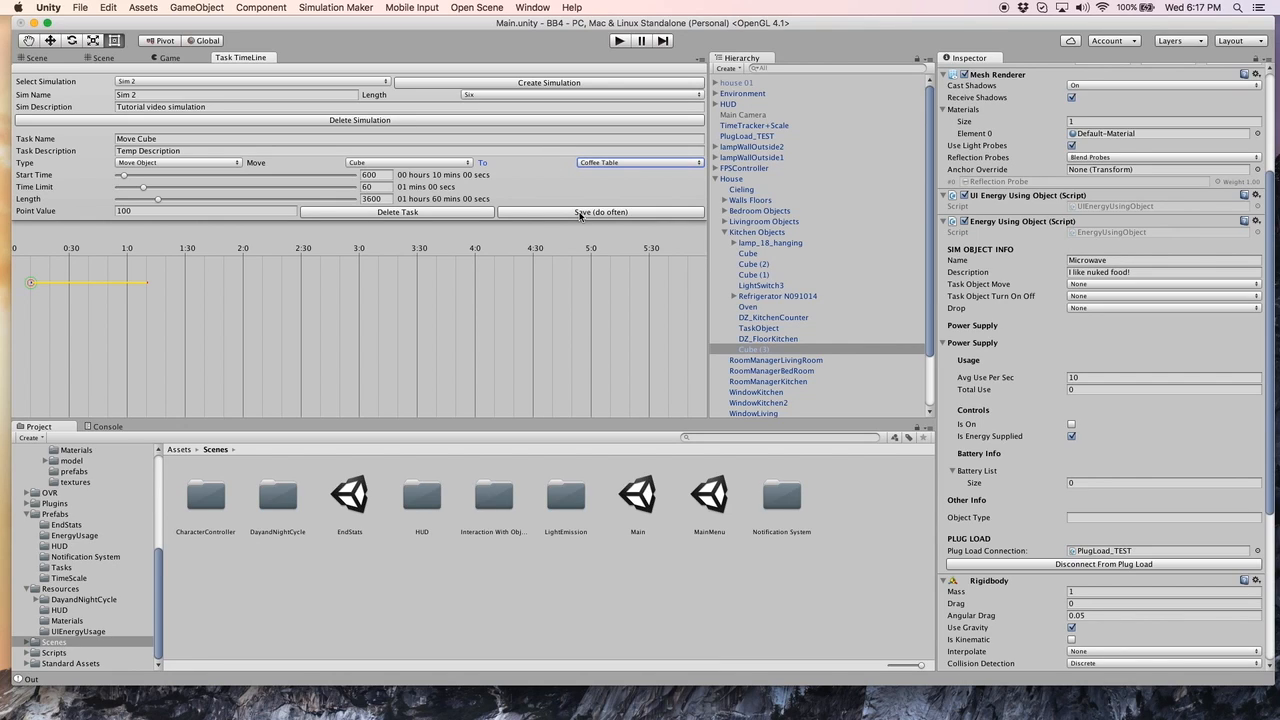
Step: Save the simulation task, the scene and the project
left_click(581, 216)
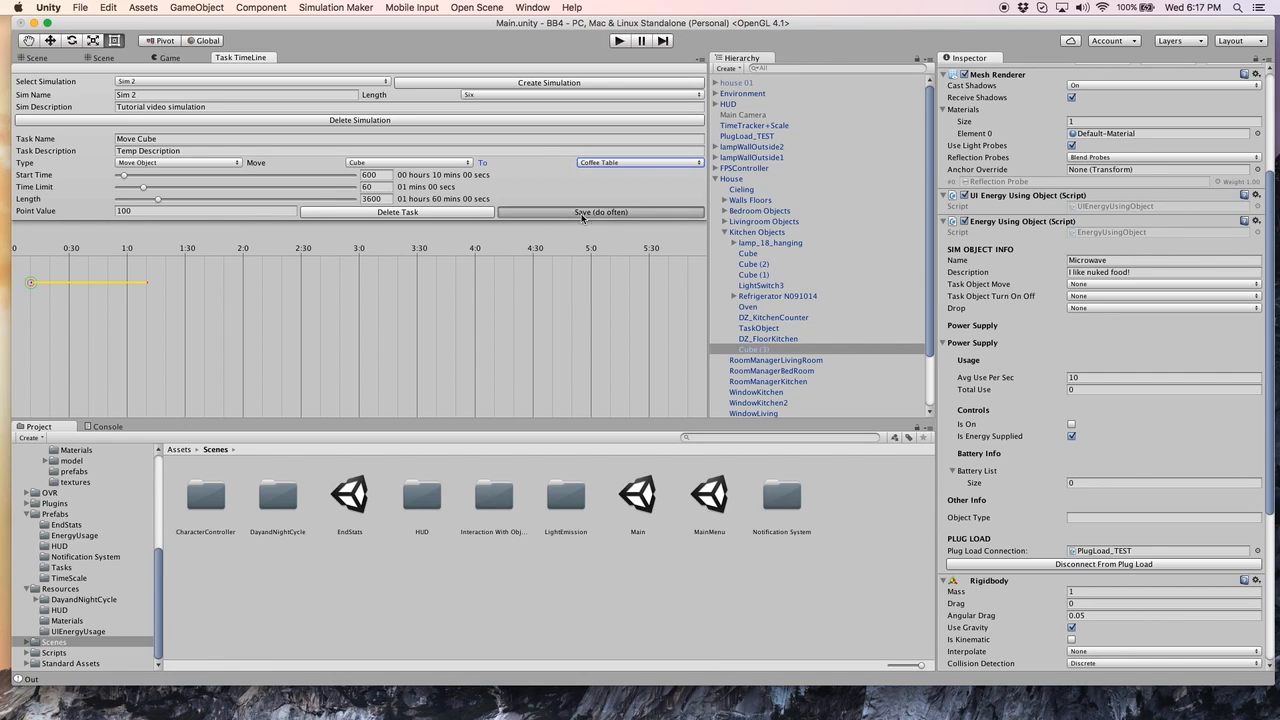
left_click(80, 7)
left_click(97, 57)
left_click(80, 7)
left_click(97, 116)
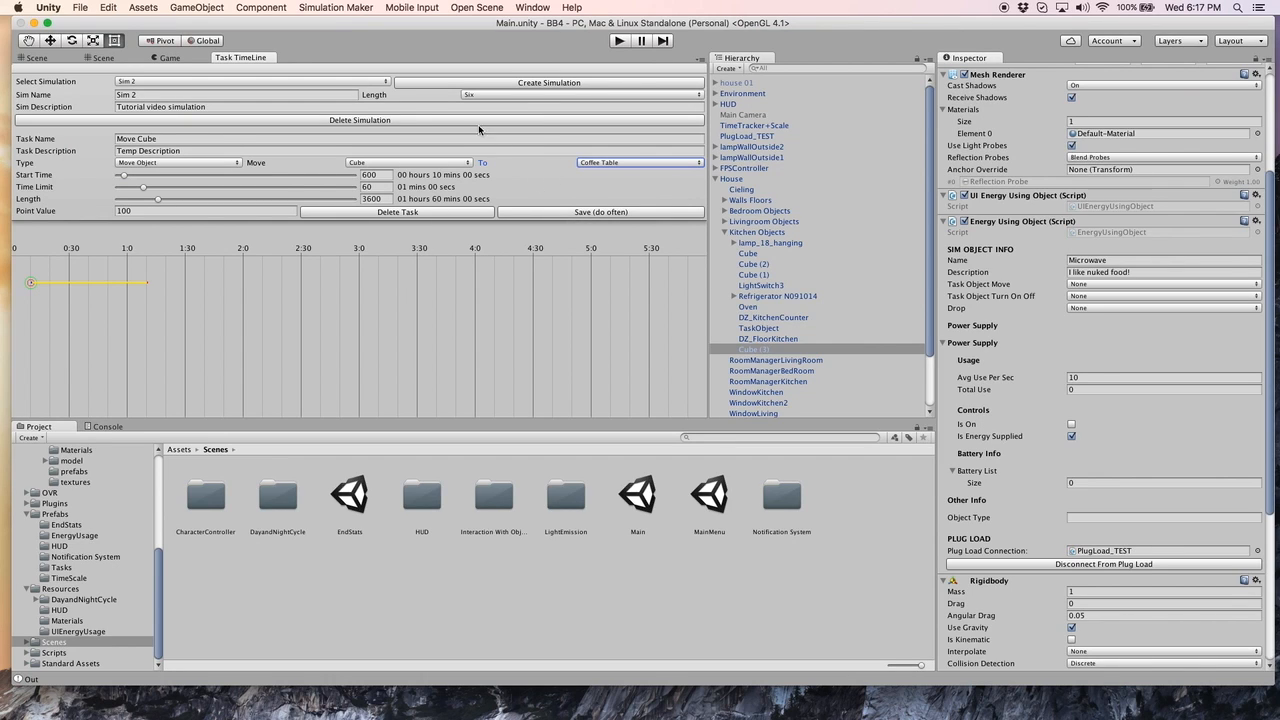
Step: Compare the task's choice of objects to move with the microwave's Task Object Move options and the kitchen scene
left_click(178, 60)
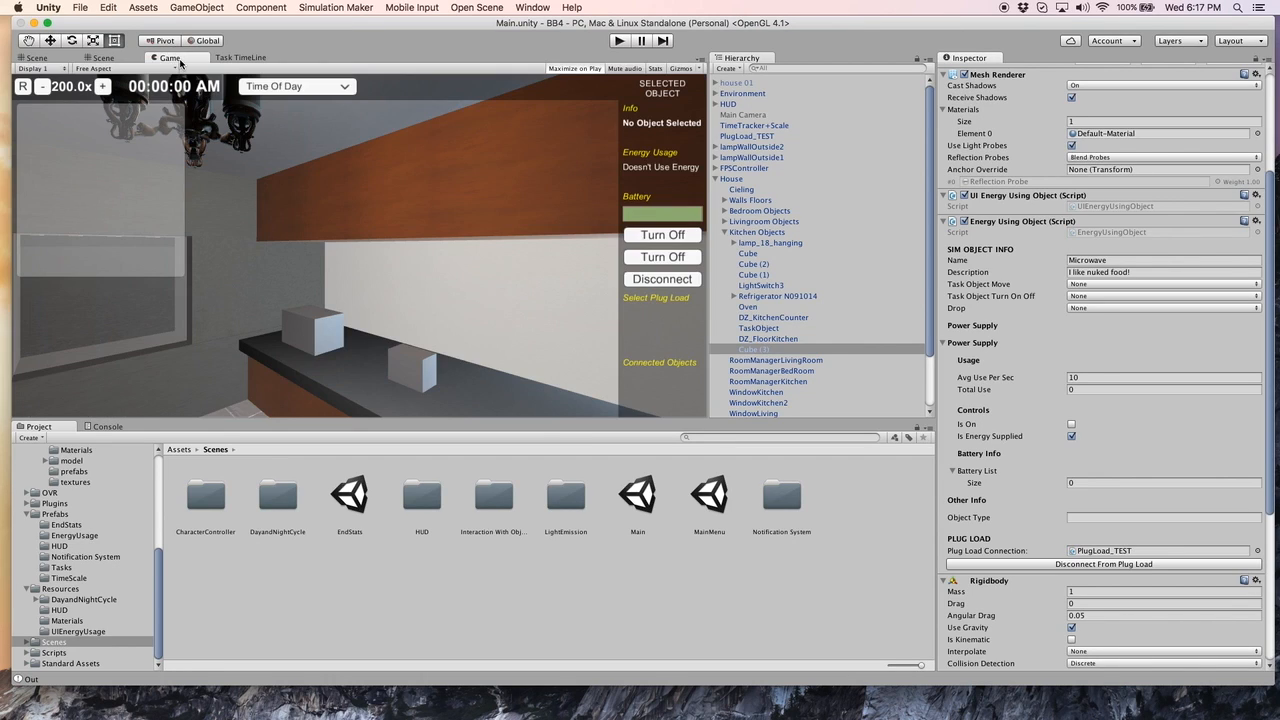
left_click(97, 60)
left_click(158, 58)
left_click(240, 57)
left_click(465, 166)
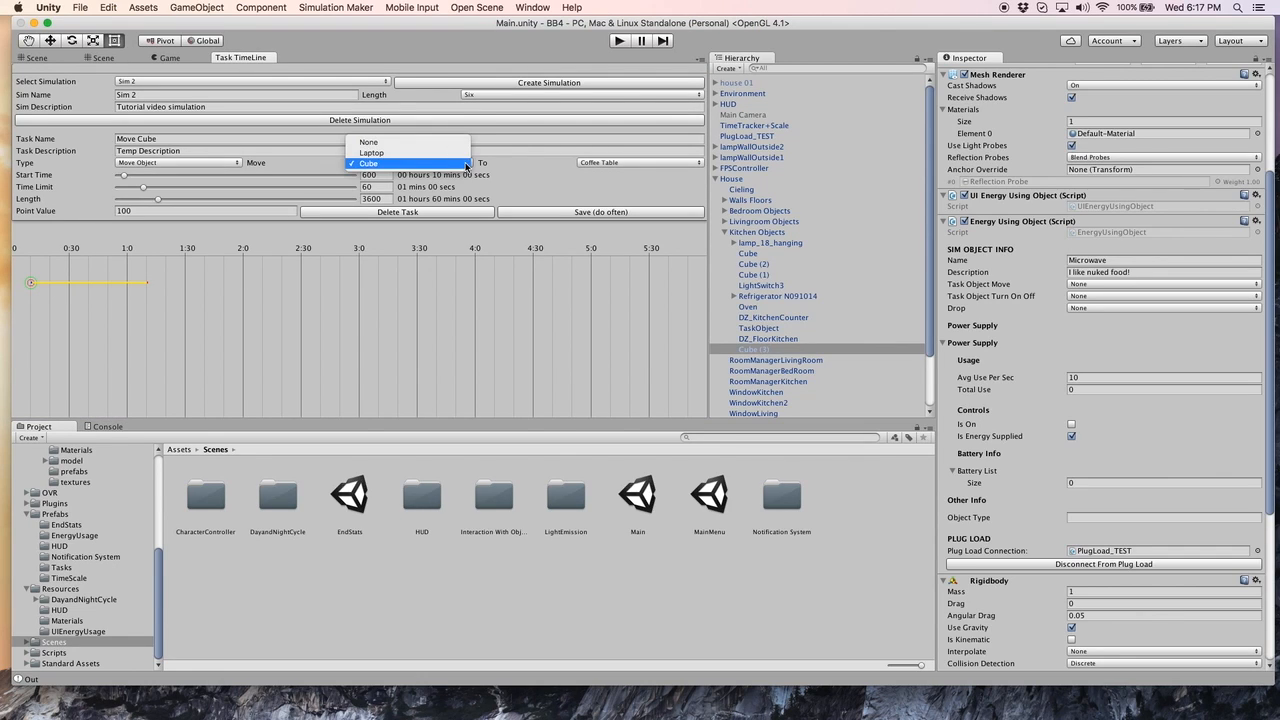
left_click(610, 164)
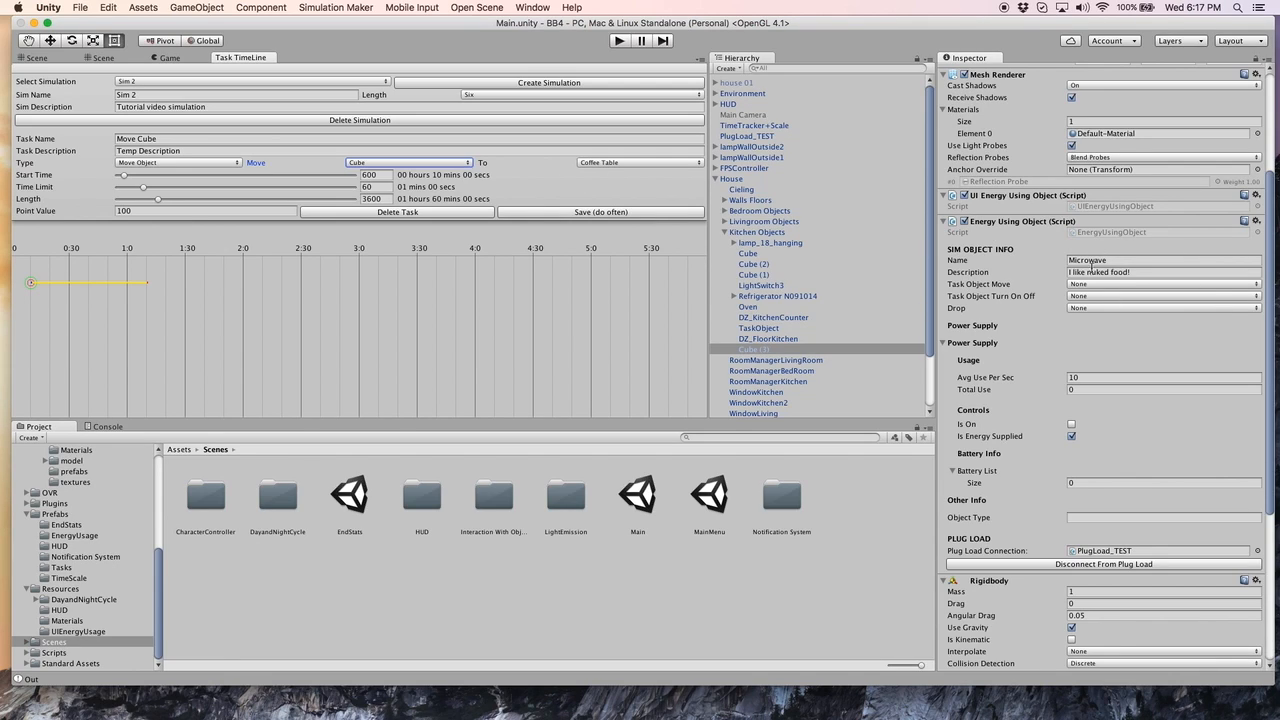
left_click(1184, 285)
left_click(1184, 286)
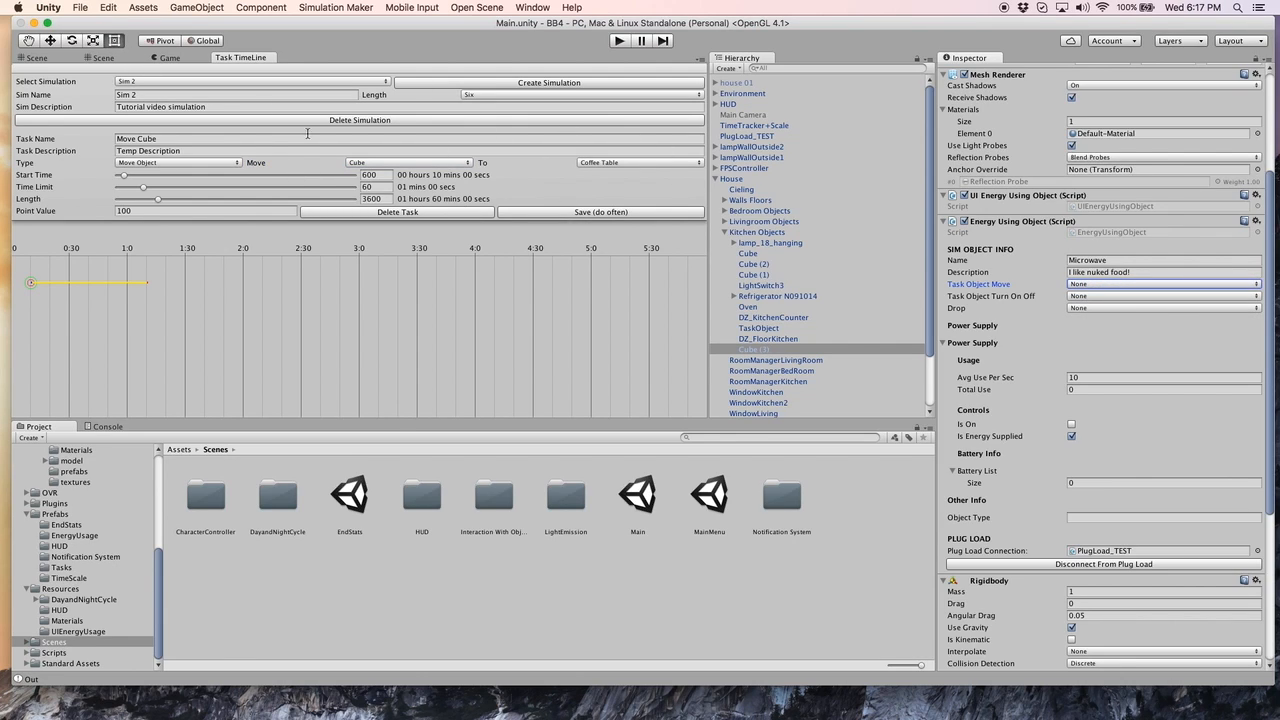
left_click(35, 59)
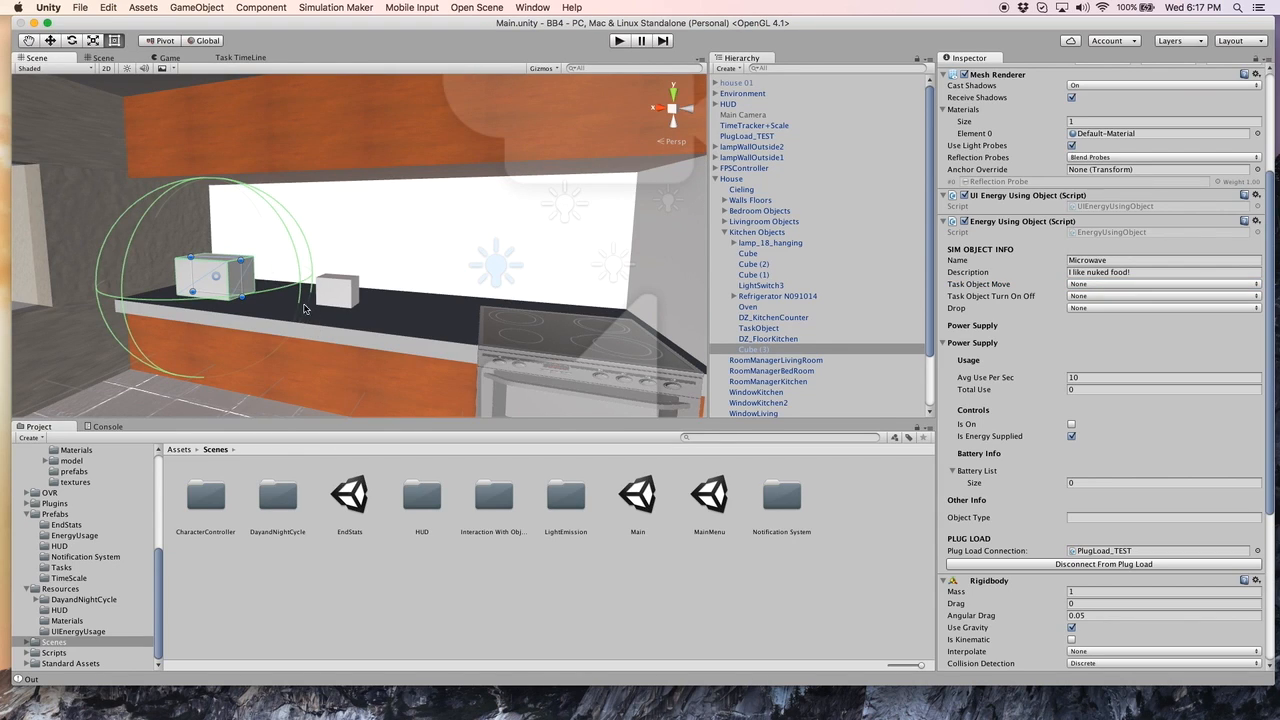
left_click(178, 58)
left_click(231, 59)
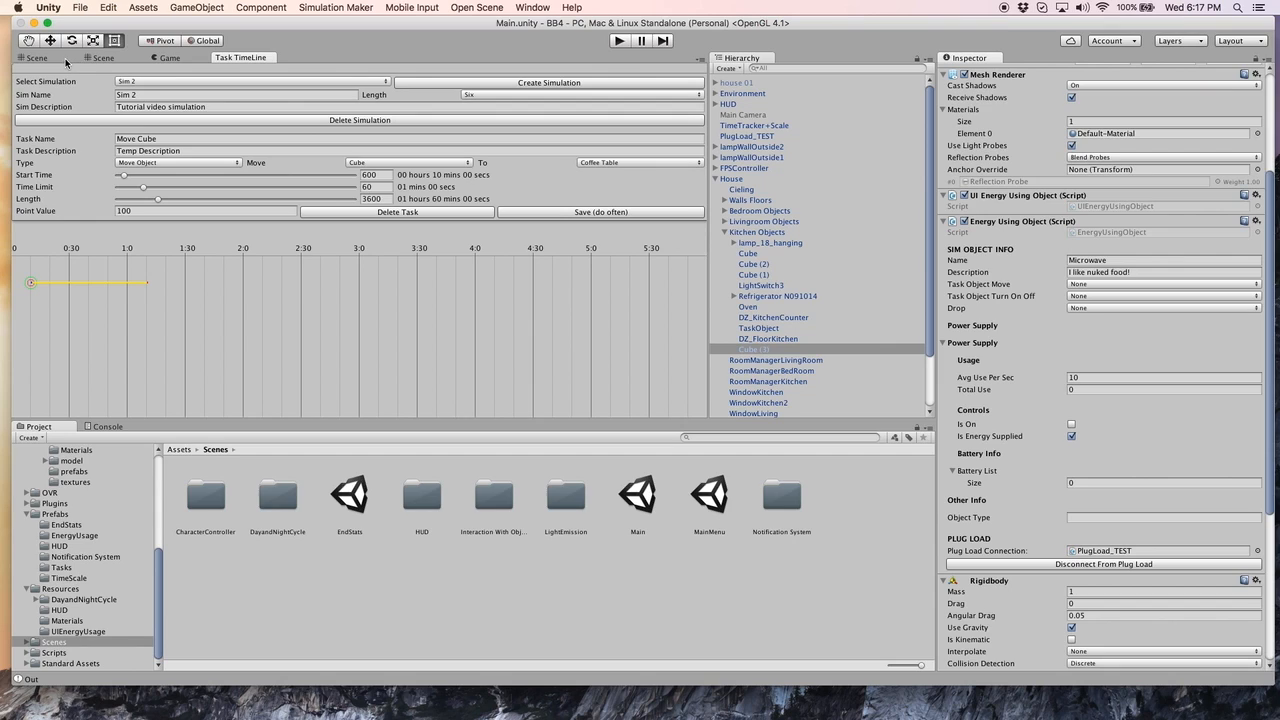
left_click(36, 58)
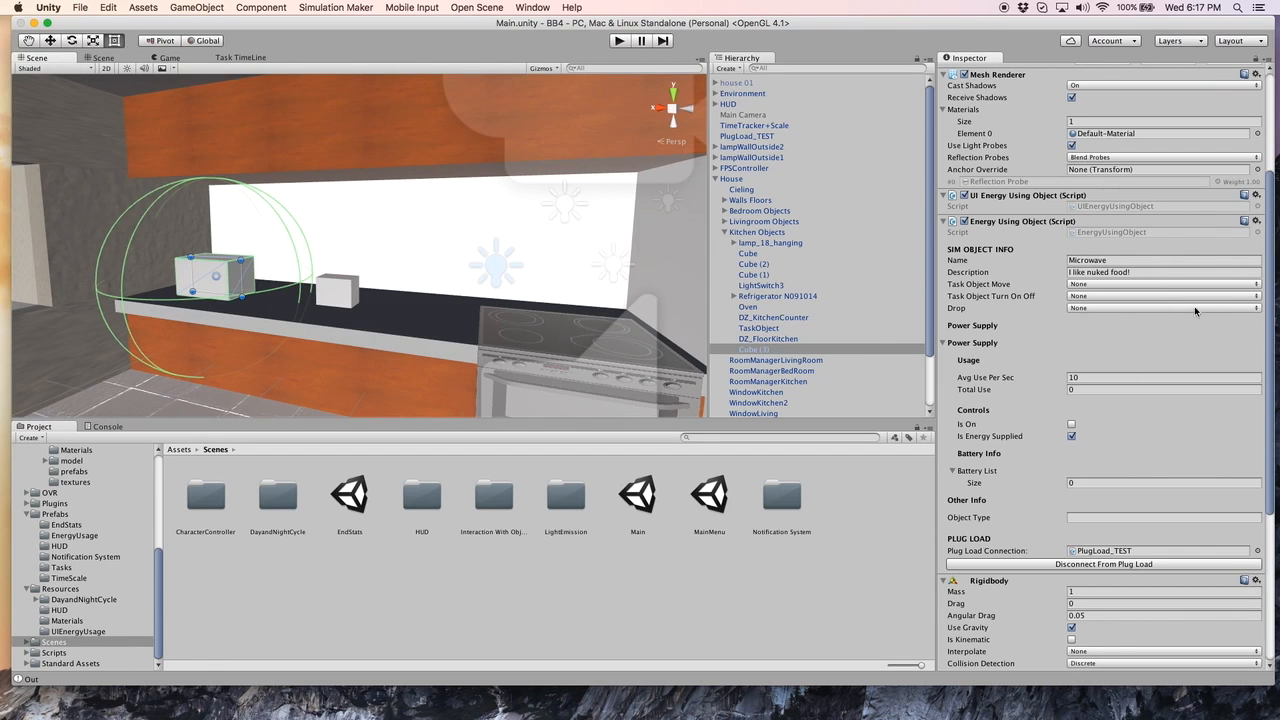
Step: Check the Task Object Move and Task Object Turn On Off options of TaskObject on the counter, and apply it to its prefab
left_click(334, 294)
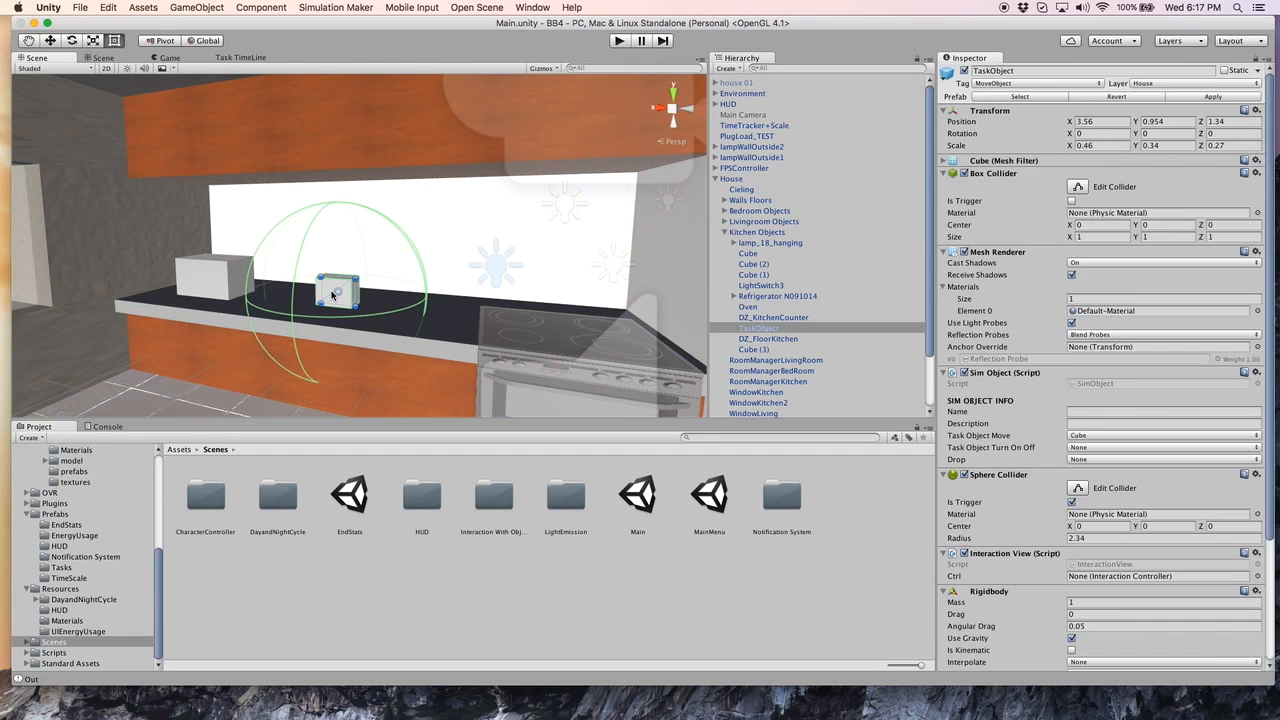
left_click(770, 318)
left_click(760, 329)
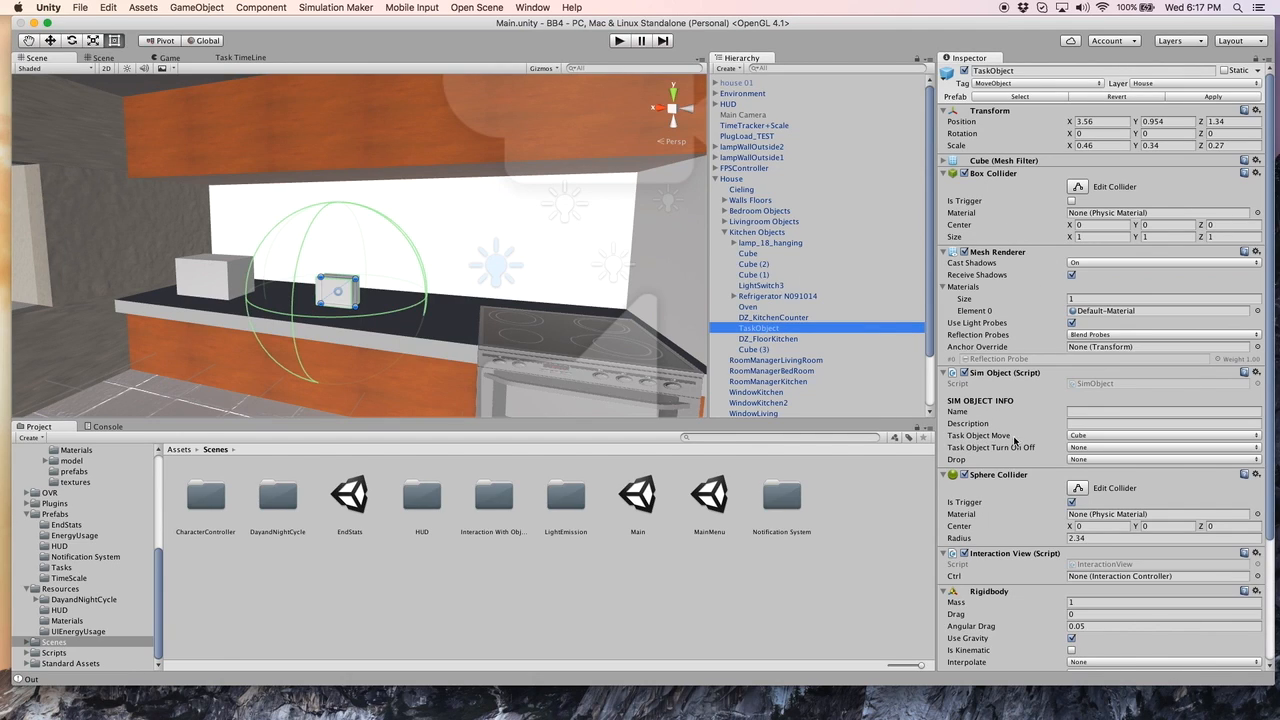
left_click(1096, 436)
left_click(1104, 437)
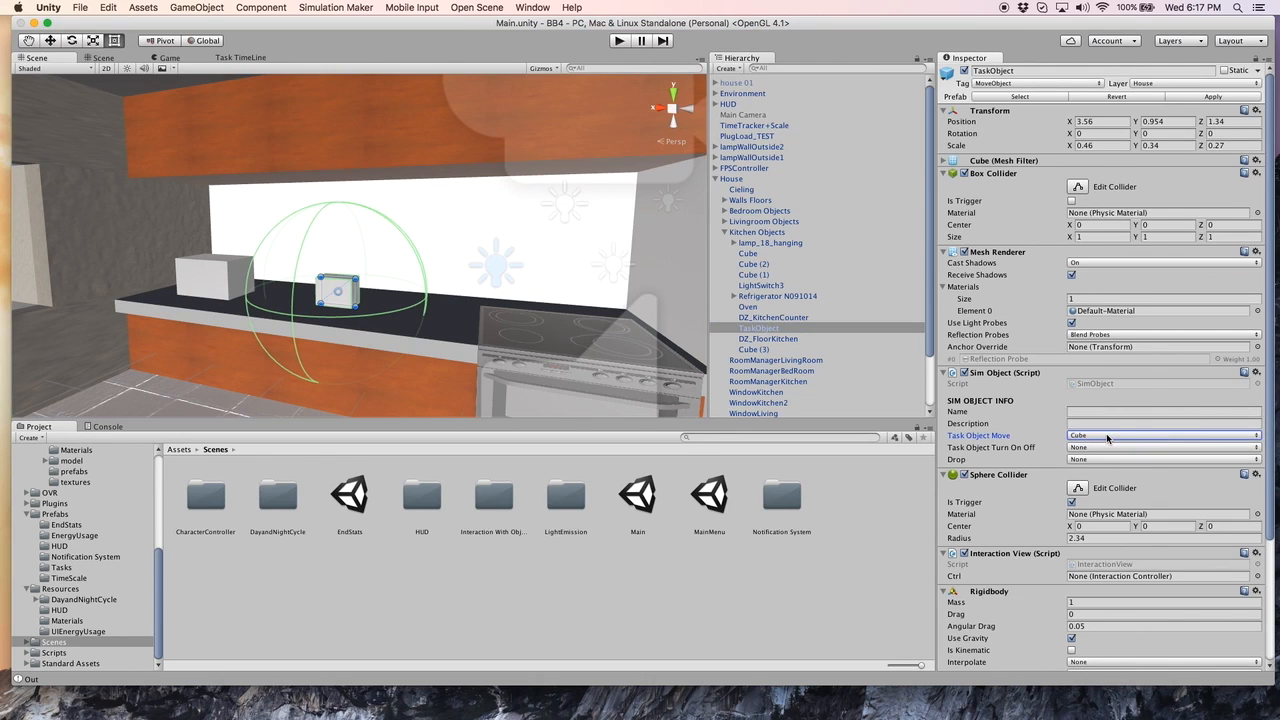
scroll(1048, 300, "down", 5)
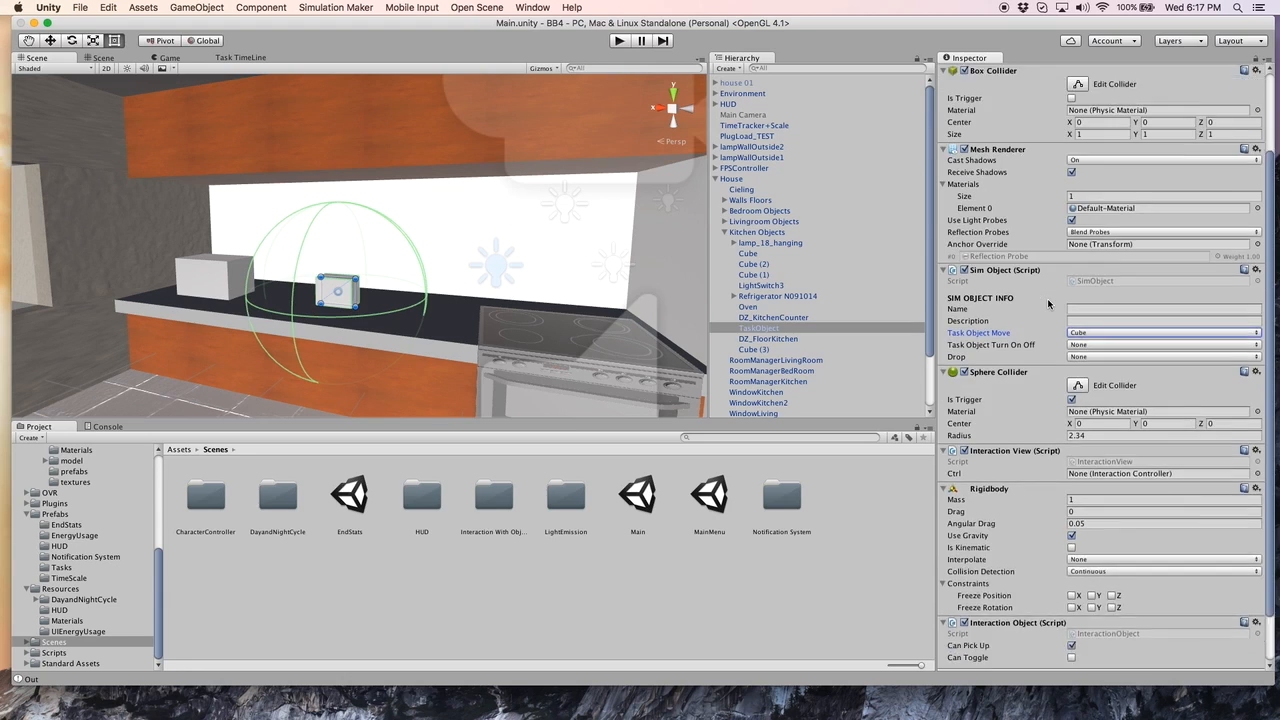
scroll(1048, 302, "up", 5)
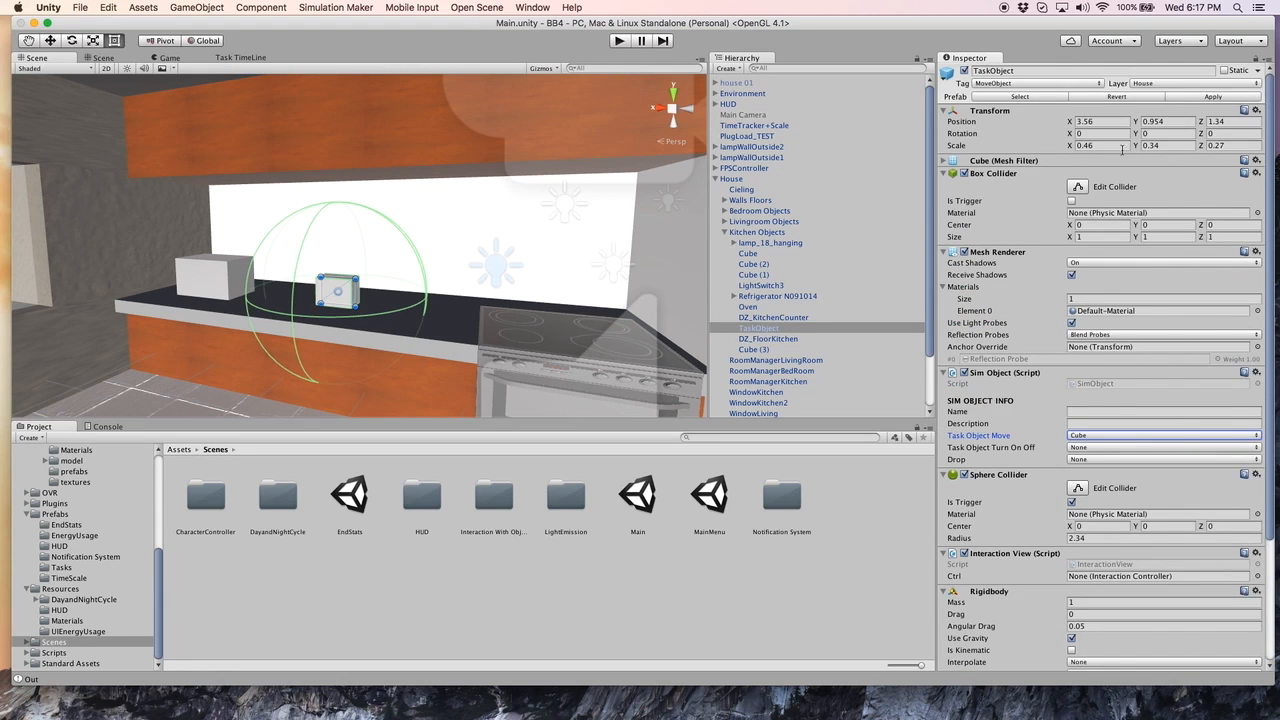
left_click(1106, 448)
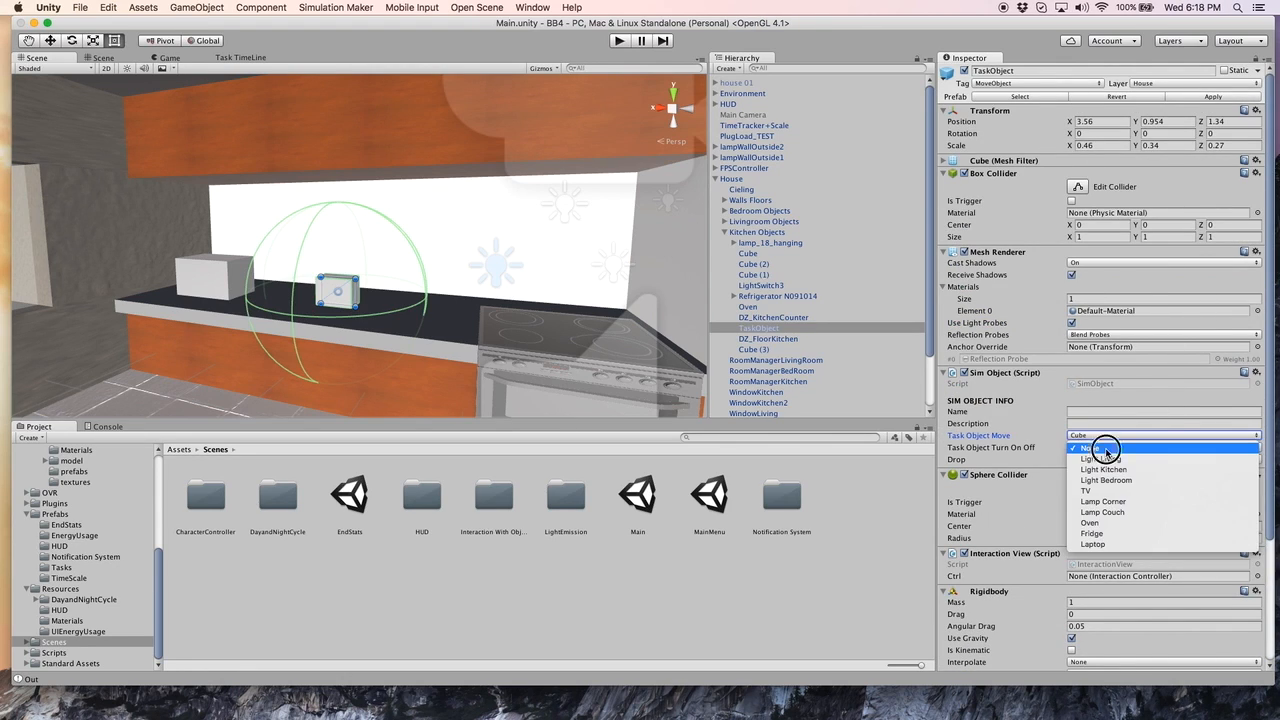
left_click(1003, 449)
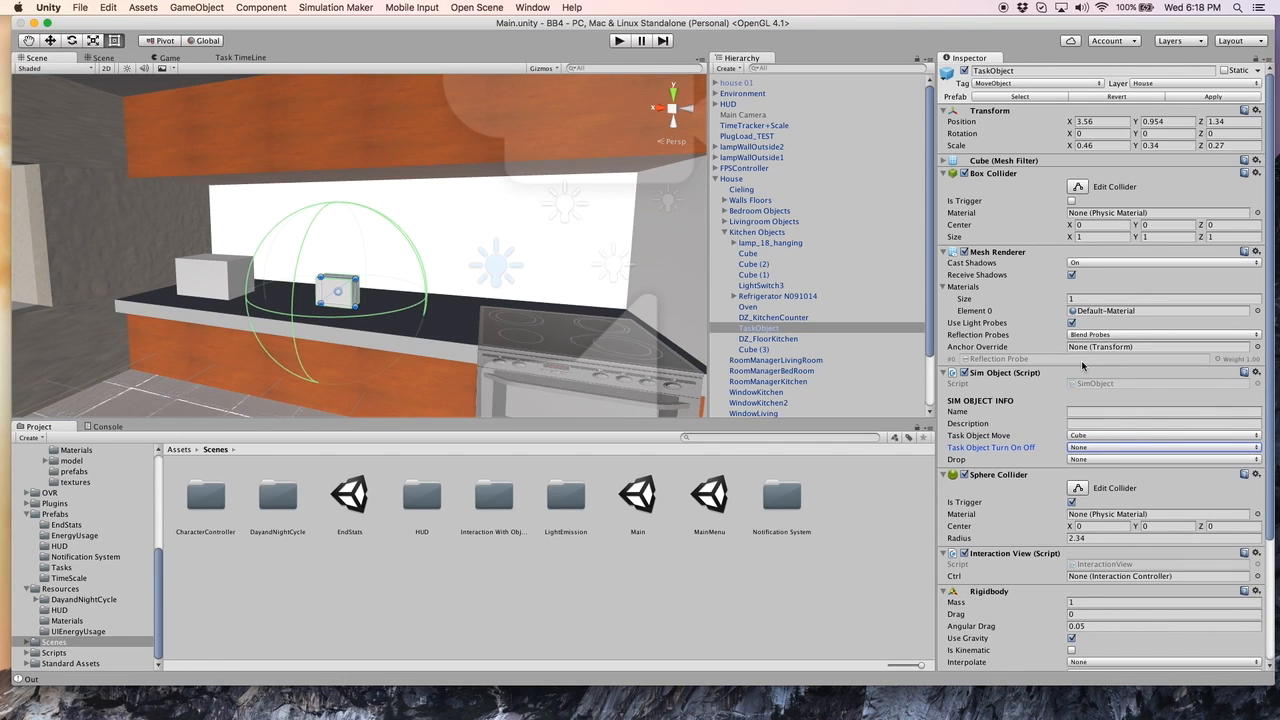
left_click(1212, 97)
Step: Set the Move Cube task's description to "Move cube to coffee table."
left_click(250, 57)
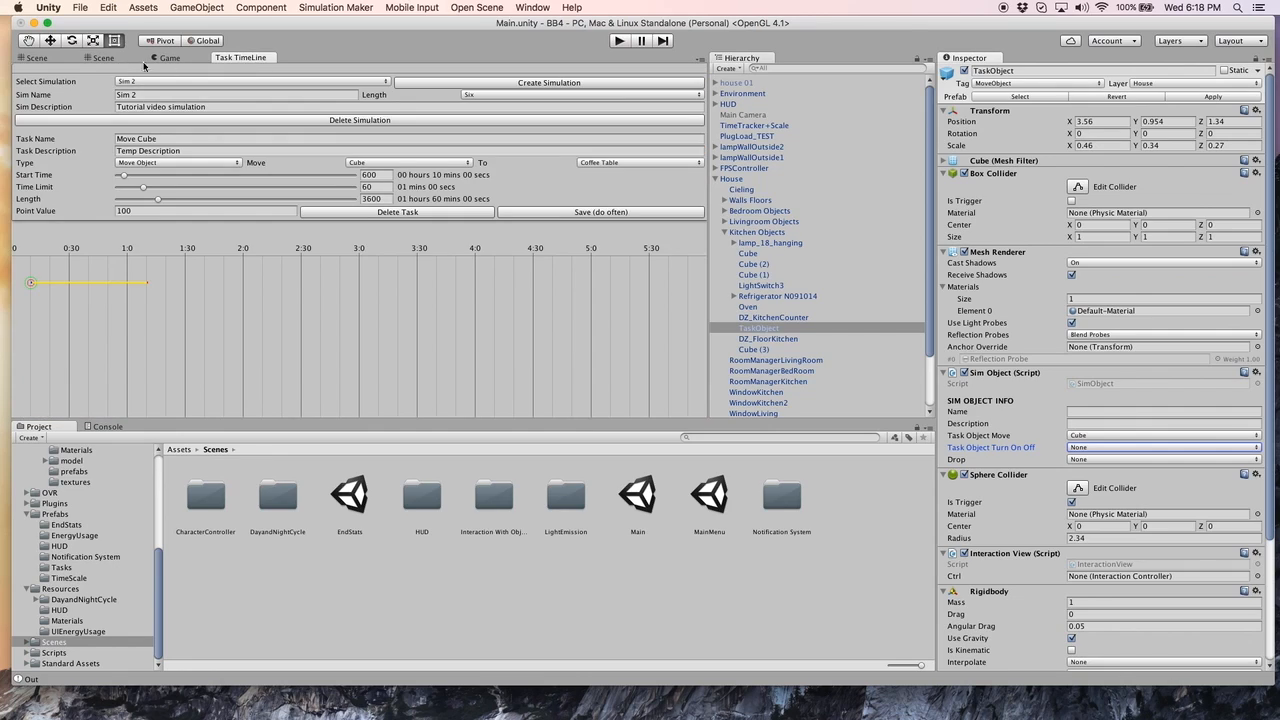
left_click(195, 150)
type("Move cube to coffee table.")
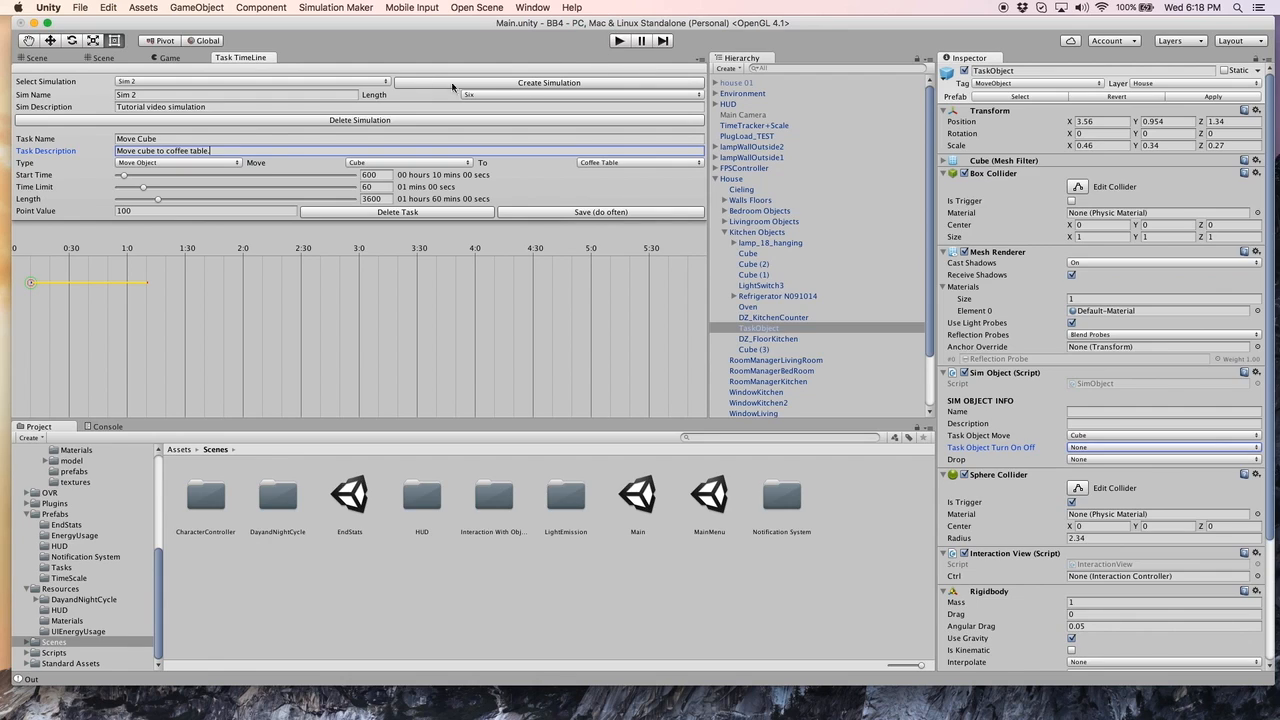
left_click(170, 57)
left_click(238, 57)
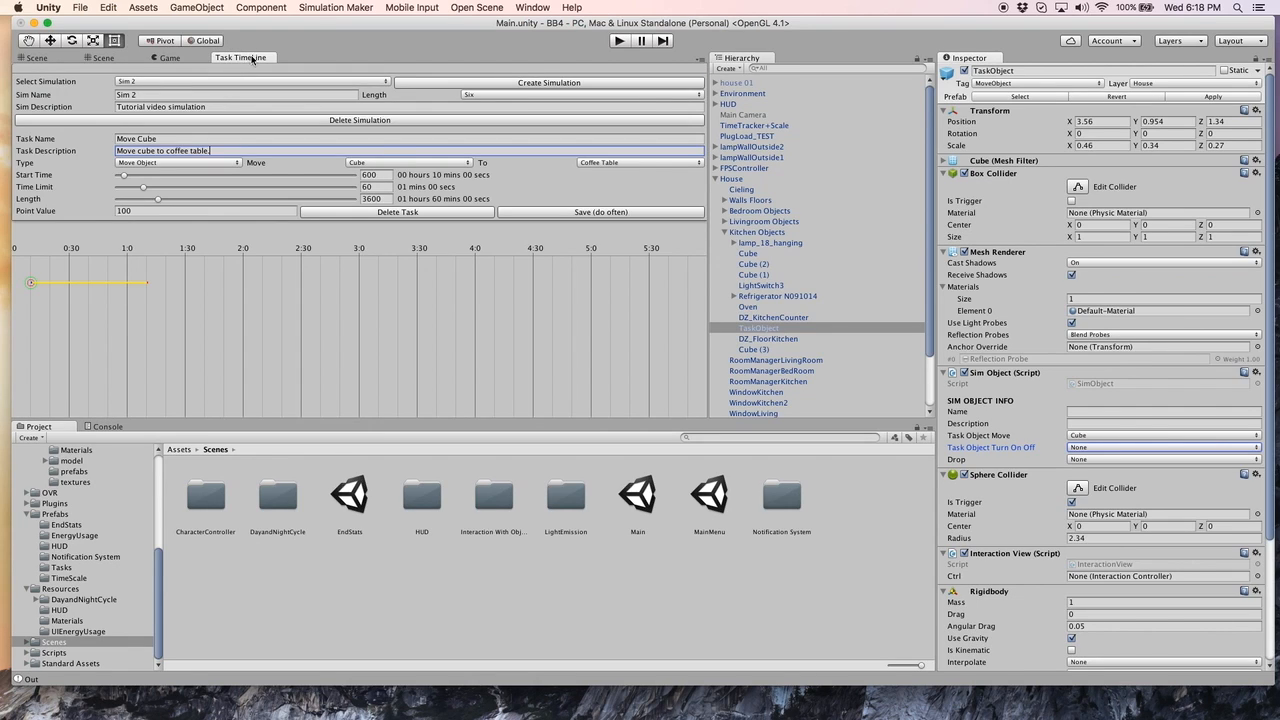
Step: Open the Main Menu scene, saving the changes to the Main scene
left_click(478, 7)
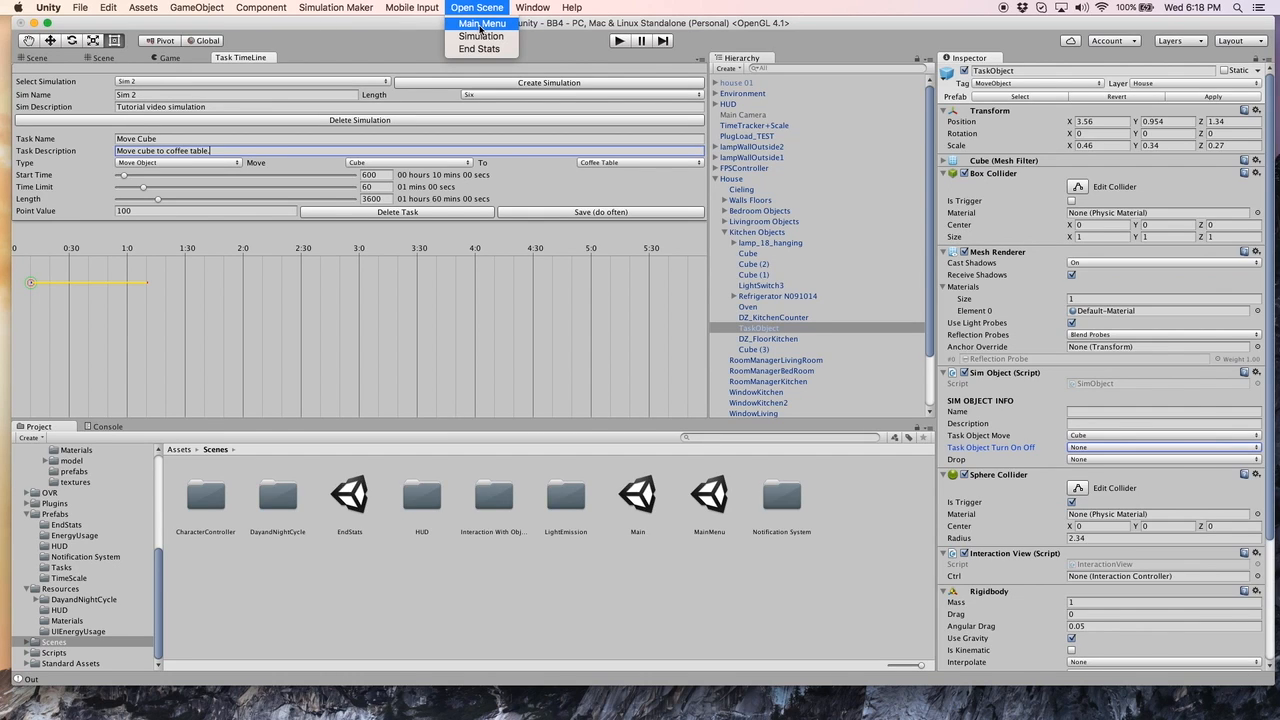
left_click(481, 24)
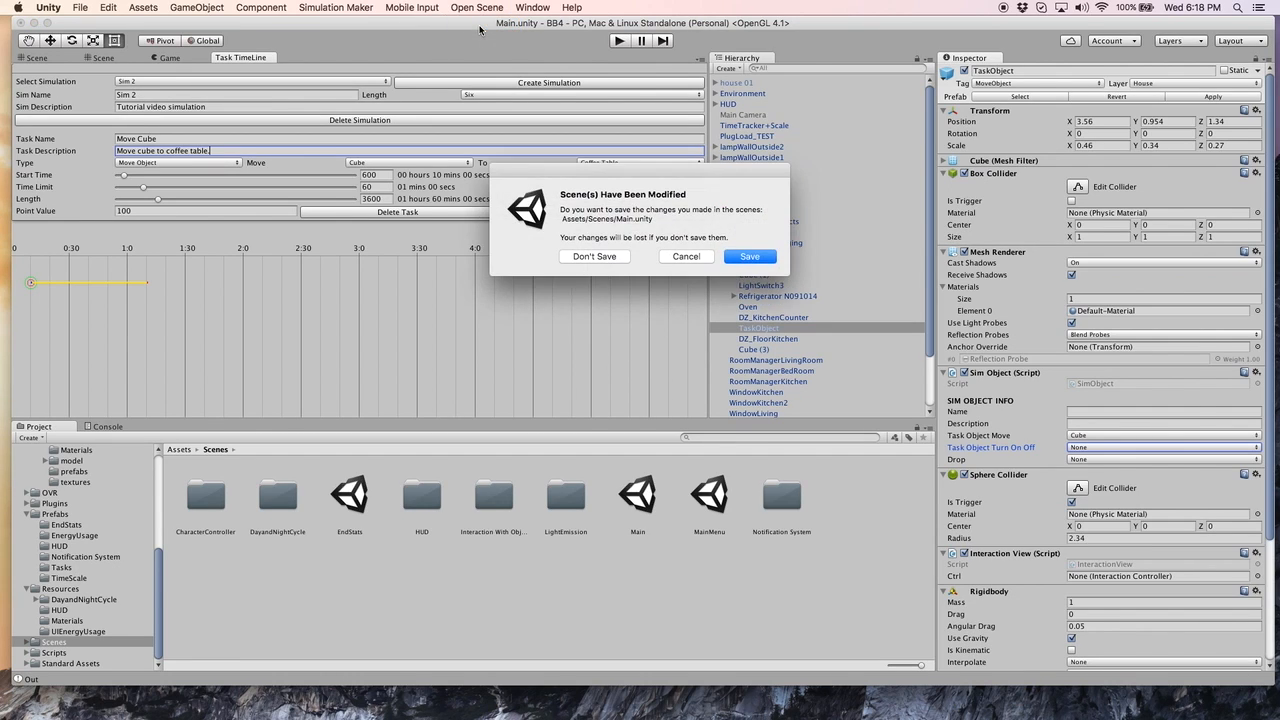
left_click(748, 254)
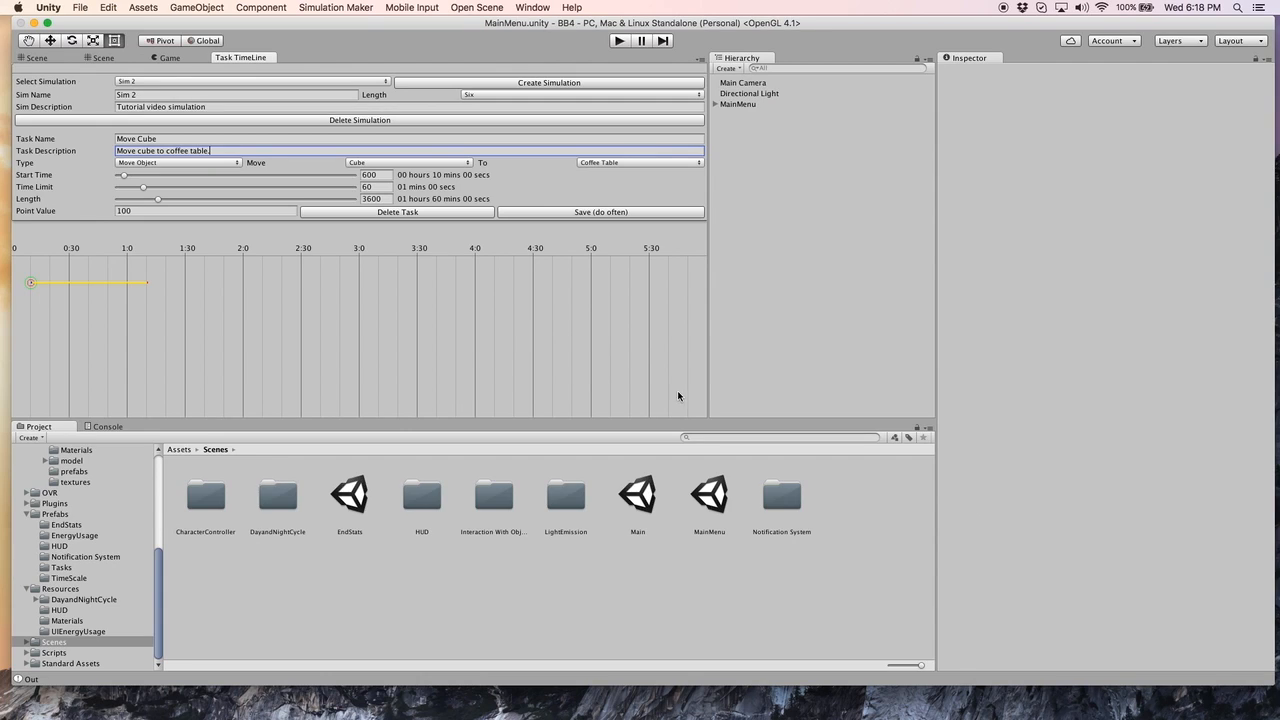
Step: Check the main menu in the game view and start running the Main Menu scene in play mode
left_click(183, 56)
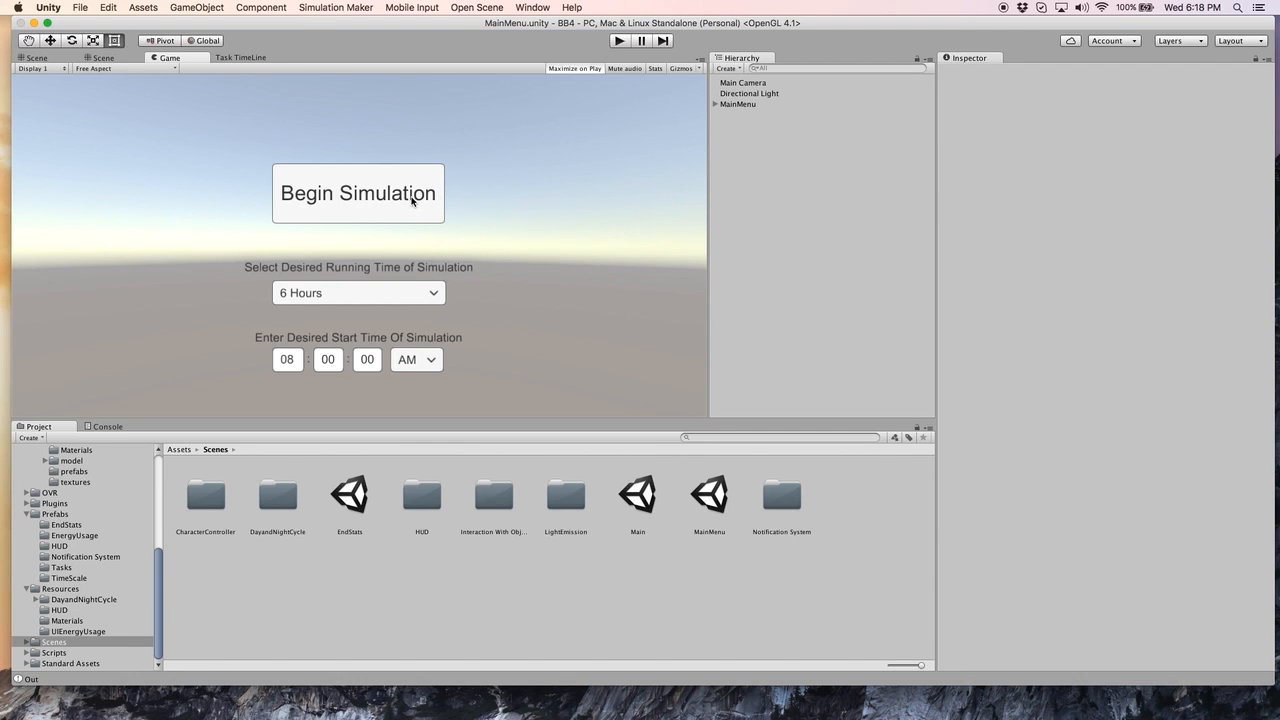
left_click(232, 58)
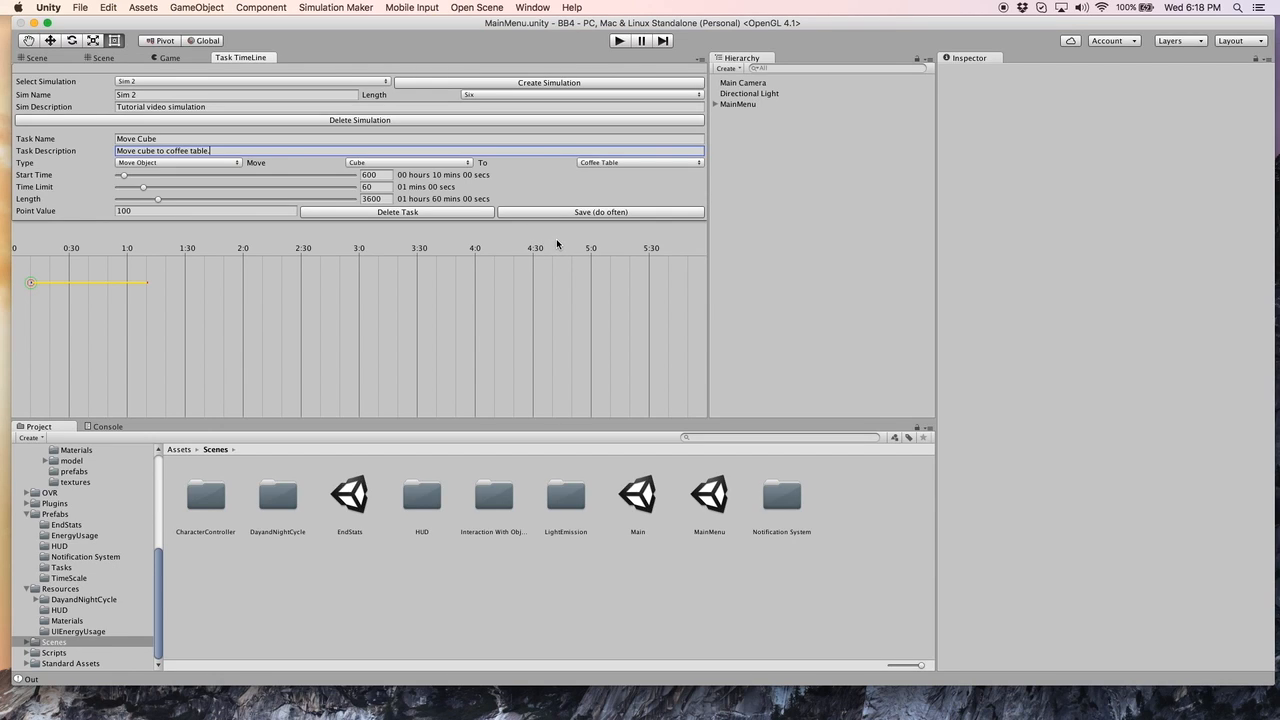
left_click(617, 40)
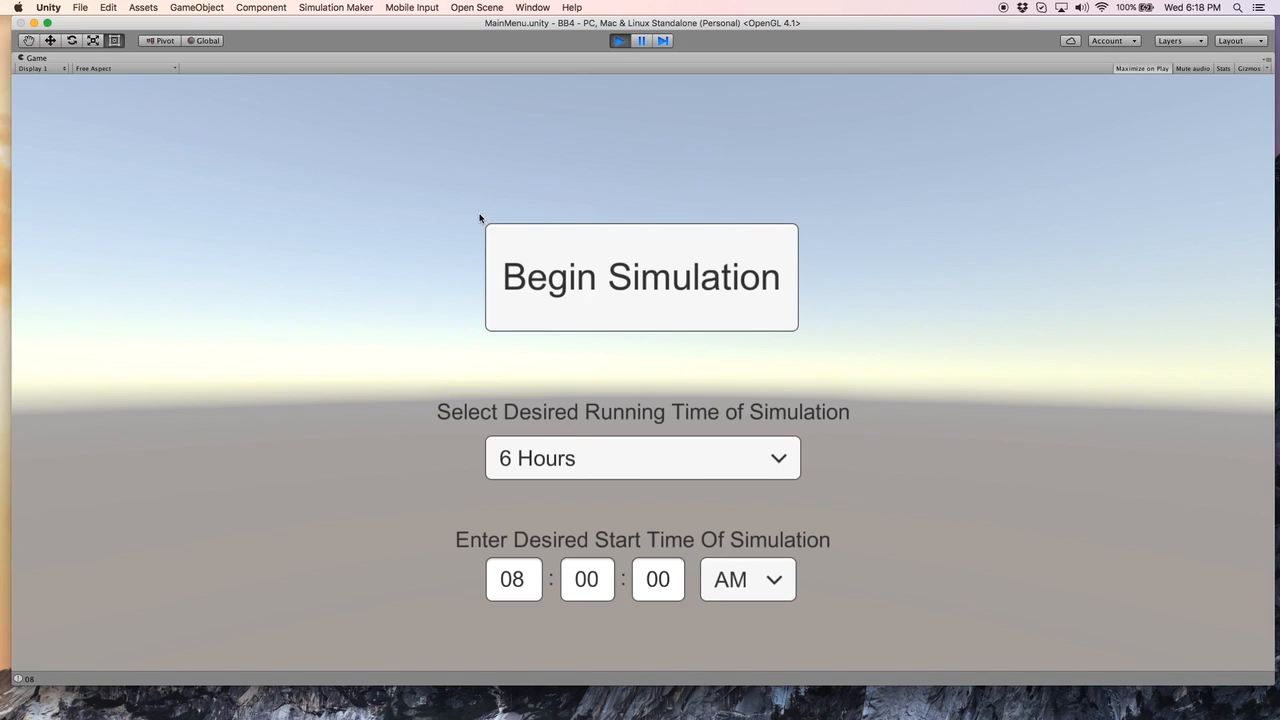
Step: Begin the simulation, walk up to the kitchen counter and pick up the cube
left_click(592, 281)
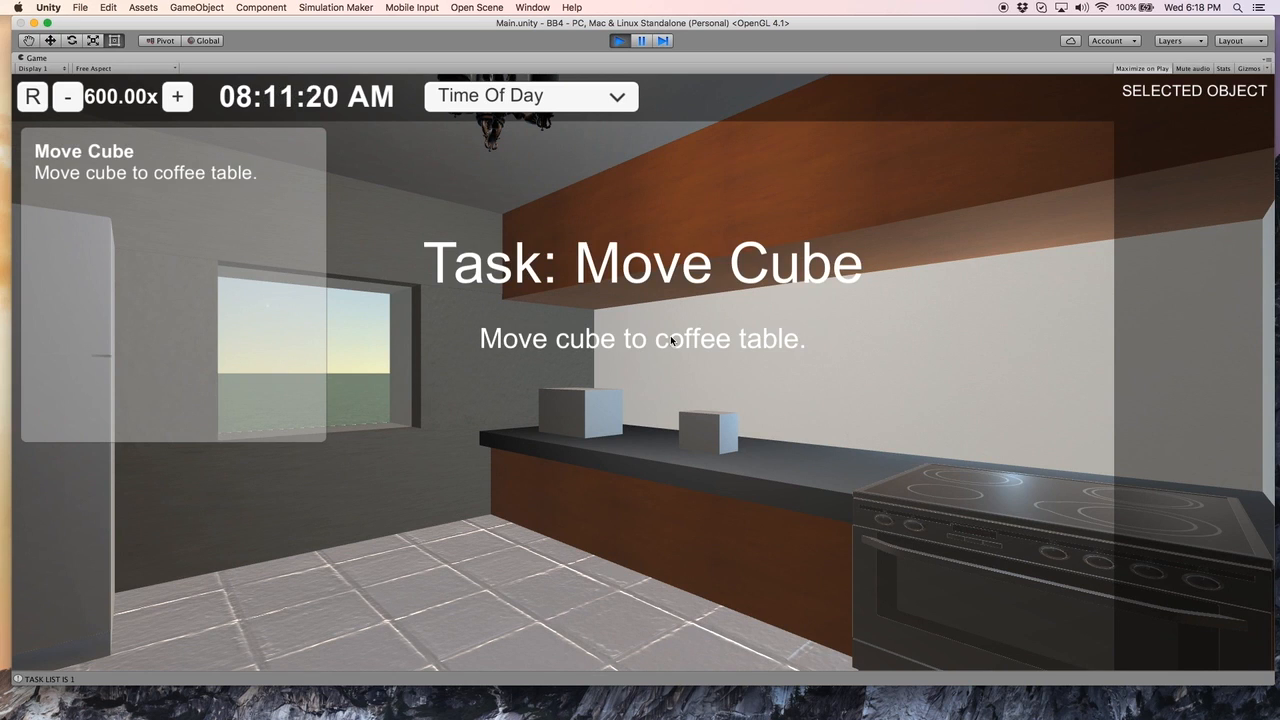
key("w")
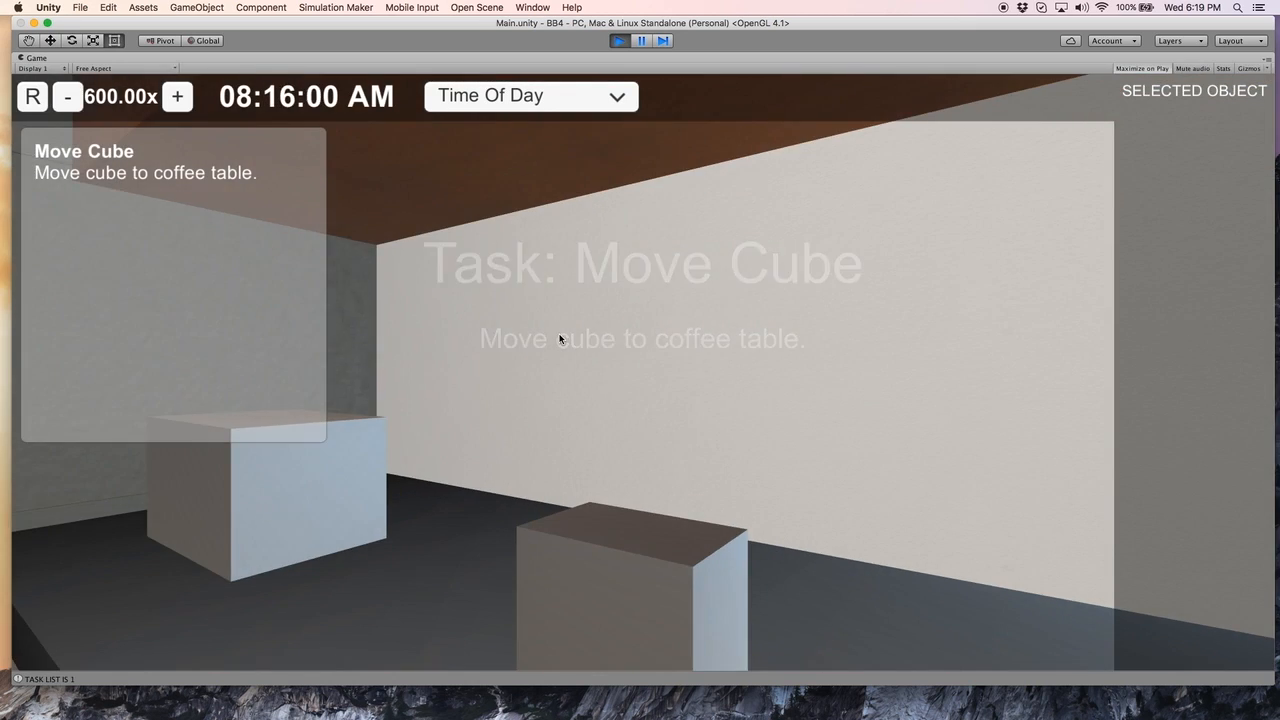
key("e")
key("s")
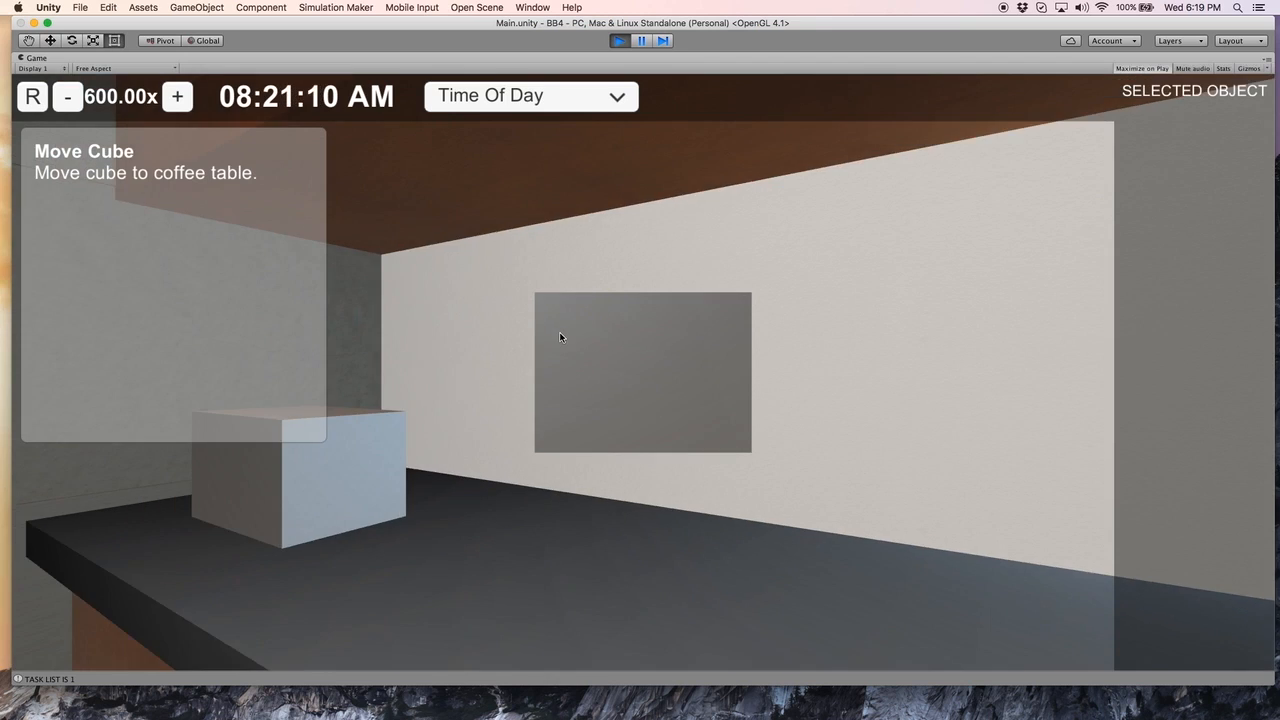
Step: Carry the cube into the living room and place it on the coffee table
key("w")
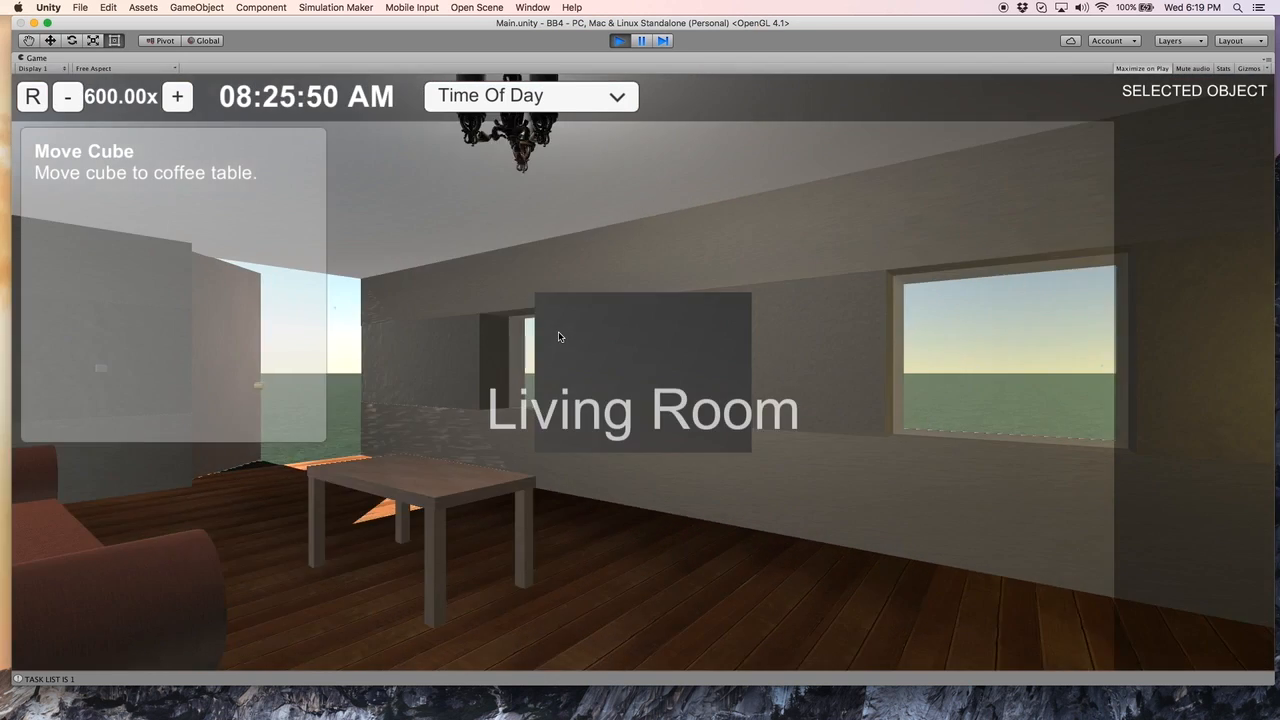
key("w")
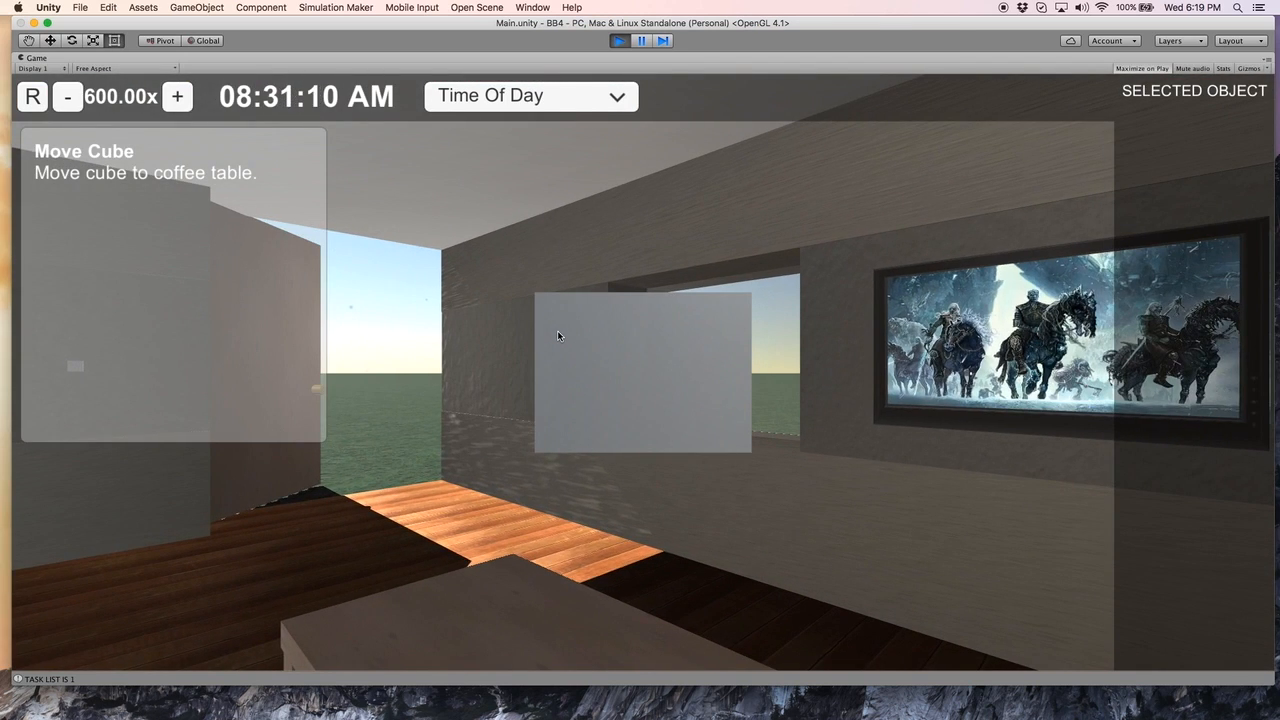
key("e")
key("s")
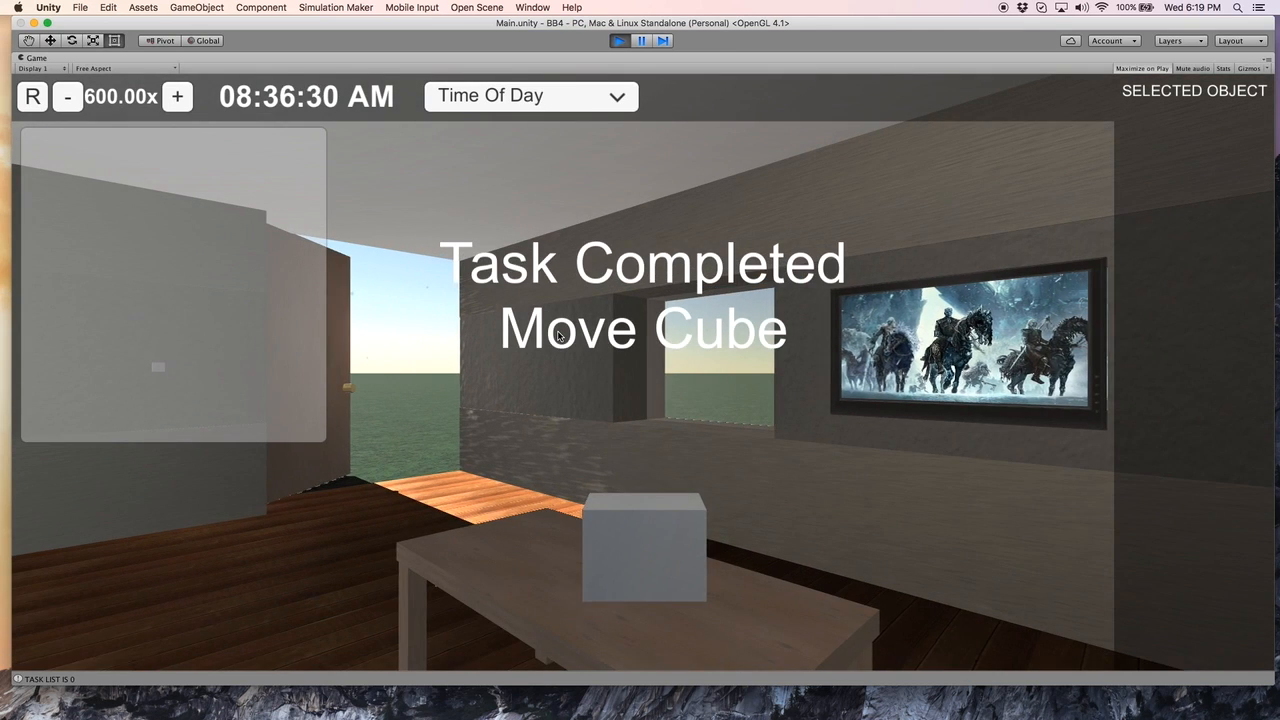
Step: Back away from the coffee table, look around the living room and stop play mode
key("s")
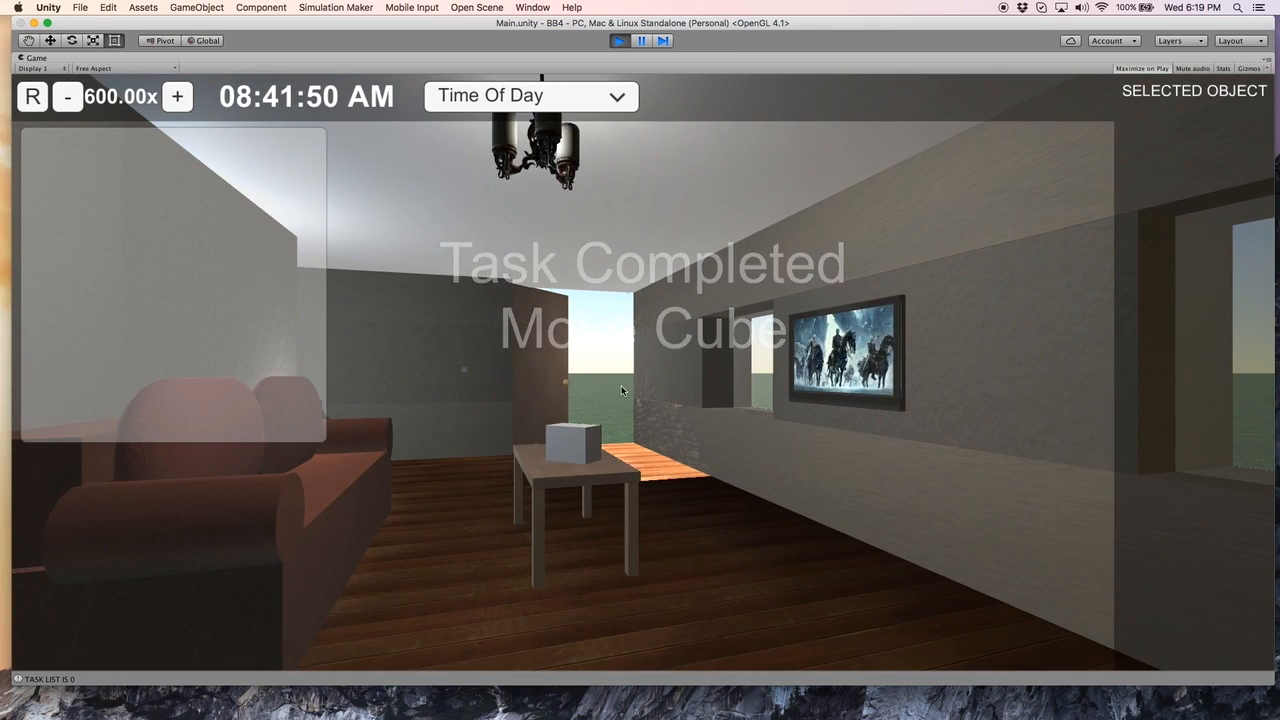
key("w")
key("a")
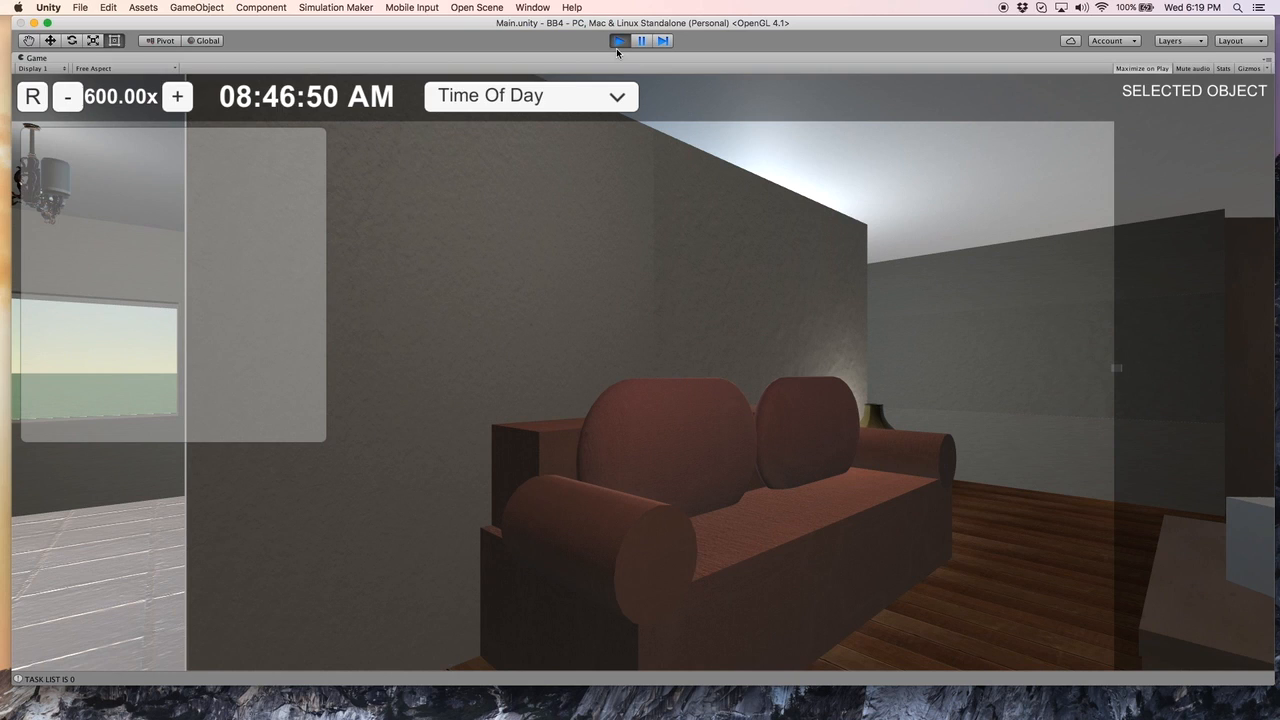
left_click(618, 44)
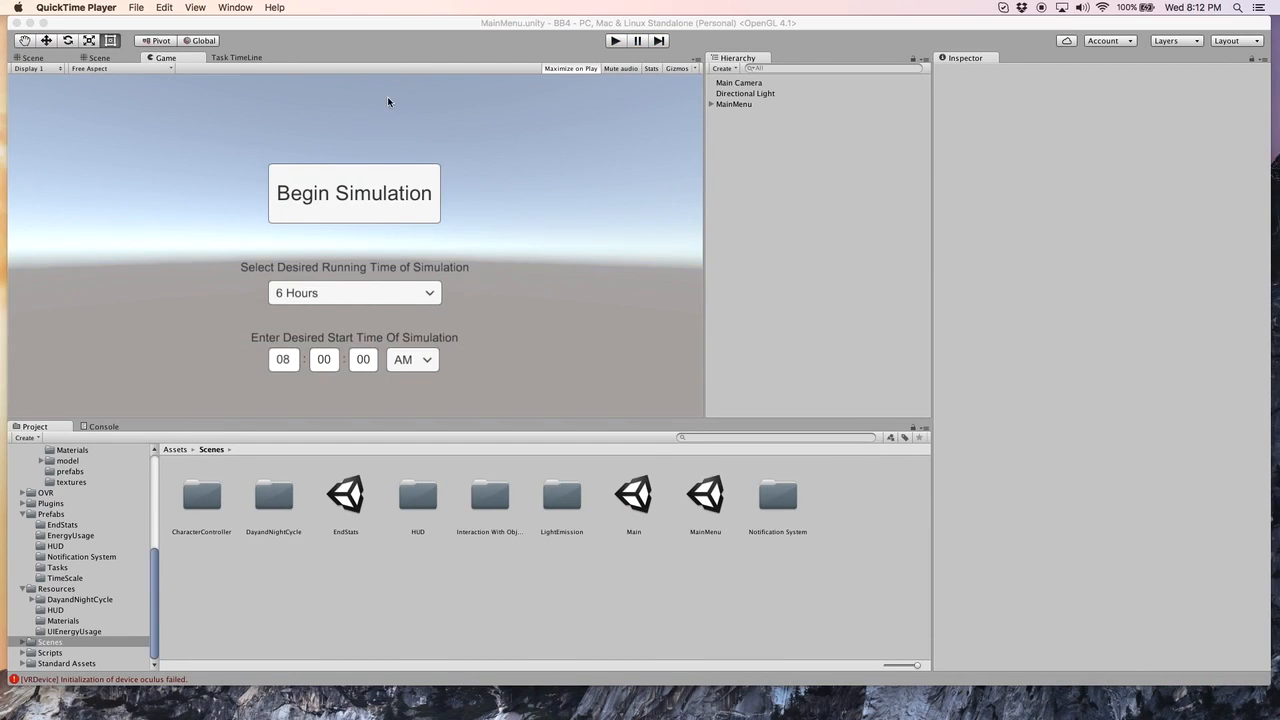
Step: Examine the Move Cube task in the Task TimeLine, checking its available objects to move and destinations
left_click(390, 23)
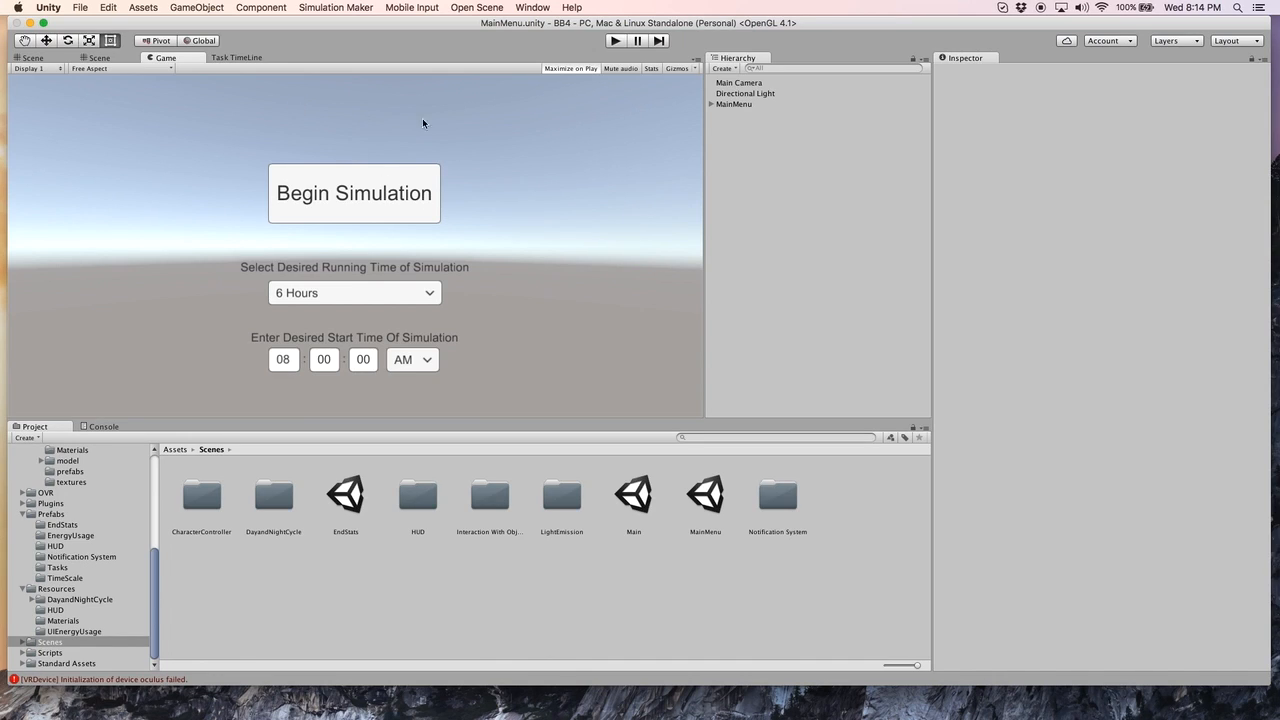
left_click(239, 58)
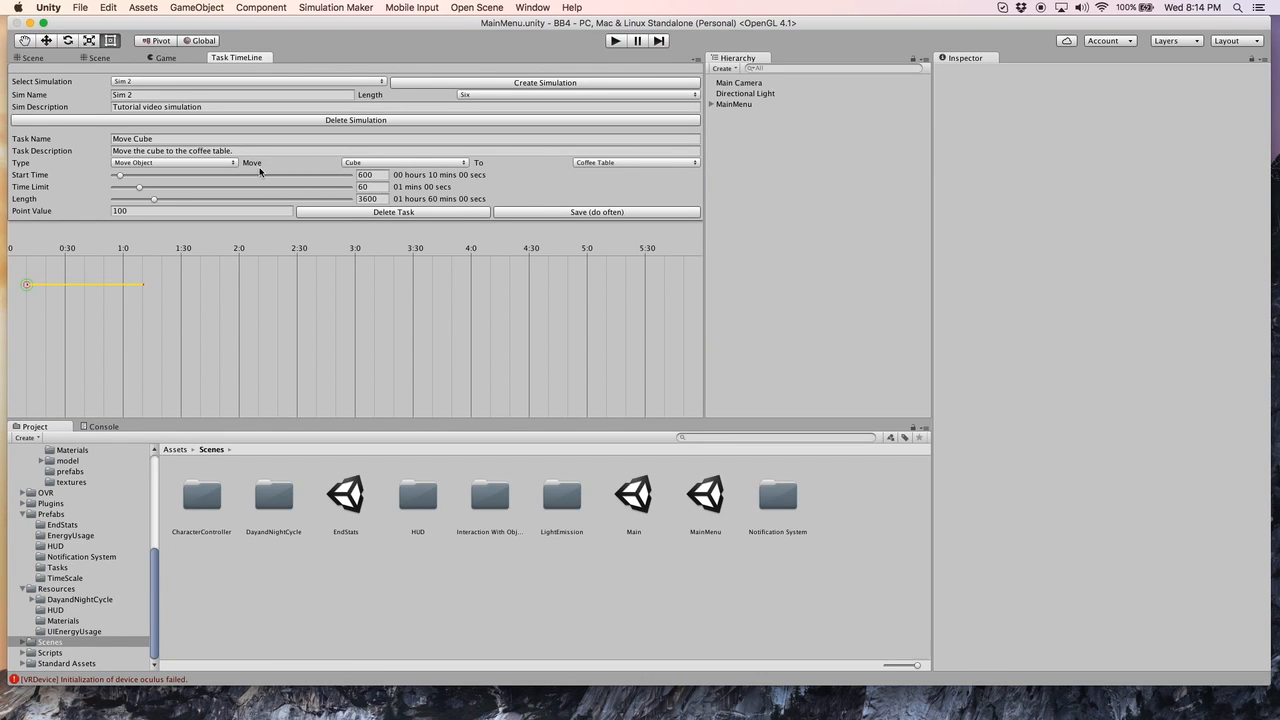
left_click(455, 165)
left_click(625, 155)
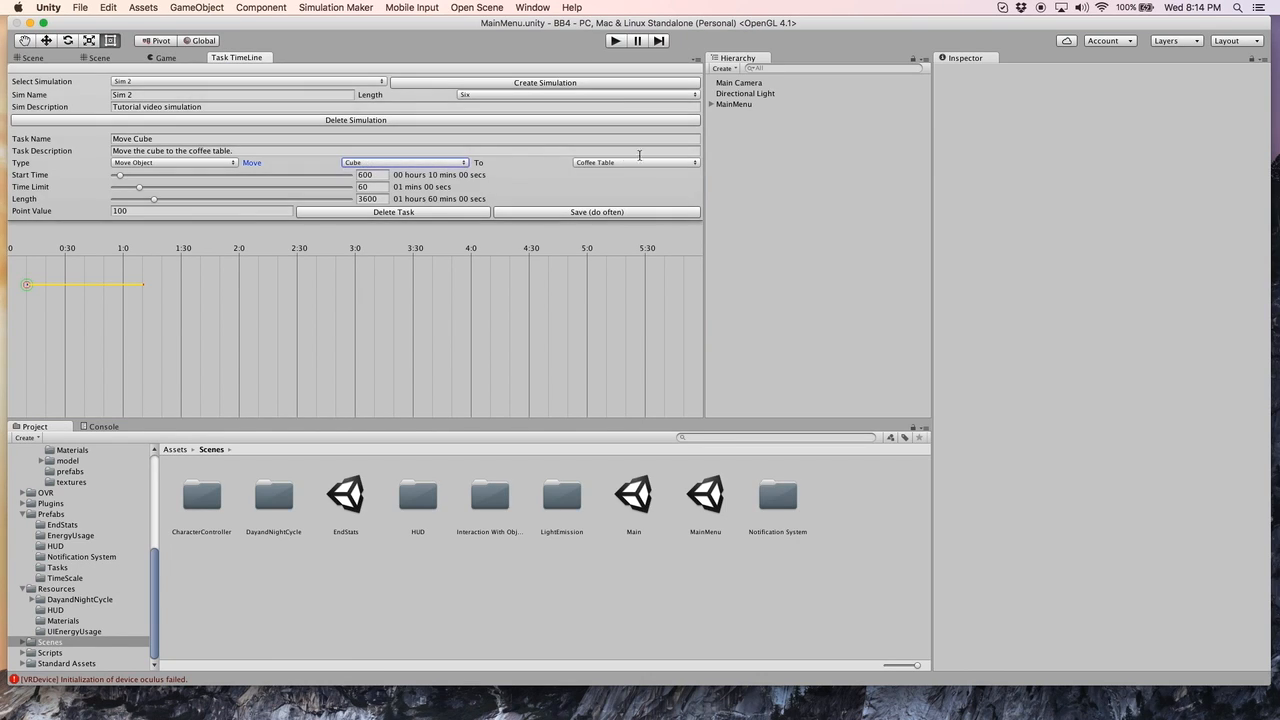
left_click(626, 160)
left_click(508, 163)
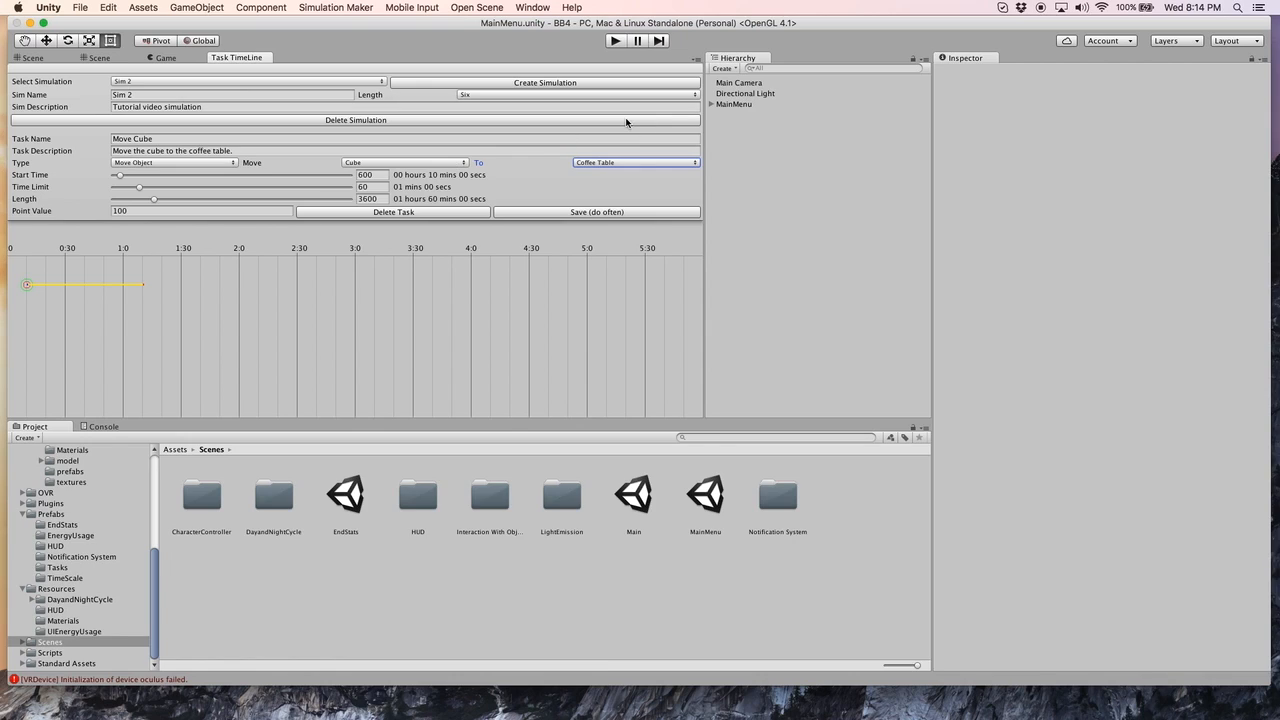
left_click(454, 163)
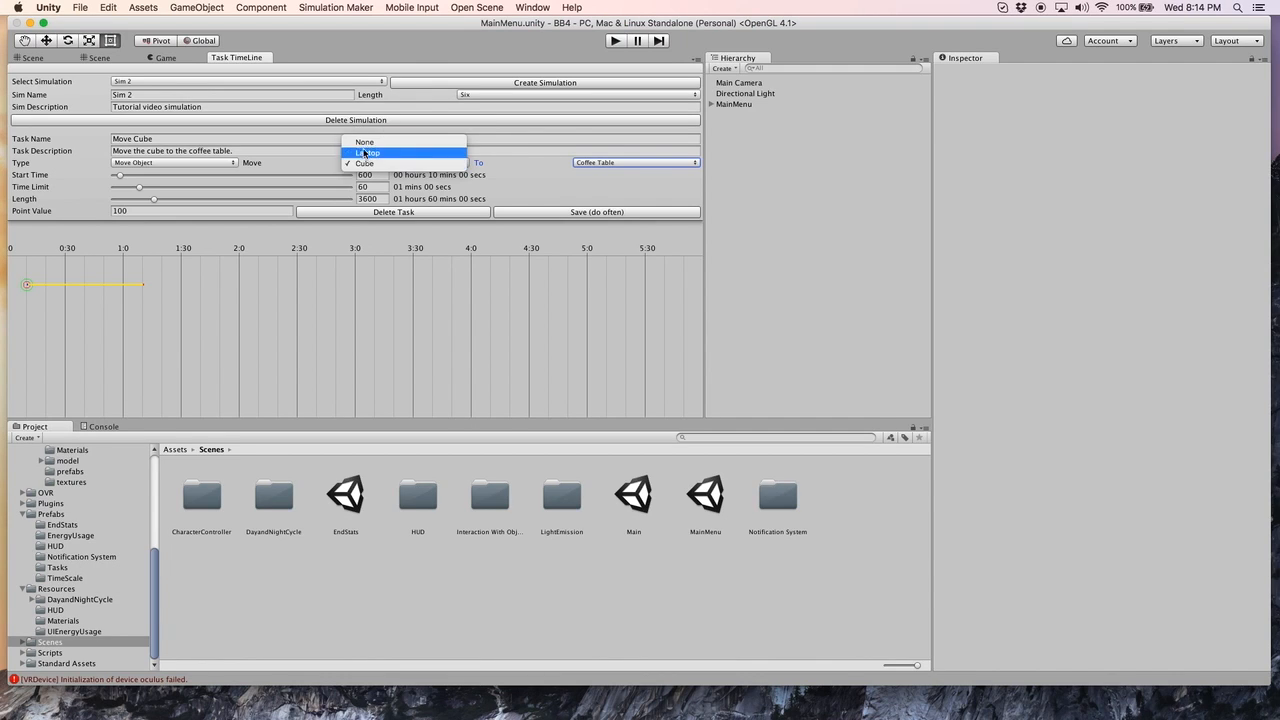
left_click(506, 162)
key("Tab")
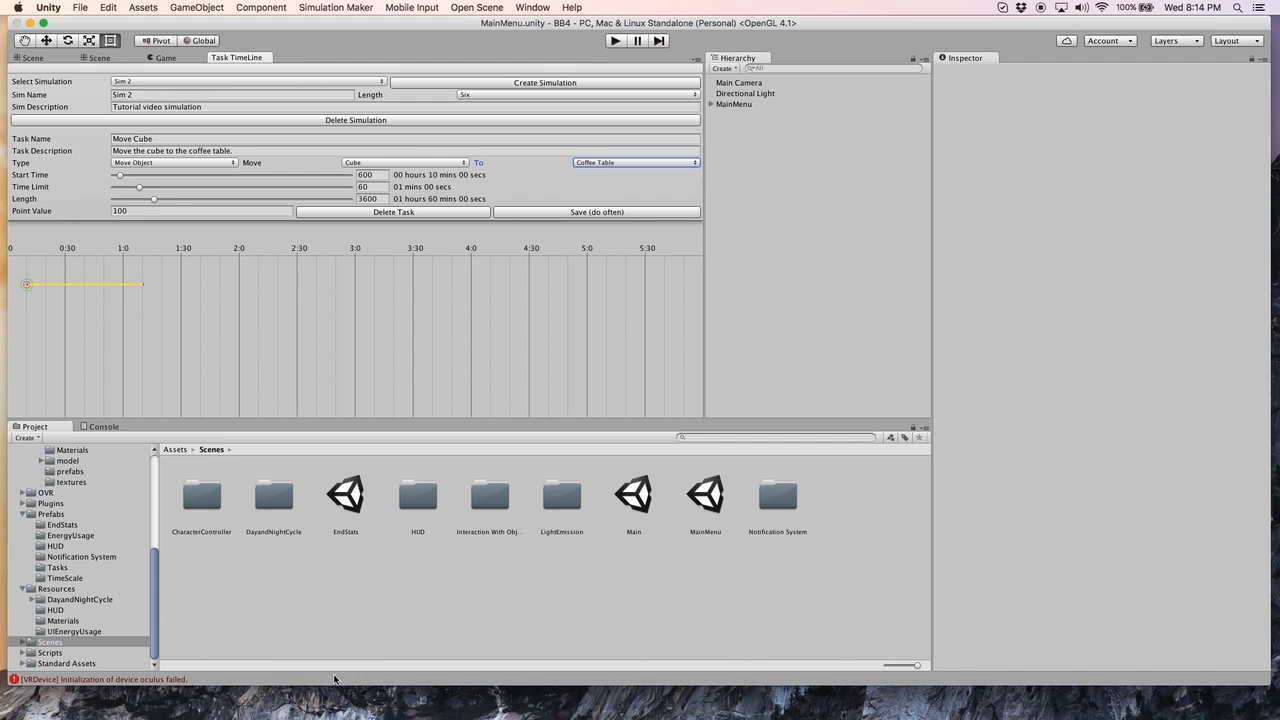
Step: Open the SimulationManager script from the Scripts > Managers folder in MonoDevelop
left_click(155, 585)
mouse_move(155, 585)
left_mouse_down()
mouse_move(149, 491)
mouse_move(162, 583)
left_mouse_up()
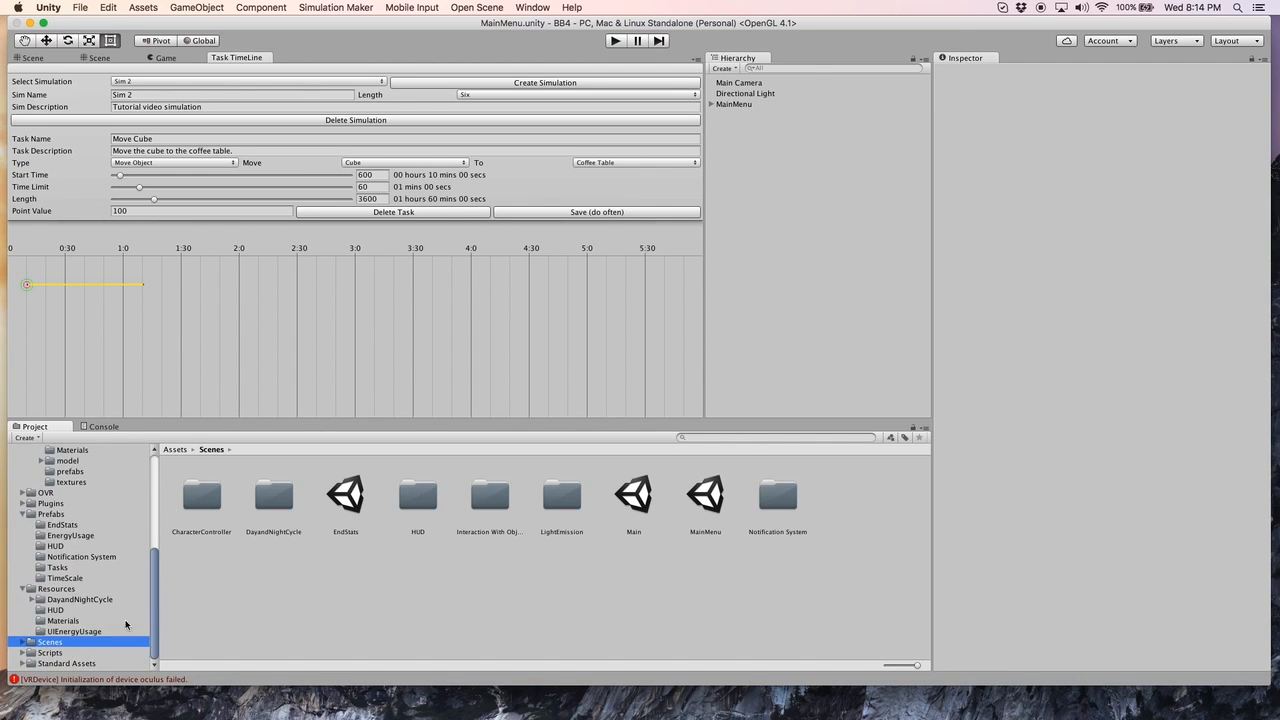
left_click(23, 653)
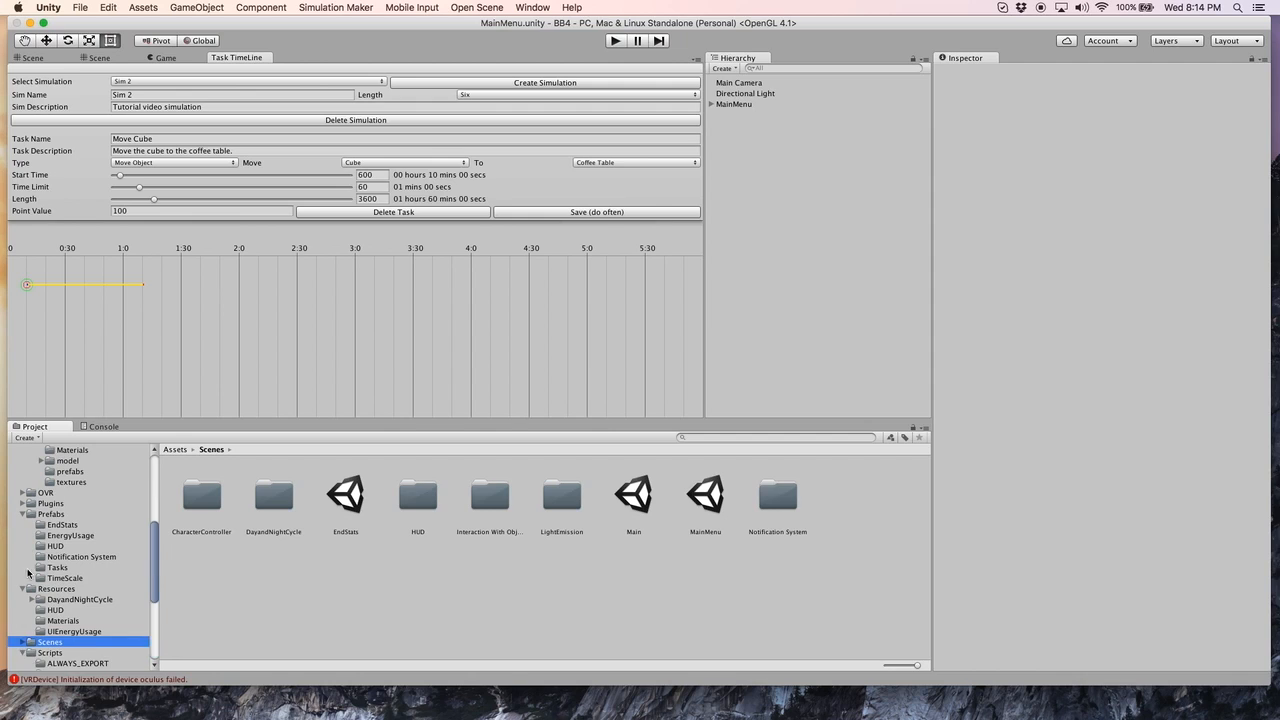
left_click(60, 578)
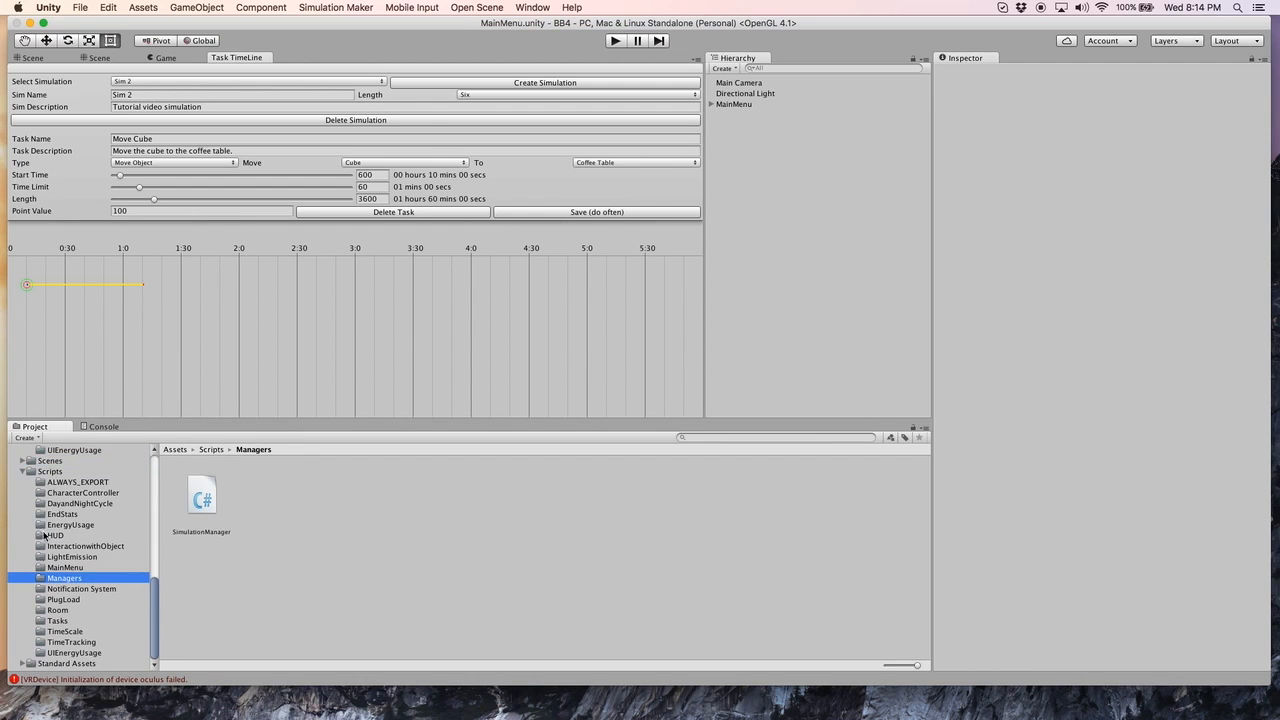
left_click(204, 503)
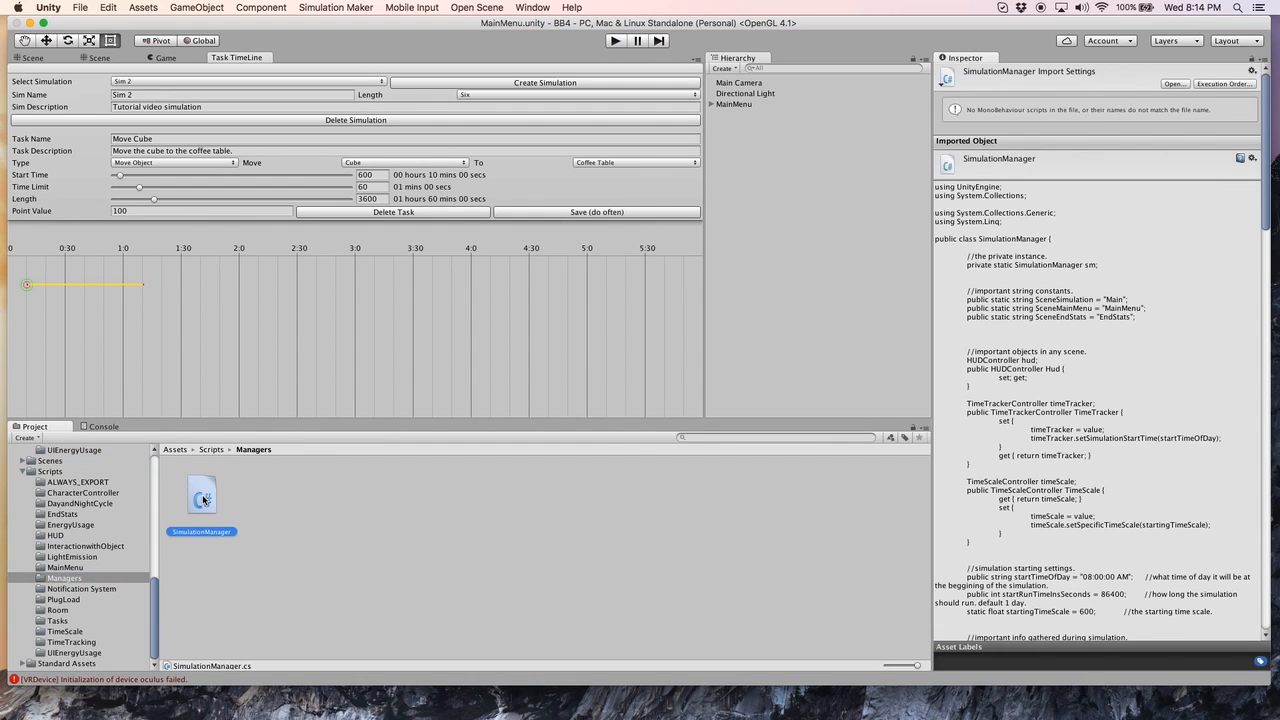
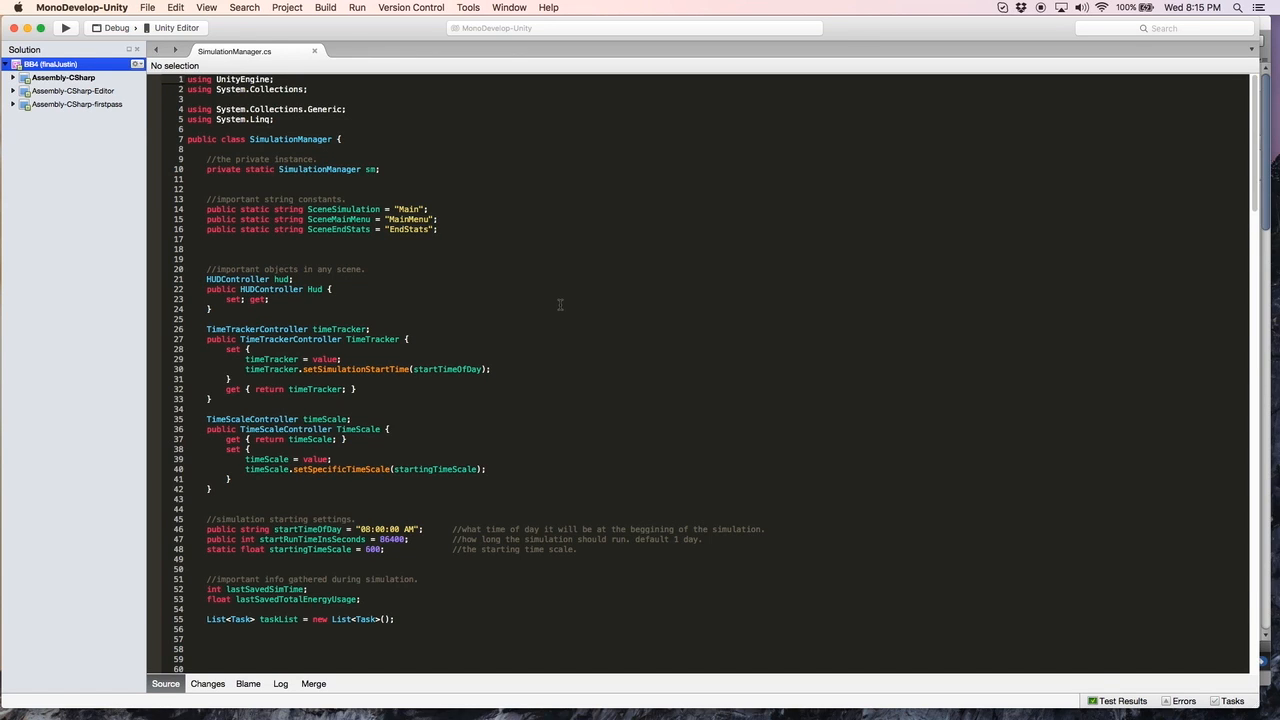
Step: Examine the TaskObjectMove, TaskObjectTurnOnOff and DropZone enums at the end of the SimulationManager script
scroll(524, 277, "down", 10)
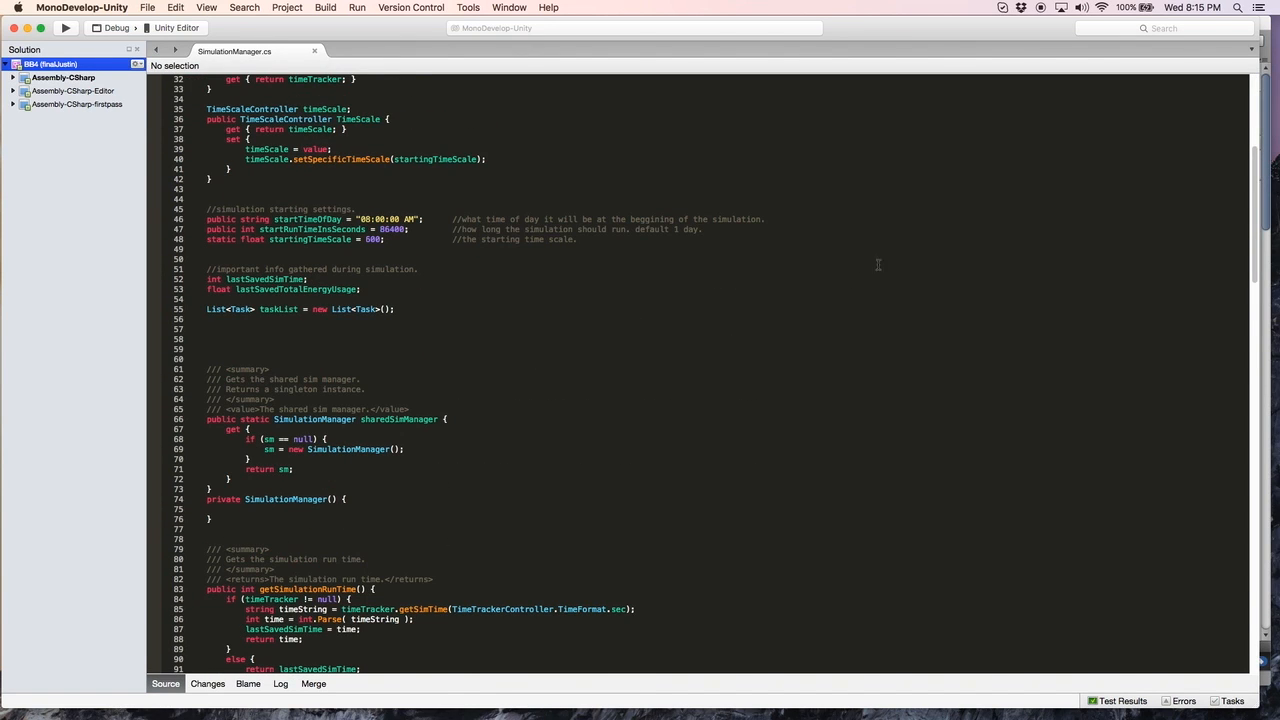
left_click_drag(1250, 176, 1238, 507)
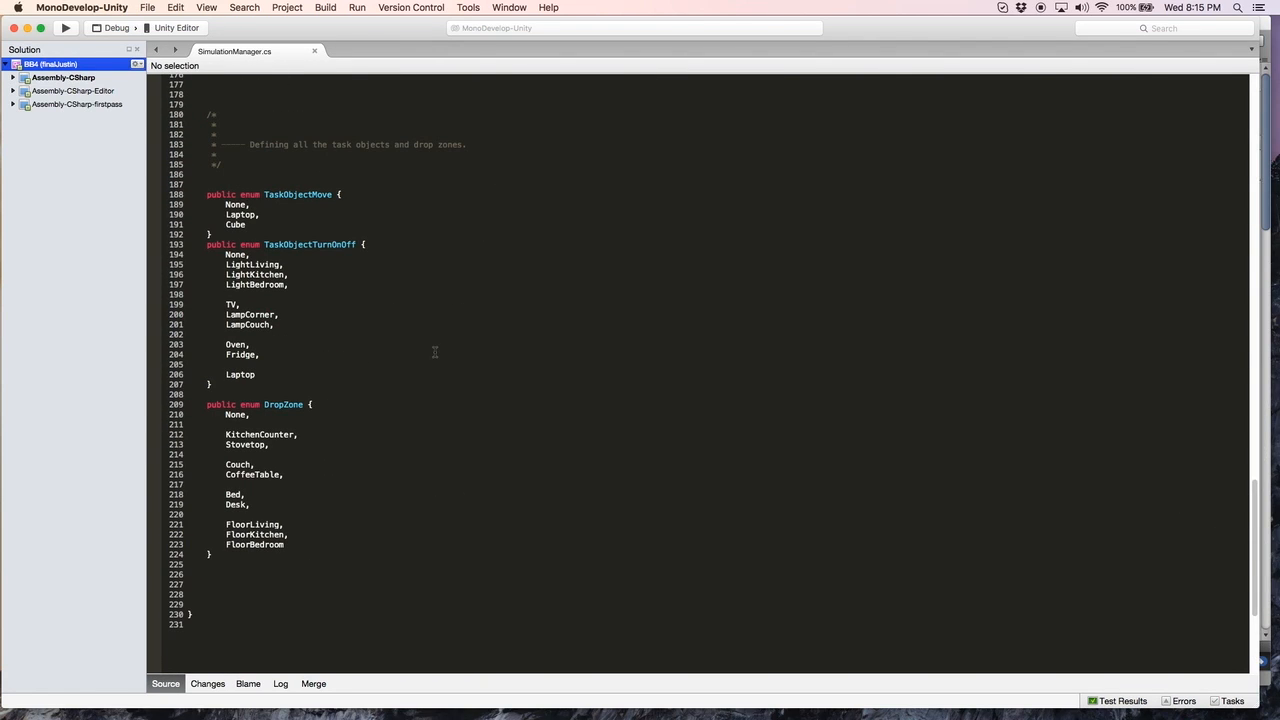
left_click(333, 195)
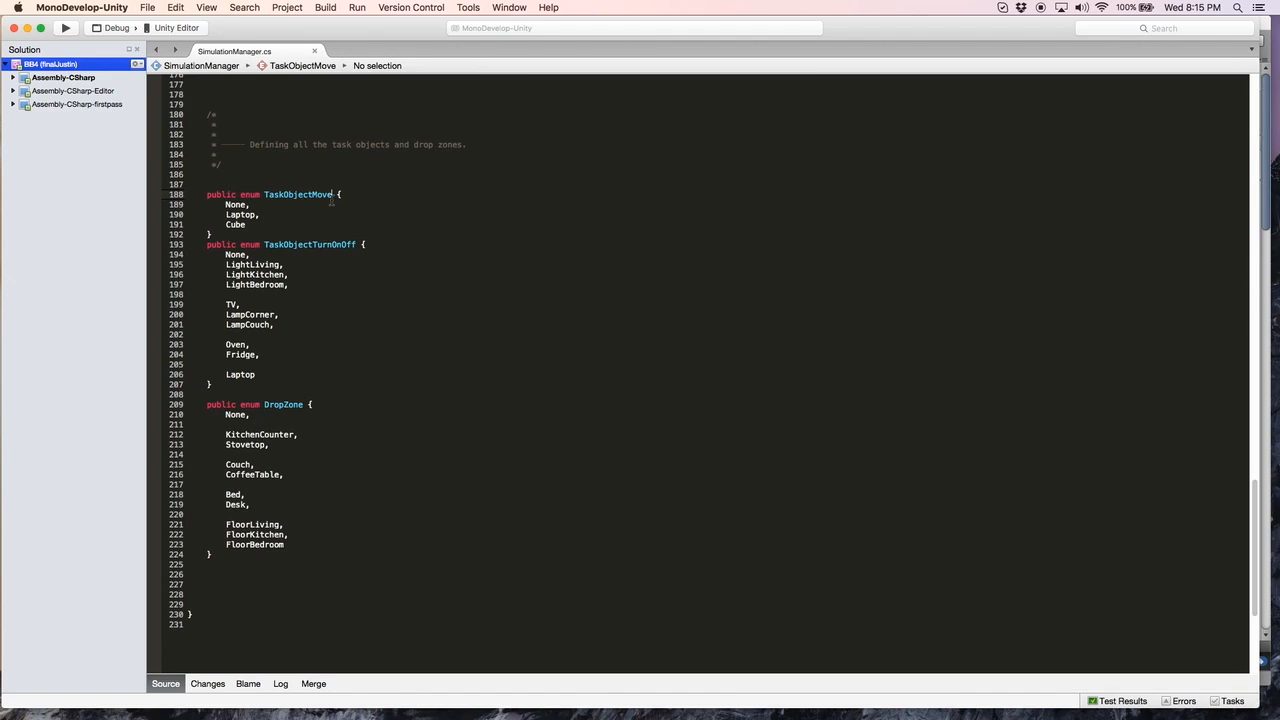
mouse_move(264, 244)
left_mouse_down()
mouse_move(357, 245)
mouse_move(265, 245)
left_mouse_up()
left_click(357, 245)
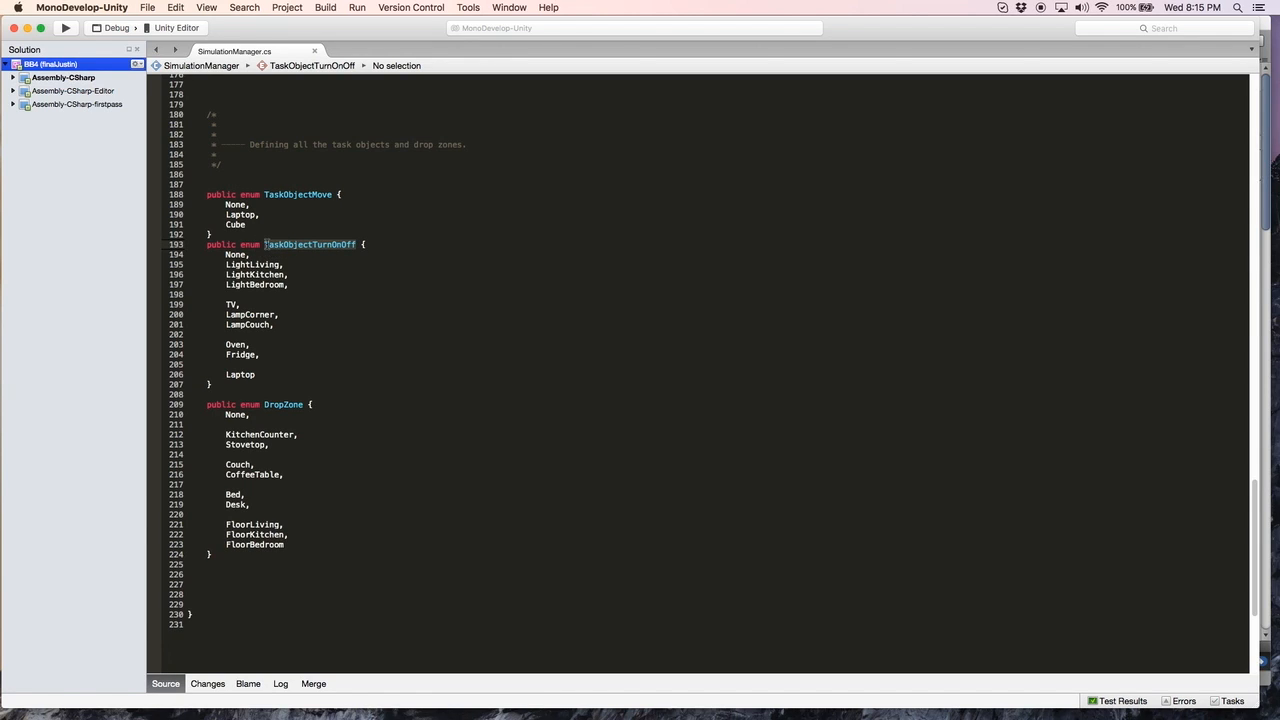
left_click(266, 245)
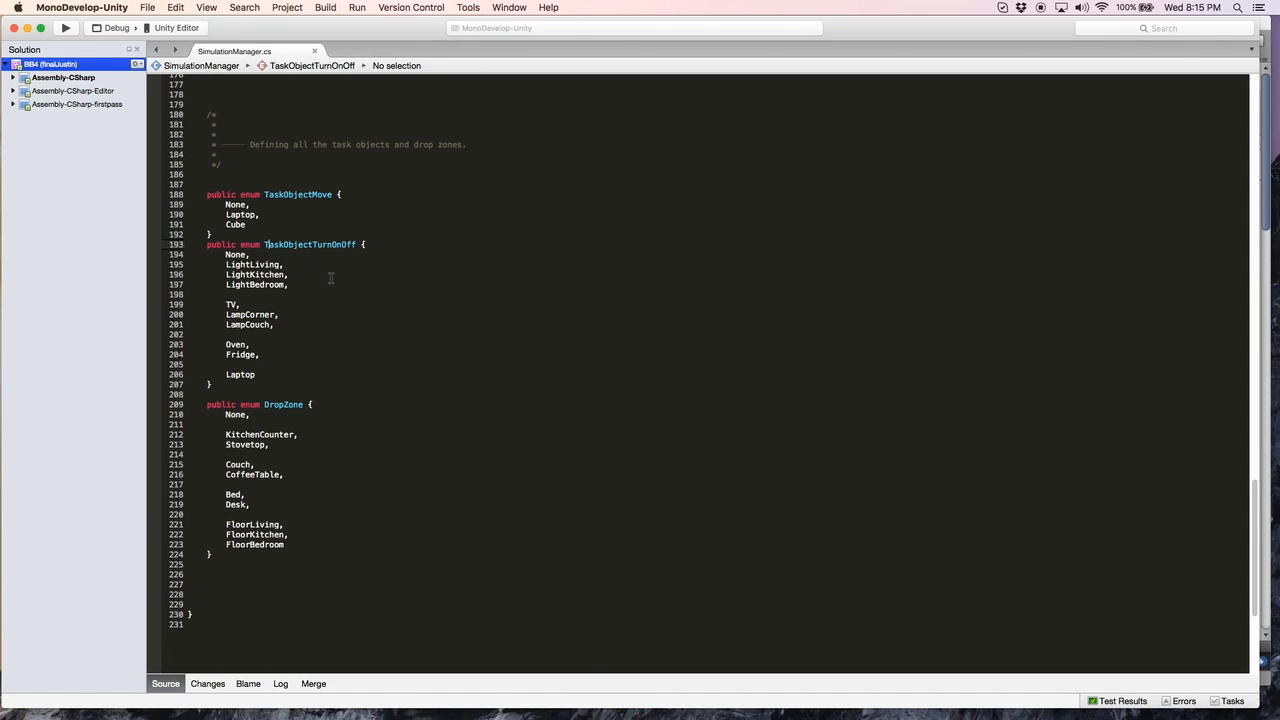
left_click_drag(264, 406, 303, 406)
left_click(303, 406)
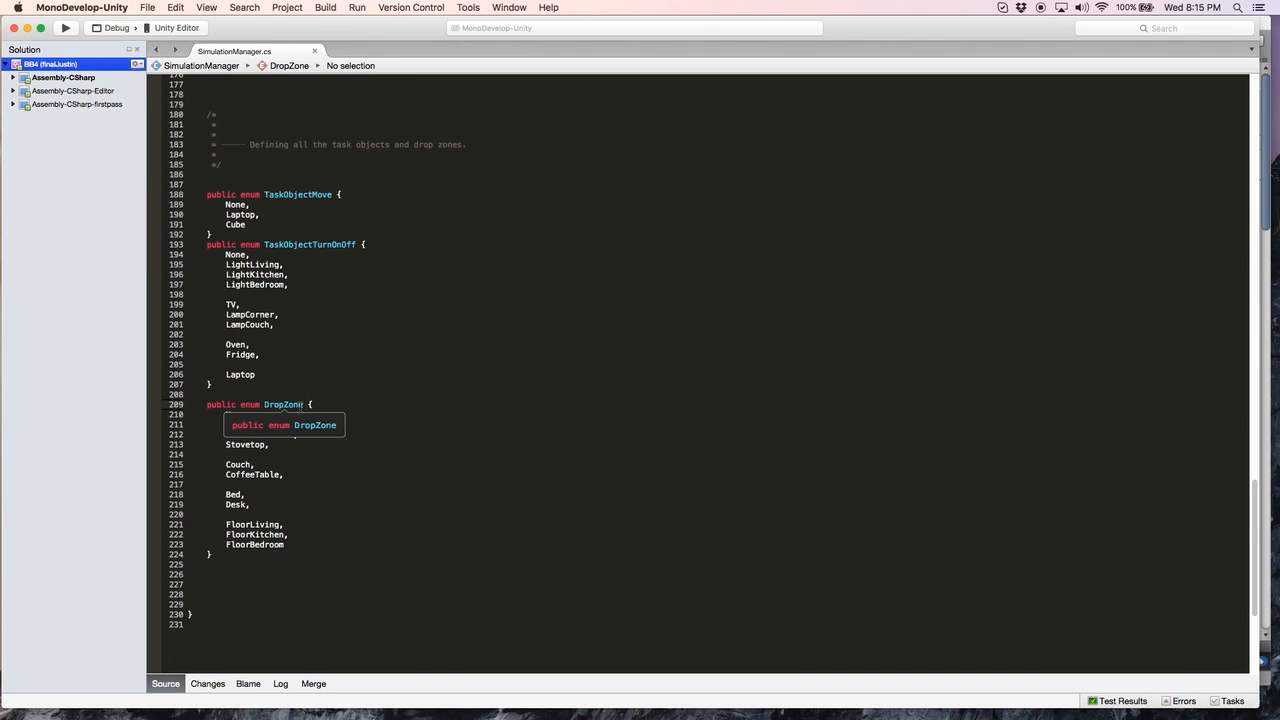
Step: Add a Test entry between Laptop and Cube in the TaskObjectMove enum
left_click(262, 224)
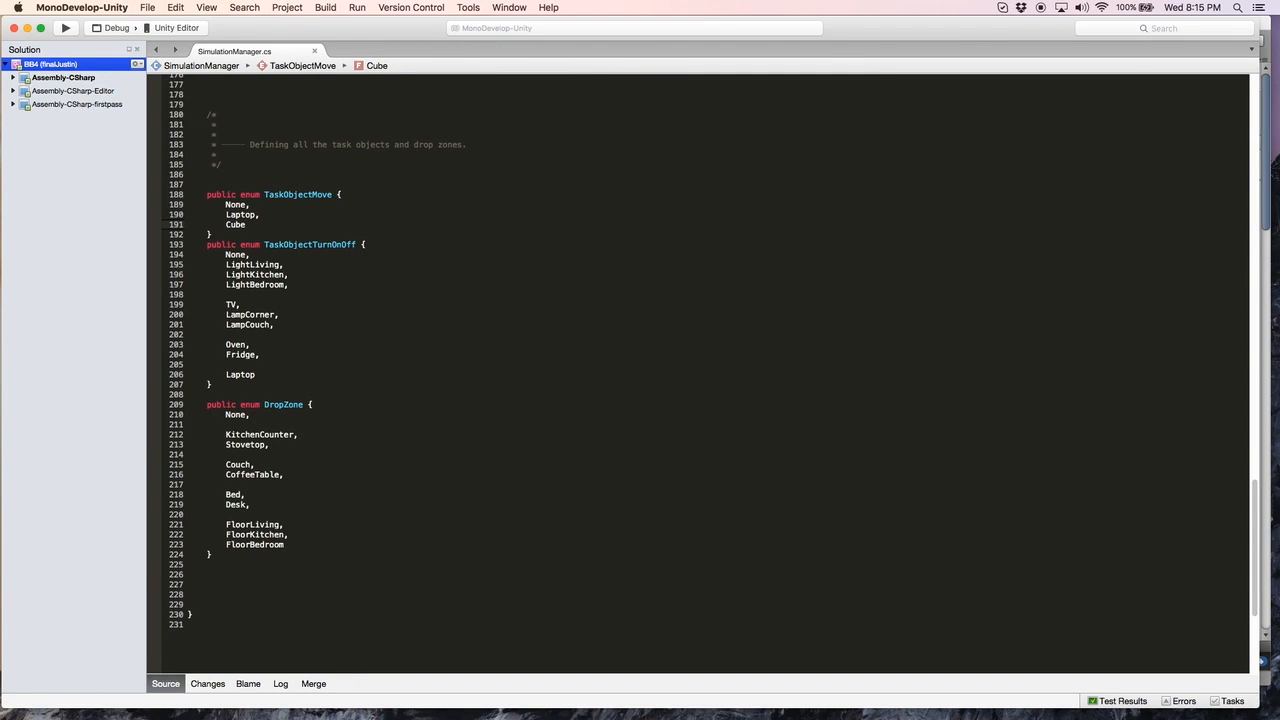
type(",")
key("Return")
key("Return")
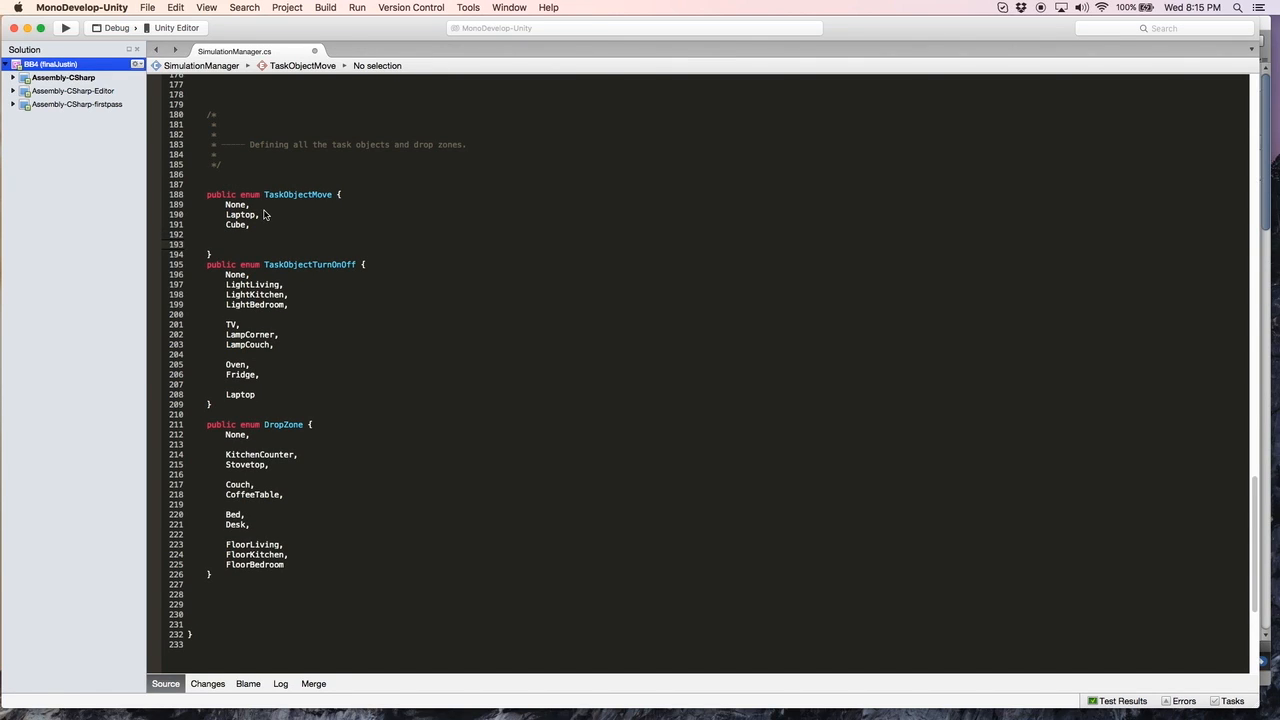
key("Up")
key("Up")
key("Down")
key("Up")
key("Up")
key("Down")
key("Down")
key("Return")
key("Up")
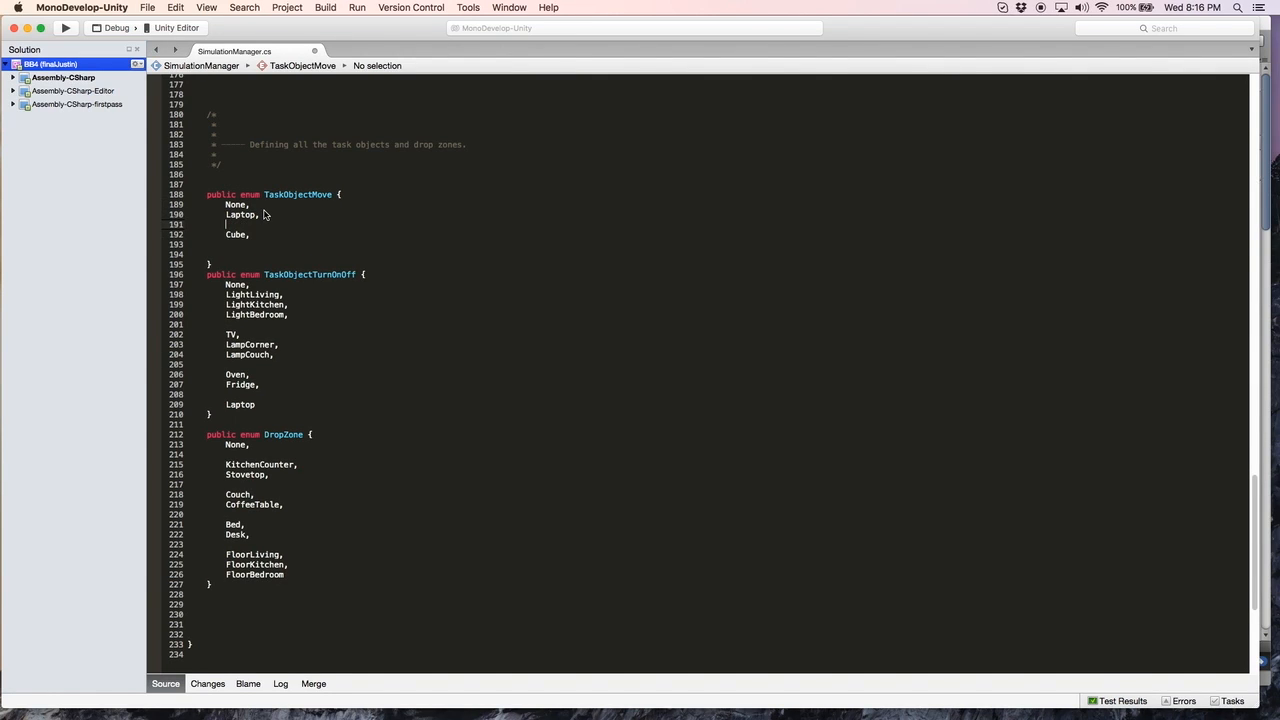
type("Test,")
left_click(250, 234)
key("BackSpace")
Step: Switch back to Unity, view the tasks of Sim1, and open the Move Cube task of Sim 2
key("ctrl+Up")
left_click(374, 288)
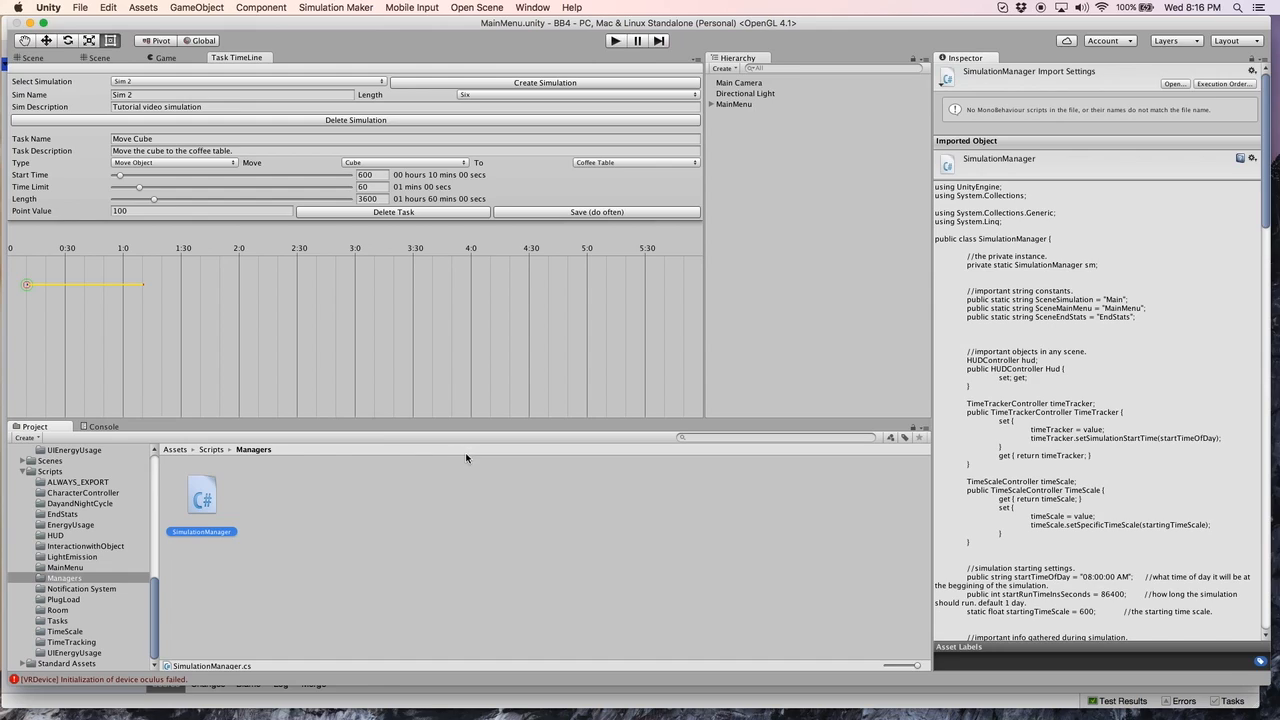
left_click(27, 287)
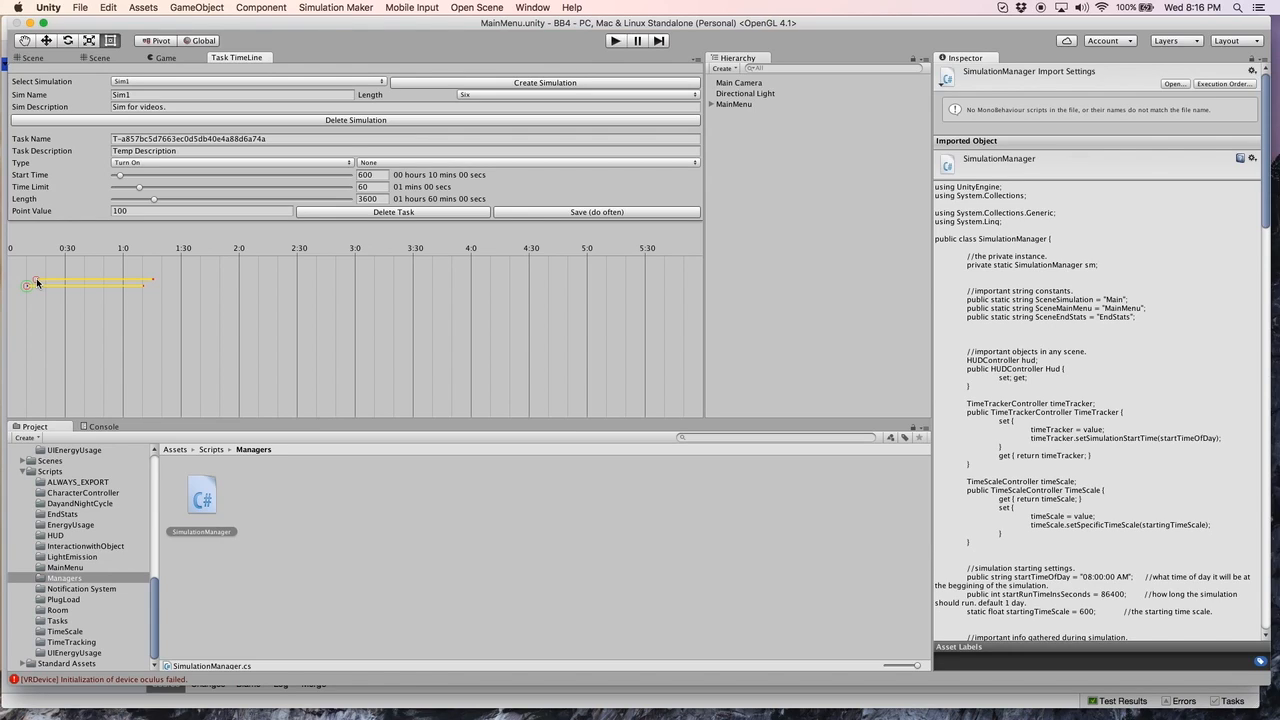
left_click(37, 282)
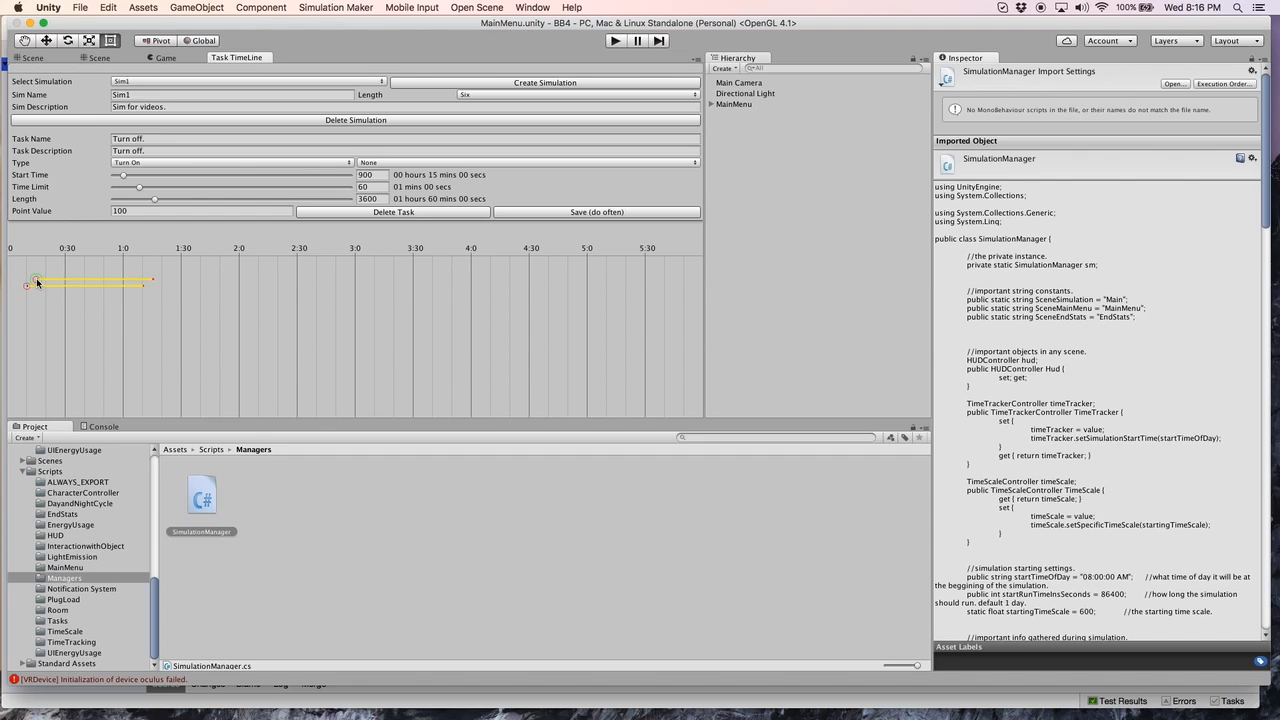
left_click(196, 80)
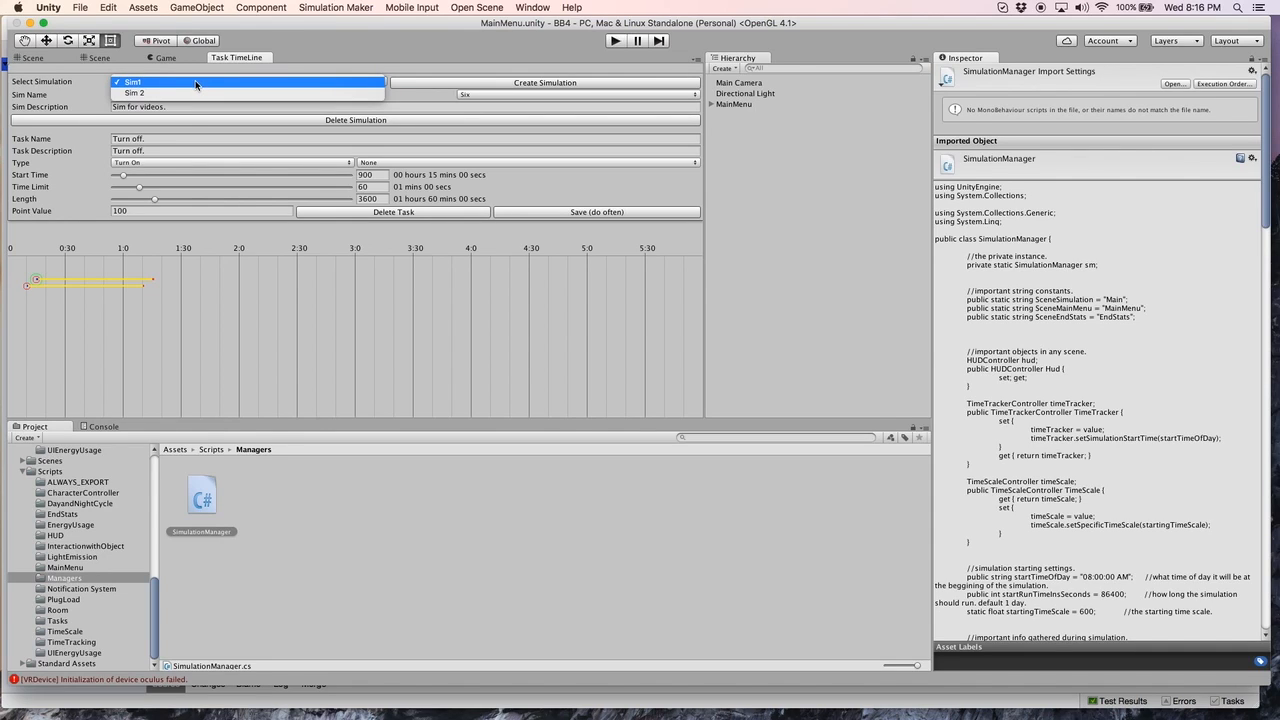
left_click(163, 92)
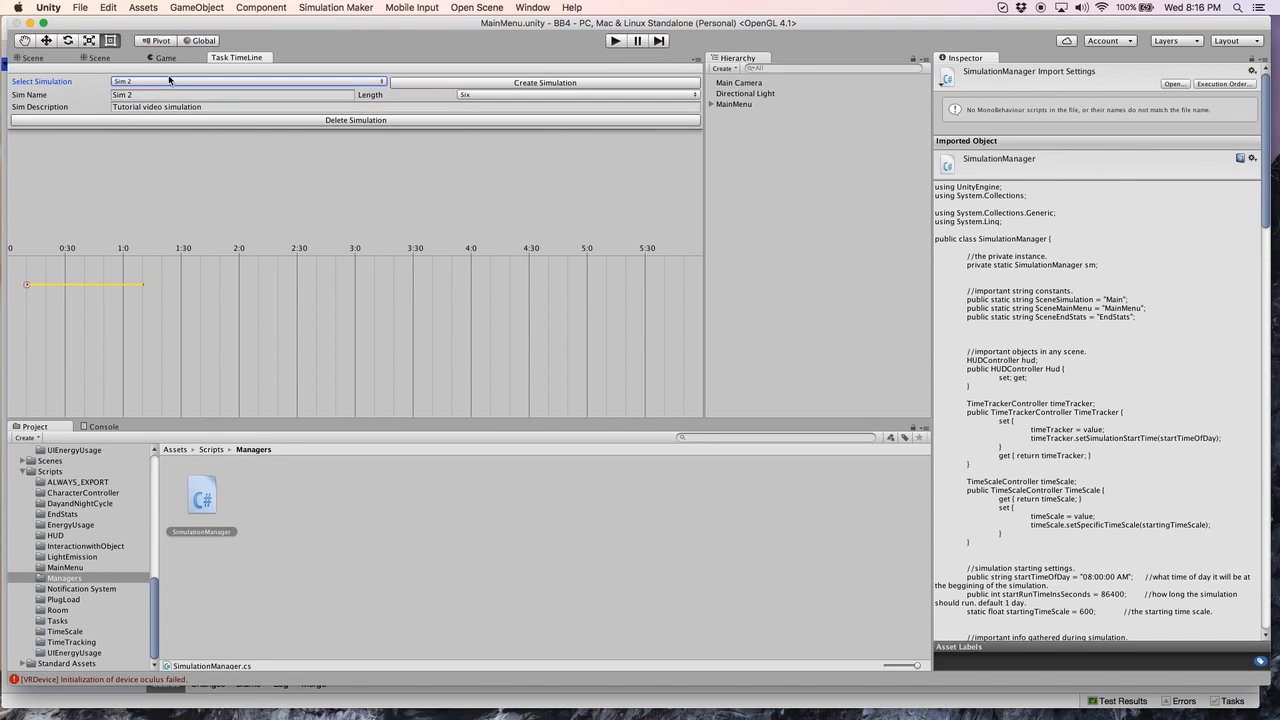
left_click(27, 285)
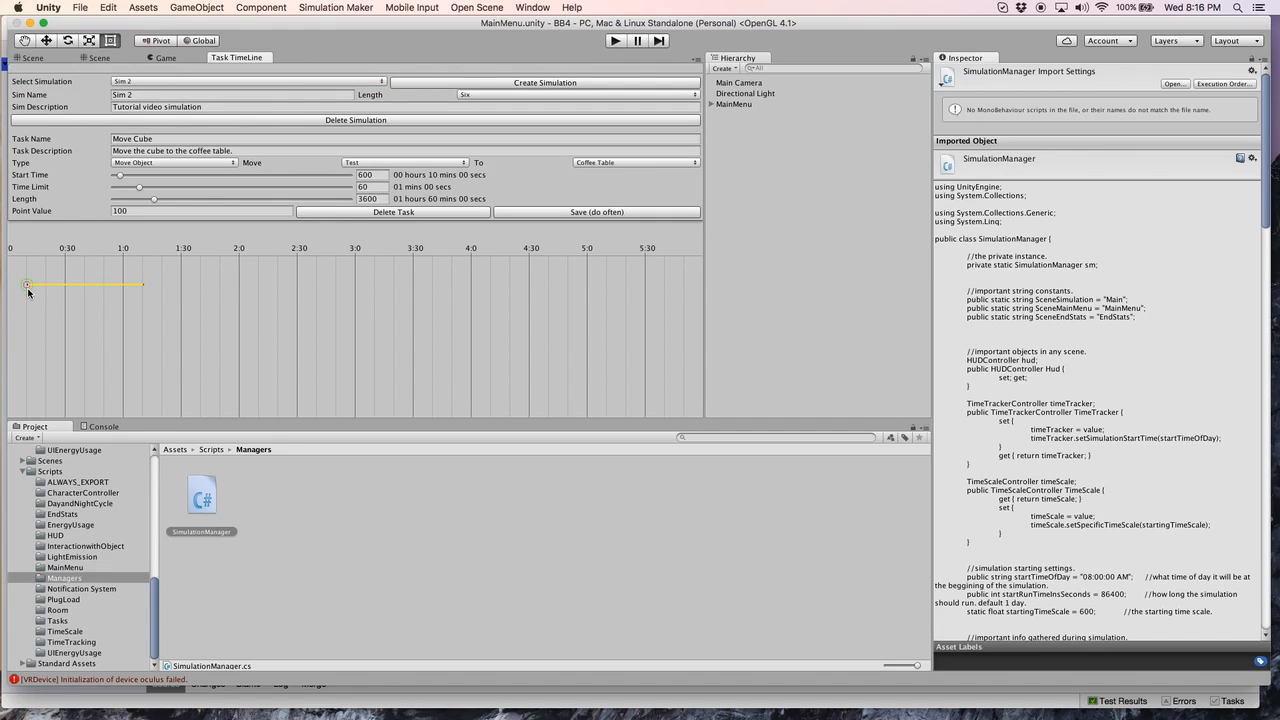
Step: Compare the Move Cube task's movable object options with the TaskObjectMove enum entries in the SimulationManager script in MonoDevelop
left_click(463, 166)
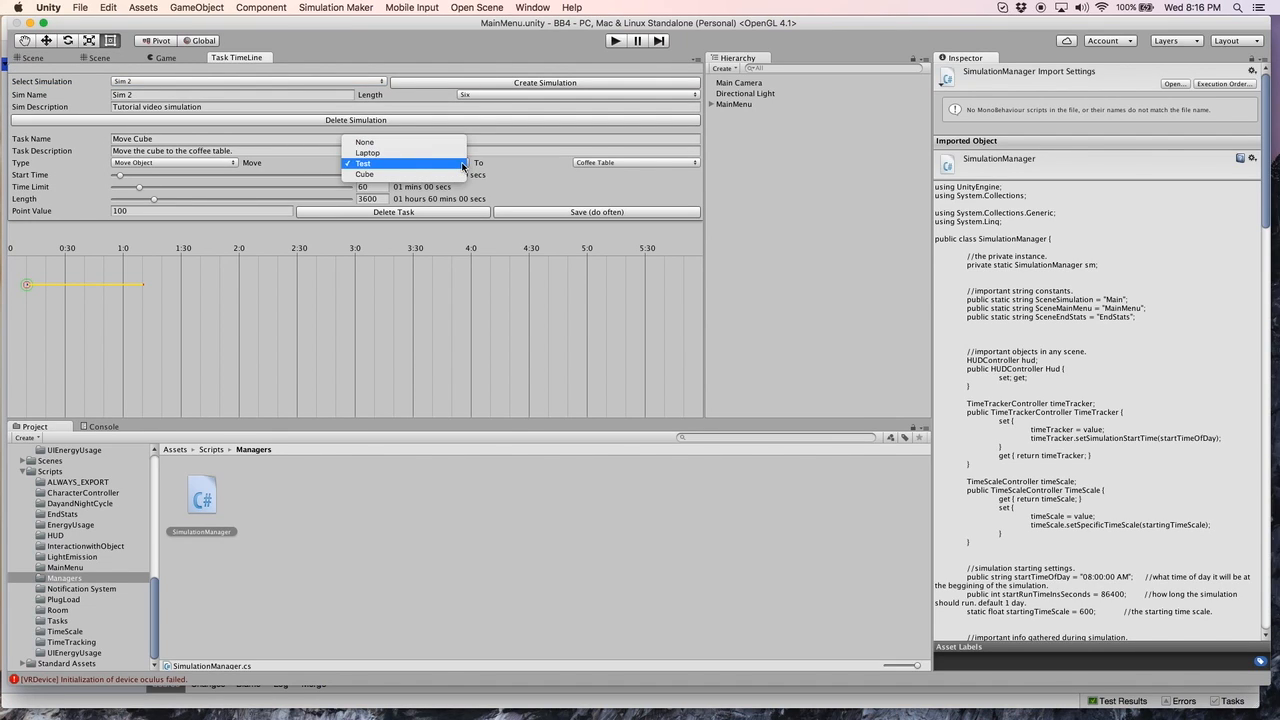
left_click(507, 167)
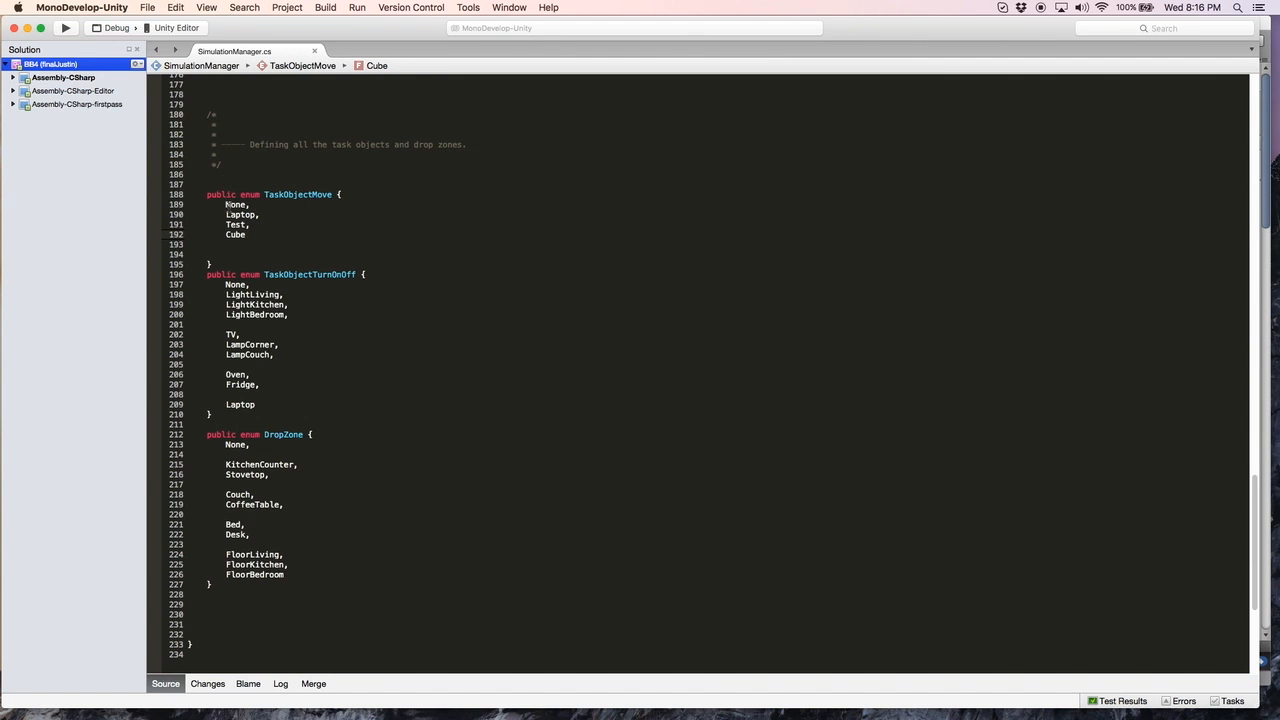
left_click(255, 194)
mouse_move(224, 204)
left_mouse_down()
mouse_move(237, 257)
mouse_move(224, 204)
left_mouse_up()
left_click(240, 256)
left_click(224, 206)
left_click(237, 255)
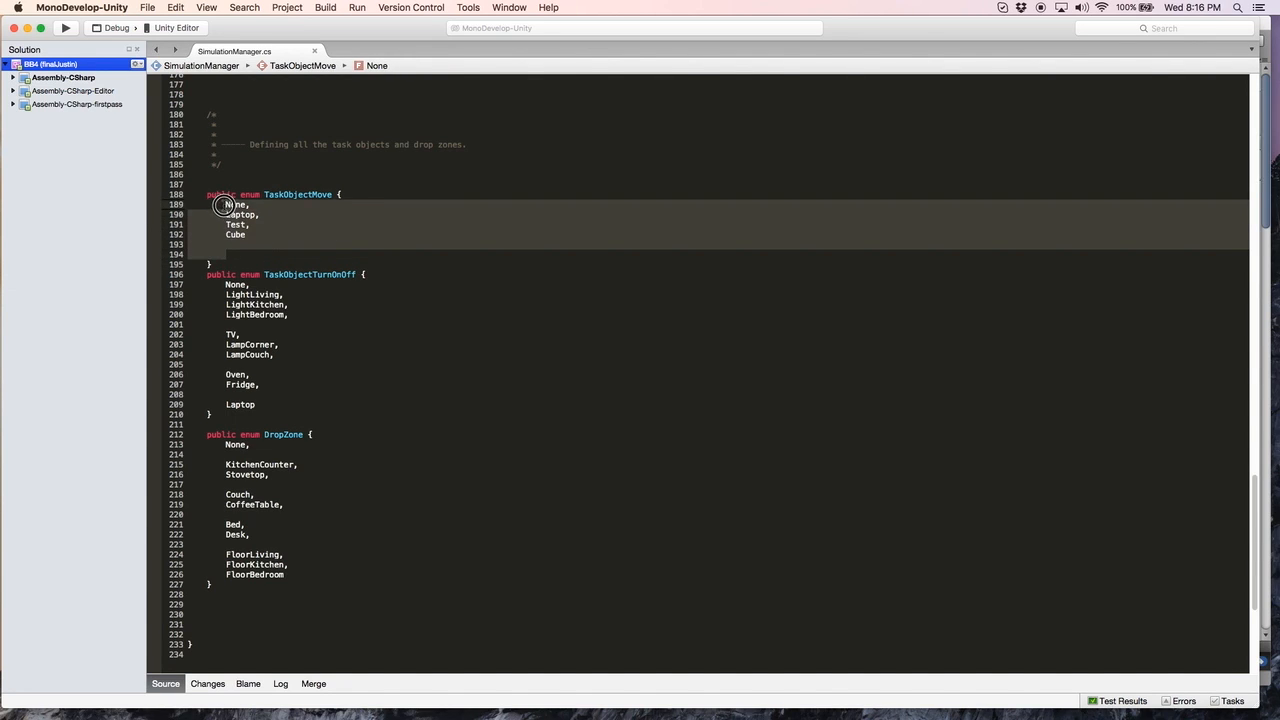
left_click(222, 204)
left_click(222, 214)
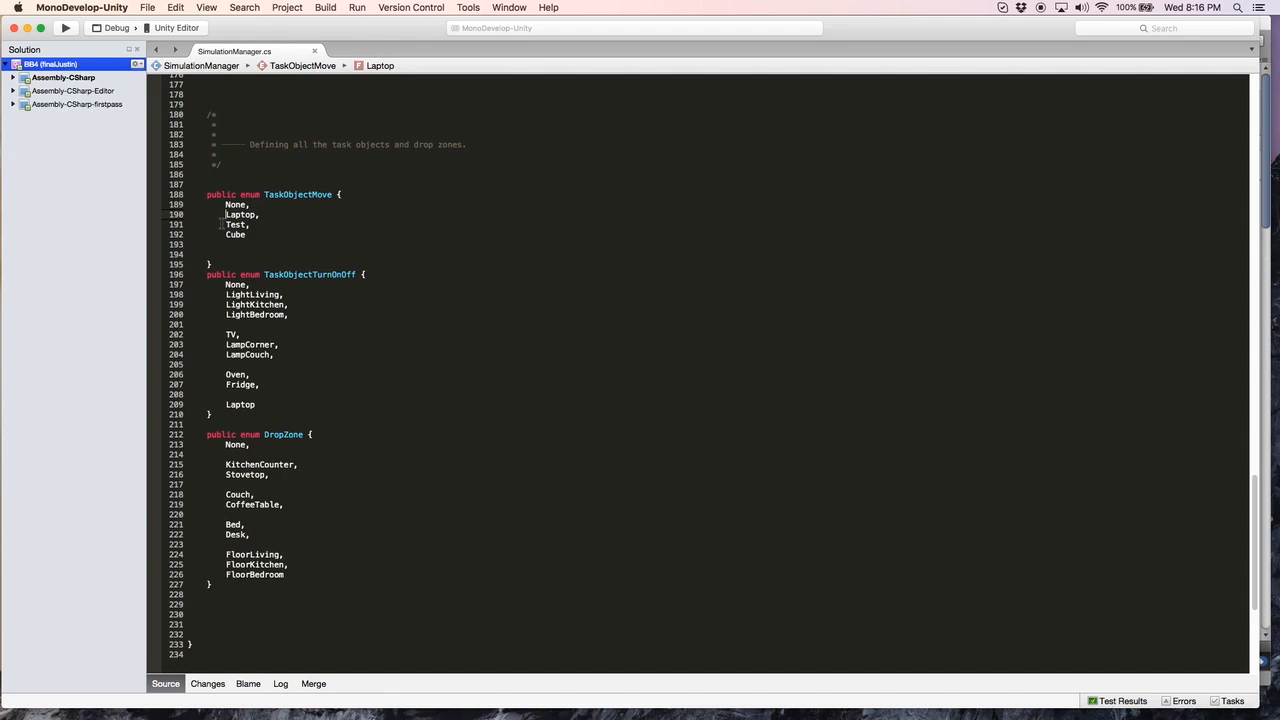
left_click(214, 225)
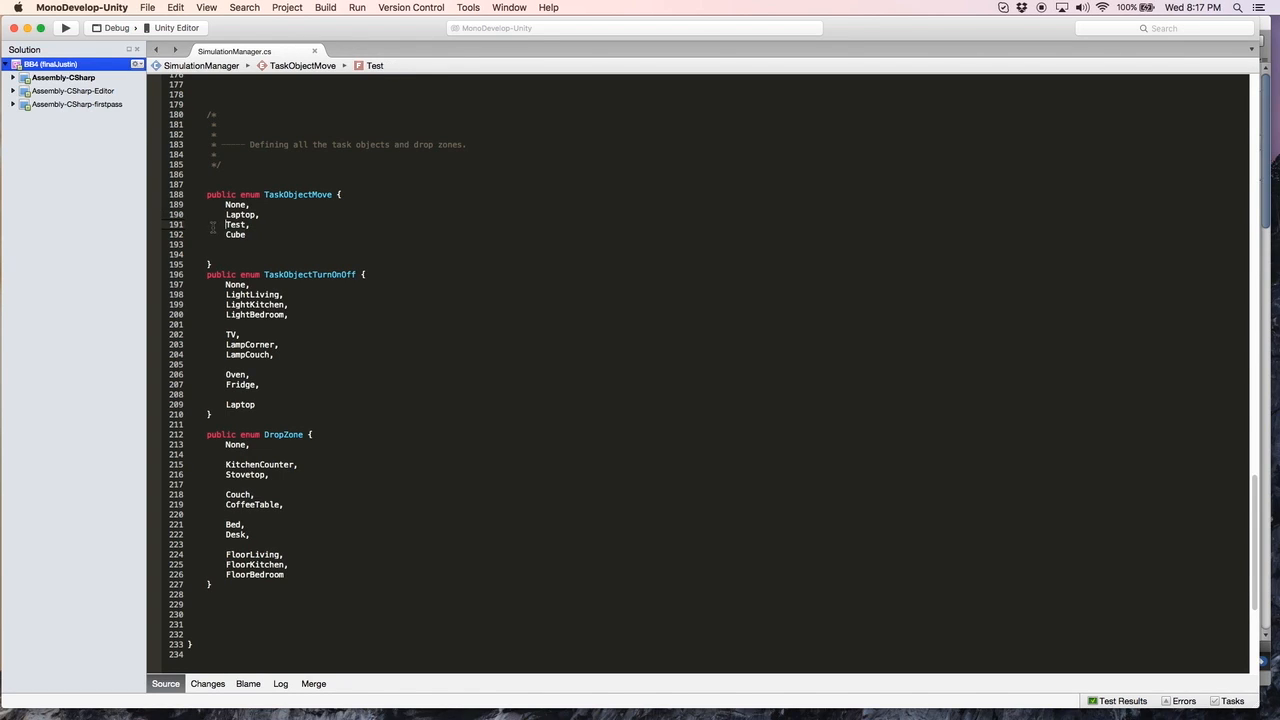
left_click(263, 226)
left_click(262, 237)
left_click(247, 225)
Step: Switch to Unity, recheck the Move Cube task's movable object options while keeping Test, and return to the script in MonoDevelop
key("ctrl+Up")
left_click(341, 264)
left_click(401, 163)
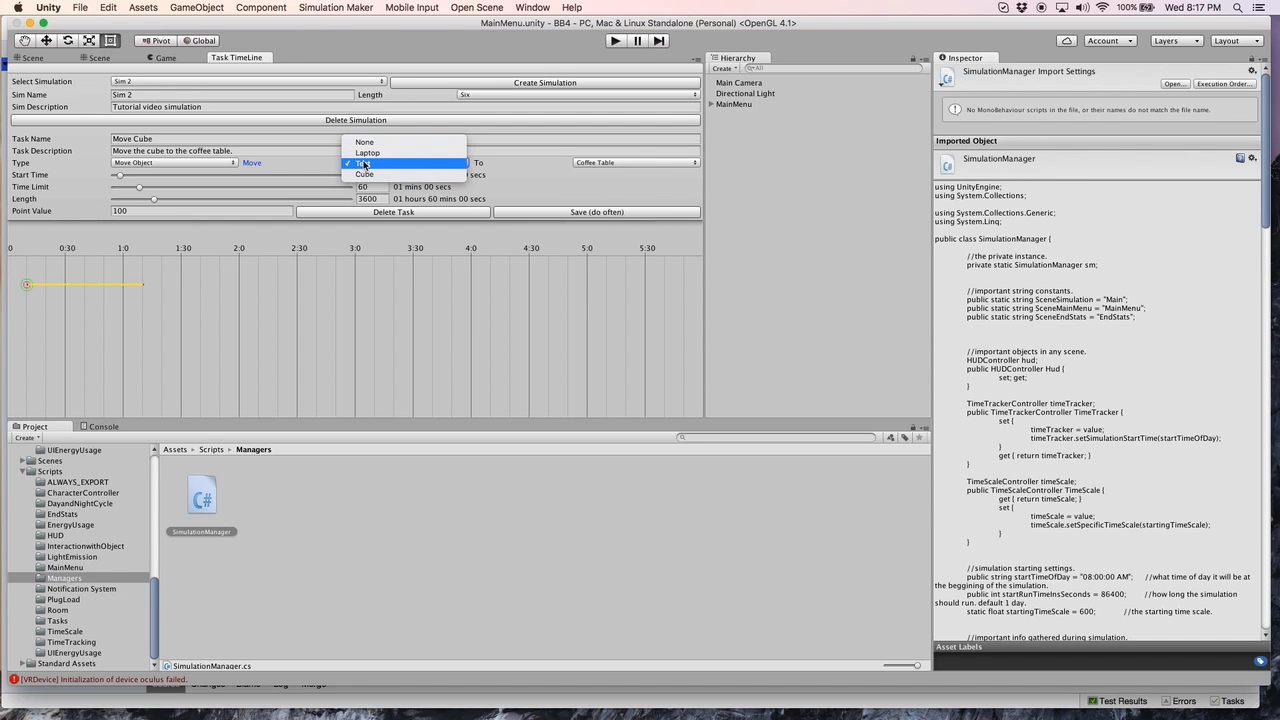
left_click(363, 164)
key("ctrl+Up")
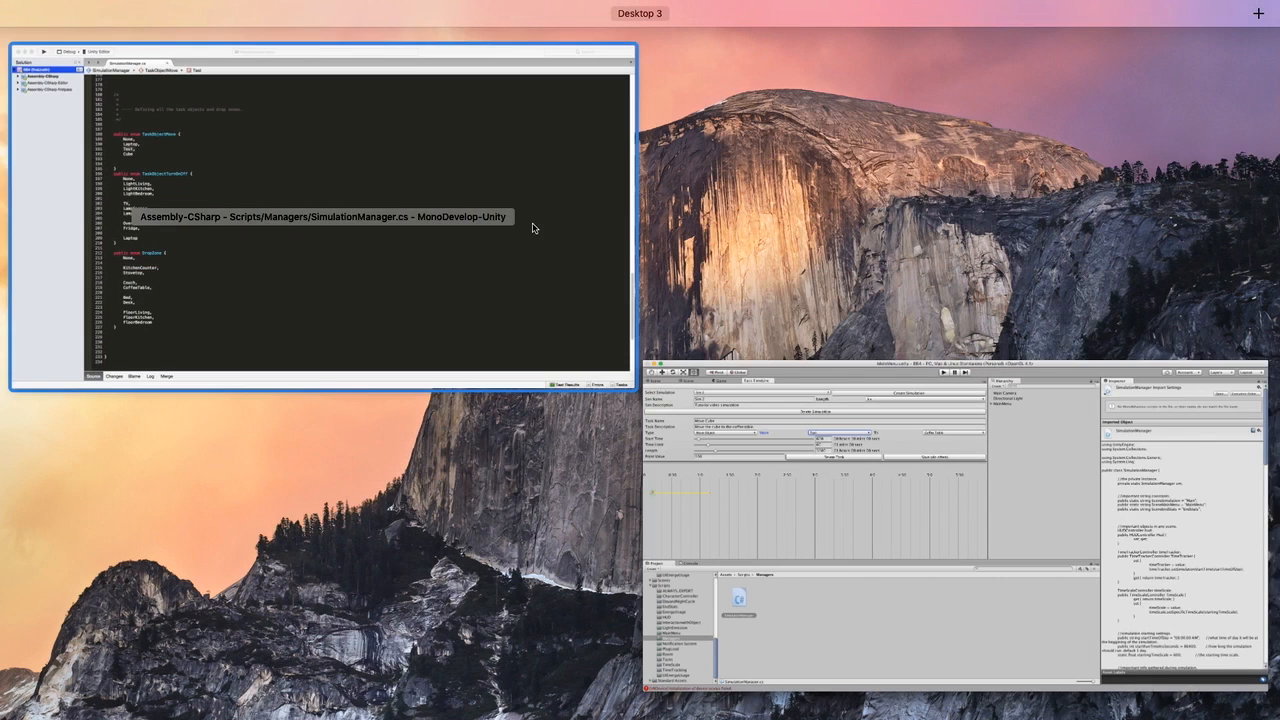
left_click(443, 326)
Step: Delete the Test entry from the TaskObjectMove enum
left_click(249, 237)
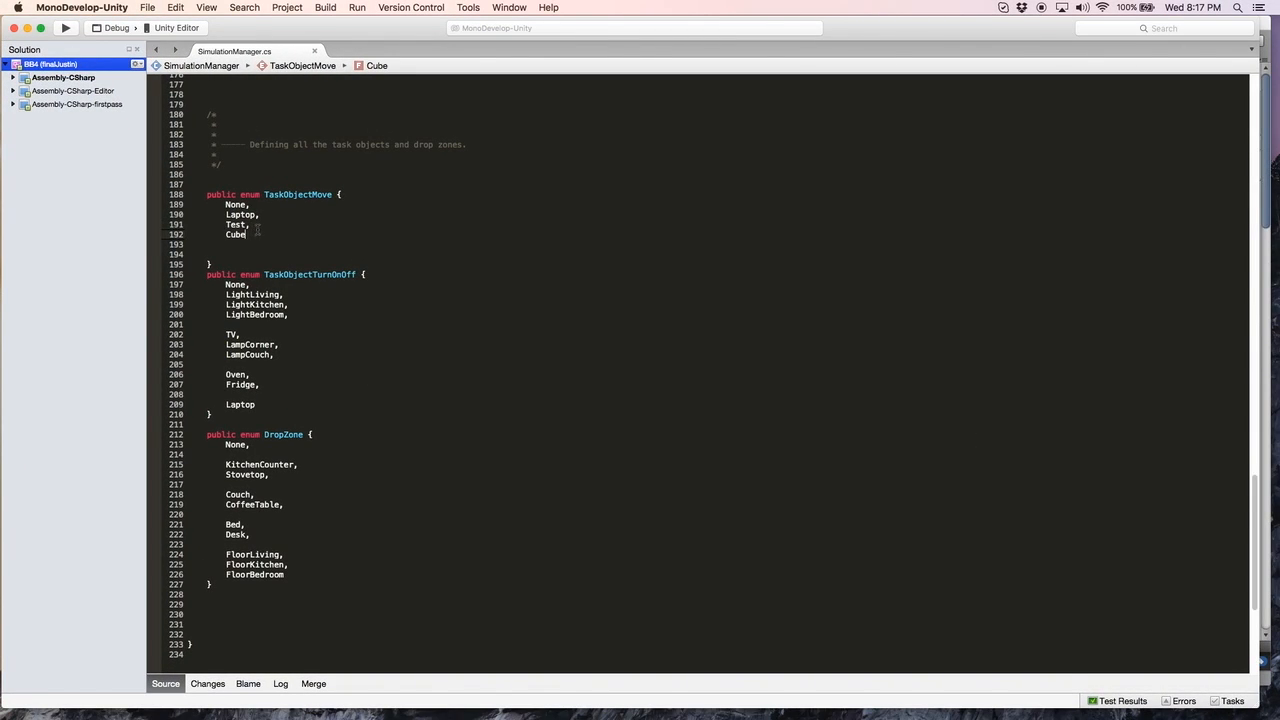
left_click(264, 224)
left_click(268, 215, "shift")
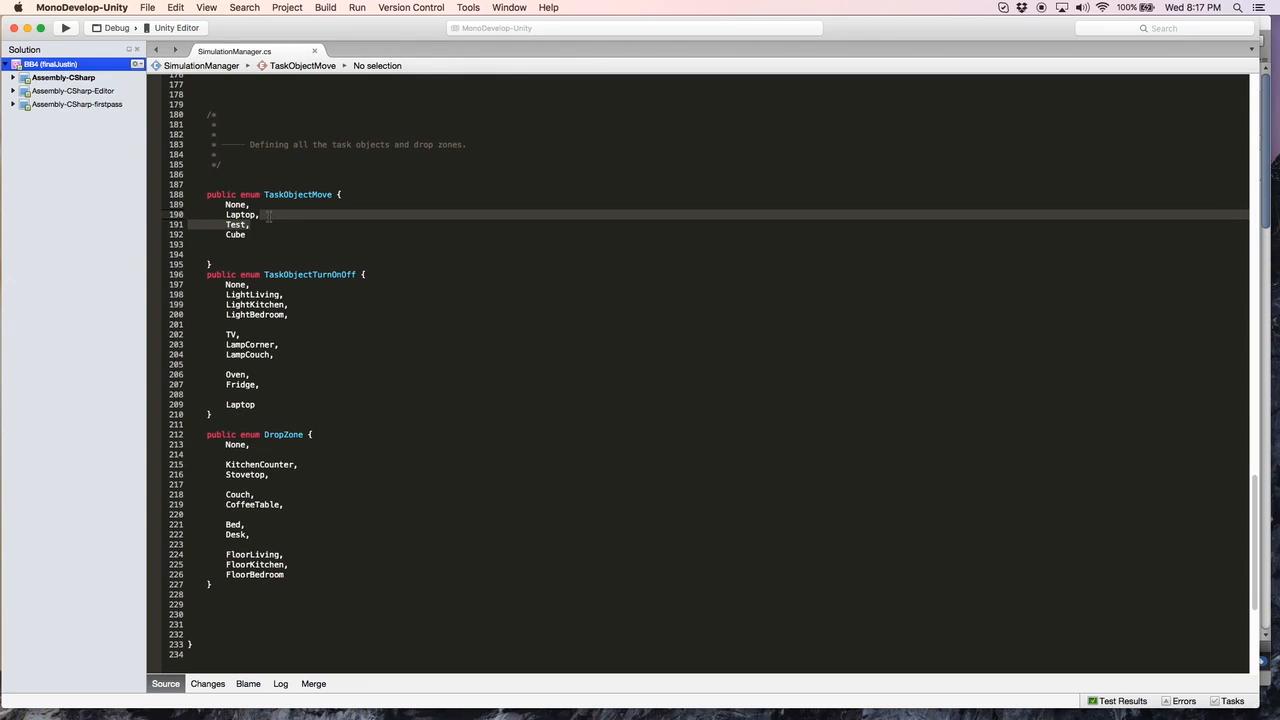
key("BackSpace")
Step: Add a Microwave entry after Cube in the TaskObjectMove enum and save the script
left_click(257, 226)
type(",")
key("Return")
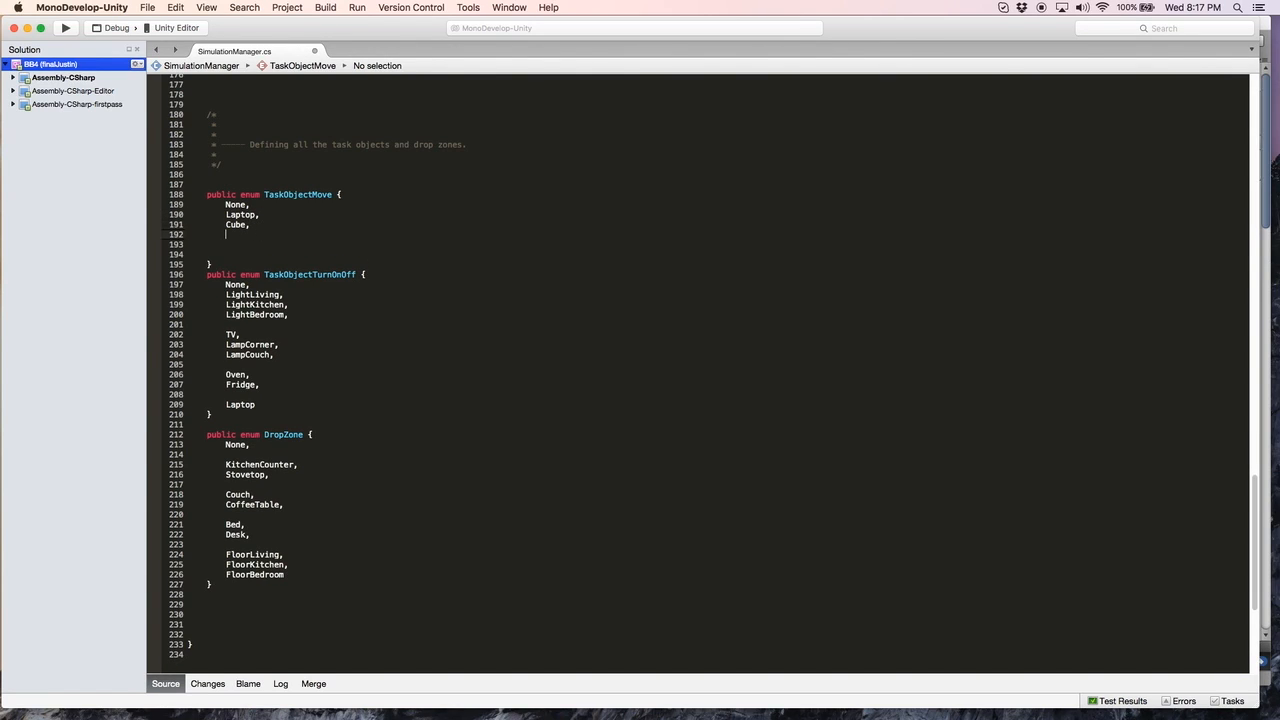
type("Microwave")
key("super+s")
Step: Switch back to Unity, open the Simulation scene, and show its kitchen in the 3D Scene view
key("ctrl+Up")
left_click(408, 300)
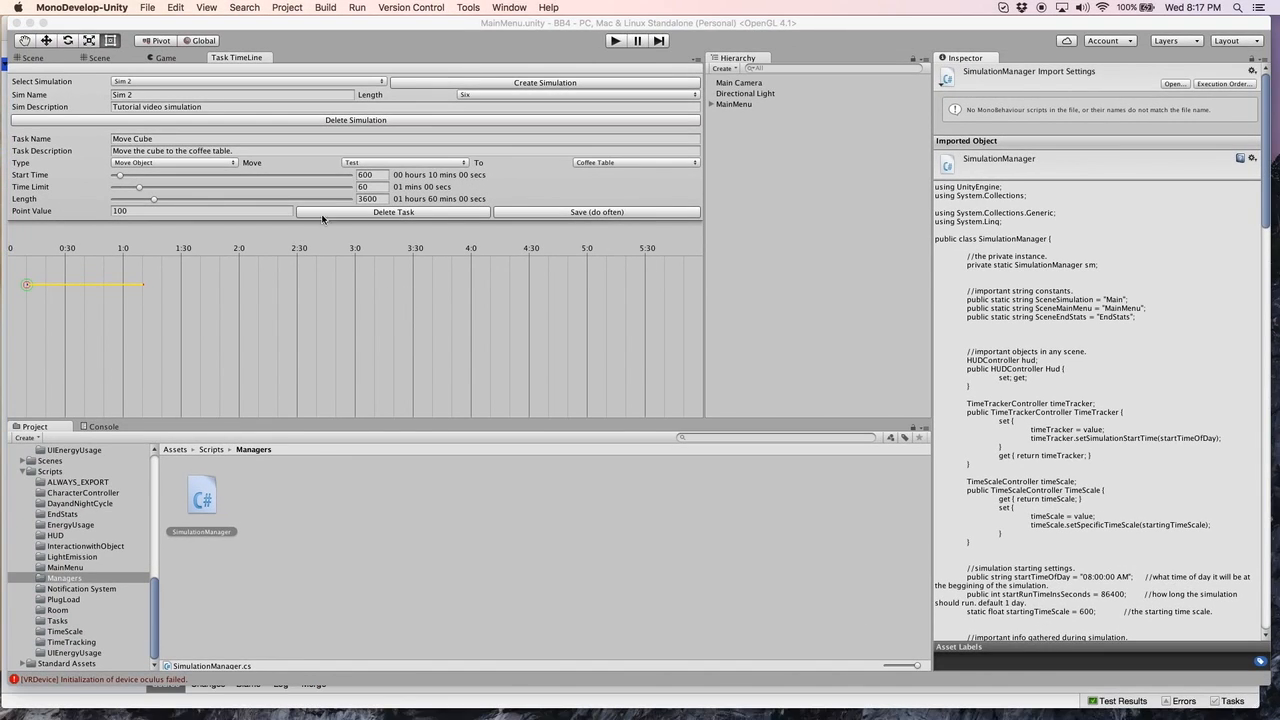
left_click(107, 59)
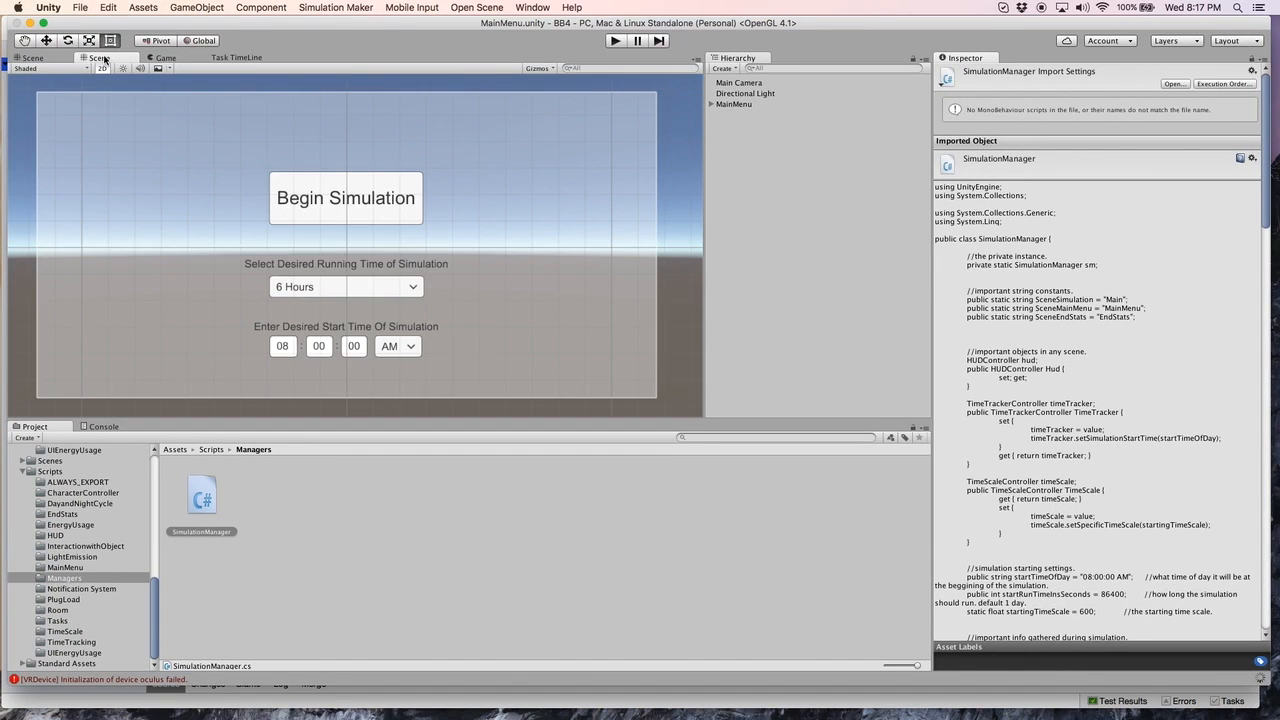
left_click(40, 58)
left_click(99, 58)
left_click(487, 9)
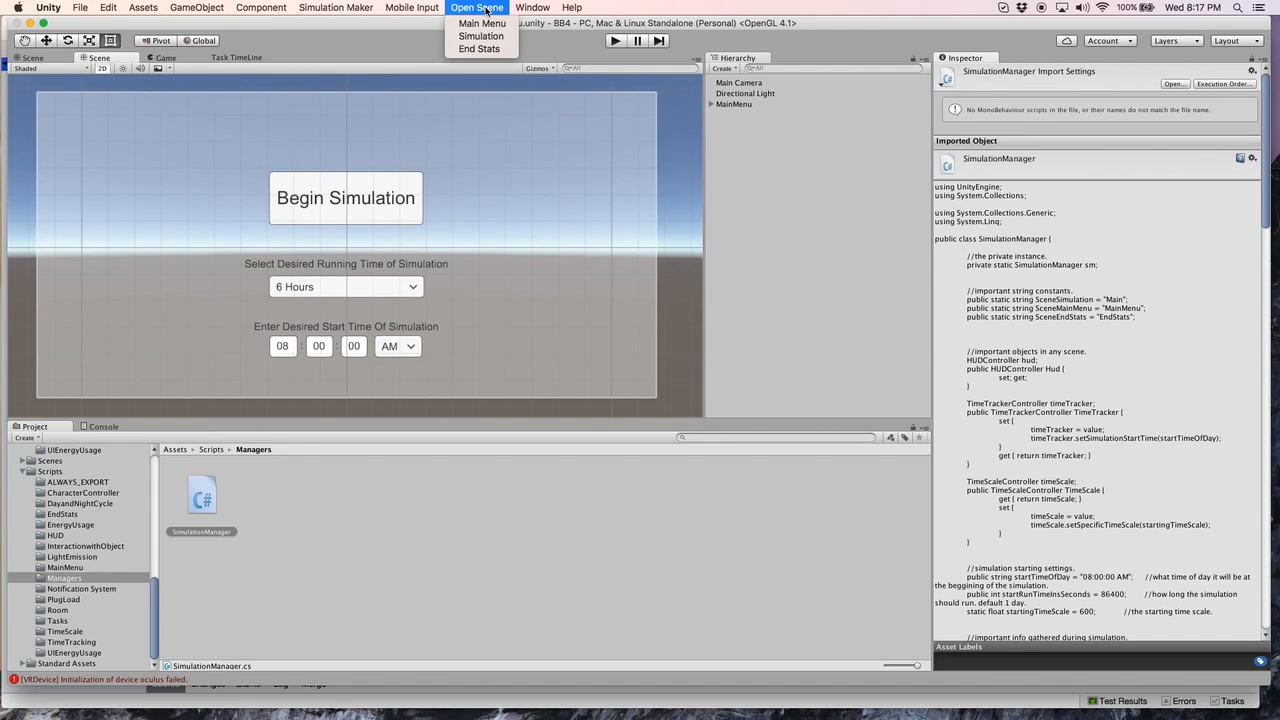
left_click(486, 37)
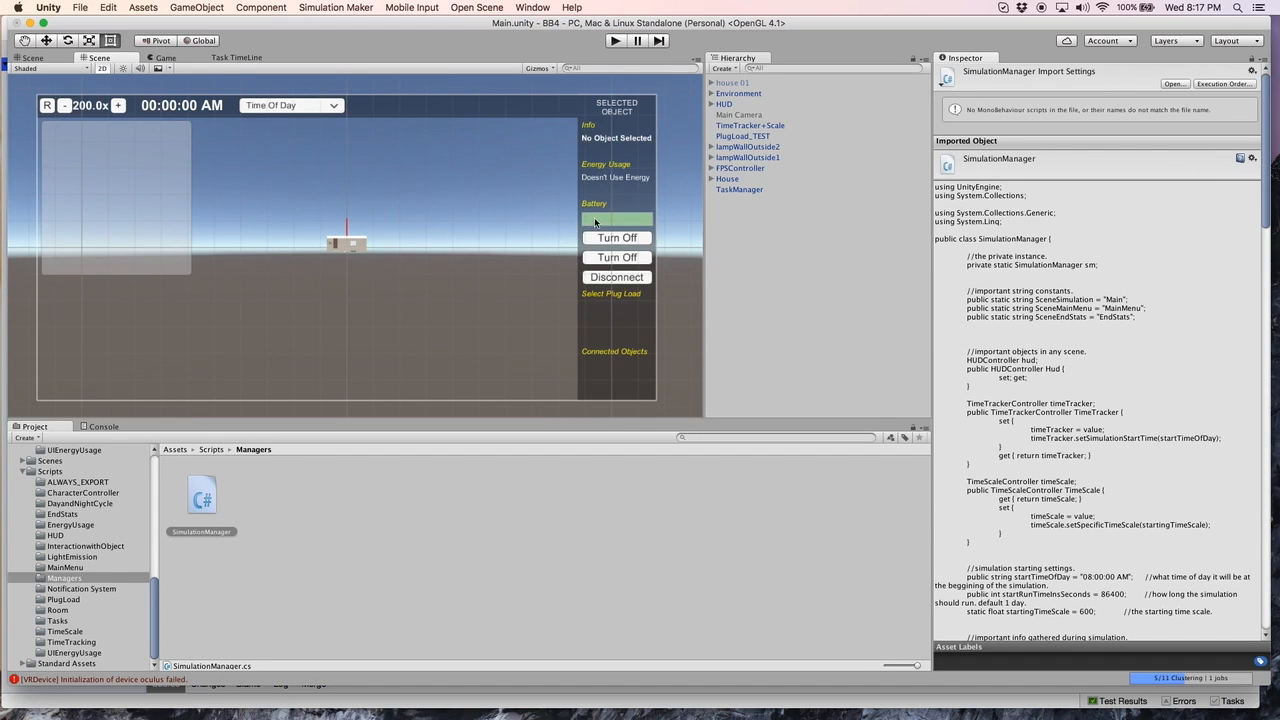
left_click(33, 58)
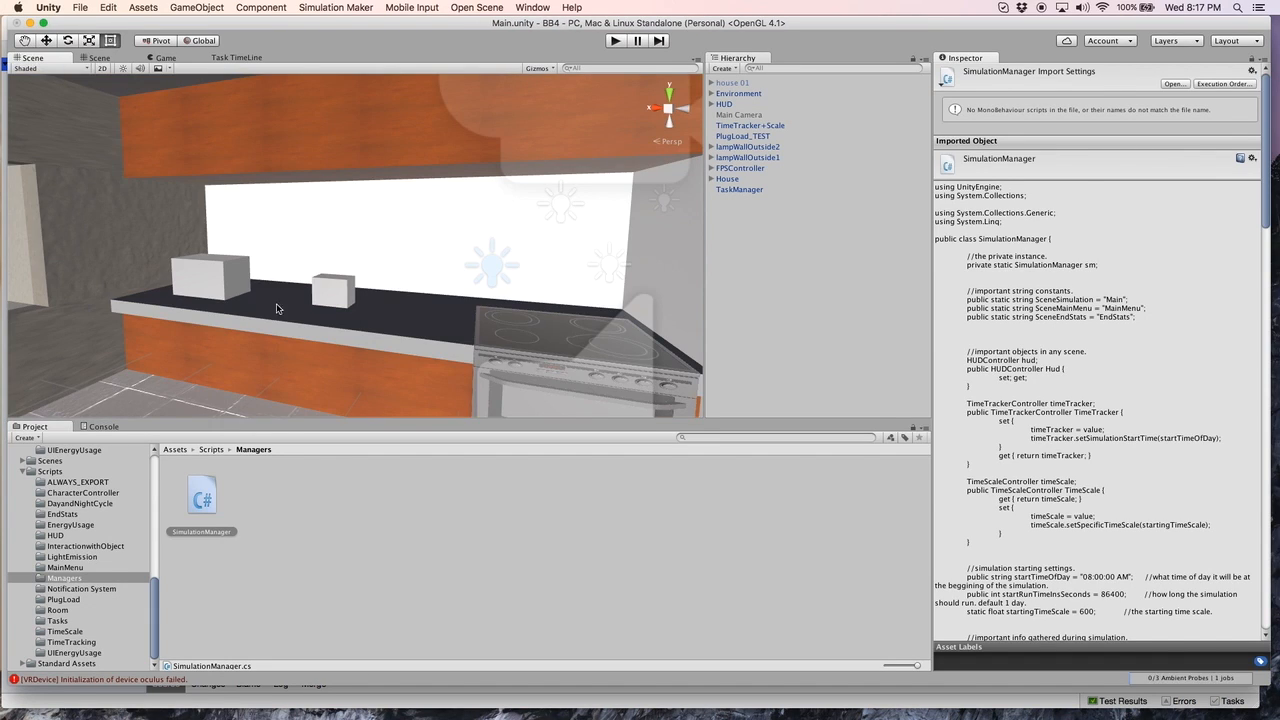
Step: Rename Cube (3), the larger box on the kitchen counter, as Microwave
left_click(208, 275)
left_click(208, 275)
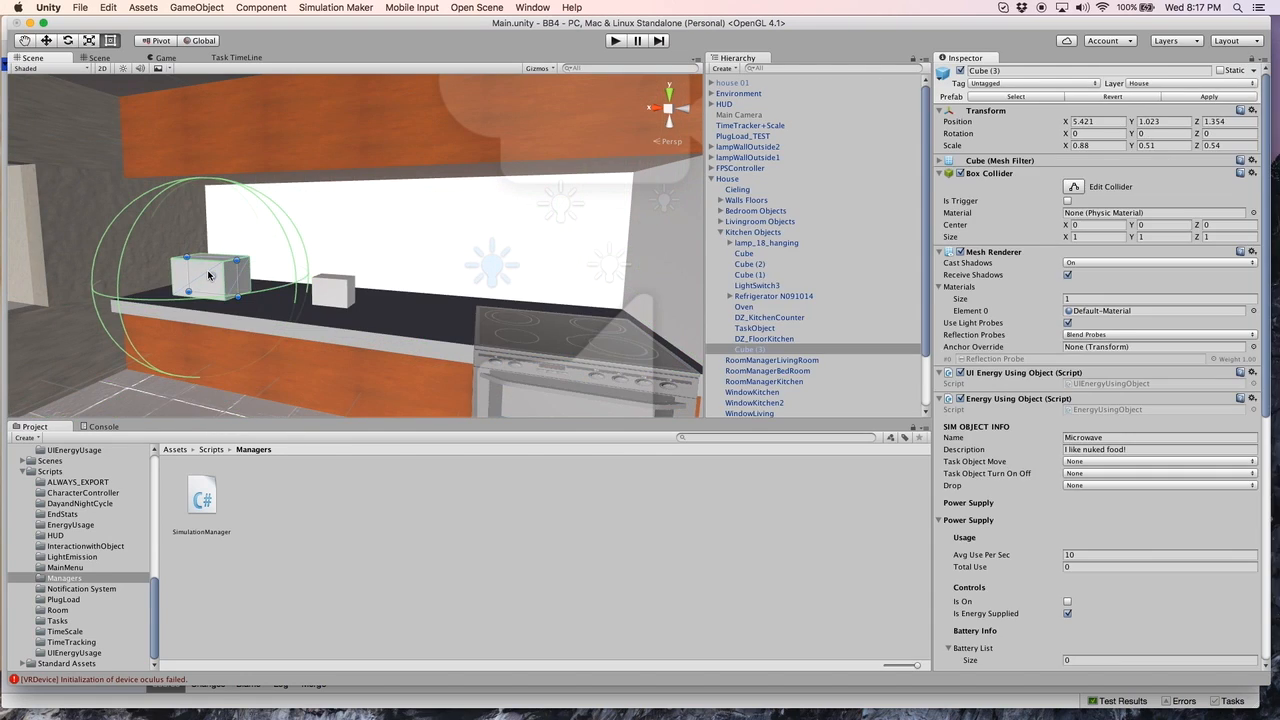
left_click(747, 355)
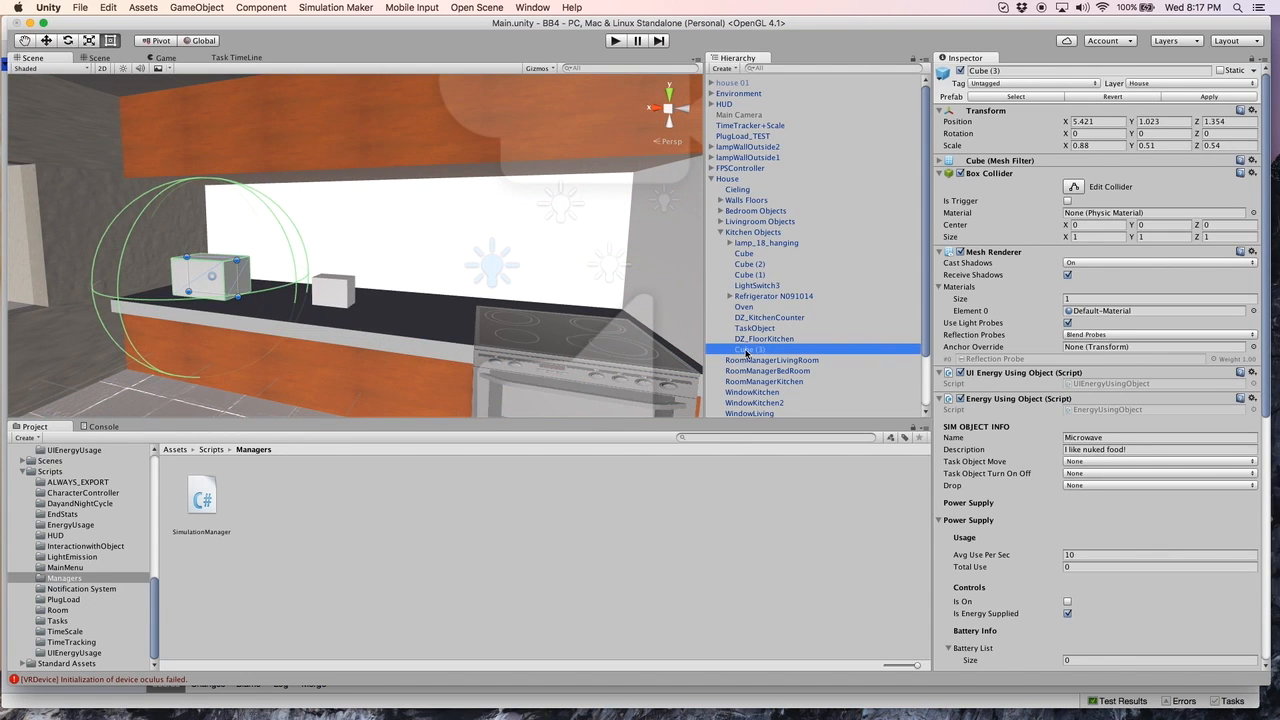
left_click(751, 351)
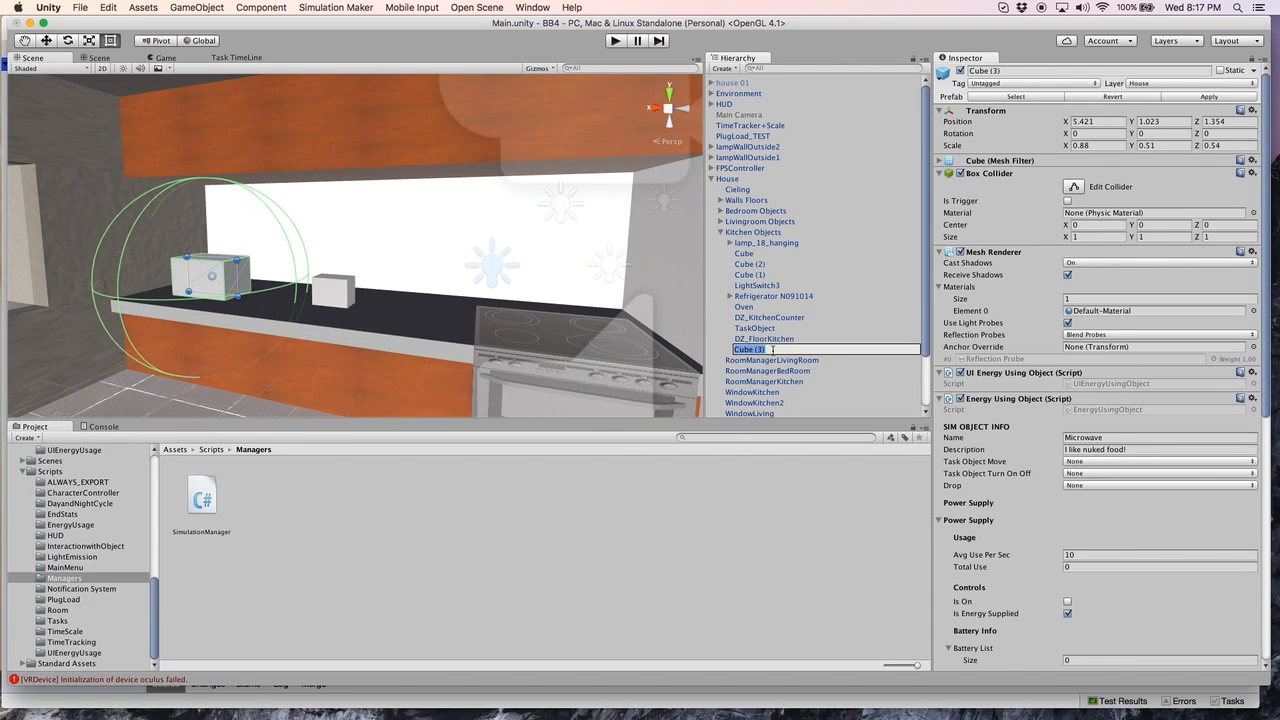
type("Microwave")
key("Return")
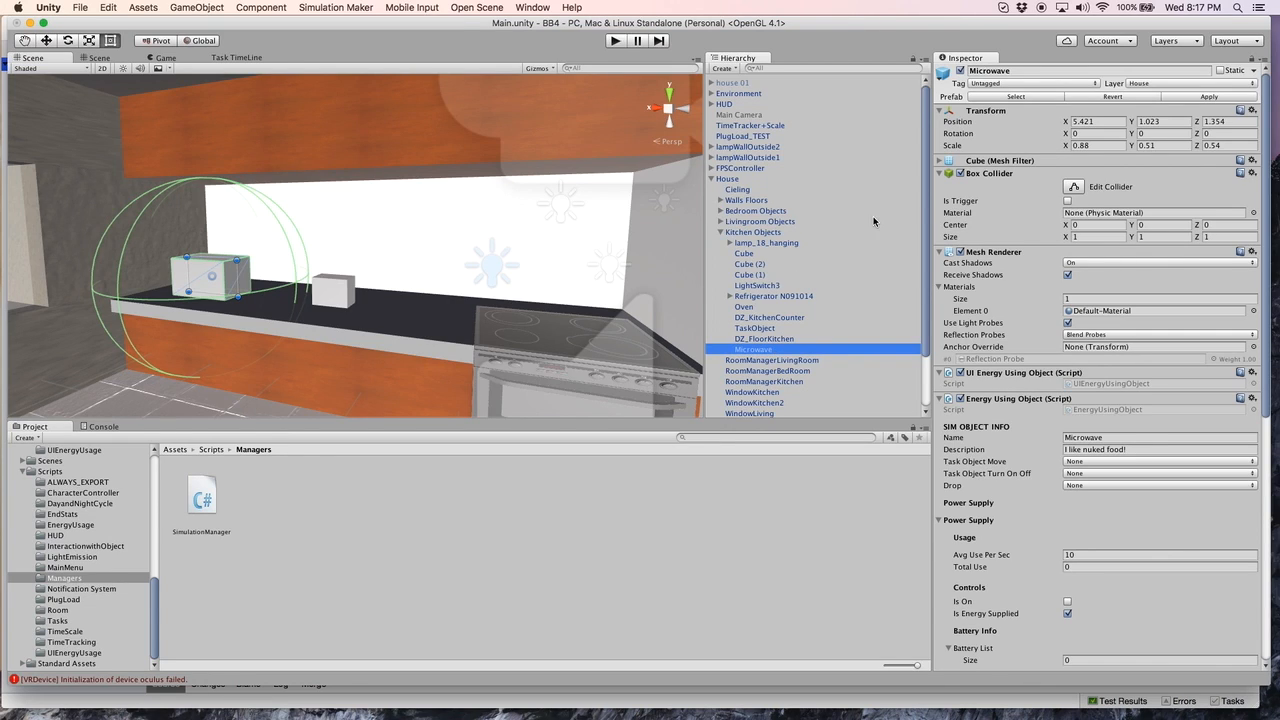
Step: Set the microwave's Task Object Move property to Microwave and apply the change to its prefab
scroll(1108, 372, "down", 3)
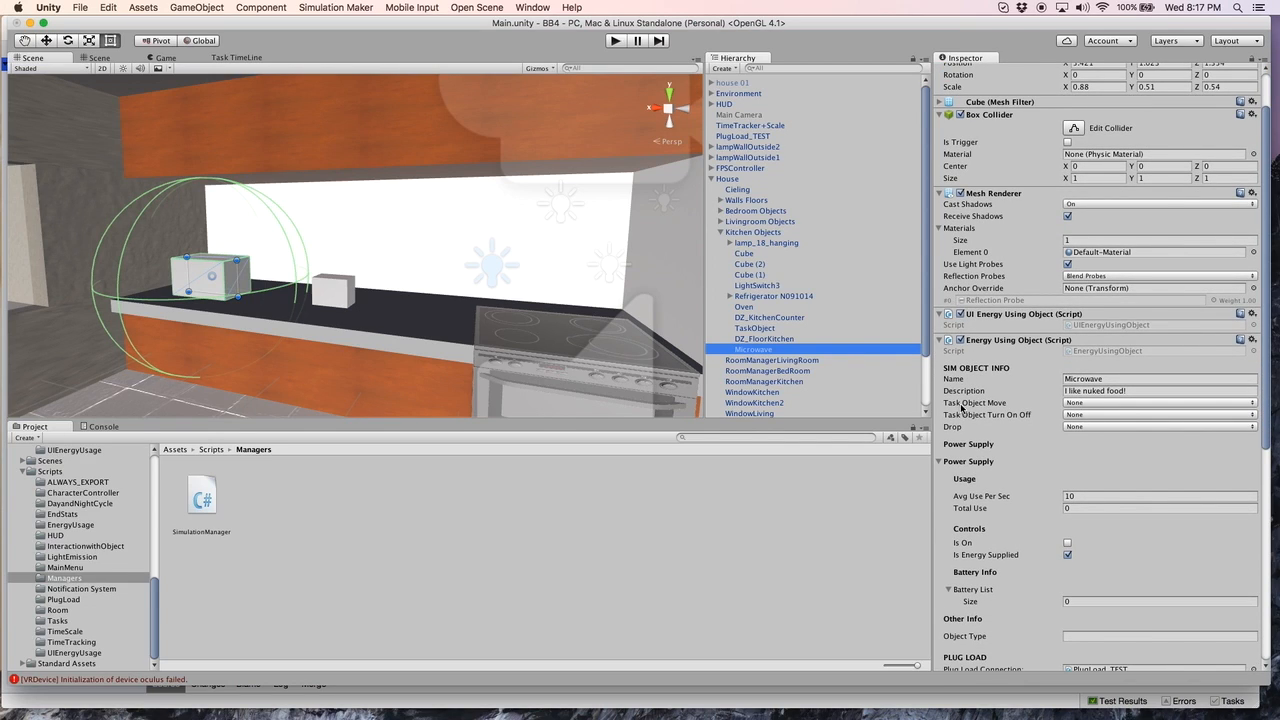
left_click(961, 405)
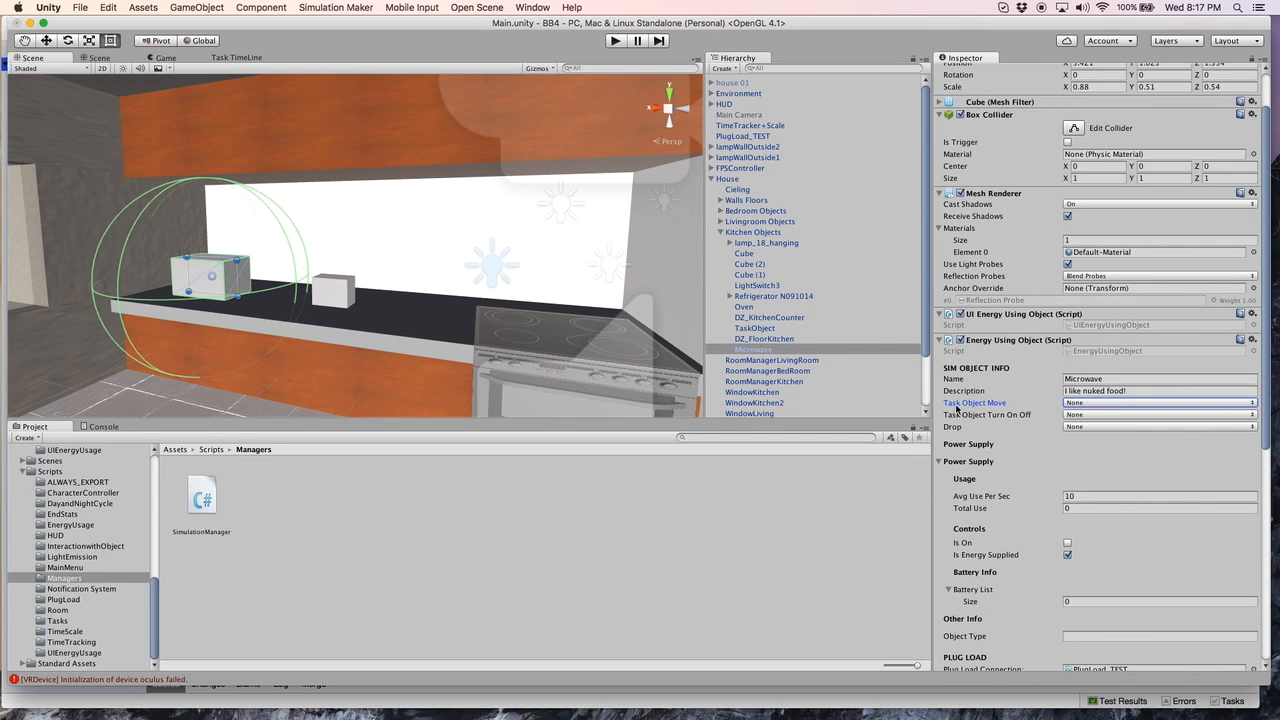
left_click(1088, 404)
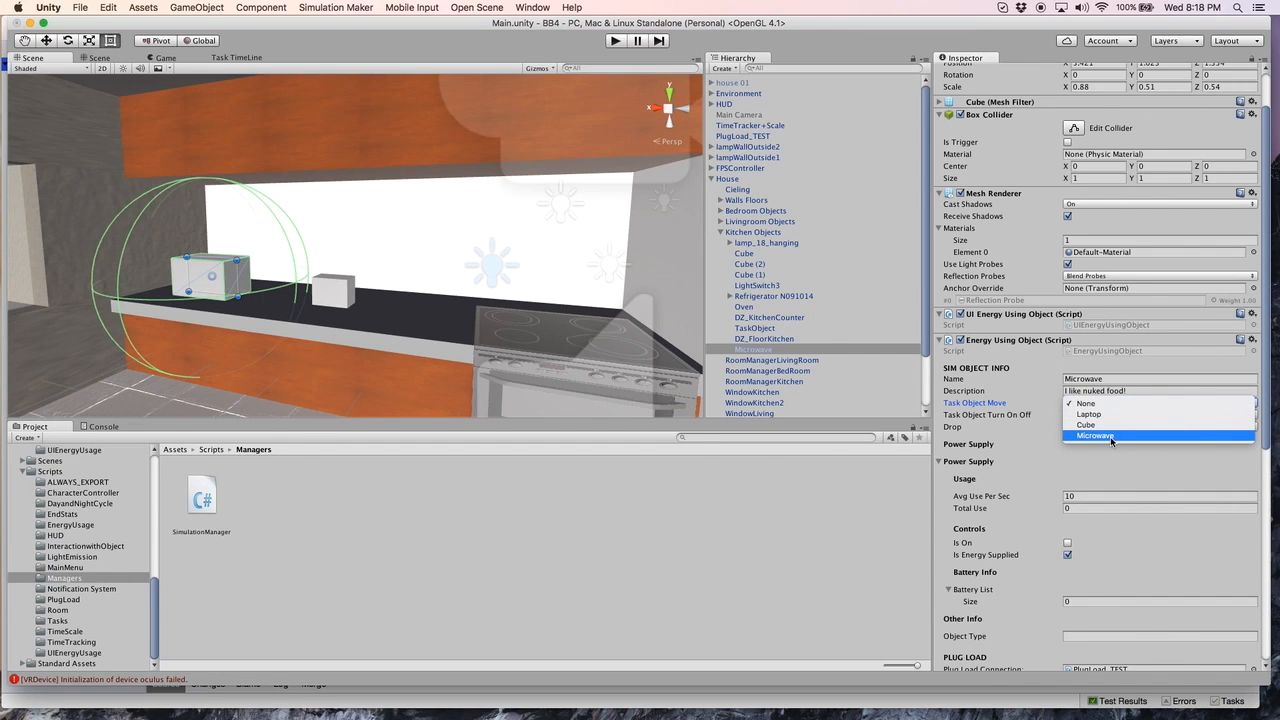
left_click(1111, 441)
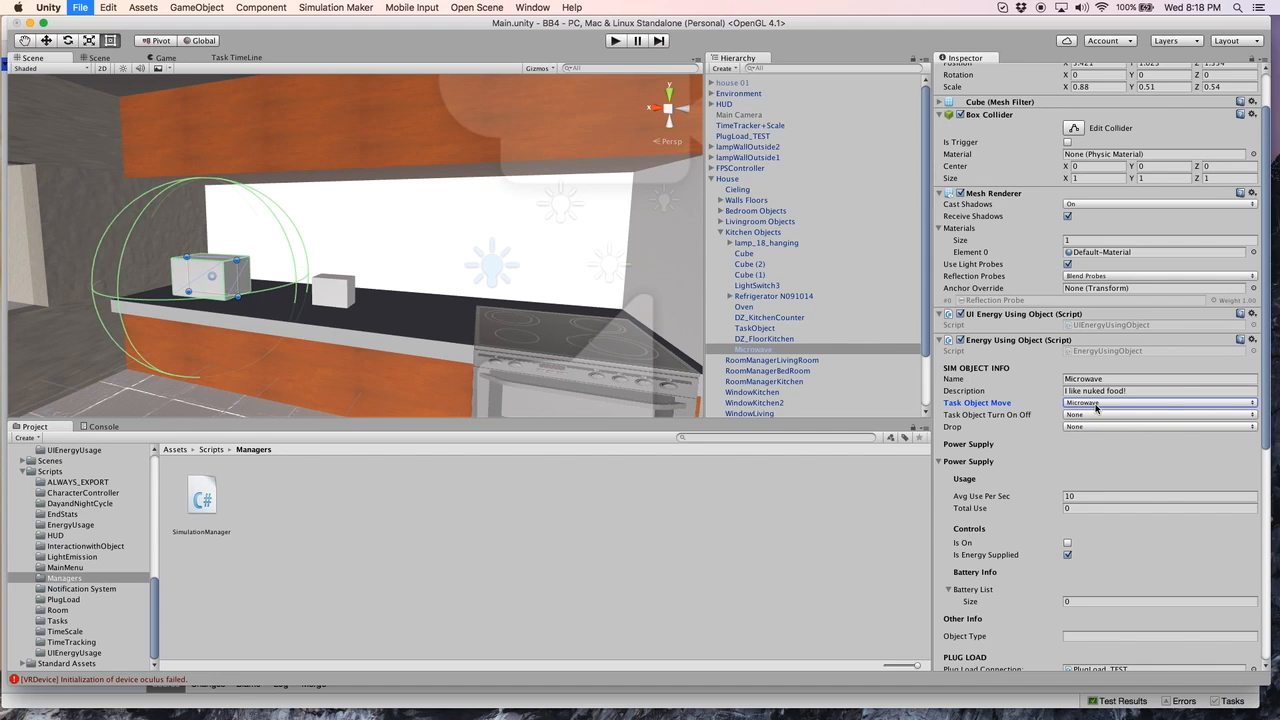
scroll(1150, 300, "up", 3)
left_click(1202, 97)
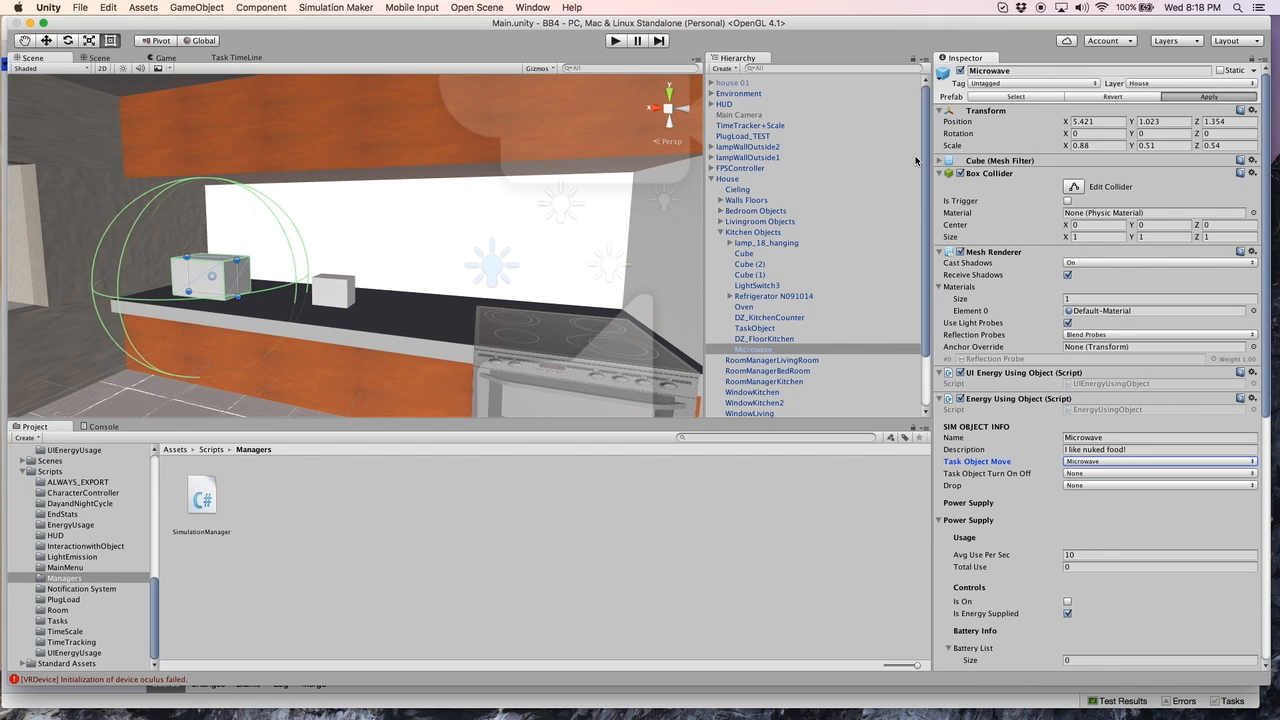
Step: Set the object moved by Sim 2's Move Cube task to Microwave and save the simulation
left_click(232, 58)
left_click(220, 82)
left_click(206, 92)
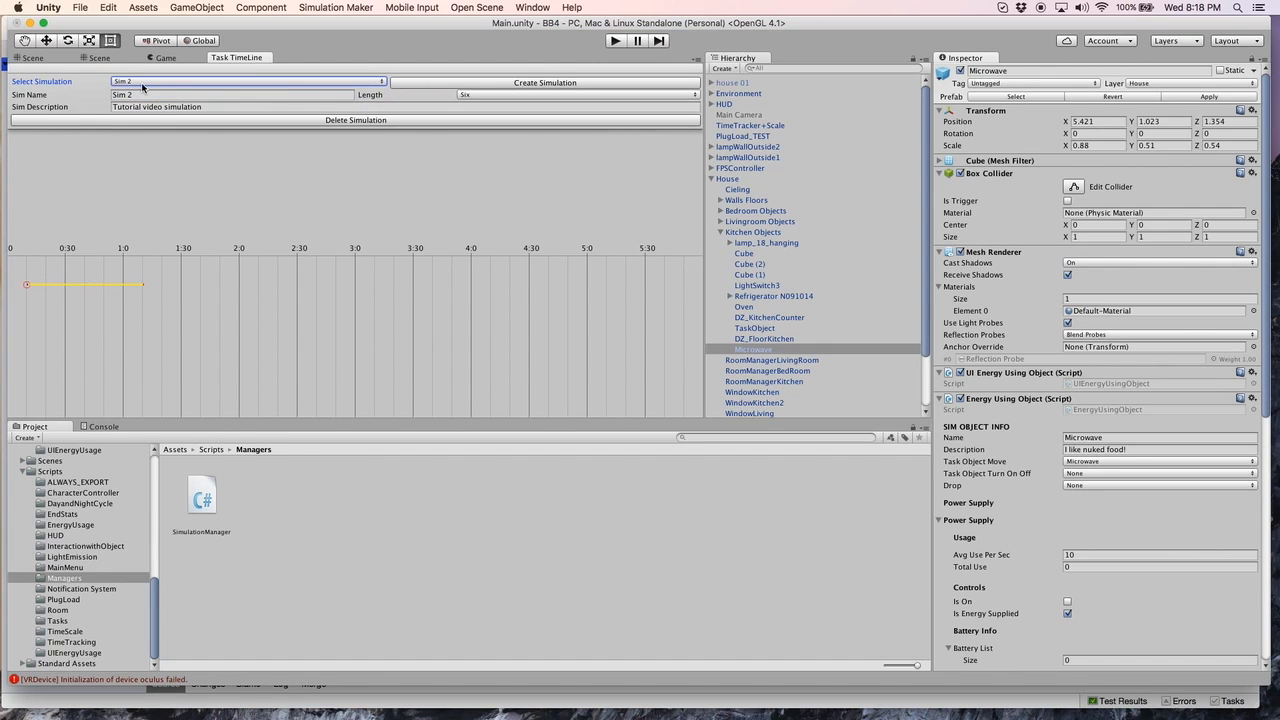
left_click(27, 285)
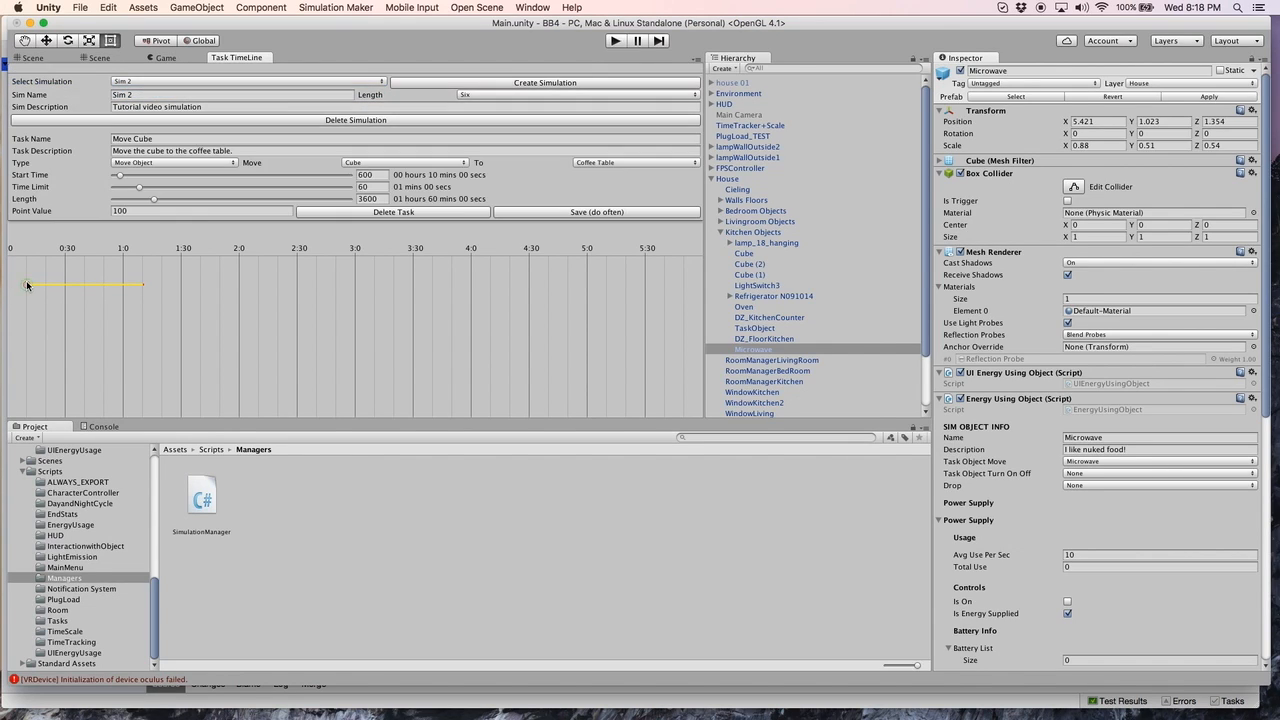
left_click(400, 163)
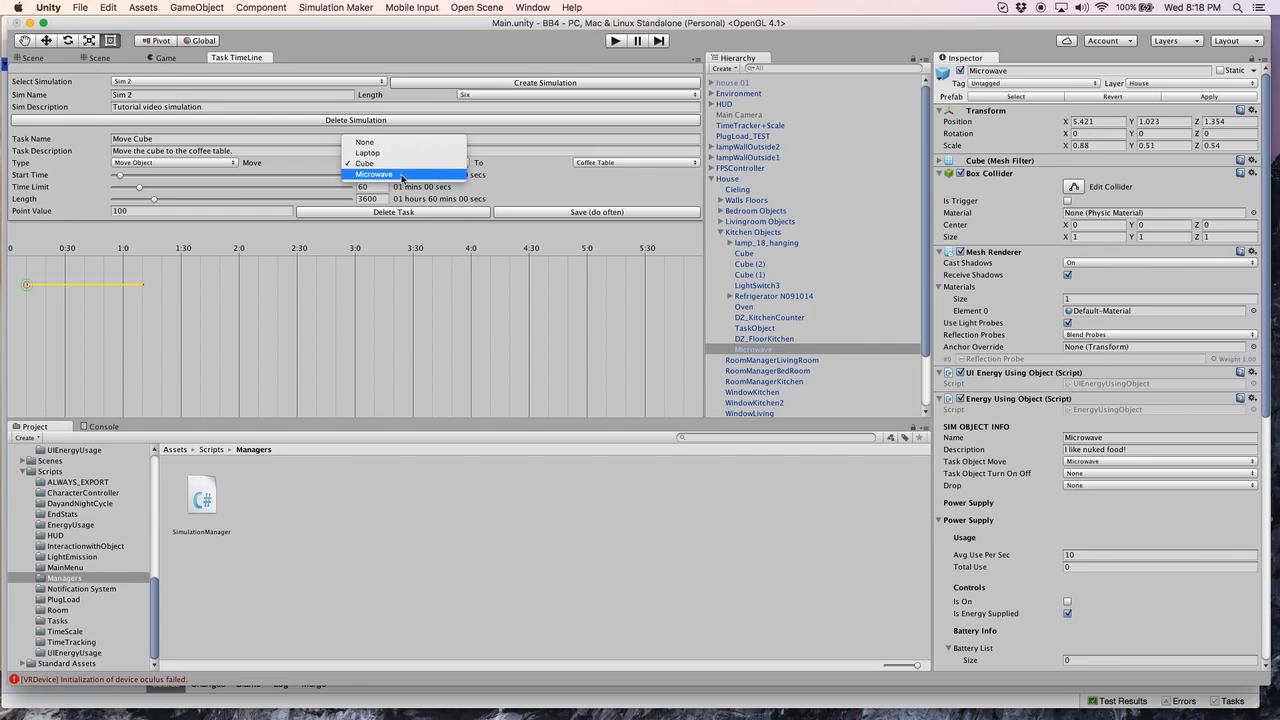
left_click(350, 167)
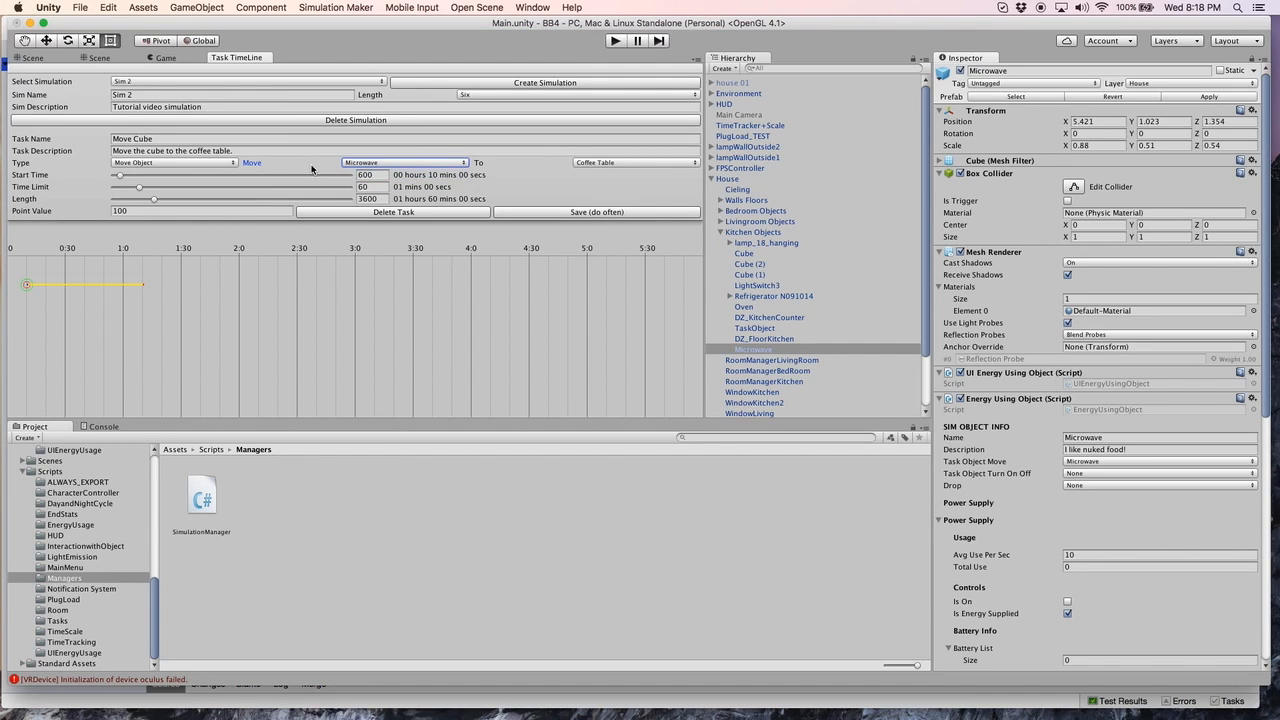
left_click(566, 213)
Step: Save the scene and the project
left_click(83, 6)
left_click(100, 57)
left_click(80, 9)
left_click(108, 57)
left_click(84, 6)
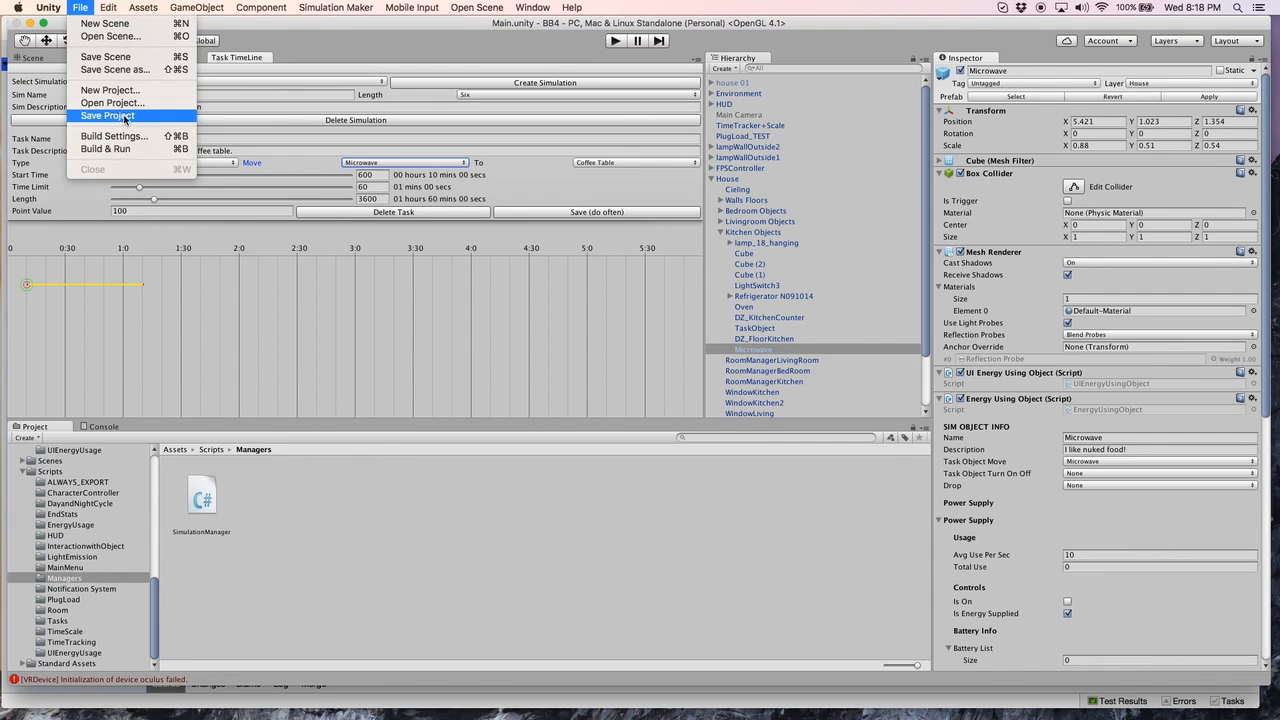
left_click(165, 120)
Step: Open the Main Menu scene, run it in play mode, and begin the simulation
left_click(477, 8)
left_click(482, 31)
left_click(616, 41)
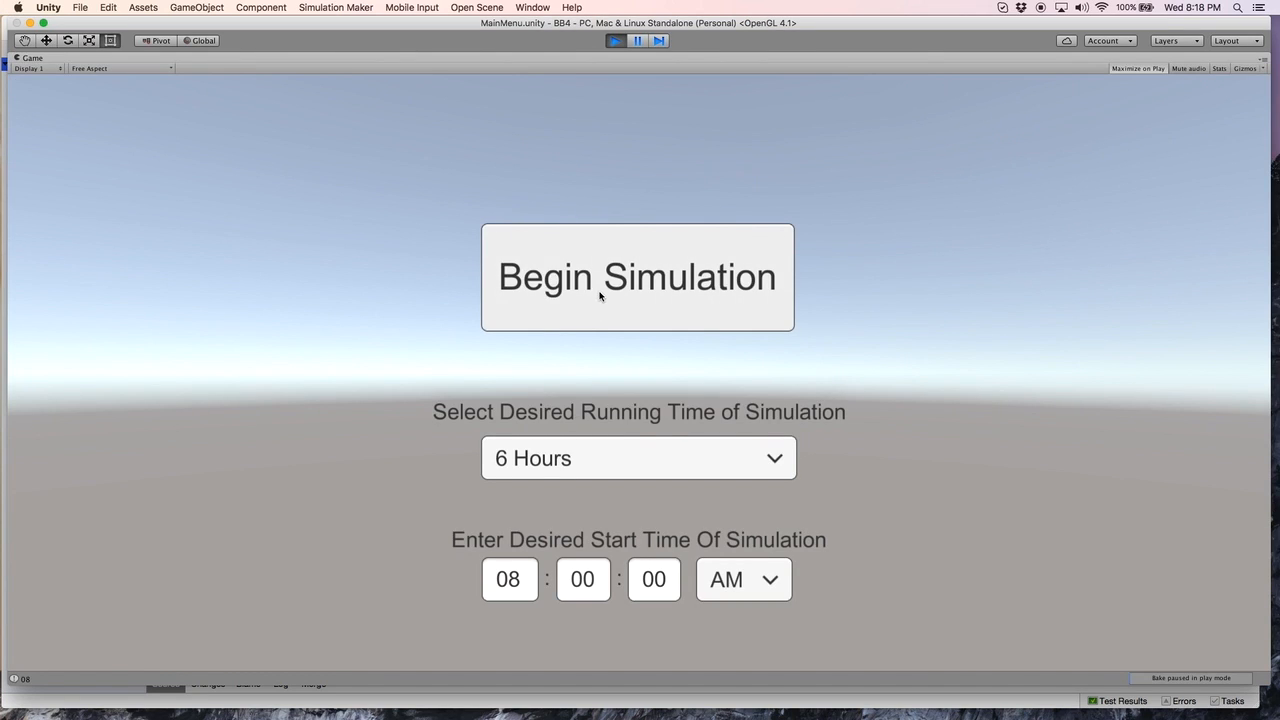
left_click(600, 293)
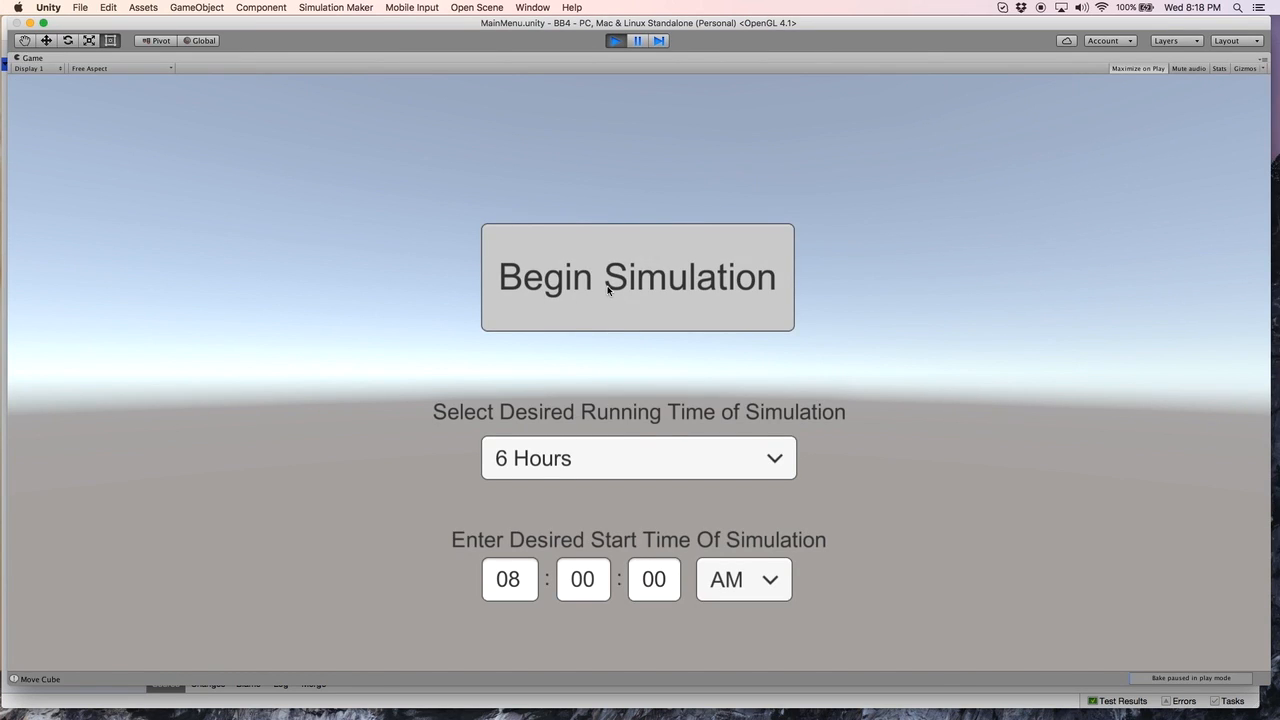
Step: Walk to the microwave on the kitchen counter in the running simulation, pick it up, and start backing away with it
key("Right")
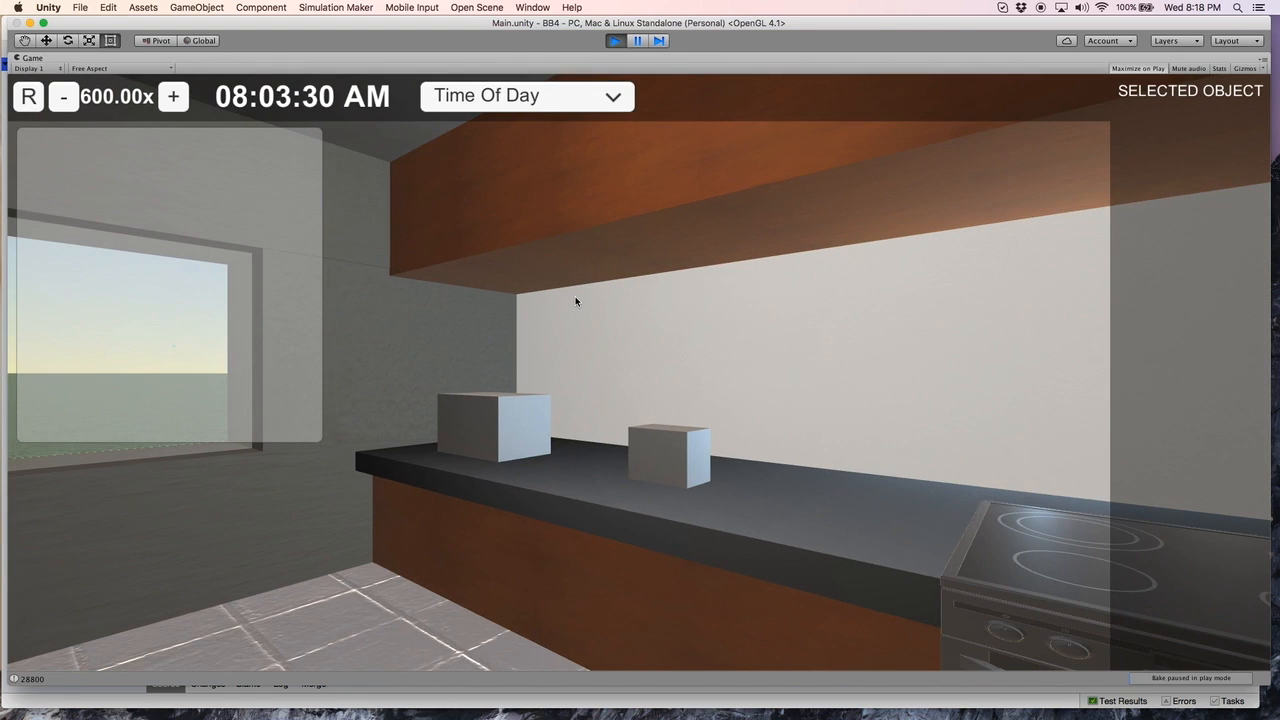
key("Right")
key("Left")
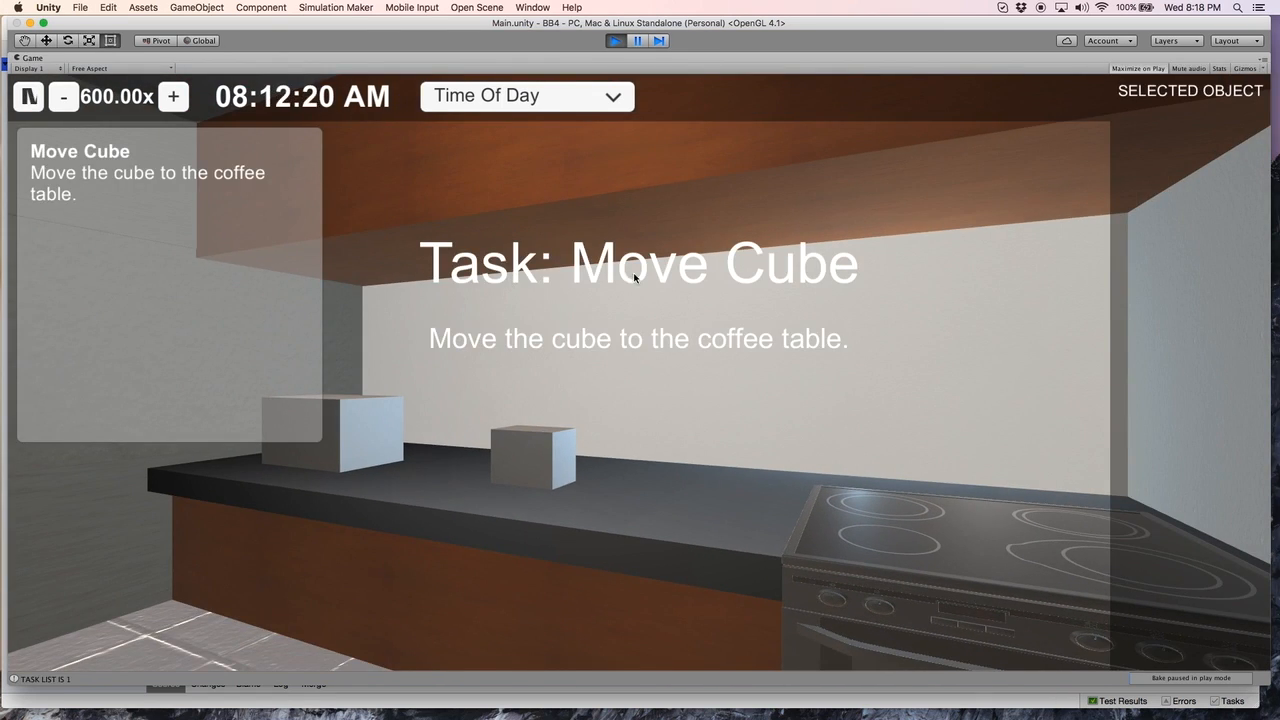
key("Left")
key("Left")
key("Up")
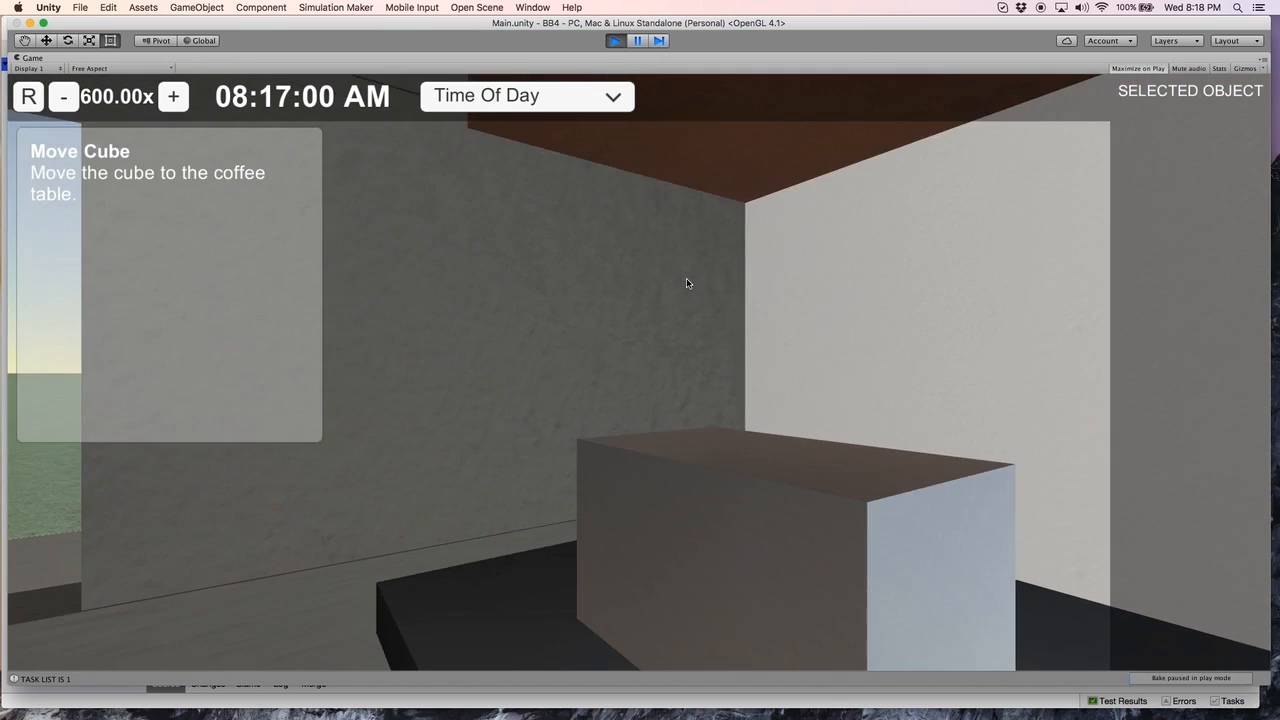
key("Right")
key("e")
key("Down")
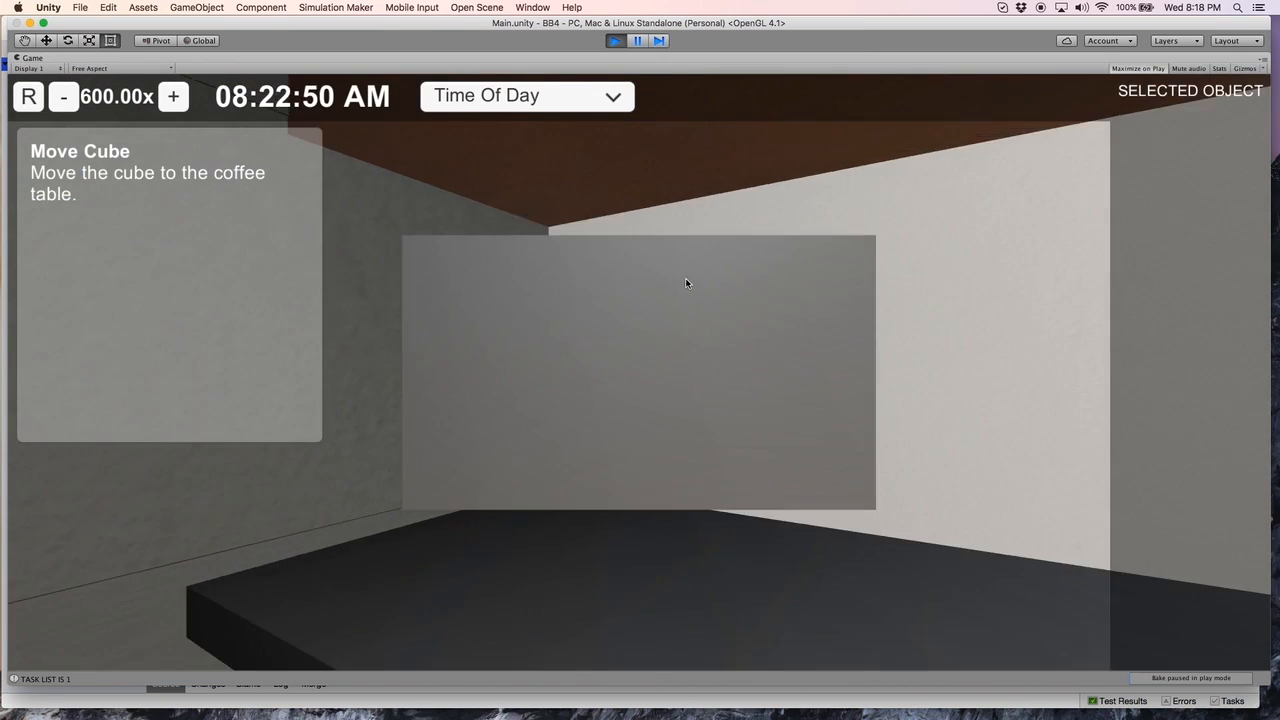
Step: Put the microwave down on the kitchen counter beside the stove and pick up the smaller cube instead
key("Right")
key("Up")
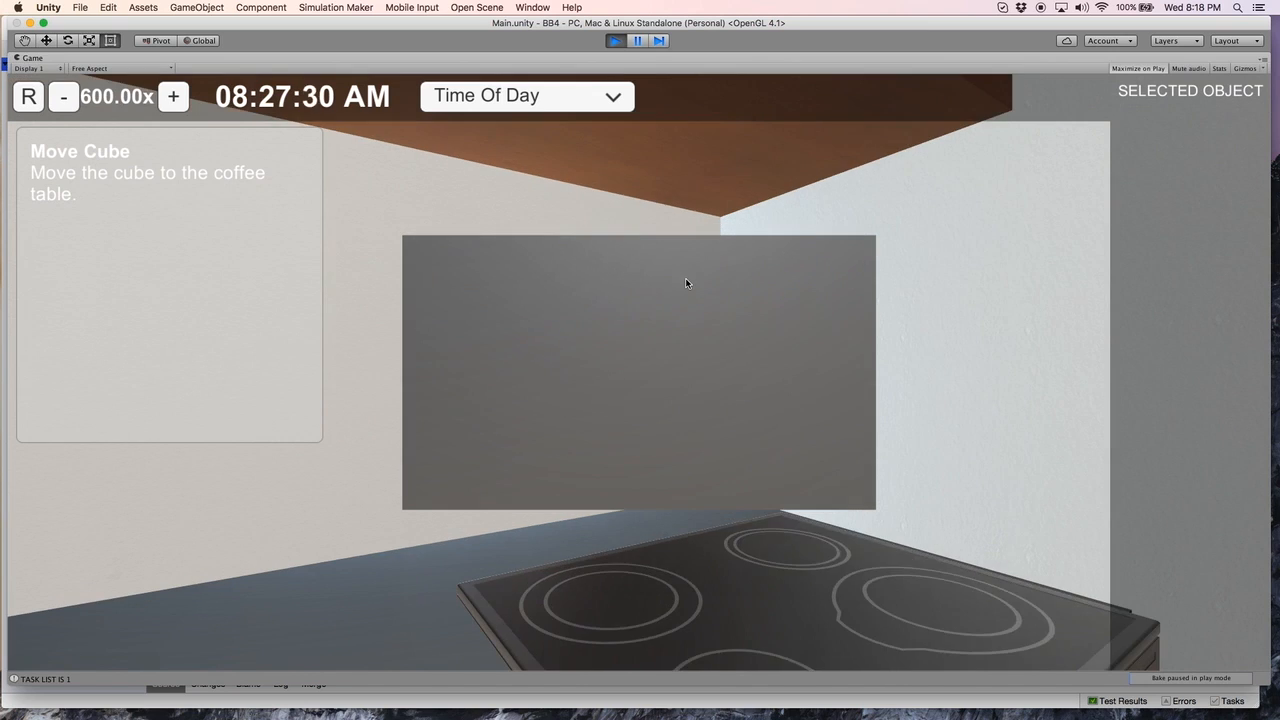
key("e")
key("Left")
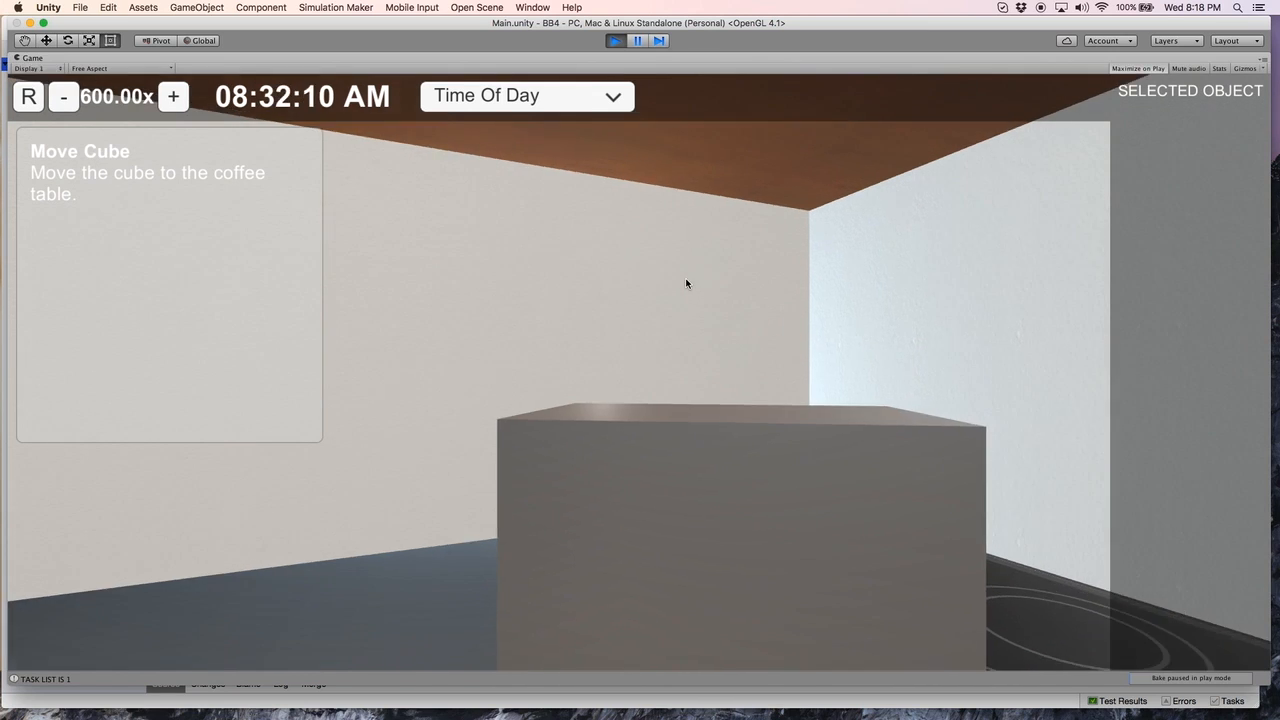
key("Up")
key("e")
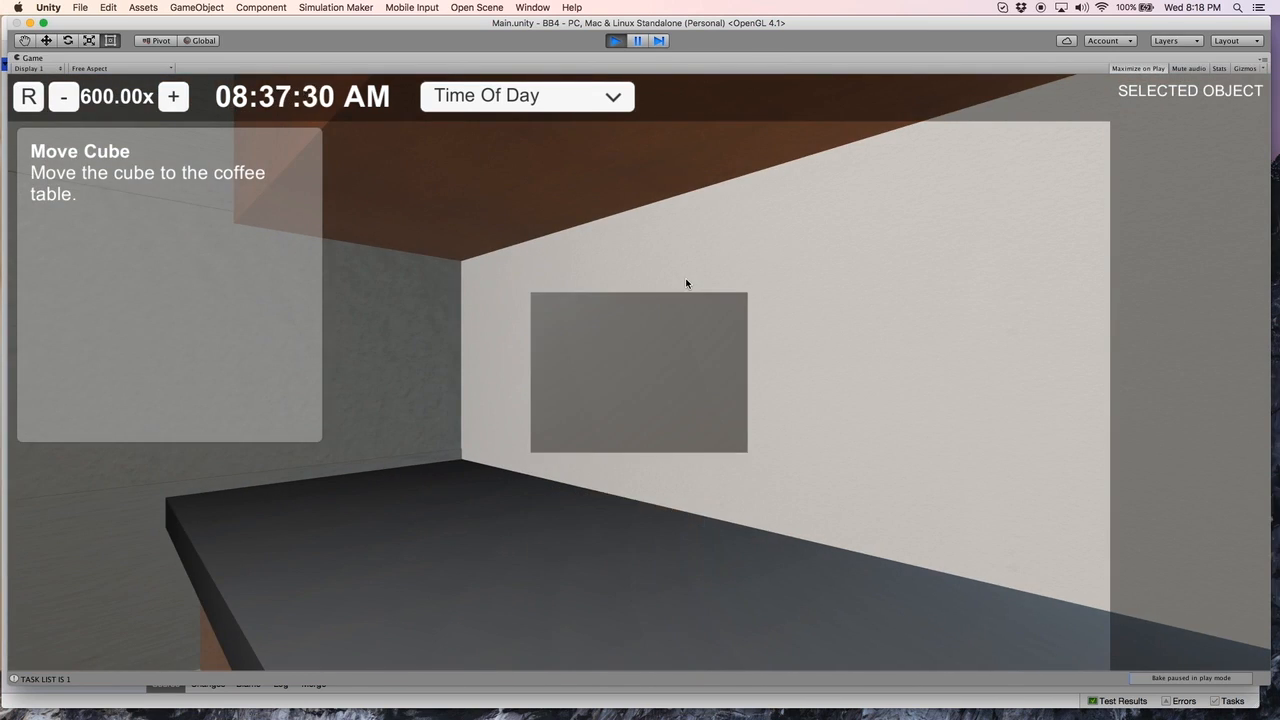
Step: Carry the smaller cube into the living room and place it on the coffee table
key("Down")
key("Right")
key("Up")
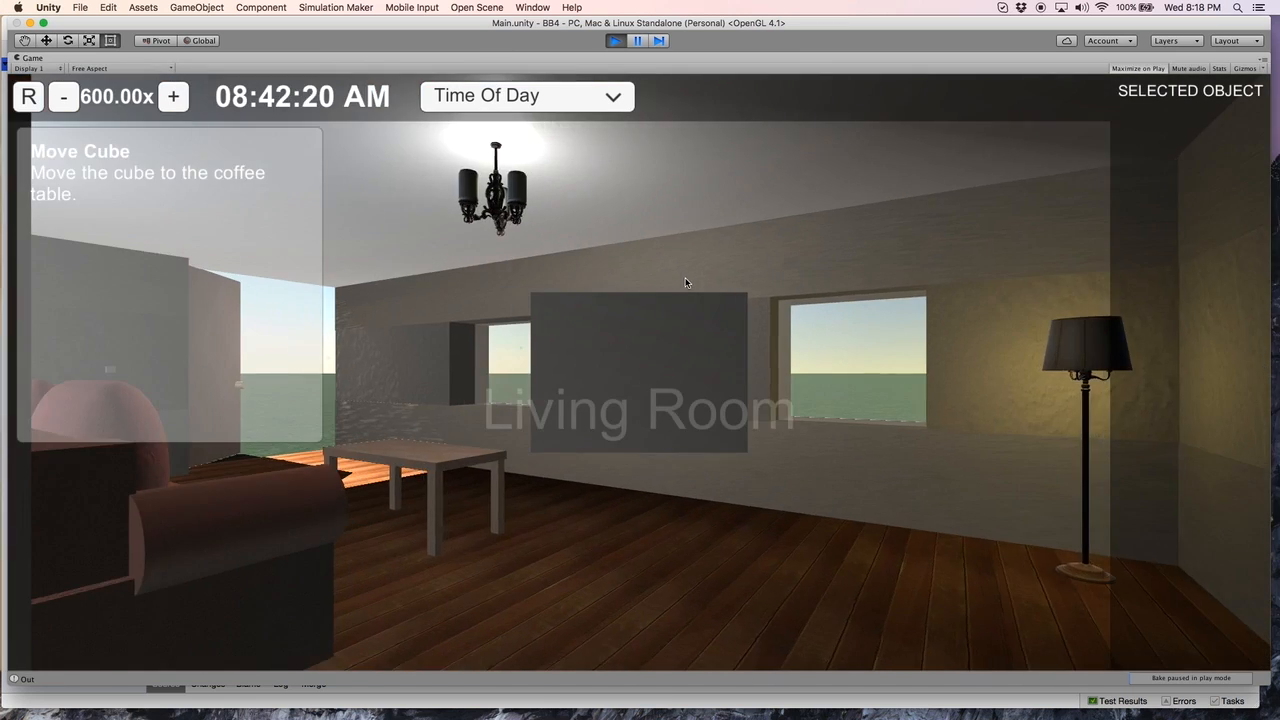
key("Left")
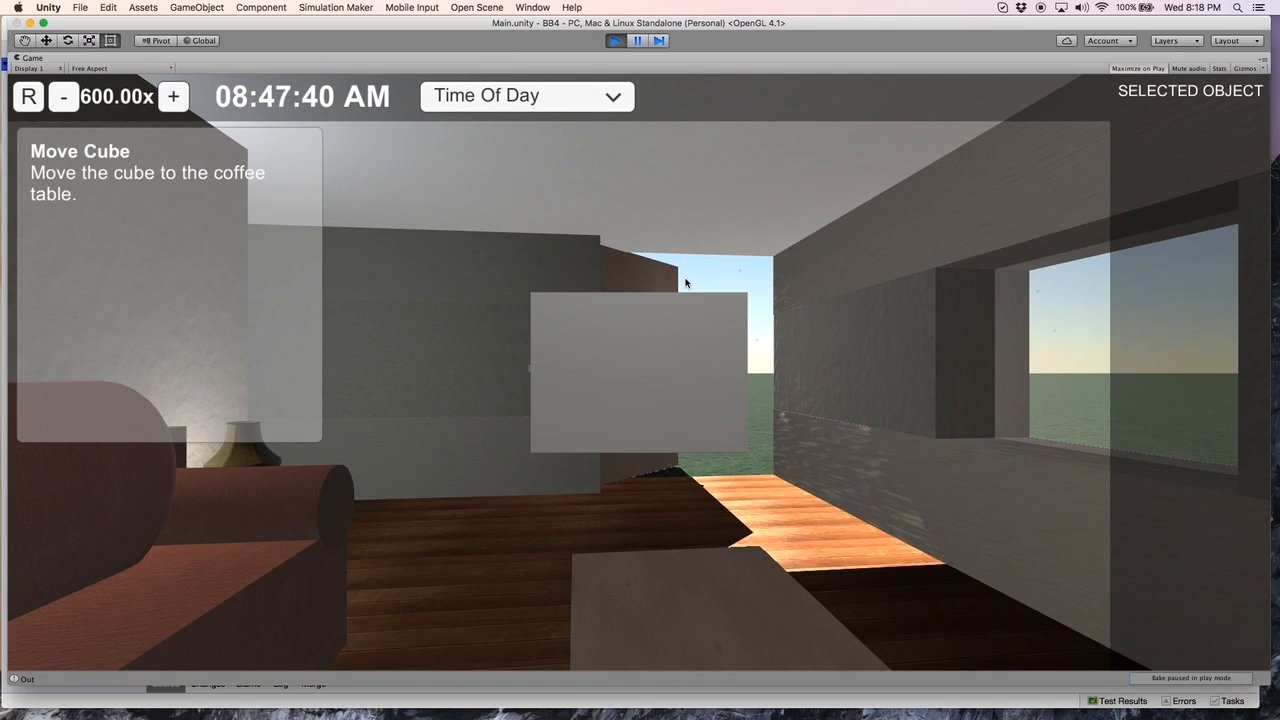
key("e")
Step: Return to the kitchen for the microwave, carry it to the living room coffee table, and stop play mode
key("Down")
key("Left")
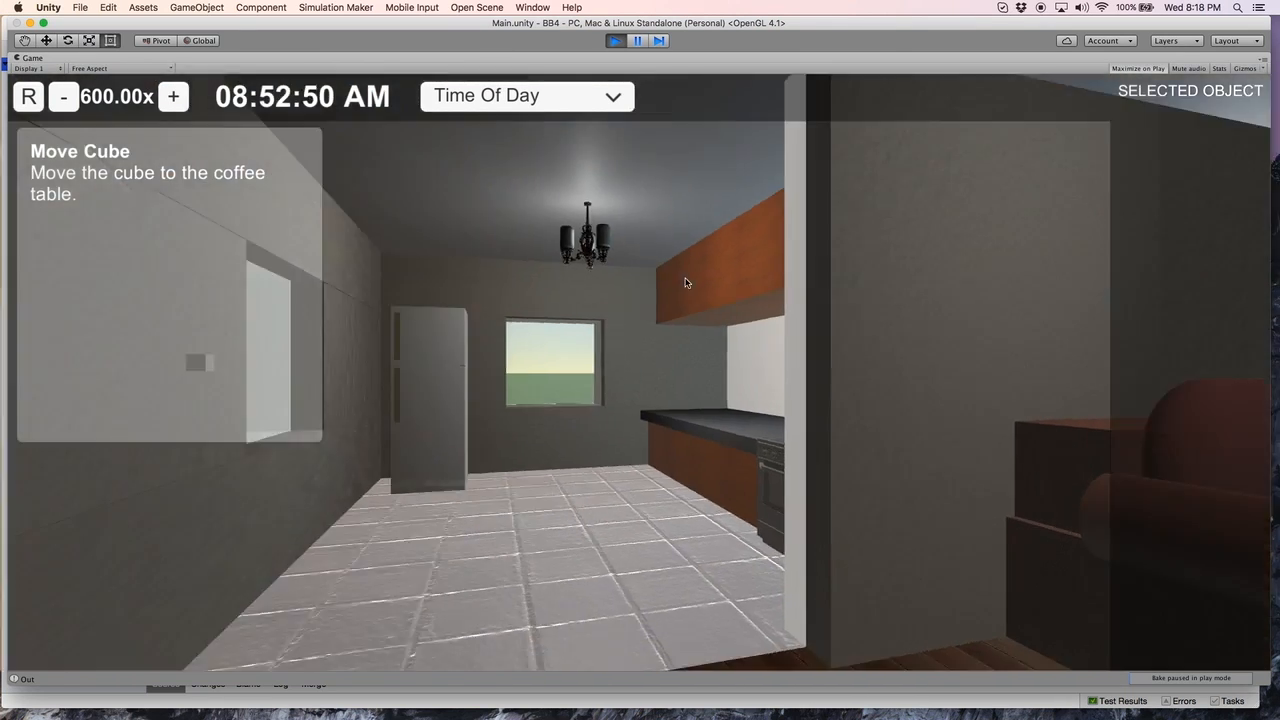
key("Up")
key("Right")
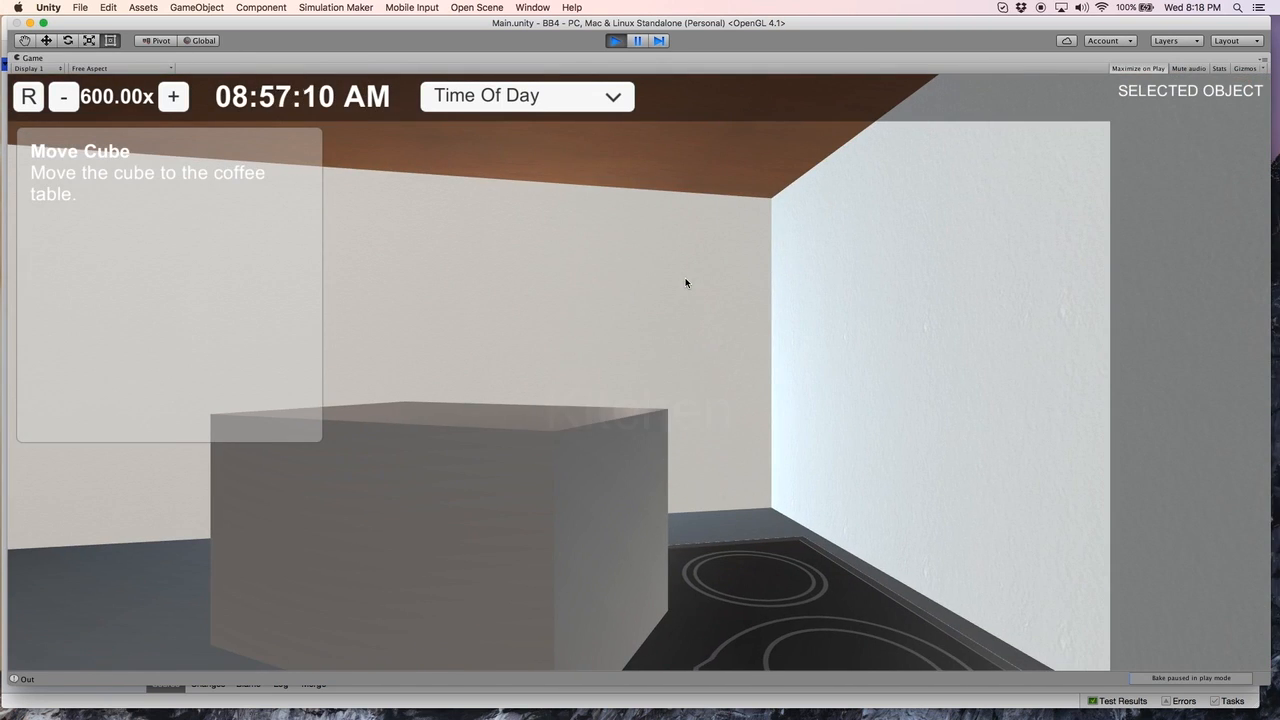
key("e")
key("Left")
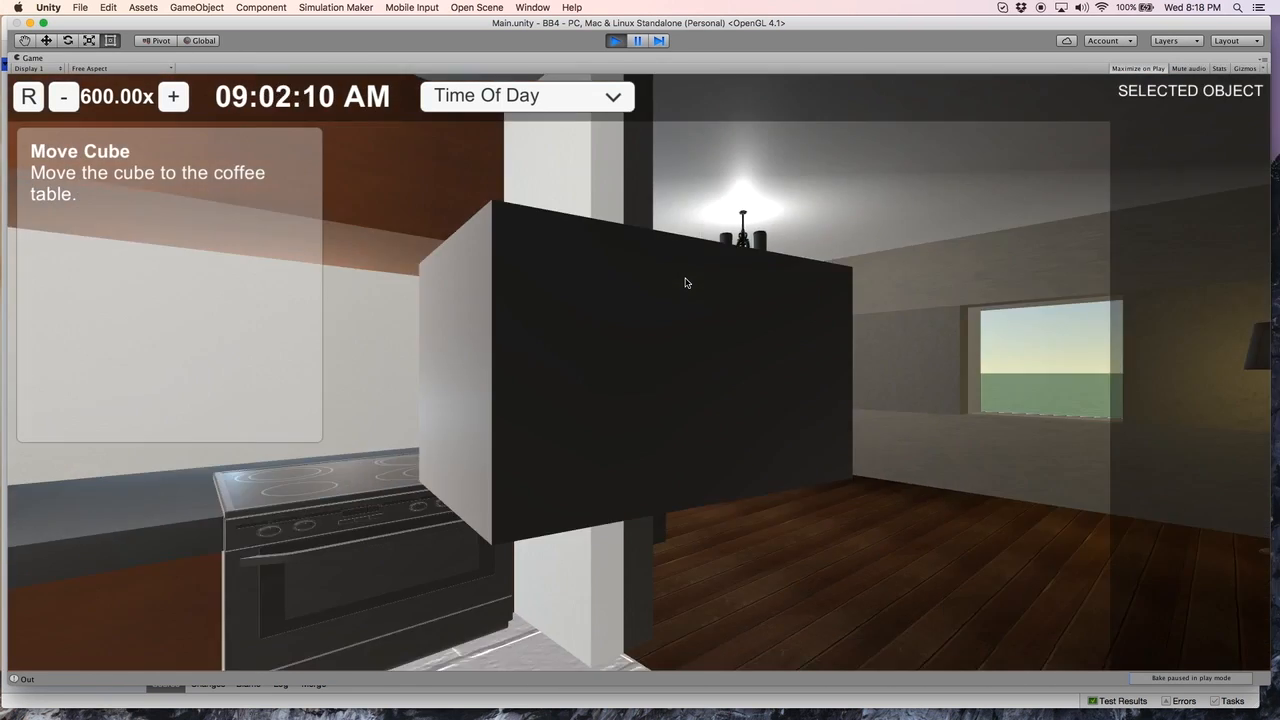
key("Up")
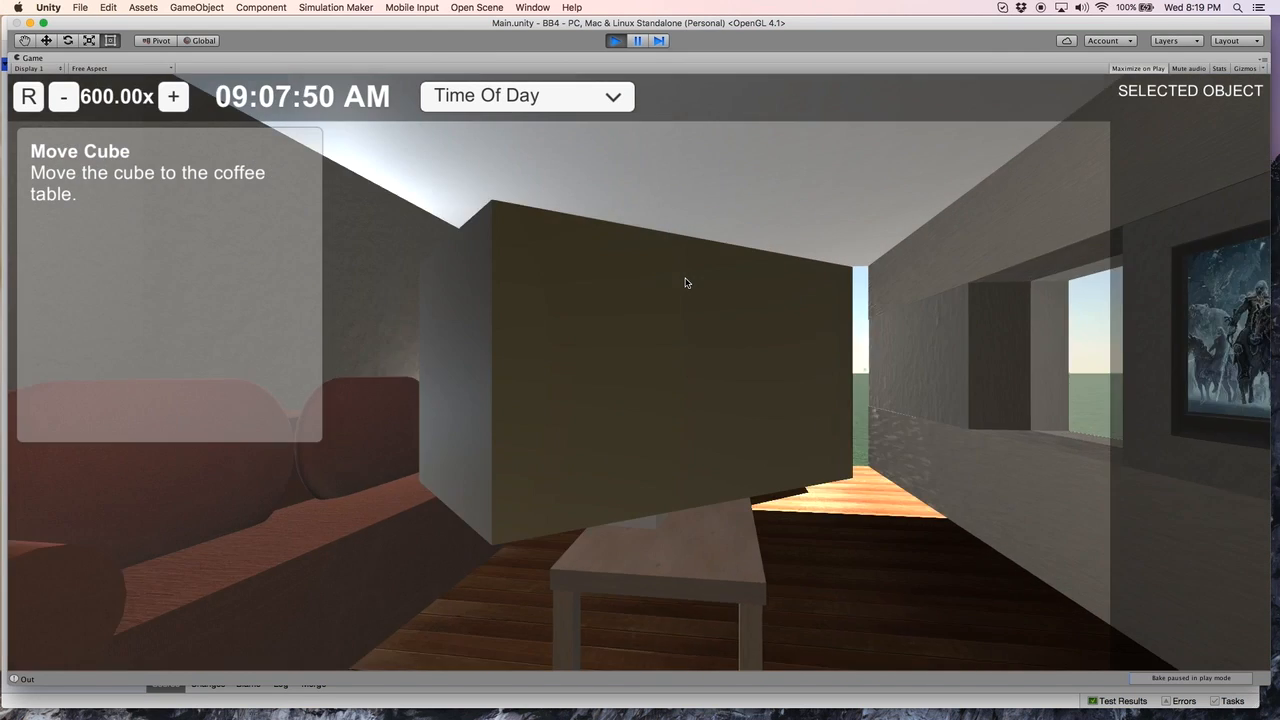
key("Up")
key("Right")
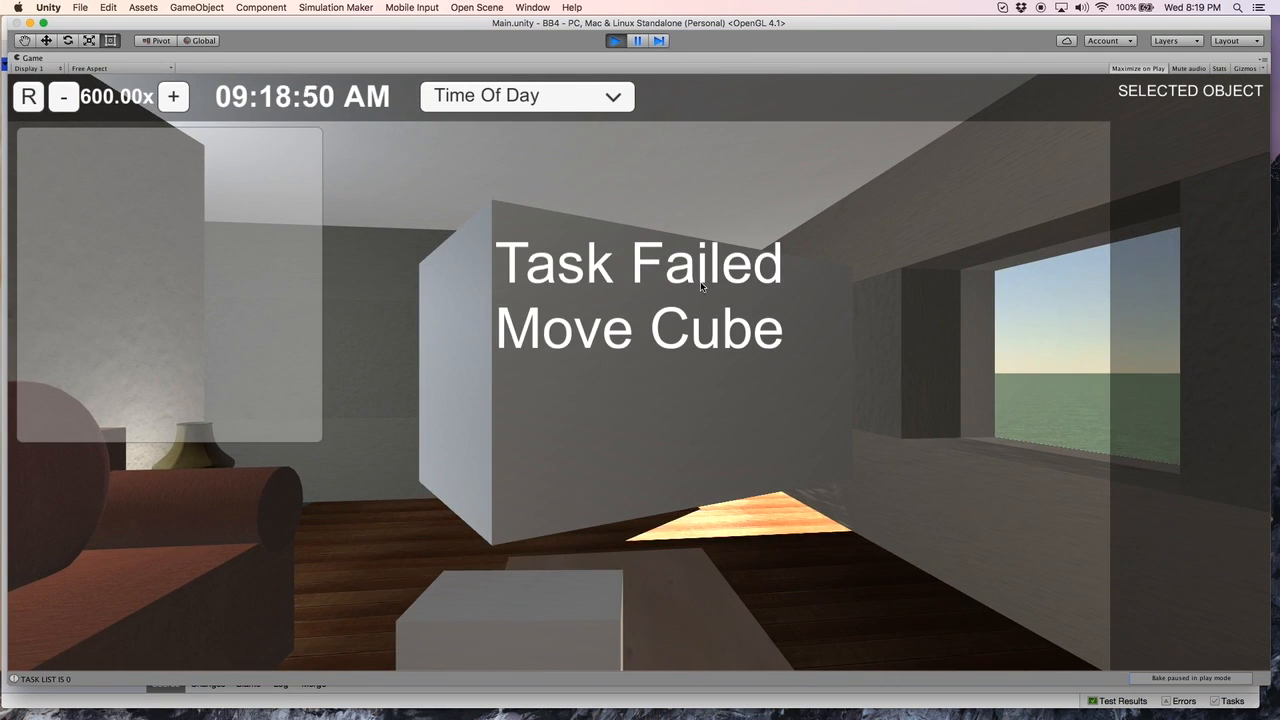
left_click(613, 41)
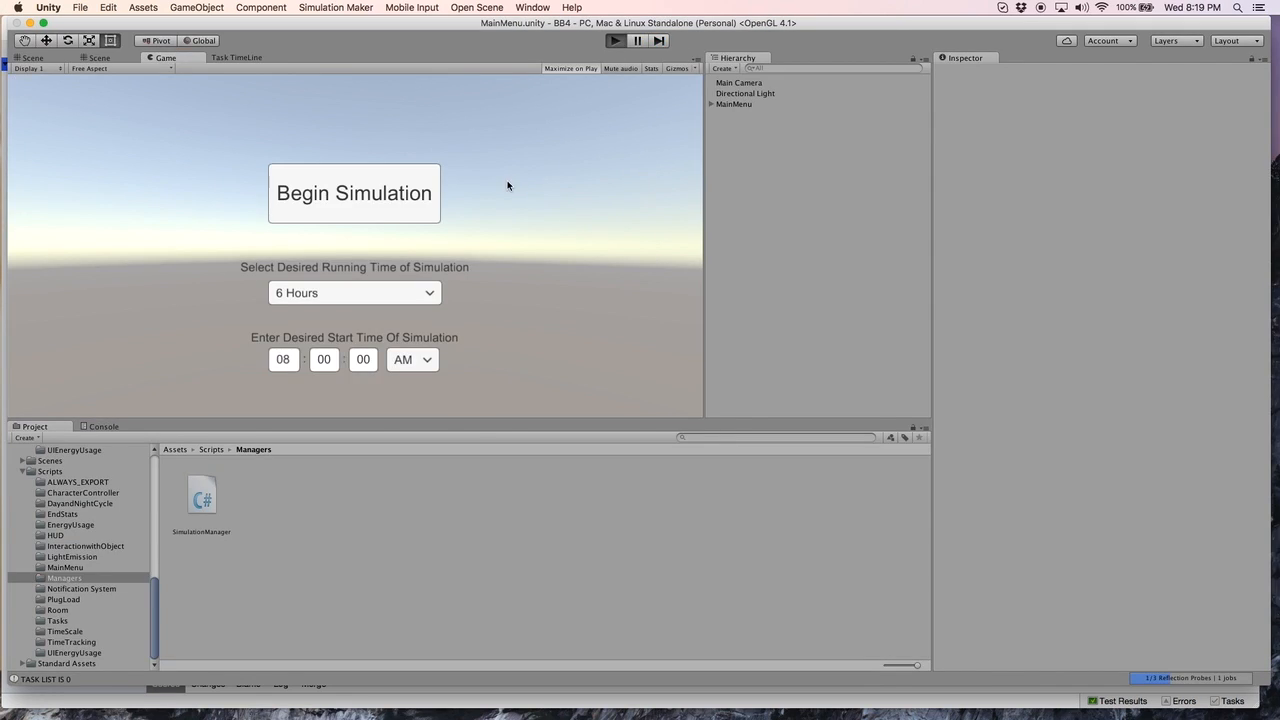
Step: Run the Main Menu scene again, begin the simulation to test moving the microwave onto the coffee table, and stop play mode
key("super+p")
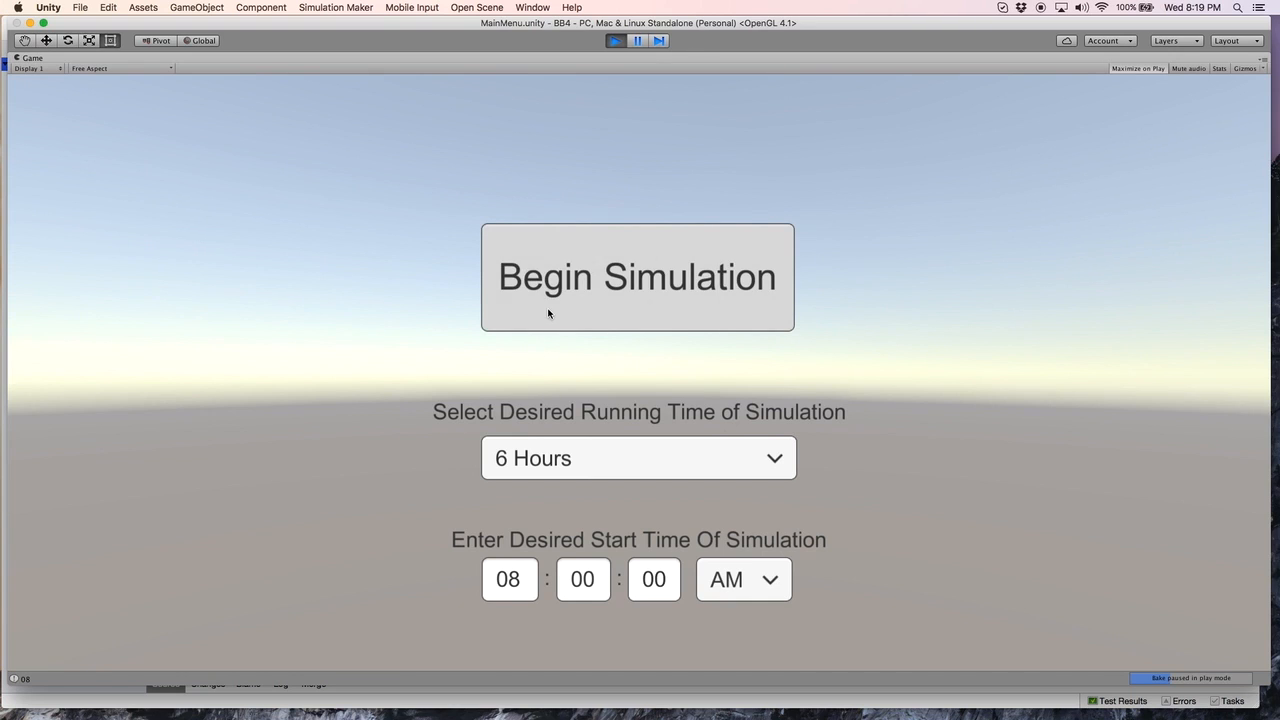
left_click(548, 313)
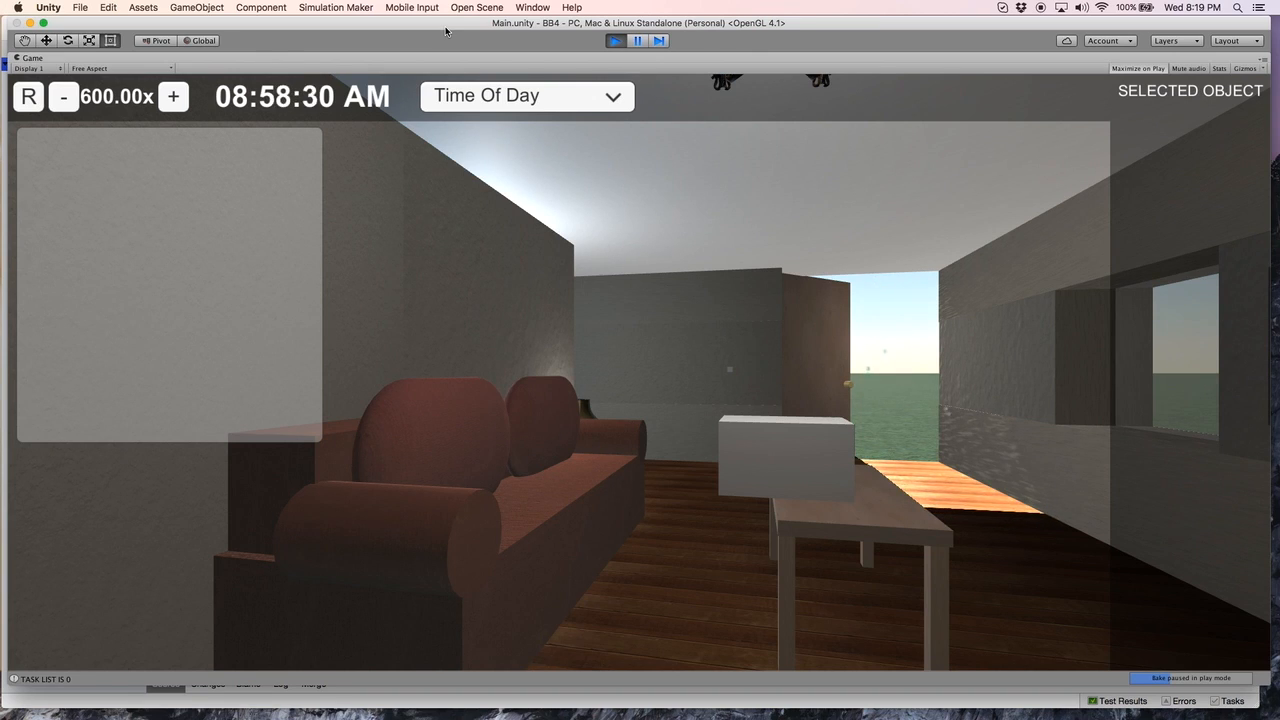
left_click(616, 41)
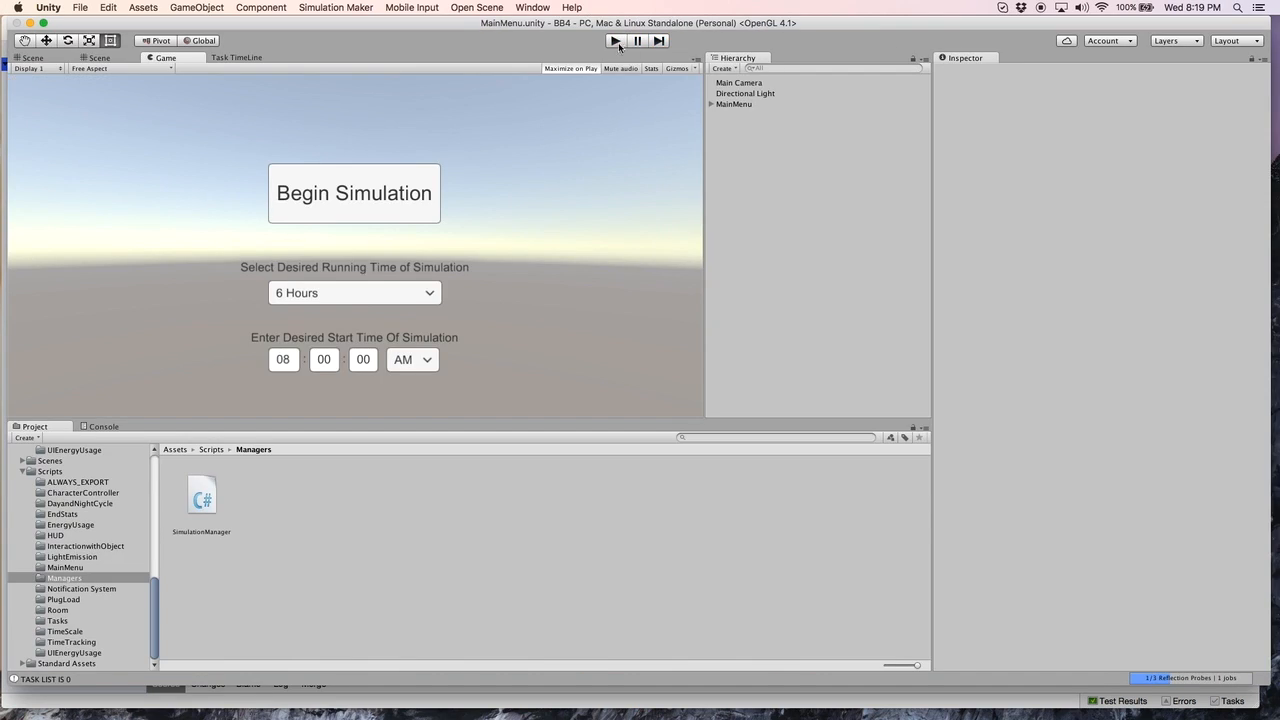
Step: Open the Simulation scene, show it in the scene view, and select the microwave on the kitchen counter
left_click(490, 8)
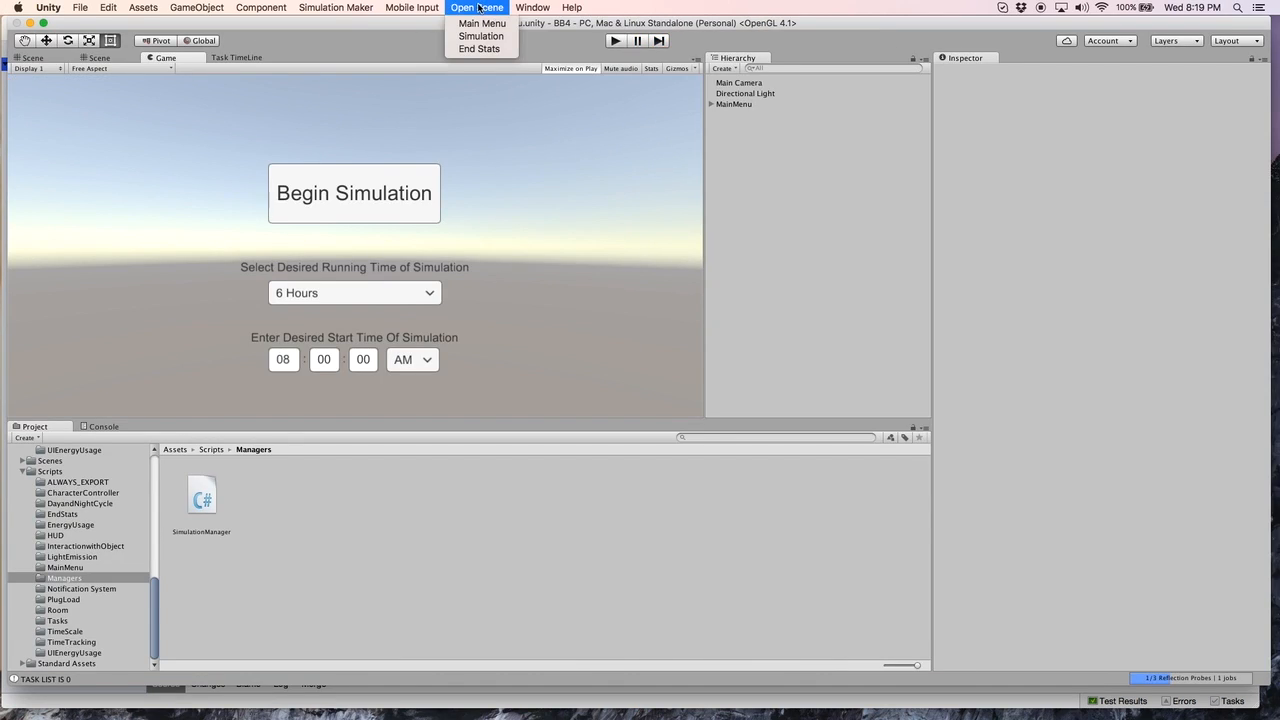
left_click(485, 37)
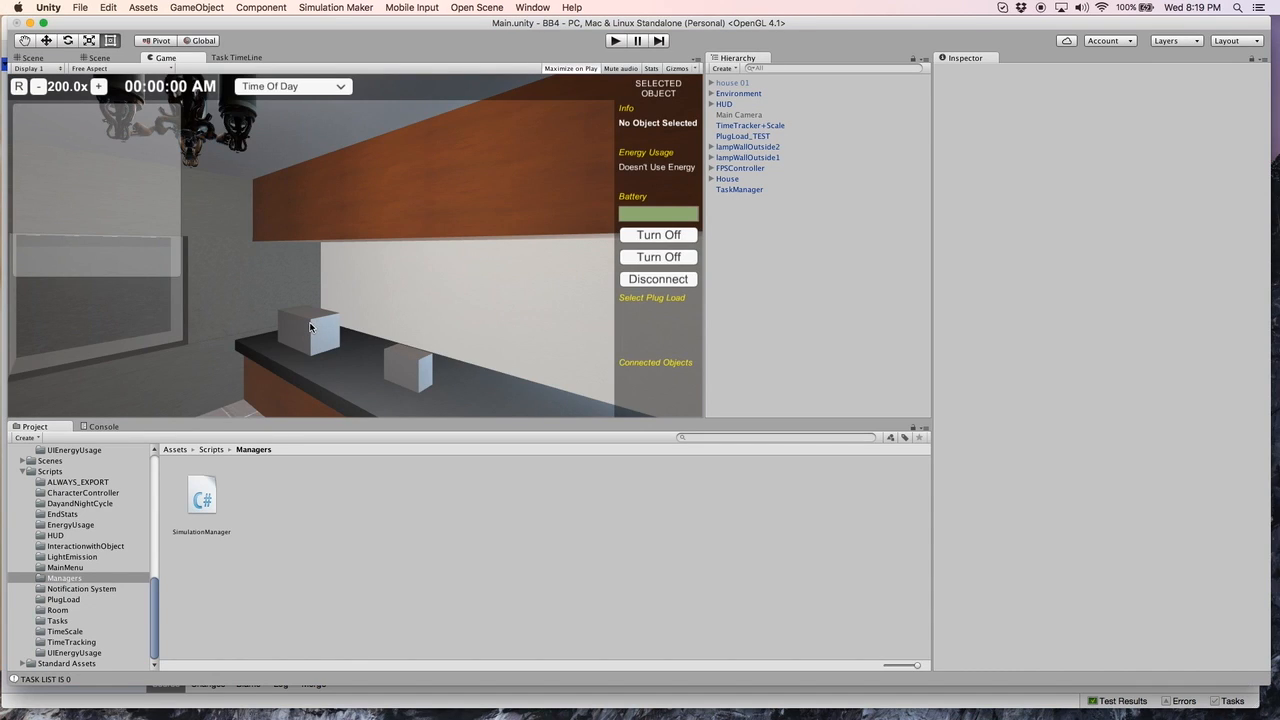
left_click(44, 68)
left_click(53, 60)
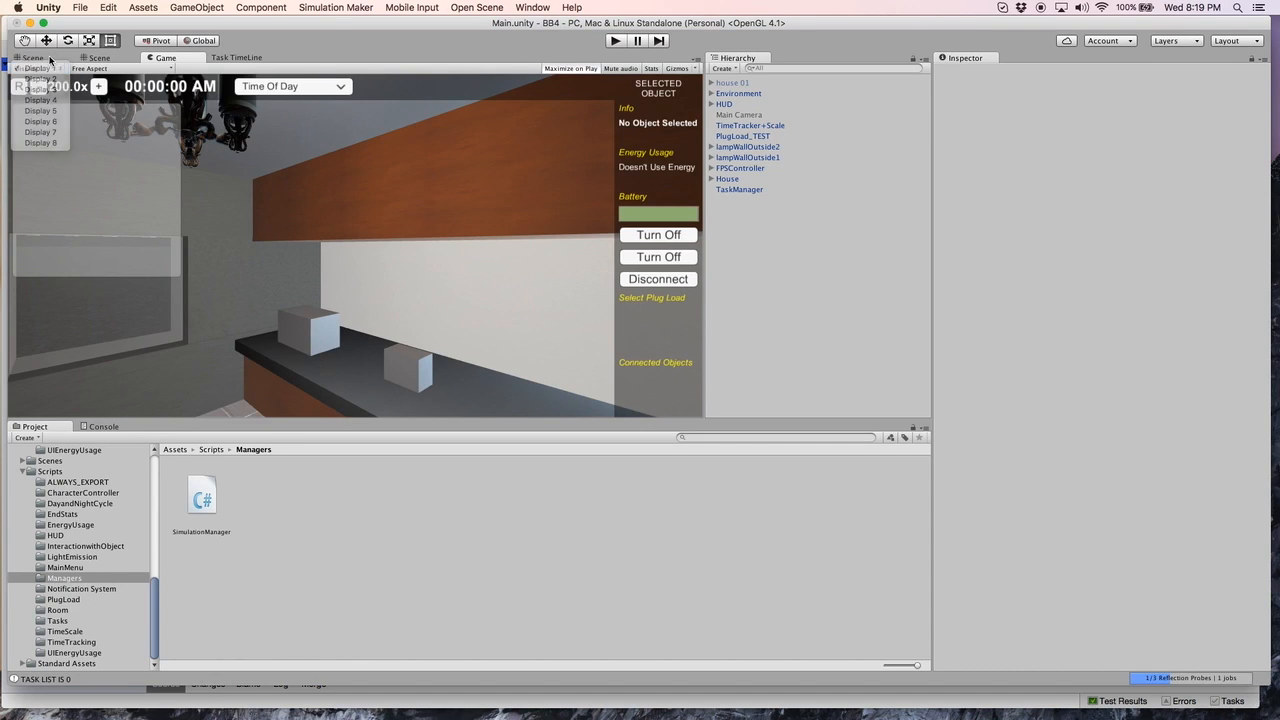
left_click(47, 58)
left_click(209, 262)
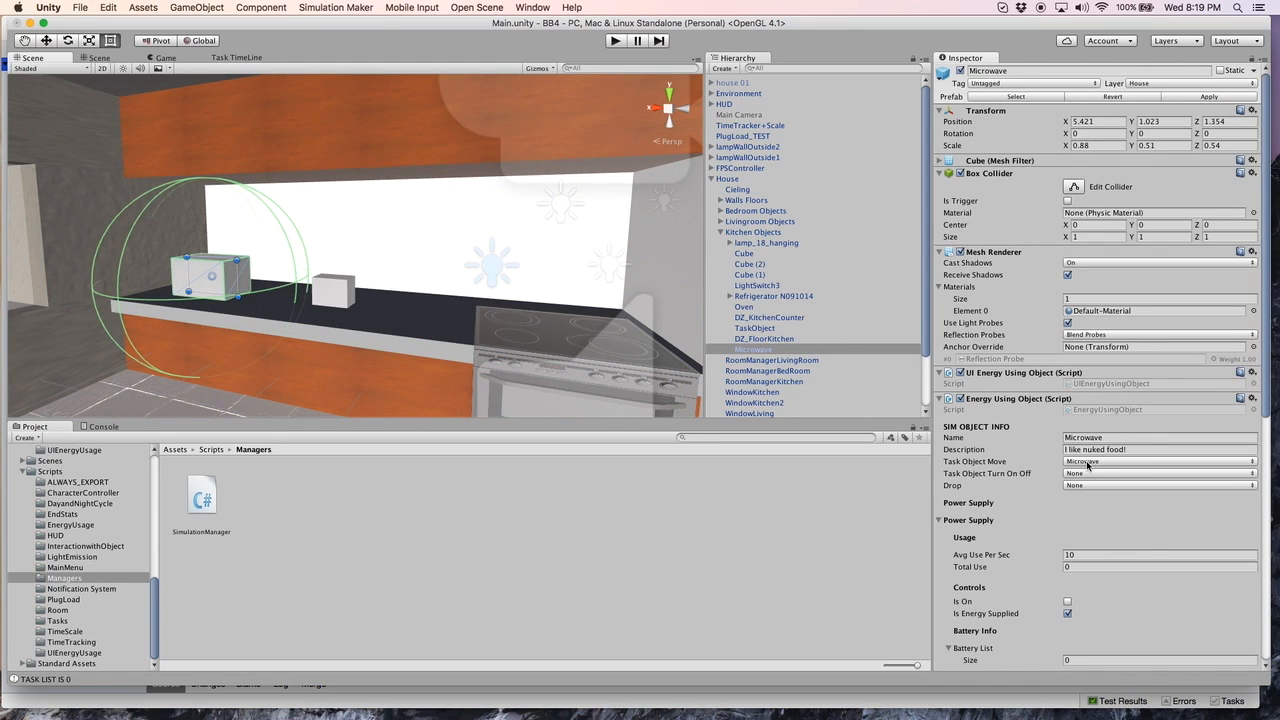
Step: Review the microwave's Task Object Move and Task Object Turn On Off options
left_click(1087, 463)
left_click(1104, 465)
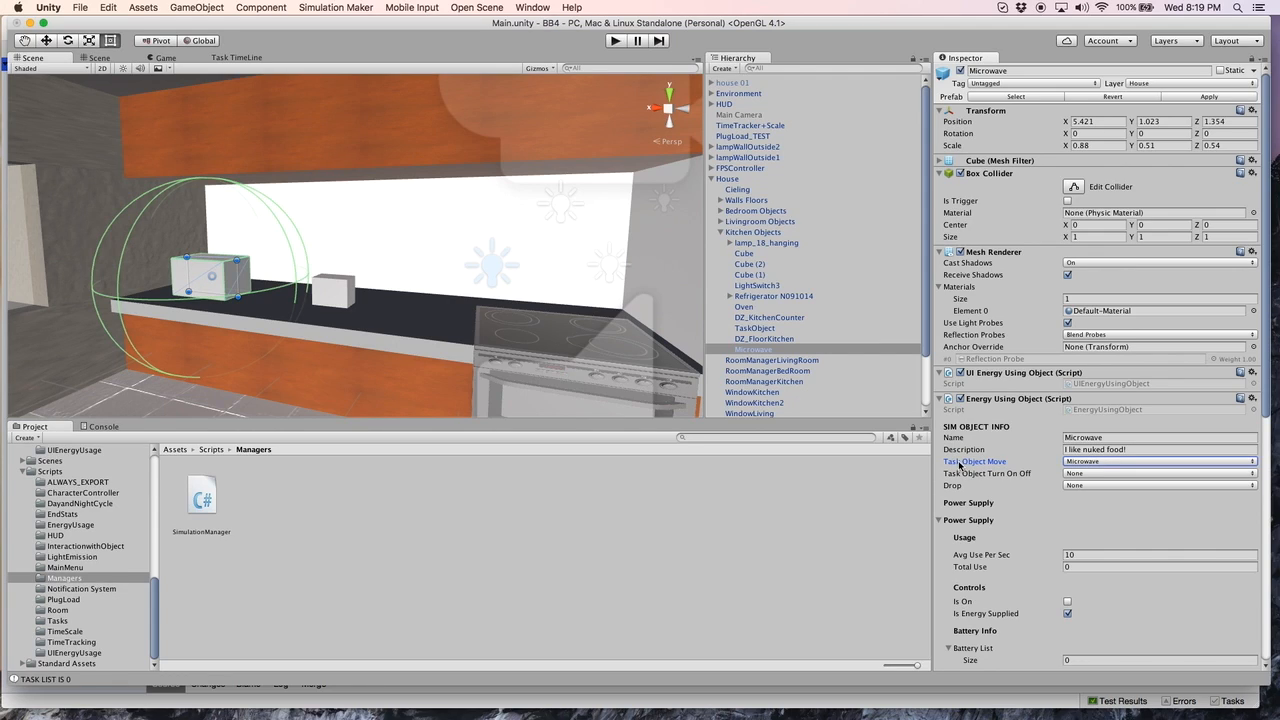
left_click(1077, 474)
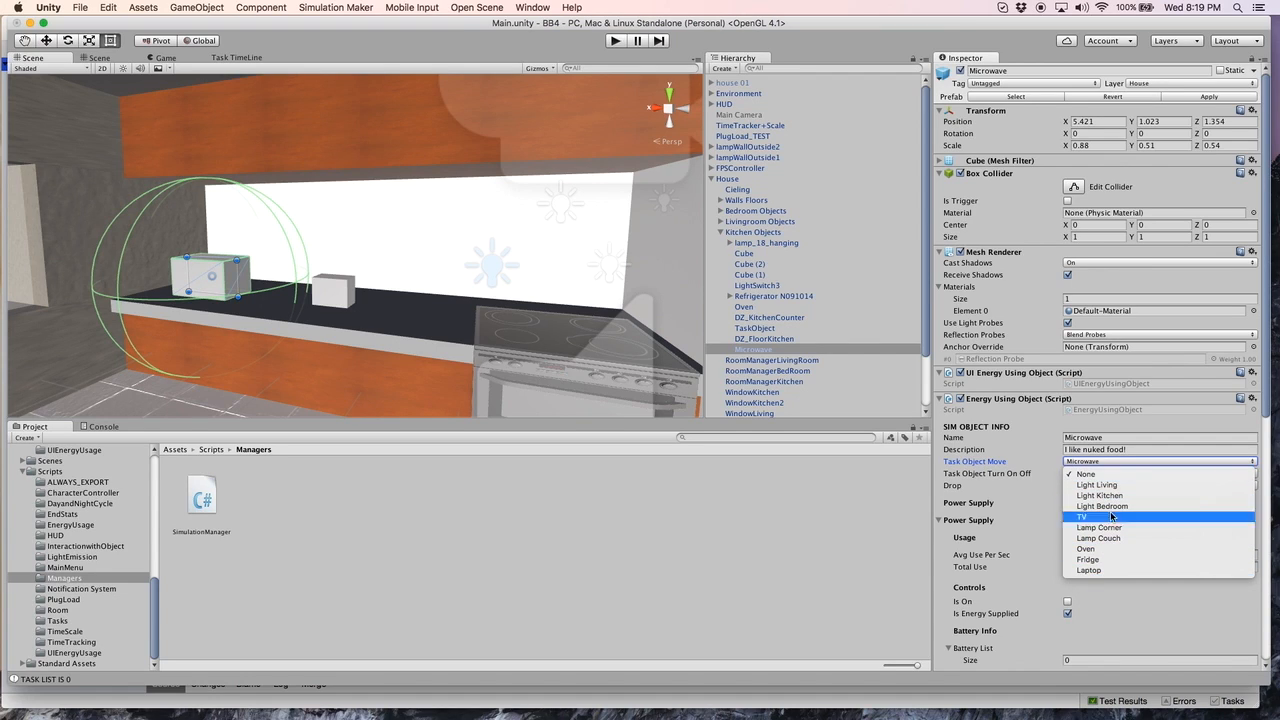
left_click(1046, 466)
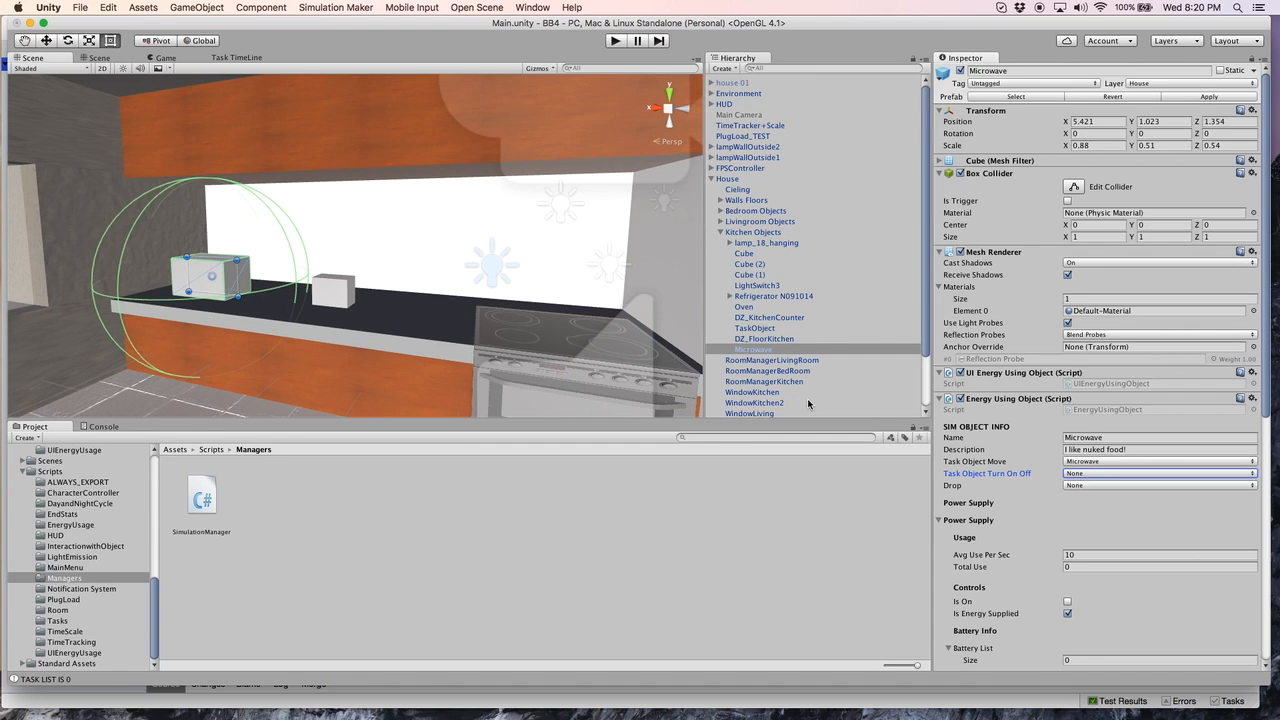
right_click_drag(482, 288, 362, 326)
key("w")
key("s")
key("w")
key("Right")
key("Down")
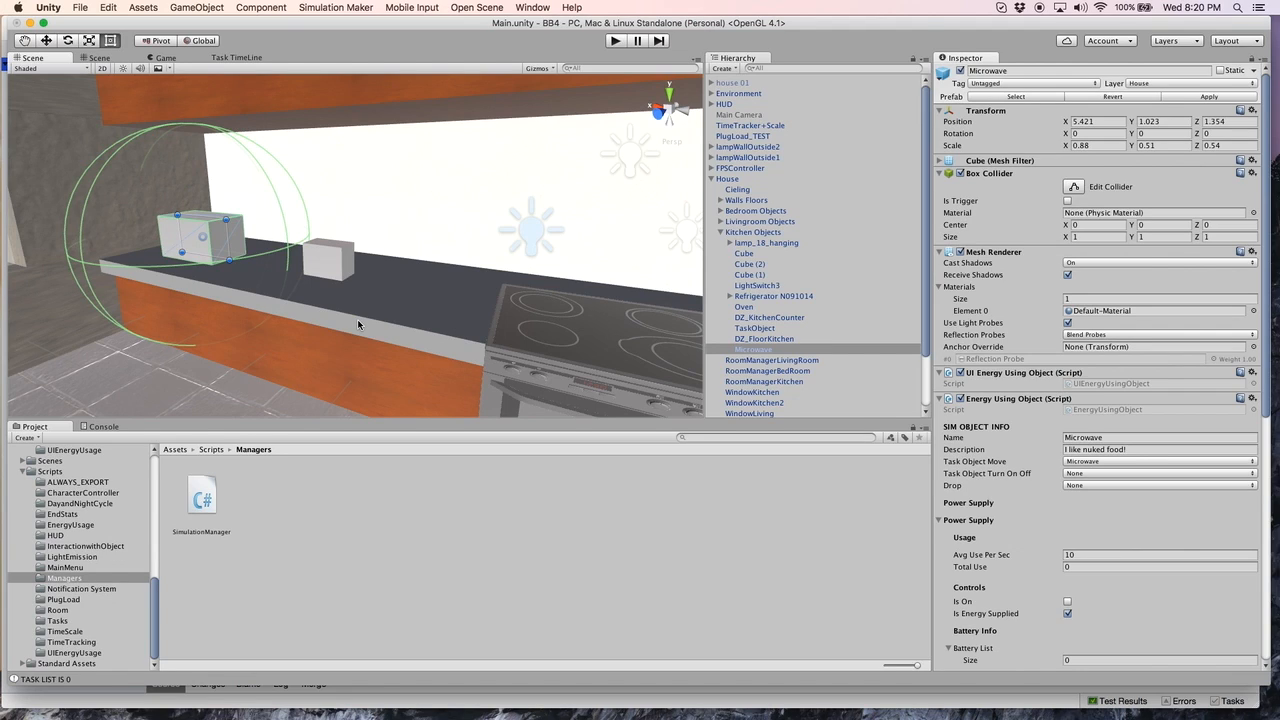
right_click_drag(358, 323, 338, 326)
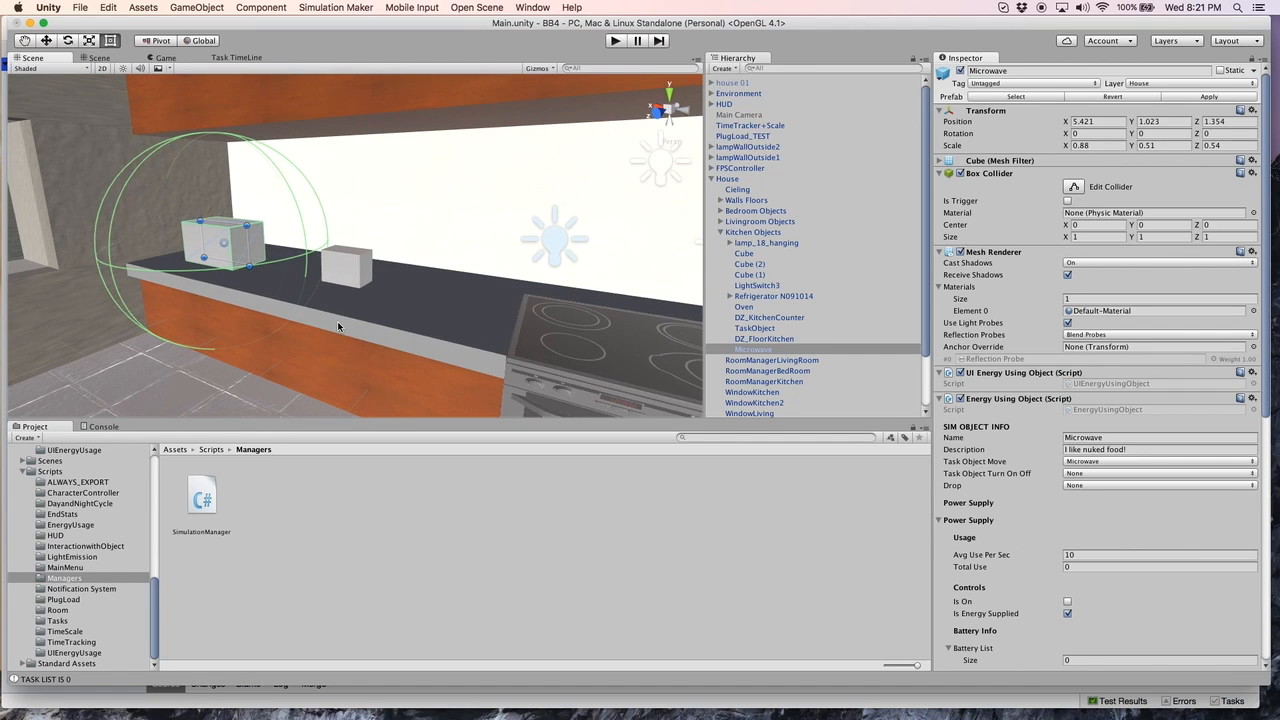